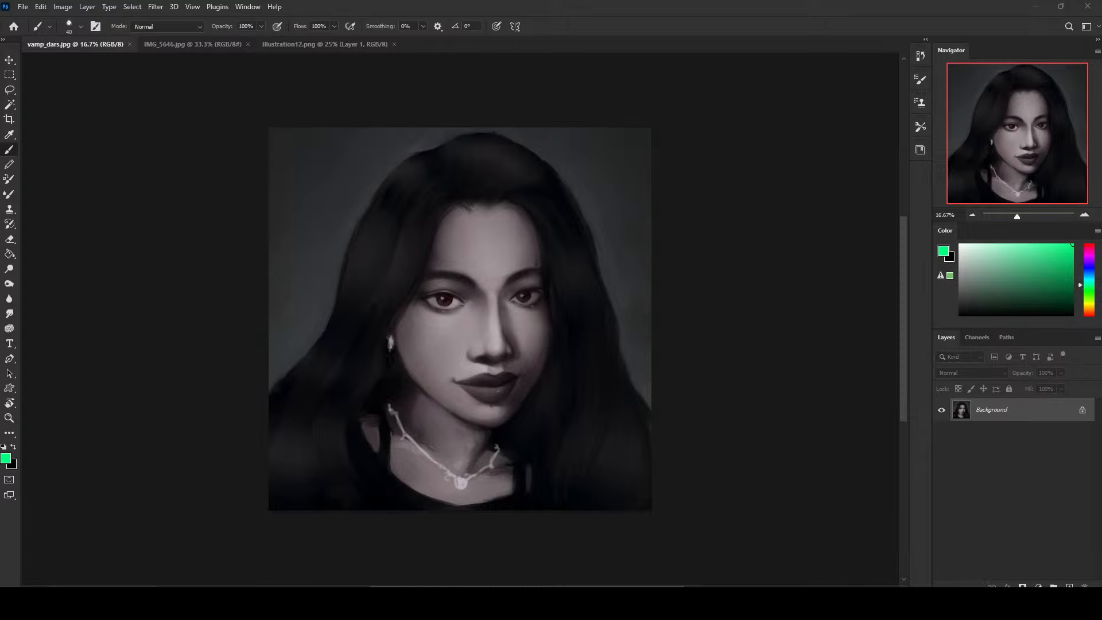
View the Illustration12.png and IMG_5646.jpg artworks and return to the vamp_dars.jpg portrait.
left_click(156, 44)
left_click(313, 44)
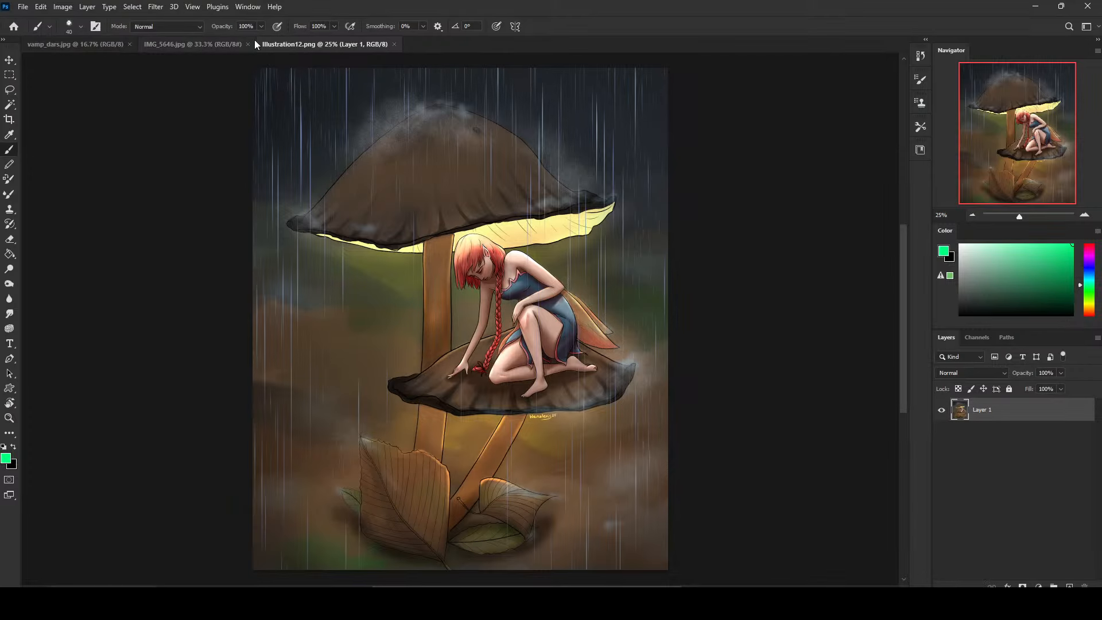
left_click(102, 43)
left_click(182, 45)
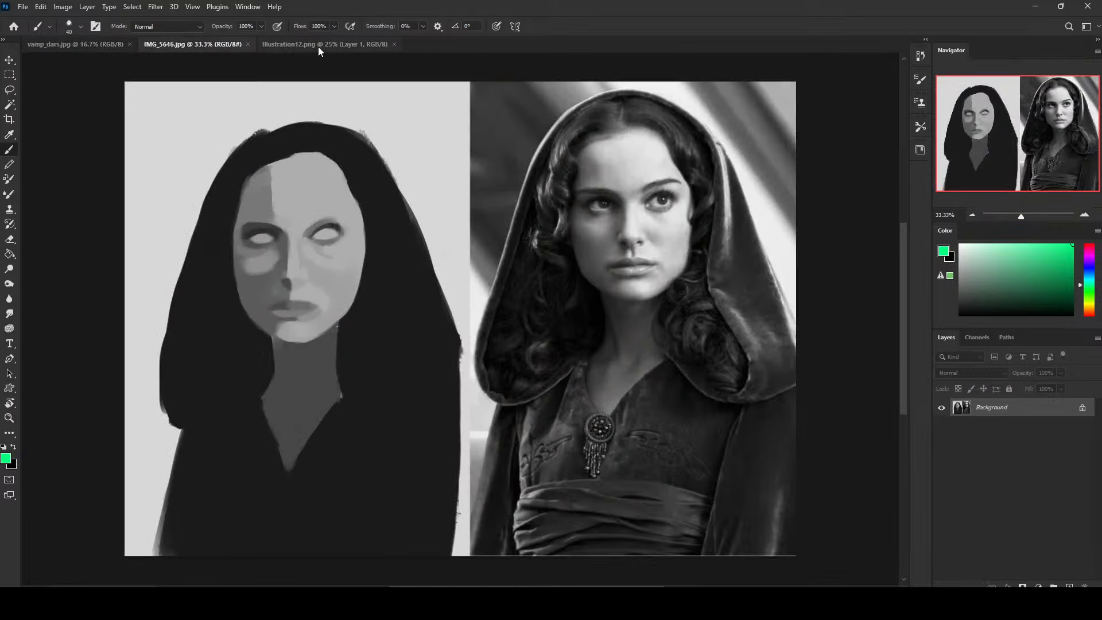
left_click(324, 44)
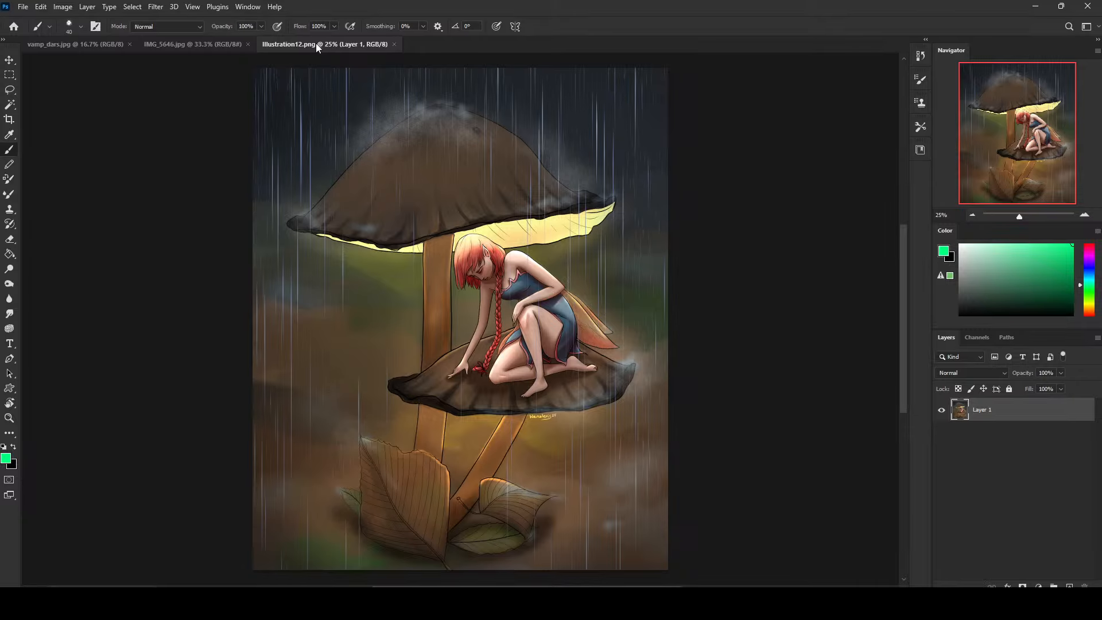
left_click(189, 43)
left_click(81, 41)
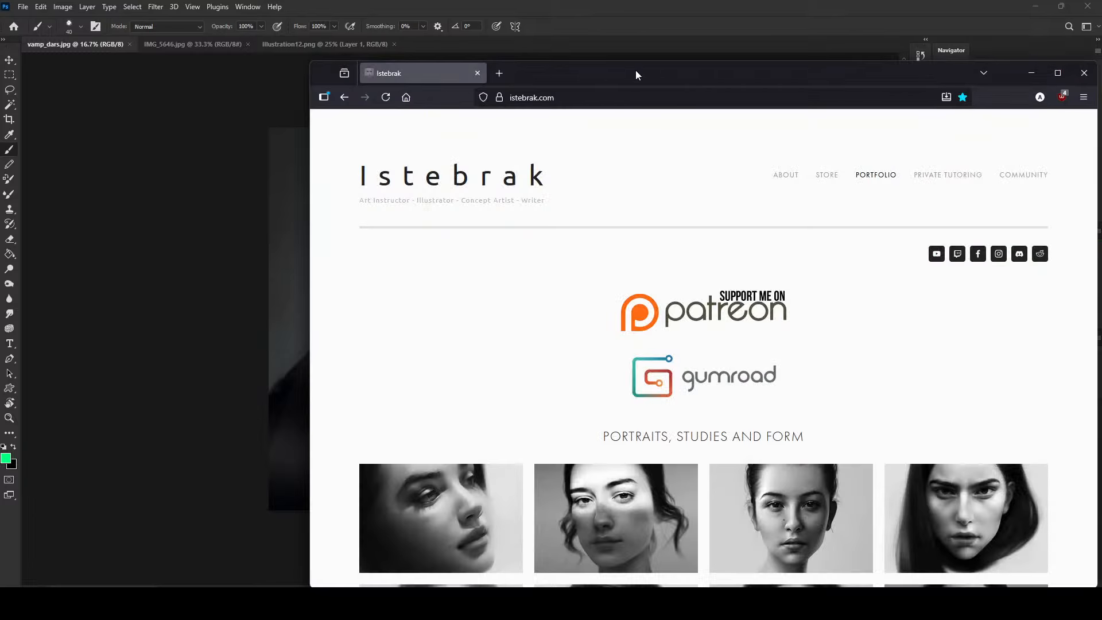
Switch to the browser, look over the store page of the Istebrak website, and close it.
left_click_drag(635, 70, 487, 31)
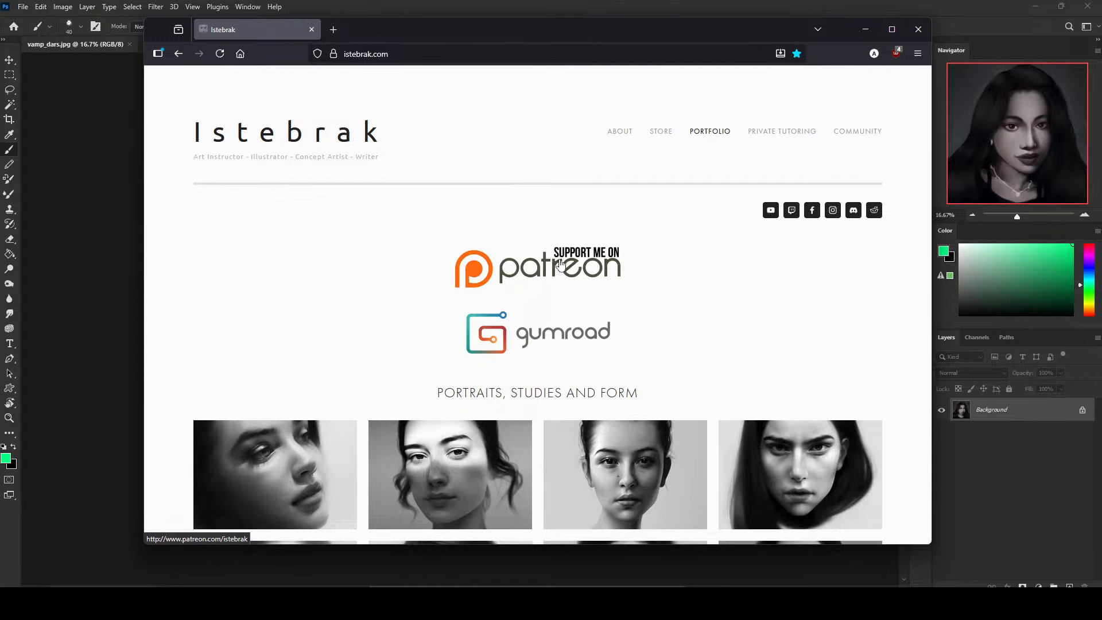
left_click(663, 135)
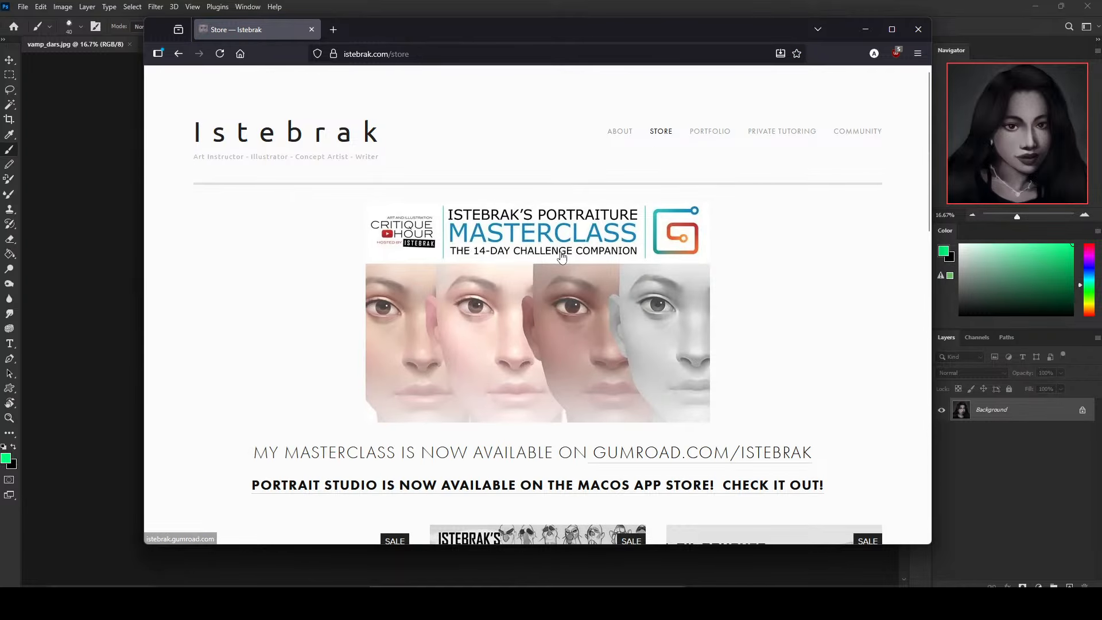
scroll(826, 307, "down", 1)
scroll(826, 308, "down", 2)
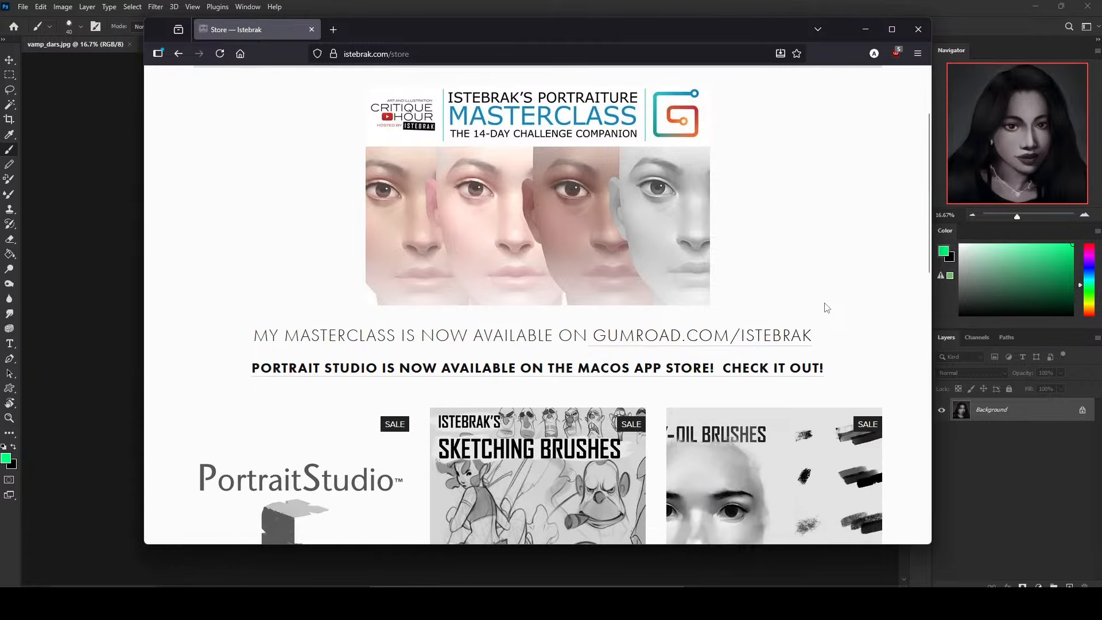
scroll(830, 302, "up", 2)
scroll(832, 298, "down", 1)
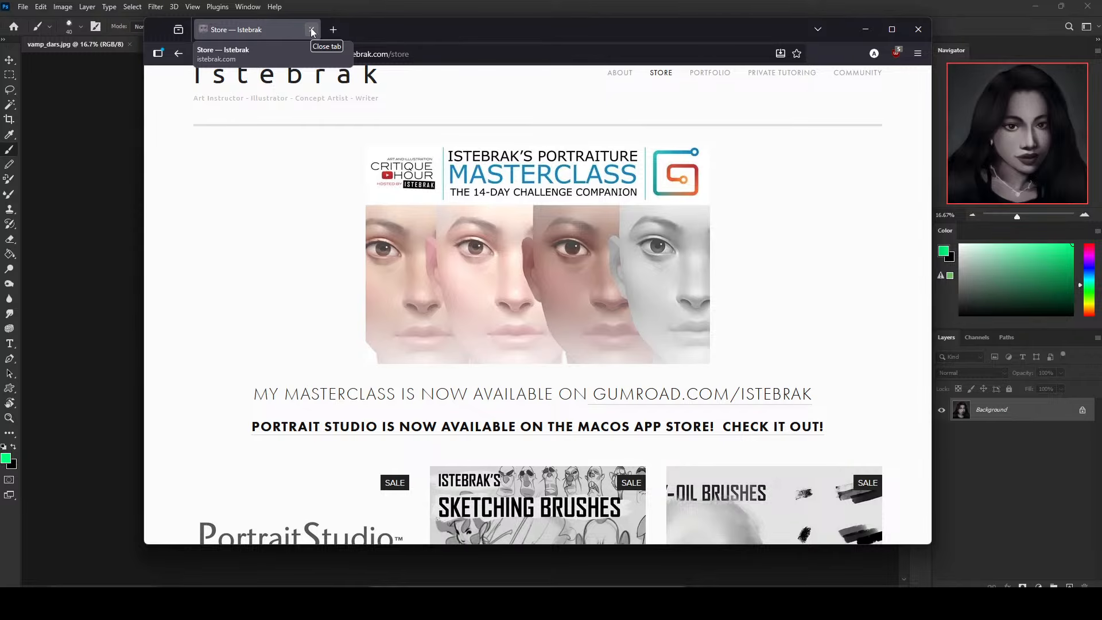
left_click(311, 30)
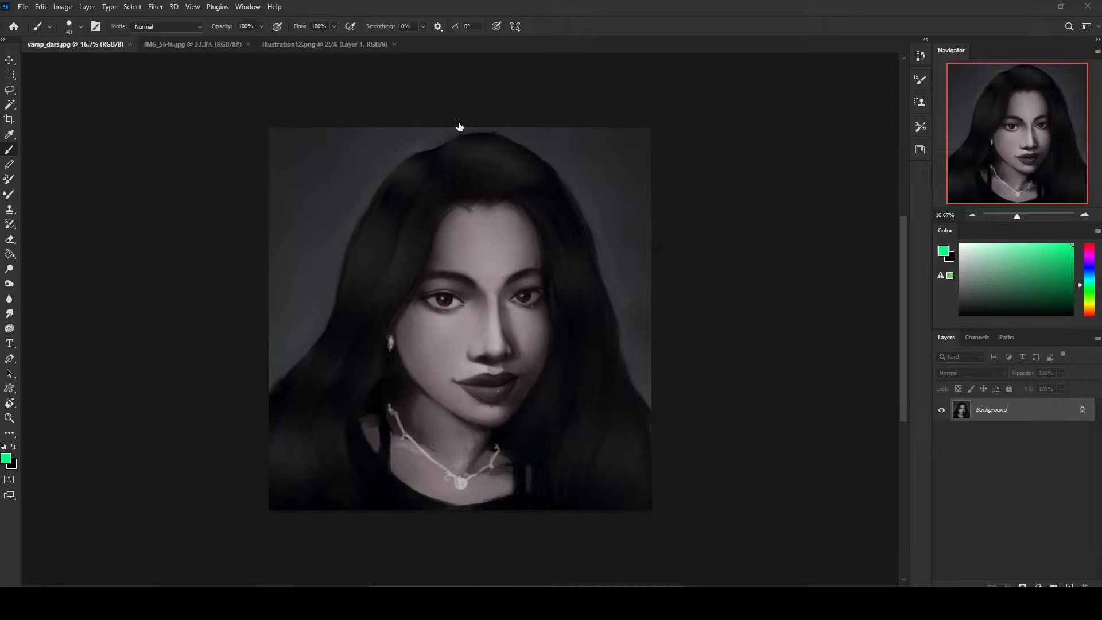
Look at IMG_5646.jpg and Illustration12.png again and bring the vamp_dars.jpg portrait back into view.
left_click(218, 50)
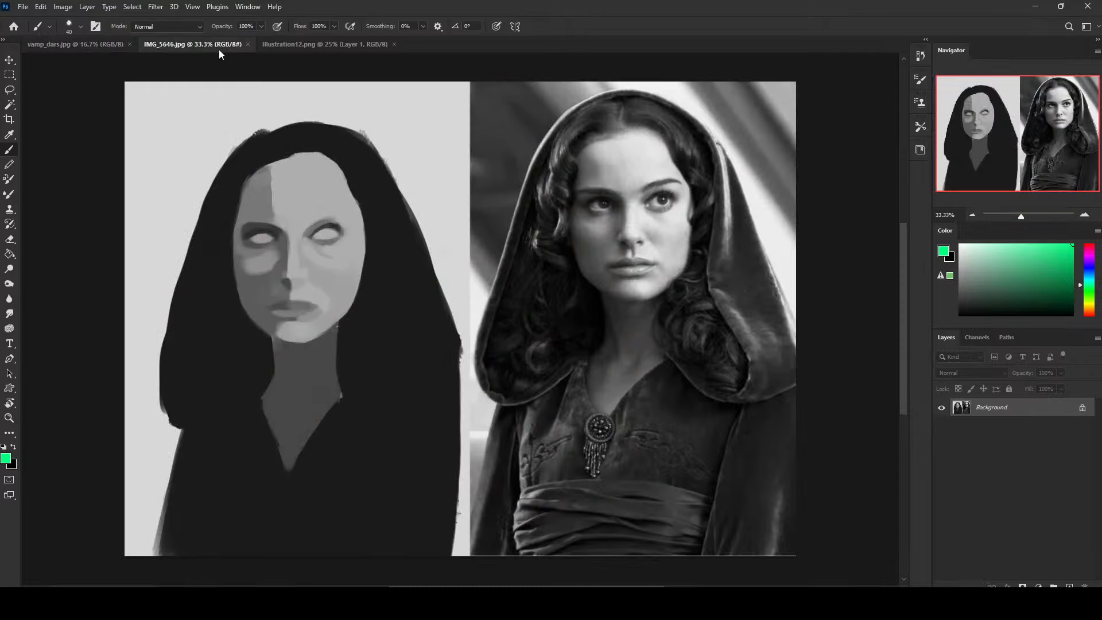
left_click(325, 43)
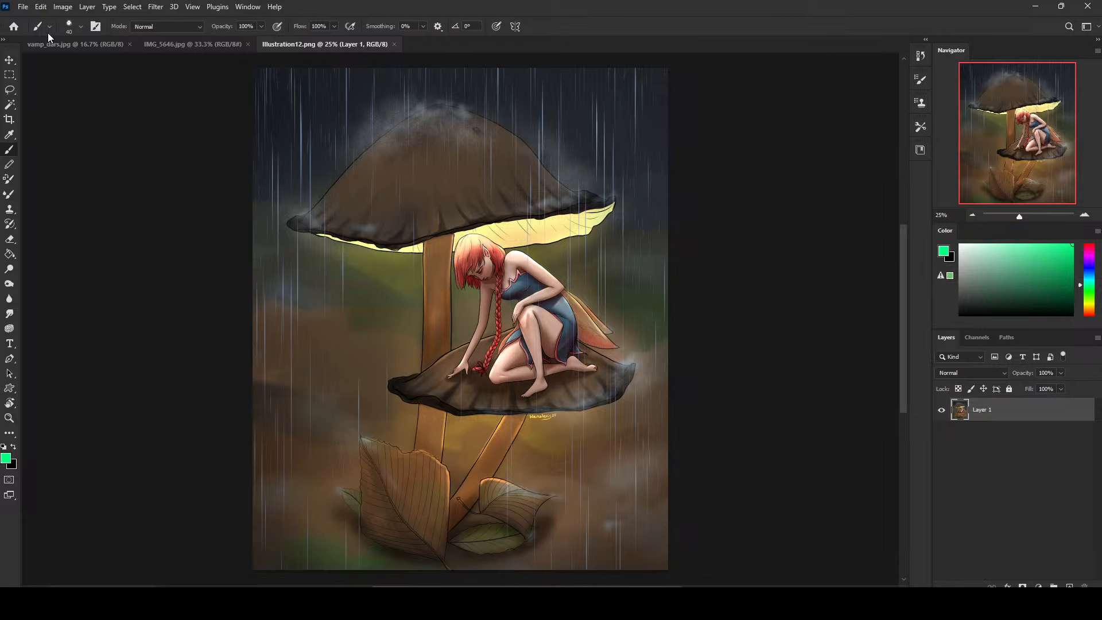
left_click(87, 45)
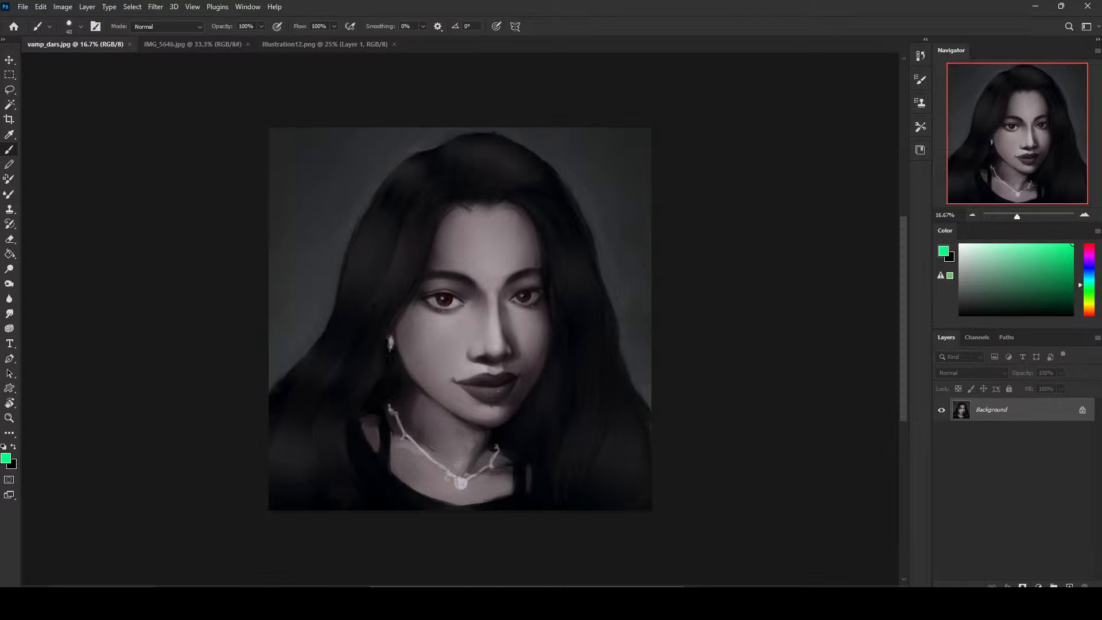
Examine the Google image results for "witches in movies" in a maximized browser window for expression and character references.
left_click_drag(869, 57, 373, 94)
left_click_drag(580, 74, 595, 33)
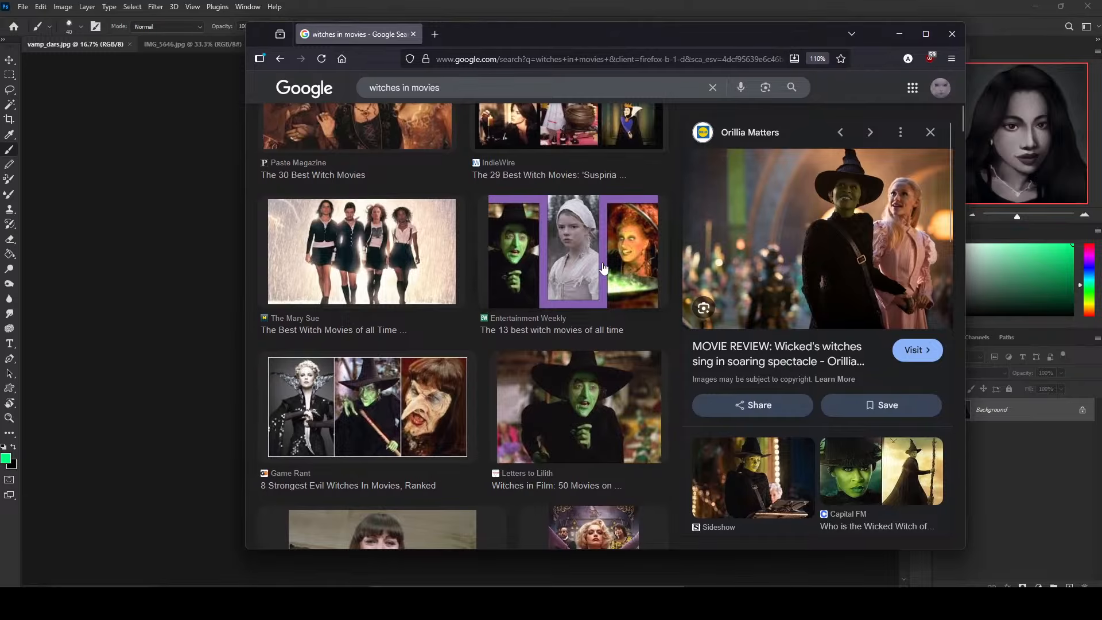
scroll(680, 342, "up", 5)
scroll(680, 342, "up", 3)
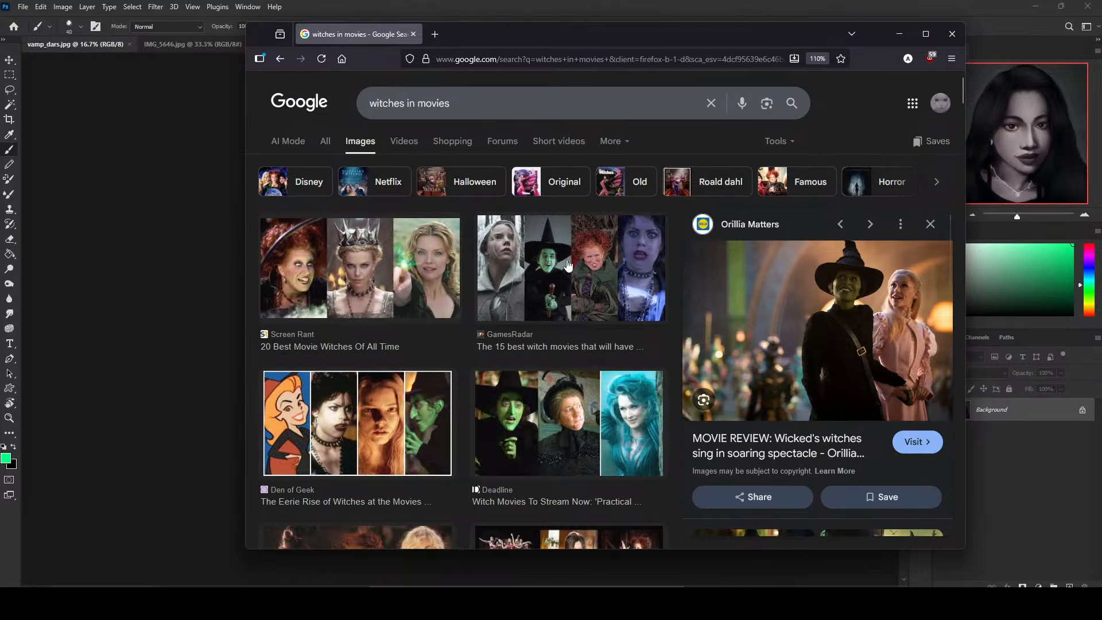
double_click(719, 37)
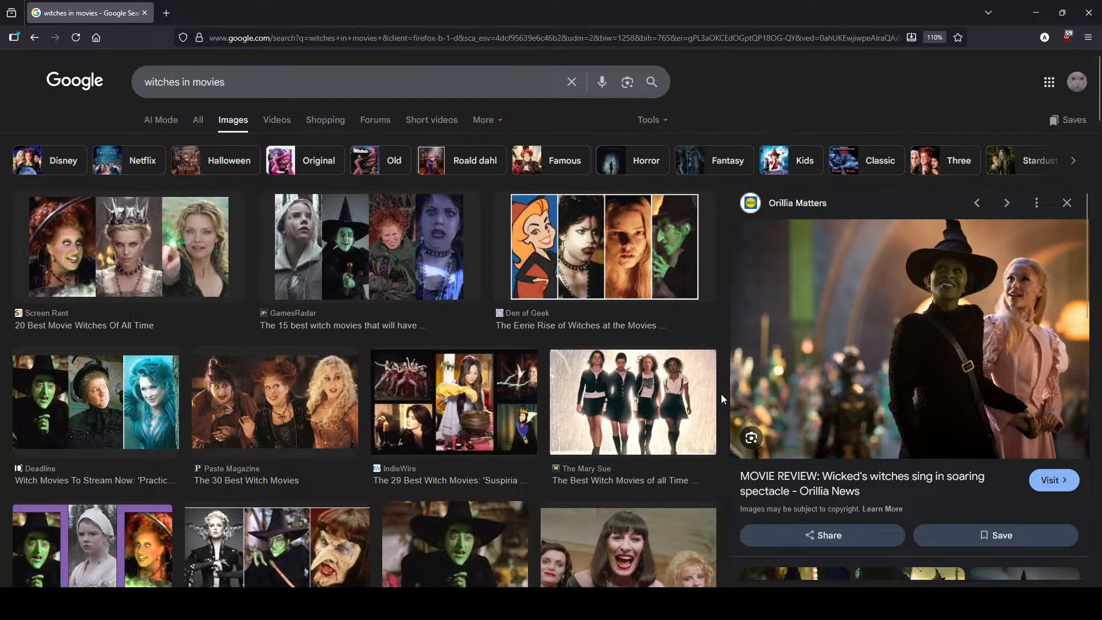
scroll(722, 392, "down", 6)
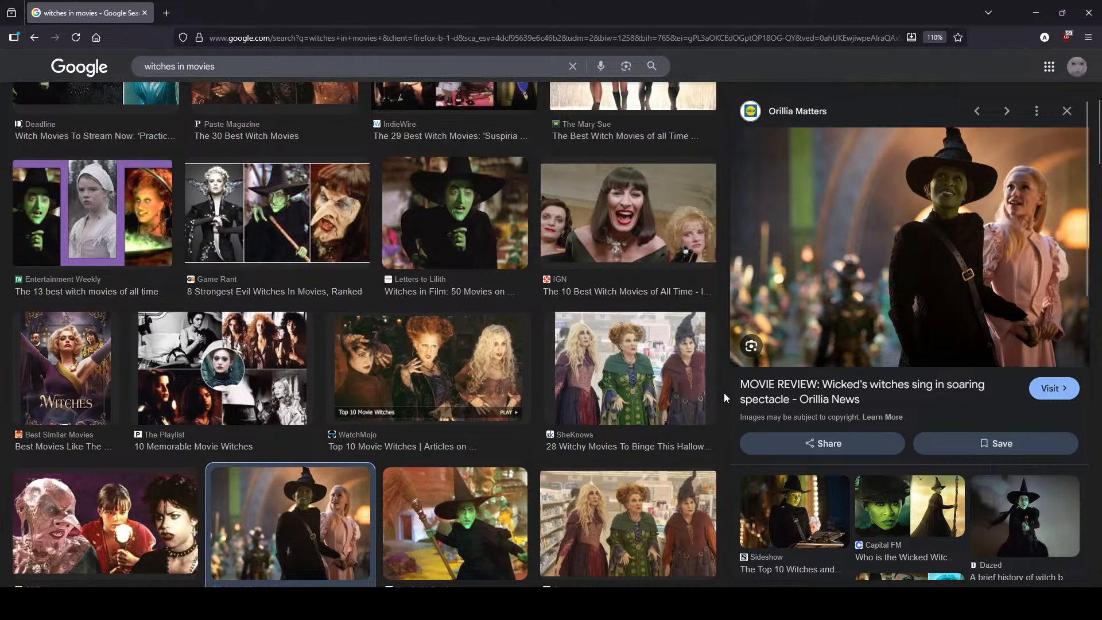
scroll(724, 392, "down", 3)
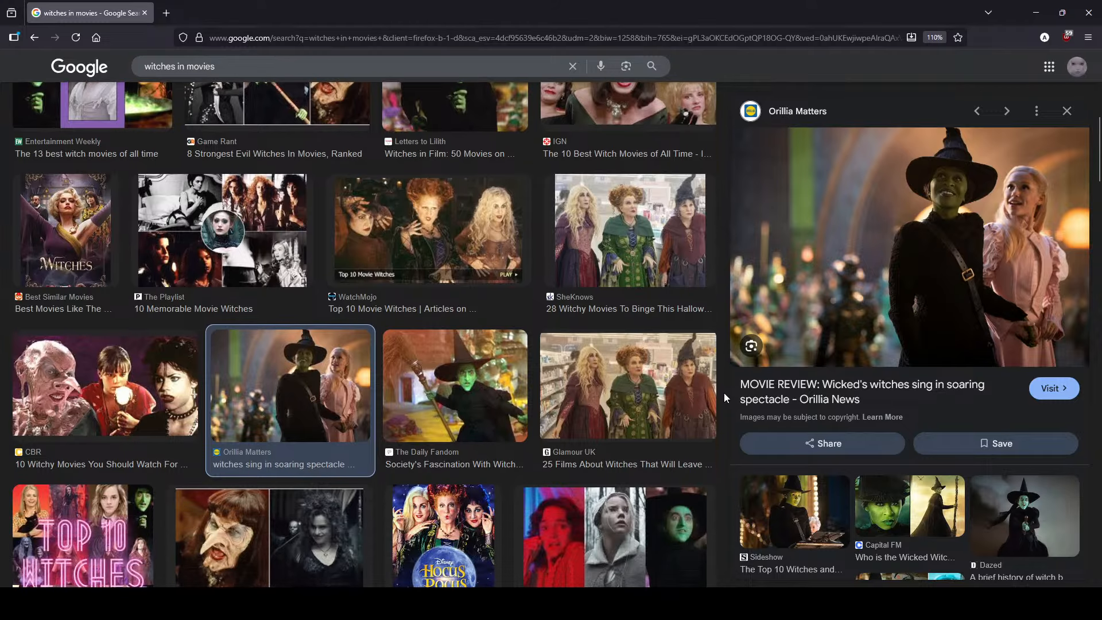
scroll(724, 393, "down", 1)
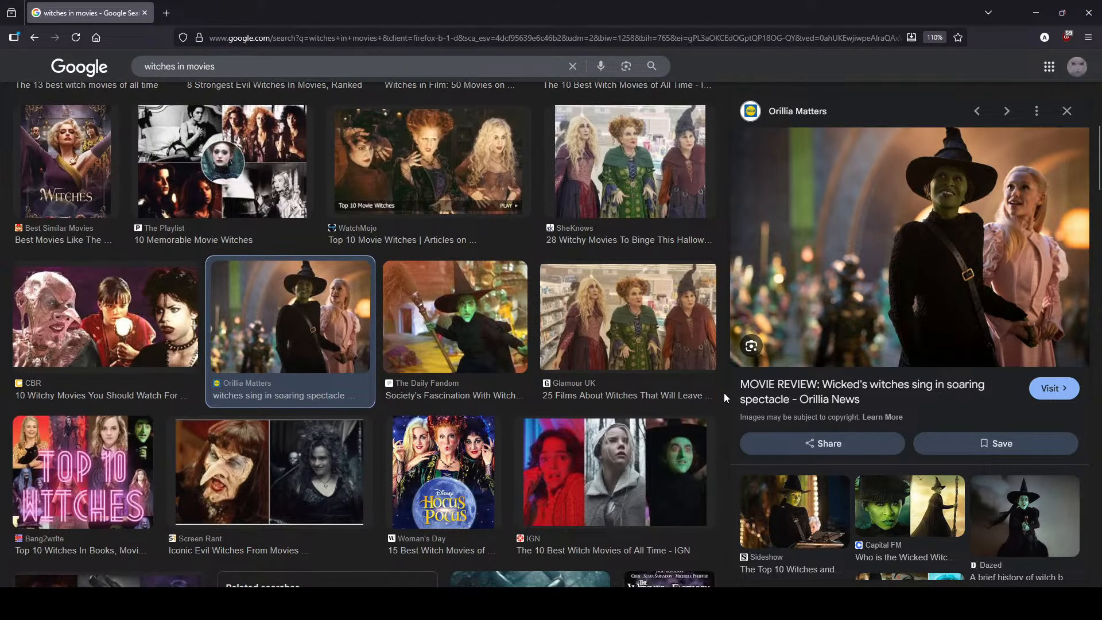
scroll(724, 392, "down", 3)
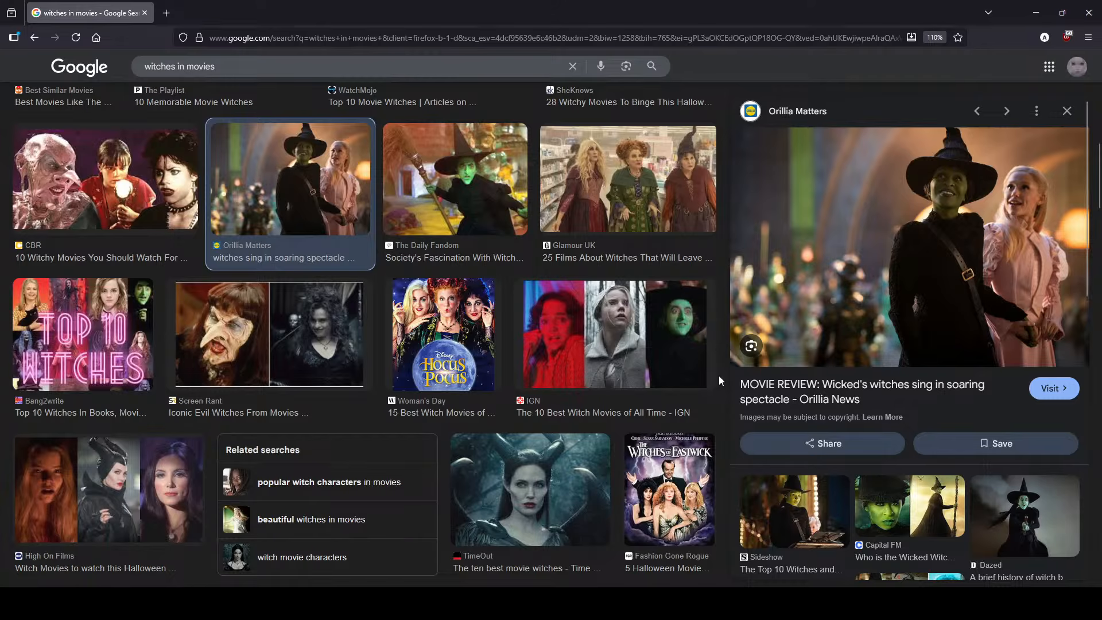
scroll(718, 376, "up", 1)
Preview the Screen Rant evil witches image and the Paste Magazine witch movies image, and close the image search.
left_click(220, 393)
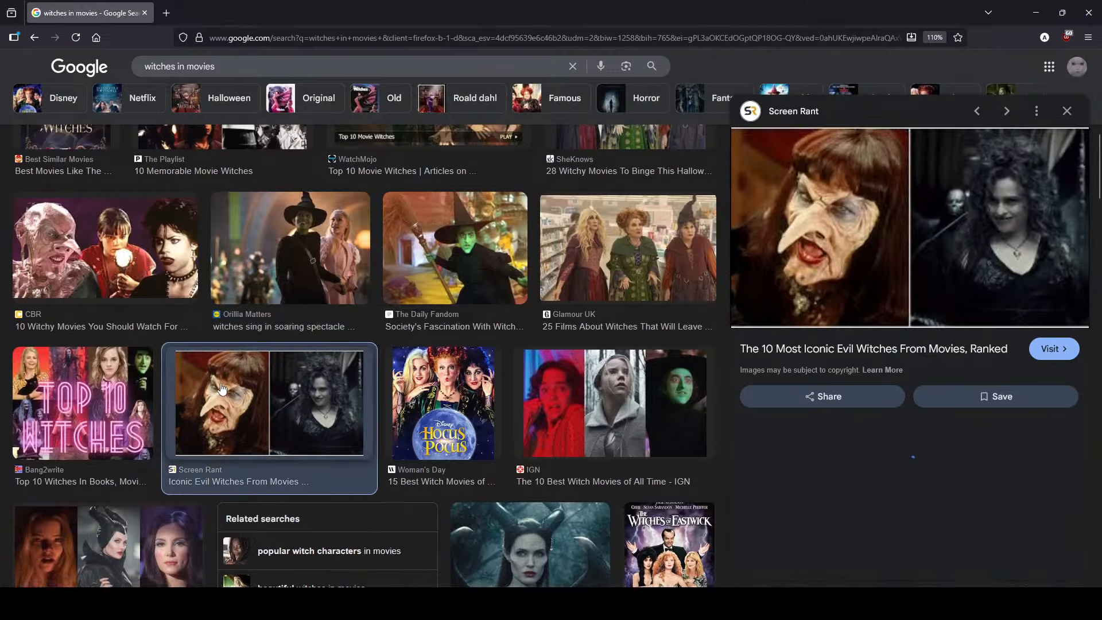
scroll(689, 322, "up", 4)
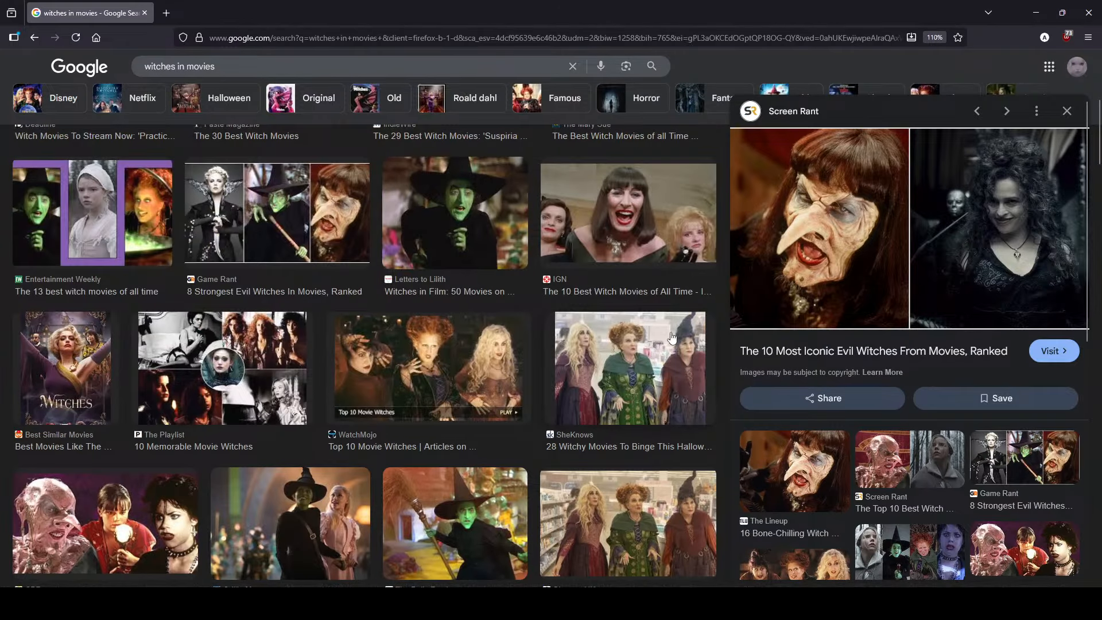
scroll(672, 338, "up", 1)
scroll(230, 246, "up", 1)
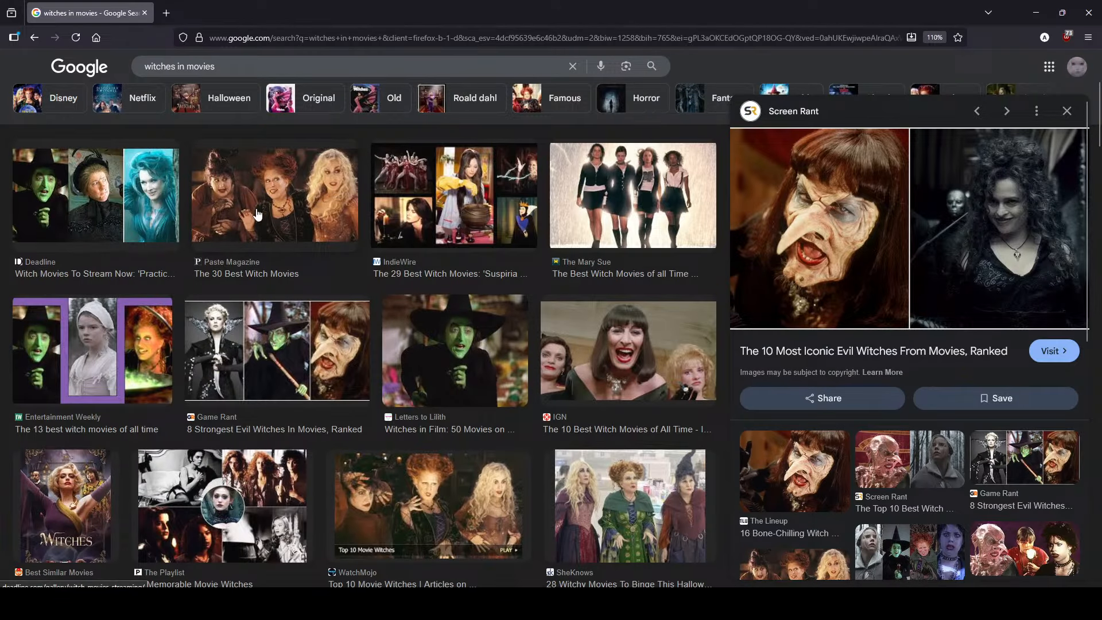
left_click(292, 201)
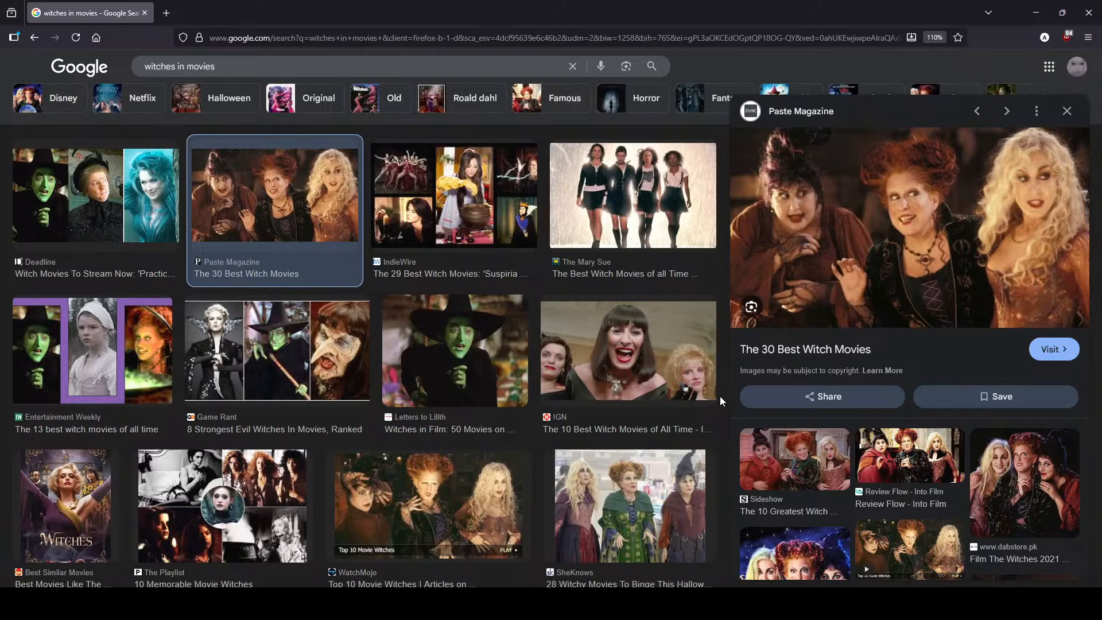
left_click(144, 13)
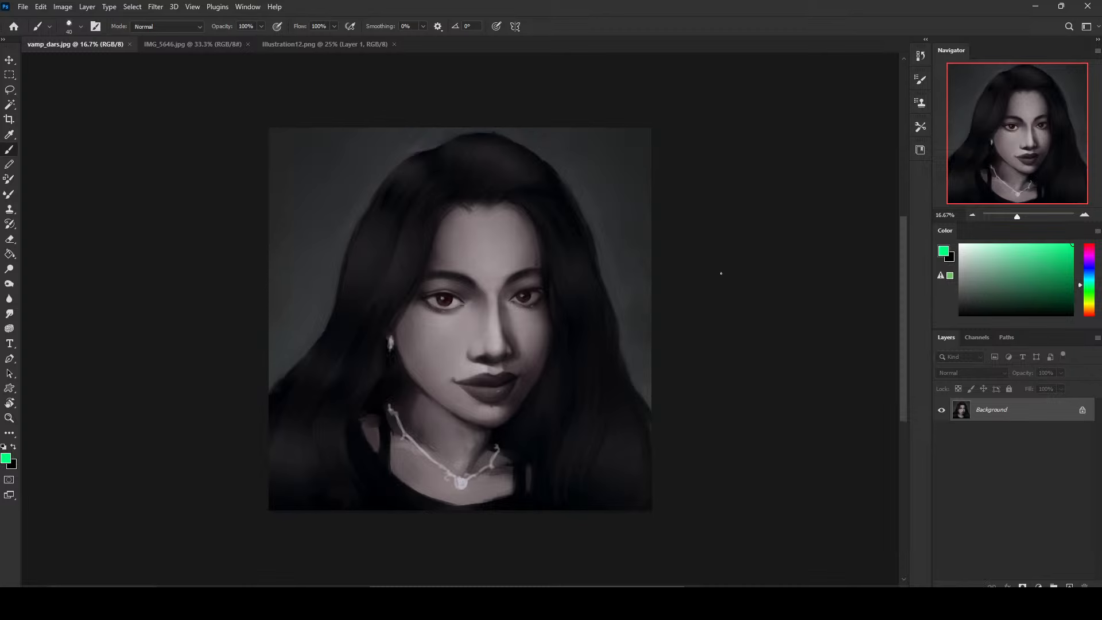
Open the Liquify filter on the vamp_dars.jpg portrait and enlarge the Forward Warp brush to 125.
left_click(780, 292)
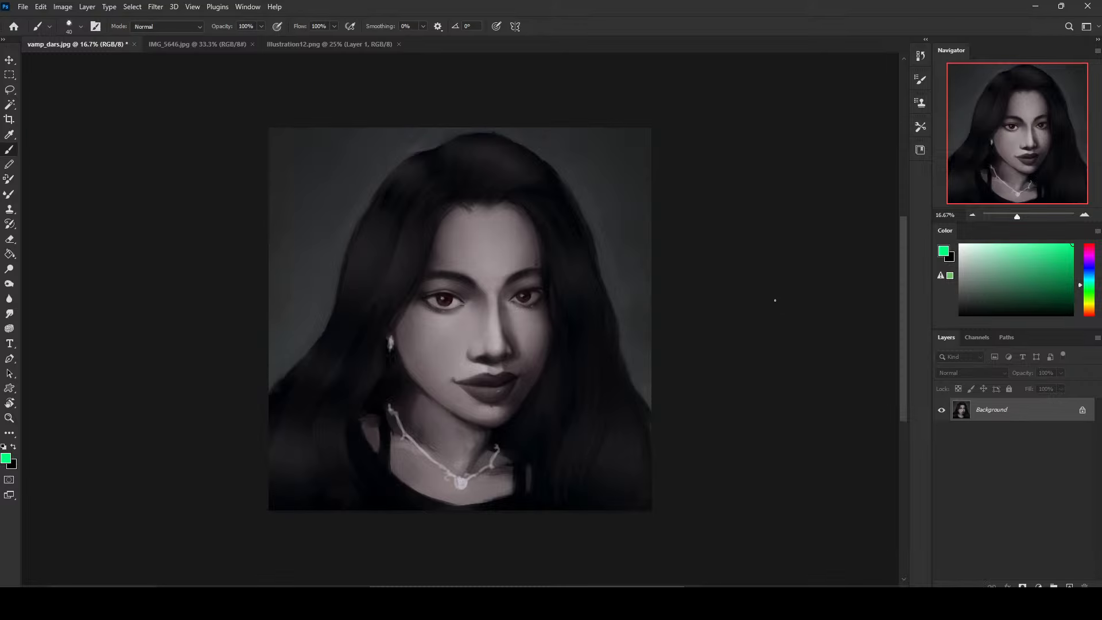
left_click(155, 7)
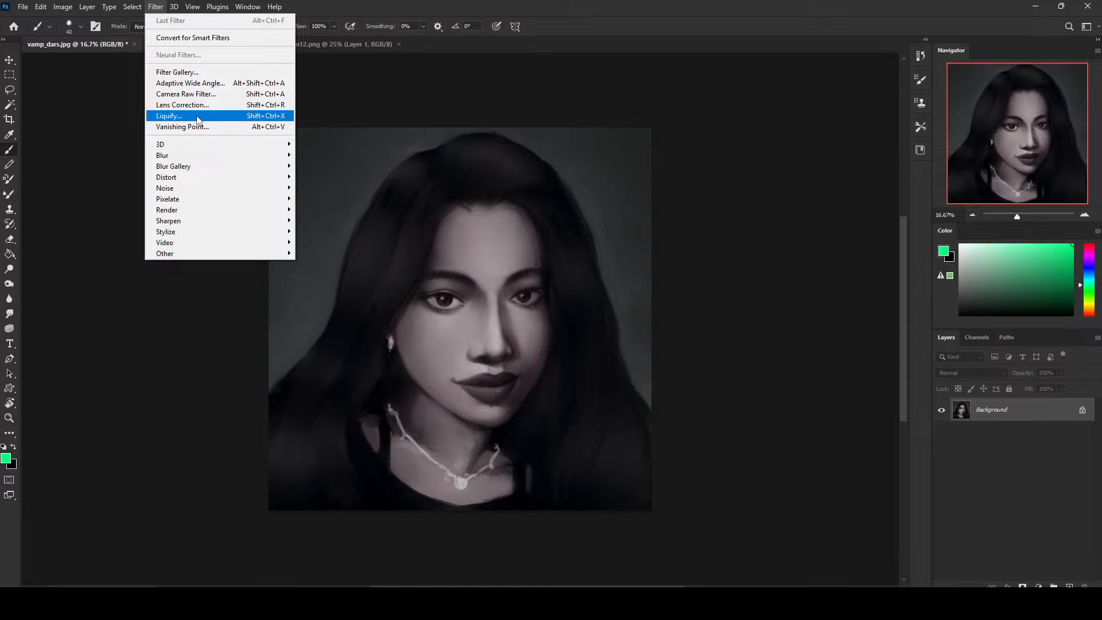
left_click(222, 118)
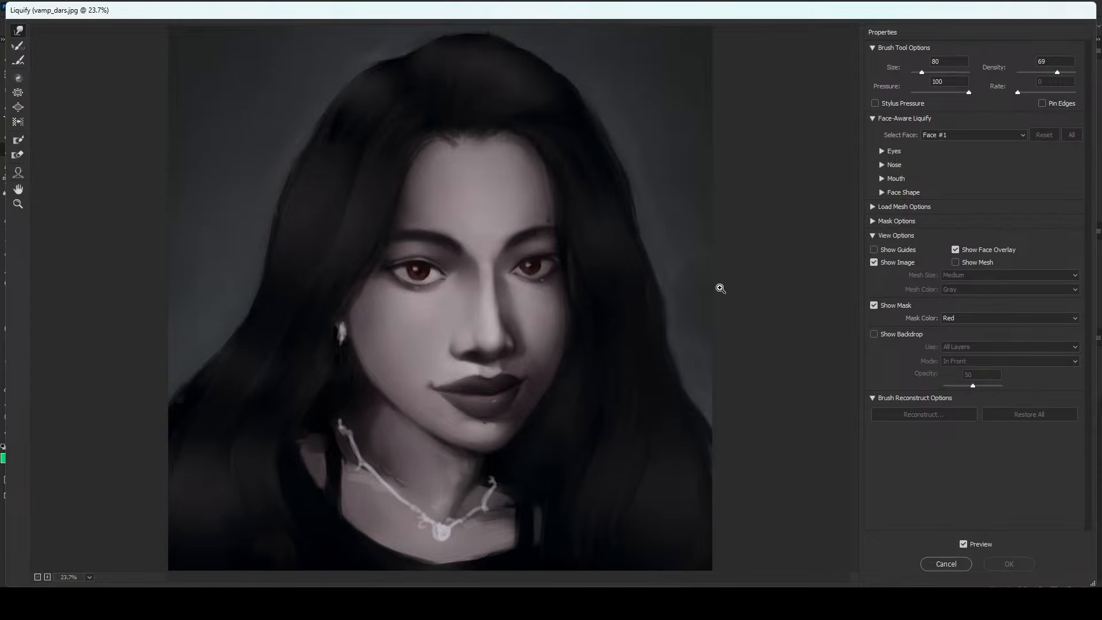
left_click(720, 289, "ctrl")
key("ctrl+minus")
key("ctrl+minus")
key("ctrl+minus")
key("ctrl+minus")
key("ctrl+minus")
key("bracketright")
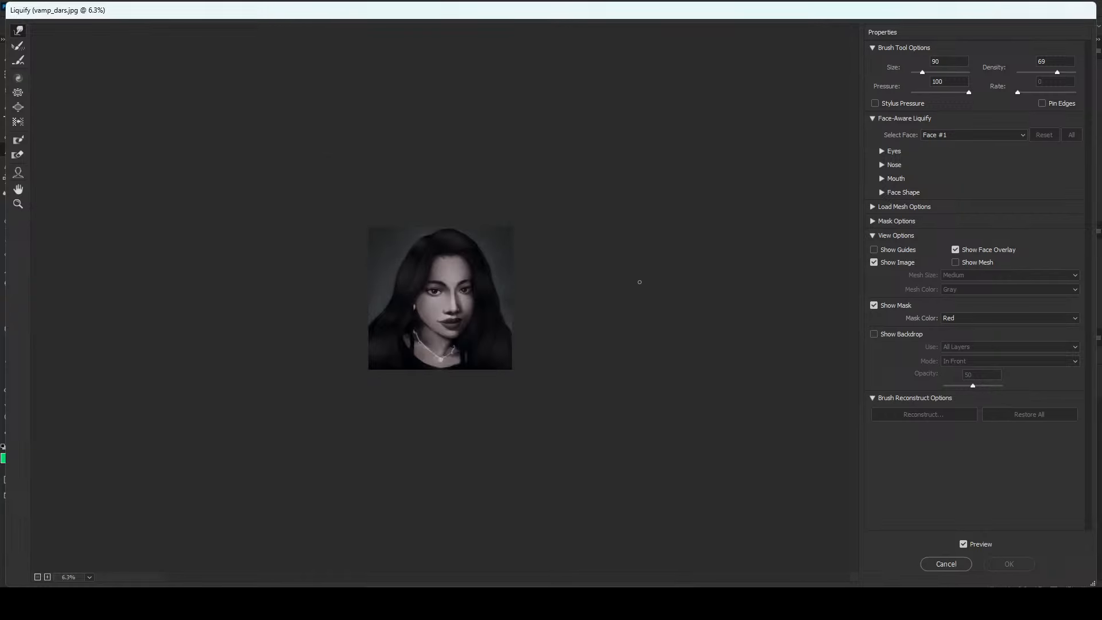
left_click(594, 274, "ctrl")
key("bracketright")
key("bracketright")
key("bracketright")
key("bracketright")
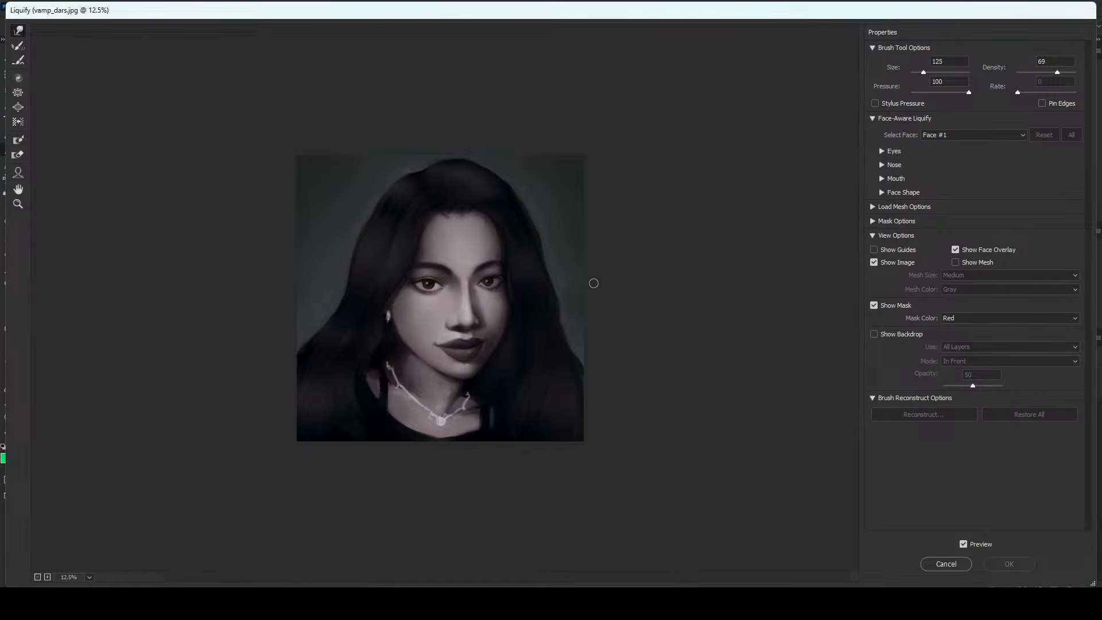
Nudge the outer end of the far eyebrow slightly inward with Forward Warp and set the brush size to 700.
key("bracketright")
key("bracketright")
key("bracketright")
key("bracketright")
key("bracketright")
key("bracketright")
key("bracketright")
key("bracketright")
key("bracketright")
key("bracketright")
key("bracketleft")
key("bracketleft")
key("bracketleft")
key("bracketleft")
key("bracketleft")
key("bracketleft")
key("bracketleft")
key("bracketleft")
key("bracketleft")
key("bracketleft")
left_click_drag(503, 255, 497, 255)
key("bracketright")
key("bracketright")
key("bracketright")
key("bracketright")
key("bracketright")
key("bracketright")
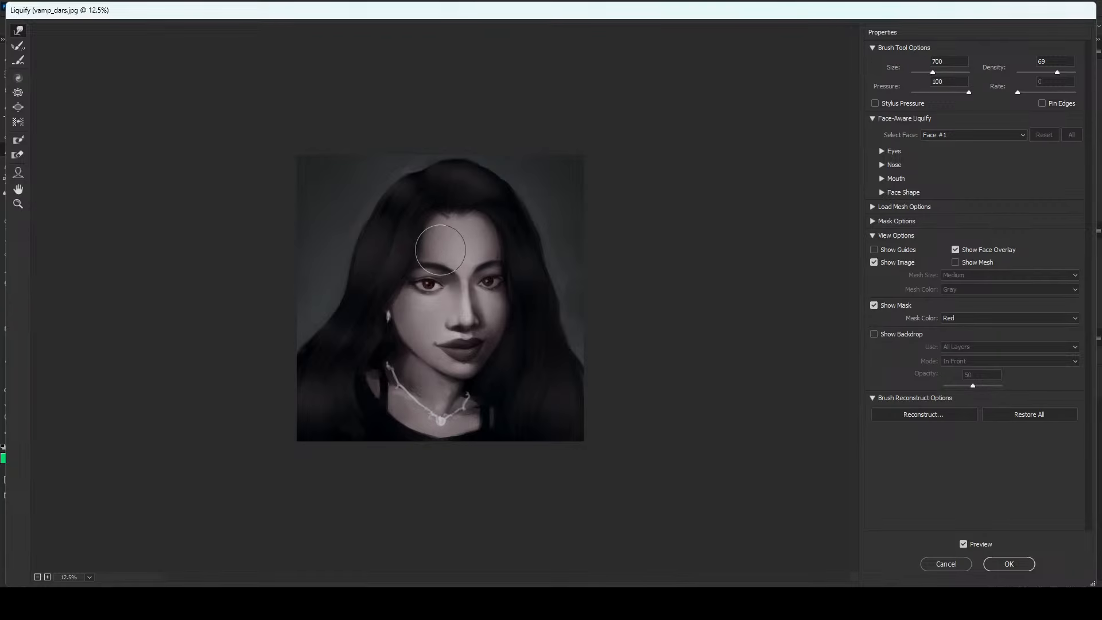
Warp the inner ends of the eyebrows down toward the nose bridge, using brush sizes between 600 and 700.
key("bracketleft")
key("bracketleft")
key("bracketleft")
key("bracketright")
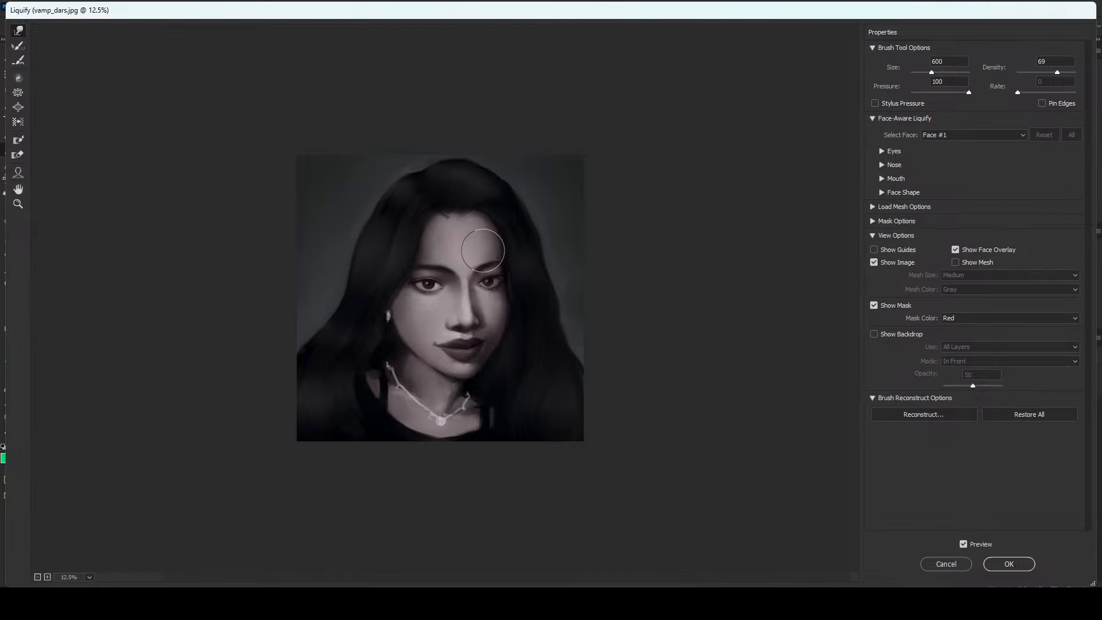
key("bracketleft")
key("bracketleft")
key("bracketright")
key("bracketright")
key("bracketright")
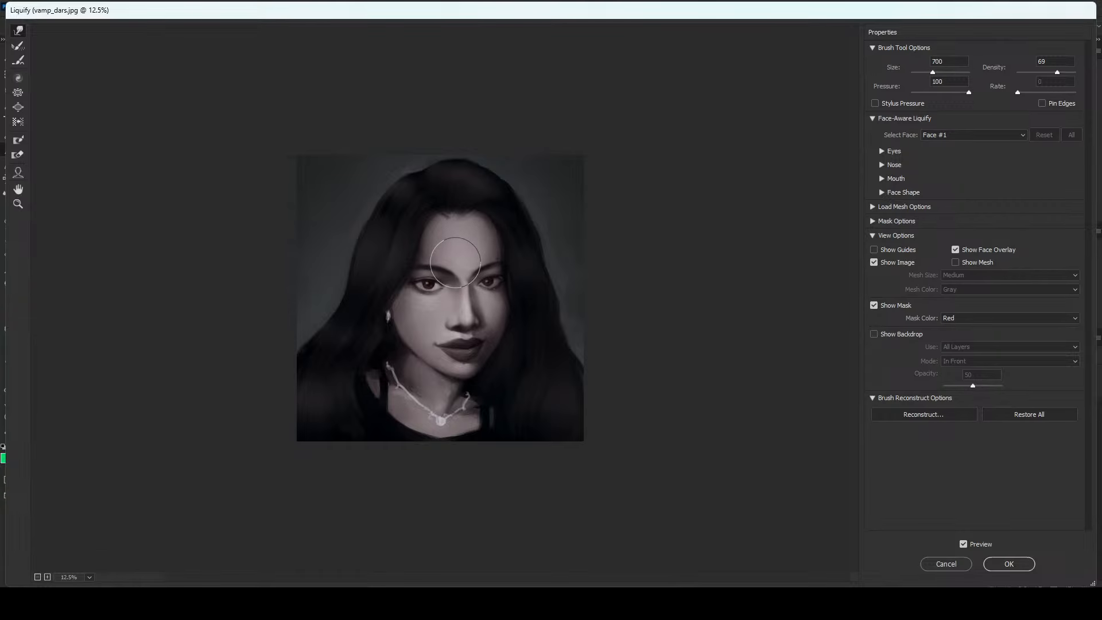
Slant the near eyebrow into a sterner shape with Forward Warp, resizing the brush to 500.
key("bracketleft")
key("bracketleft")
key("bracketleft")
key("bracketleft")
key("bracketleft")
key("bracketleft")
key("bracketleft")
key("bracketright")
key("bracketright")
key("bracketright")
key("bracketright")
key("bracketleft")
key("bracketright")
key("bracketright")
key("bracketright")
key("bracketright")
key("bracketright")
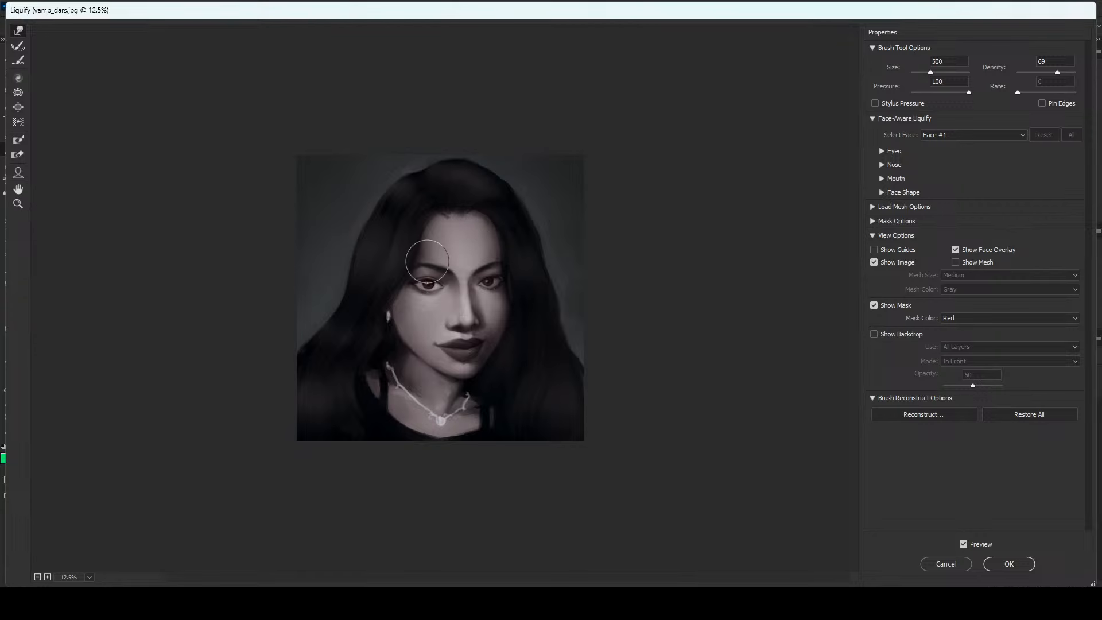
Refine the slant of both eyebrows with varying warp brush sizes, ending at 600.
key("bracketleft")
key("bracketleft")
key("bracketleft")
key("bracketleft")
key("bracketleft")
key("bracketleft")
key("bracketright")
key("bracketright")
key("bracketright")
key("bracketright")
key("bracketright")
key("bracketright")
key("bracketleft")
key("bracketleft")
key("bracketleft")
key("bracketleft")
key("bracketleft")
key("bracketleft")
key("bracketleft")
key("bracketleft")
key("bracketleft")
key("bracketleft")
key("bracketleft")
key("bracketright")
key("bracketright")
key("bracketright")
key("bracketright")
key("bracketright")
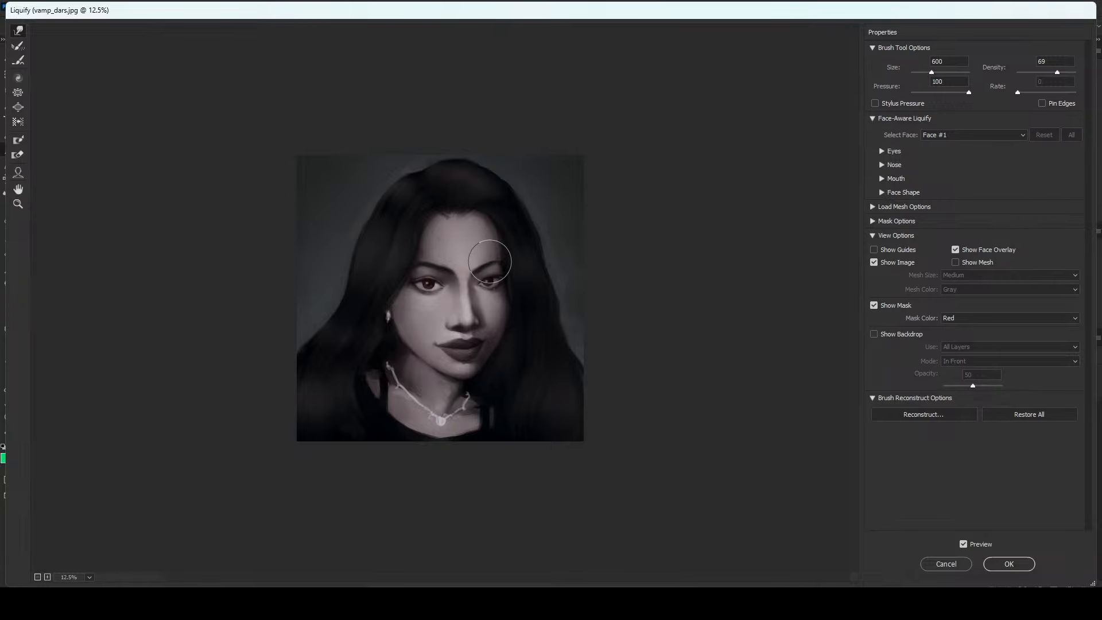
Push the far eyebrow's arch slightly upward and outward with Forward Warp and apply the Liquify changes.
left_click_drag(491, 261, 494, 254)
key("bracketleft")
key("bracketleft")
key("bracketleft")
key("bracketleft")
key("bracketleft")
key("bracketright")
key("bracketright")
key("bracketright")
key("bracketright")
key("bracketright")
key("bracketright")
key("bracketright")
left_click(1008, 564)
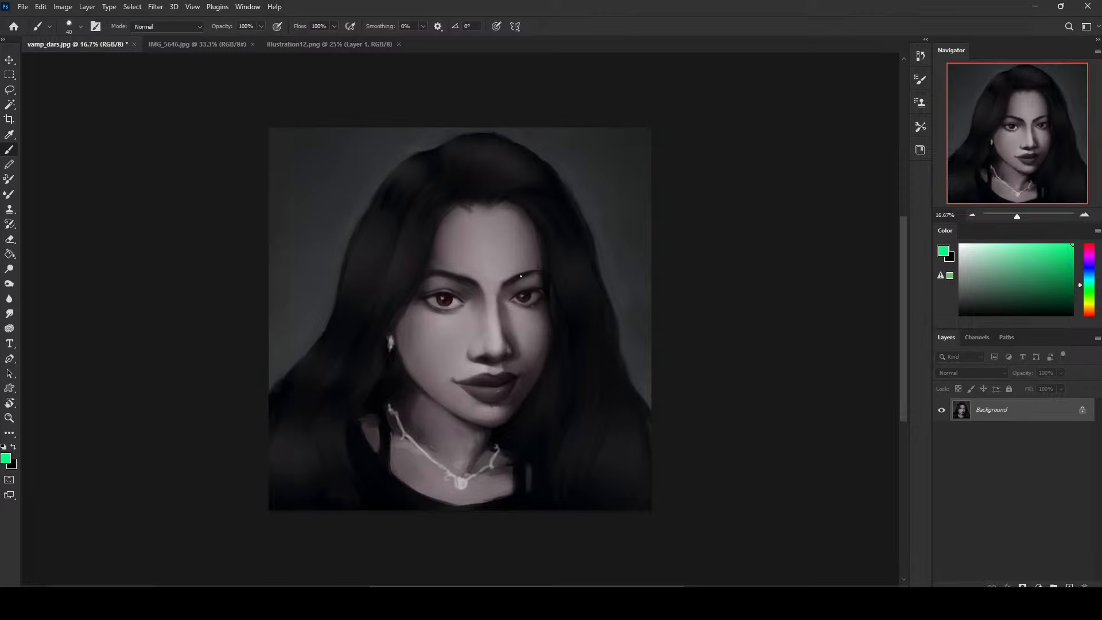
Darken the eyebrows with near-black tones sampled from the brow and hair, enlarging the brush to 125.
left_click_drag(521, 276, 561, 265, "alt")
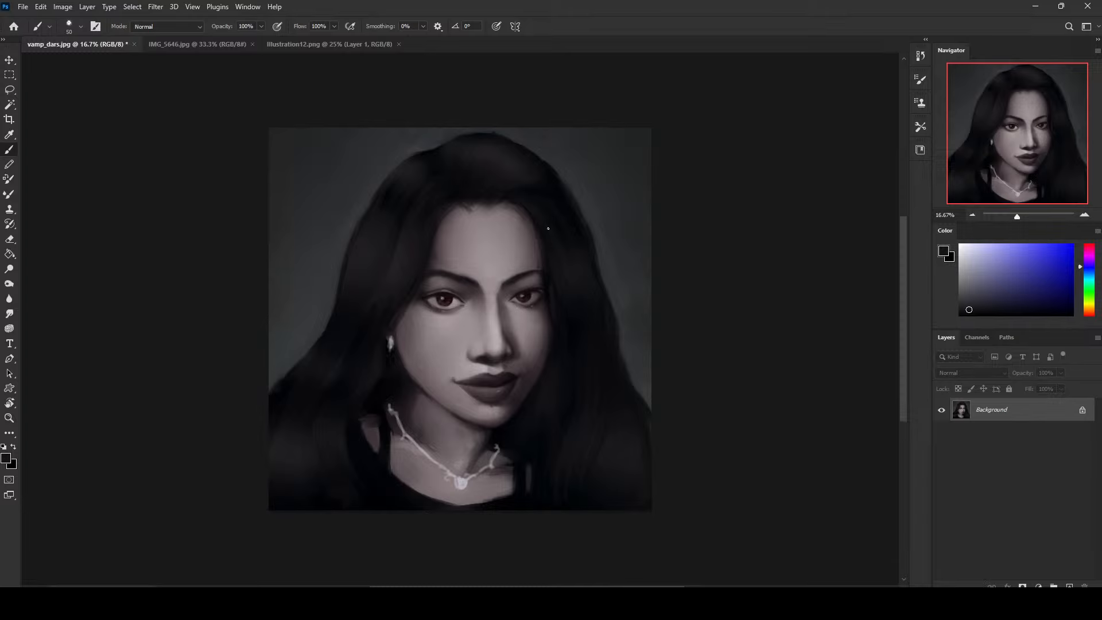
key("bracketright")
left_click(520, 193, "alt")
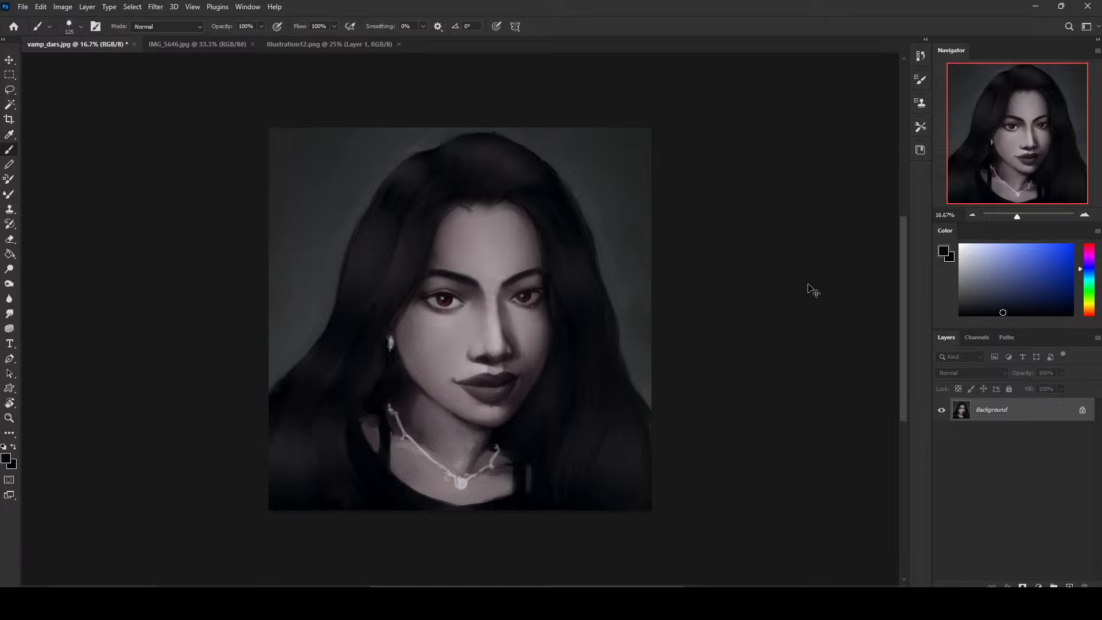
left_click_drag(962, 301, 899, 343)
Clean up the near eyebrow's edges with sampled skin tones and reinforce the far eyebrow with sampled near-black.
left_click(439, 278, "alt")
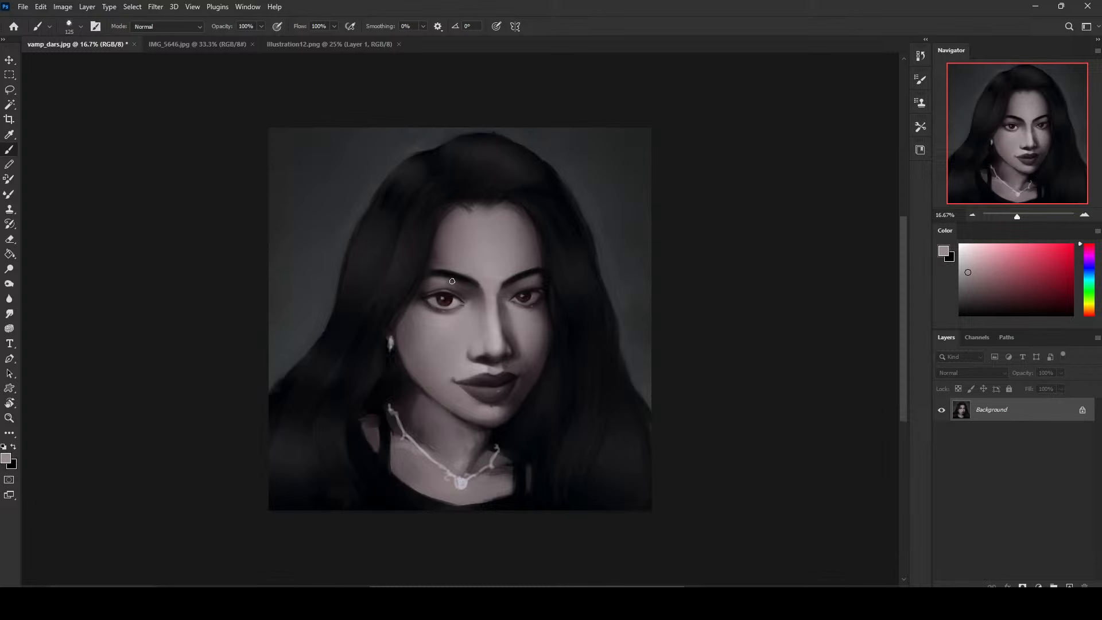
left_click(430, 283, "alt")
left_click(532, 270, "alt")
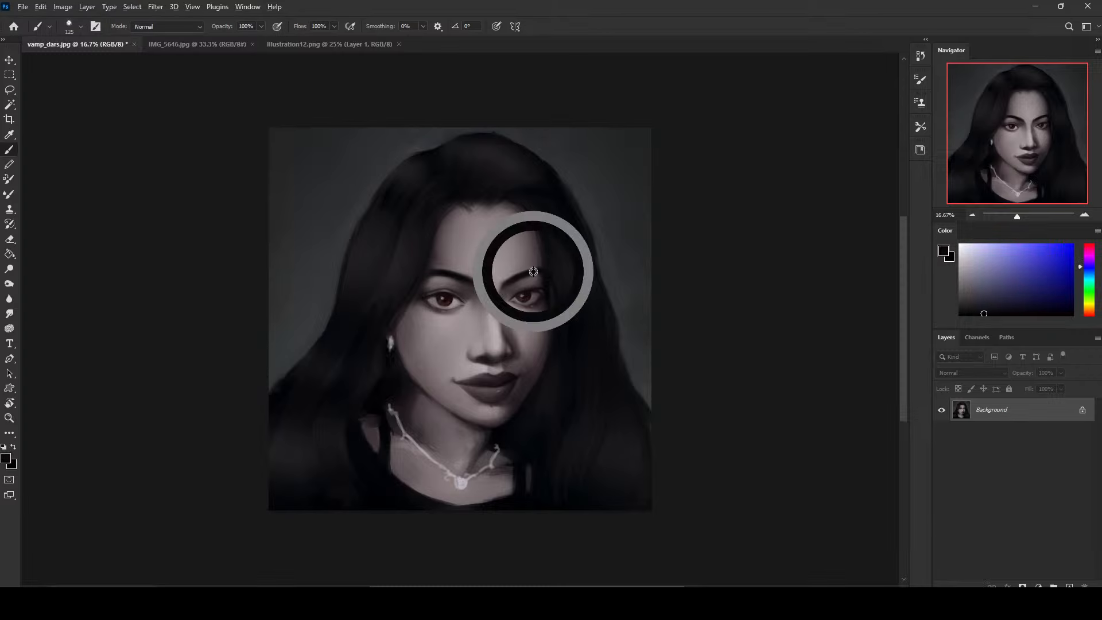
left_click(529, 272, "alt")
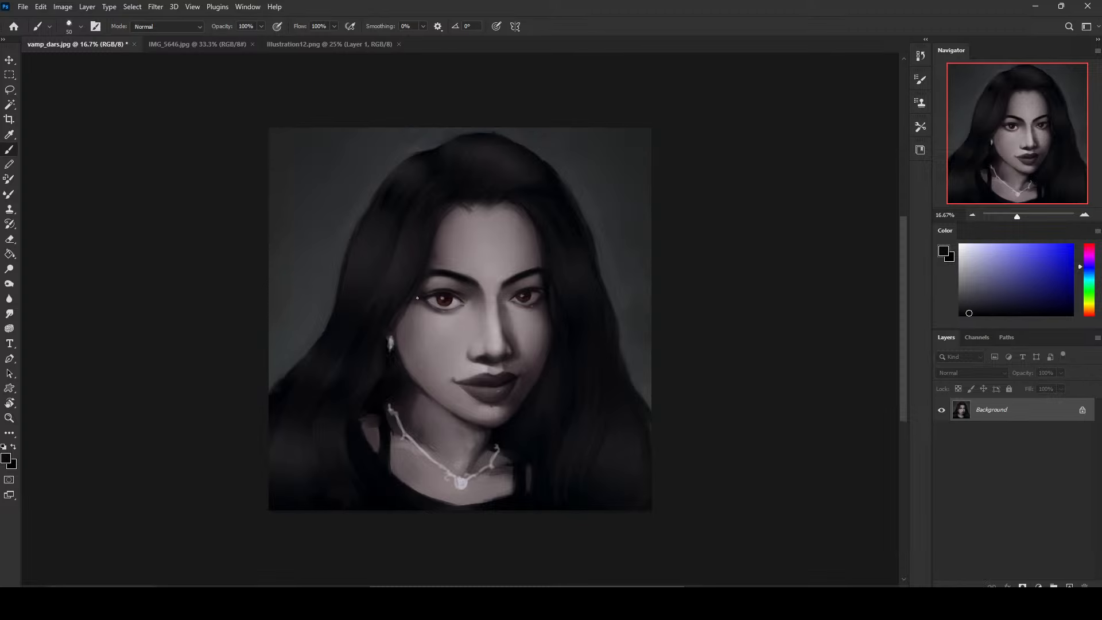
Set the brush mode to Darken and deepen the lash lines and outer eye corners with sampled dark tones at size 60.
key("]")
key("]")
key("]")
left_click(152, 26)
left_click(154, 80)
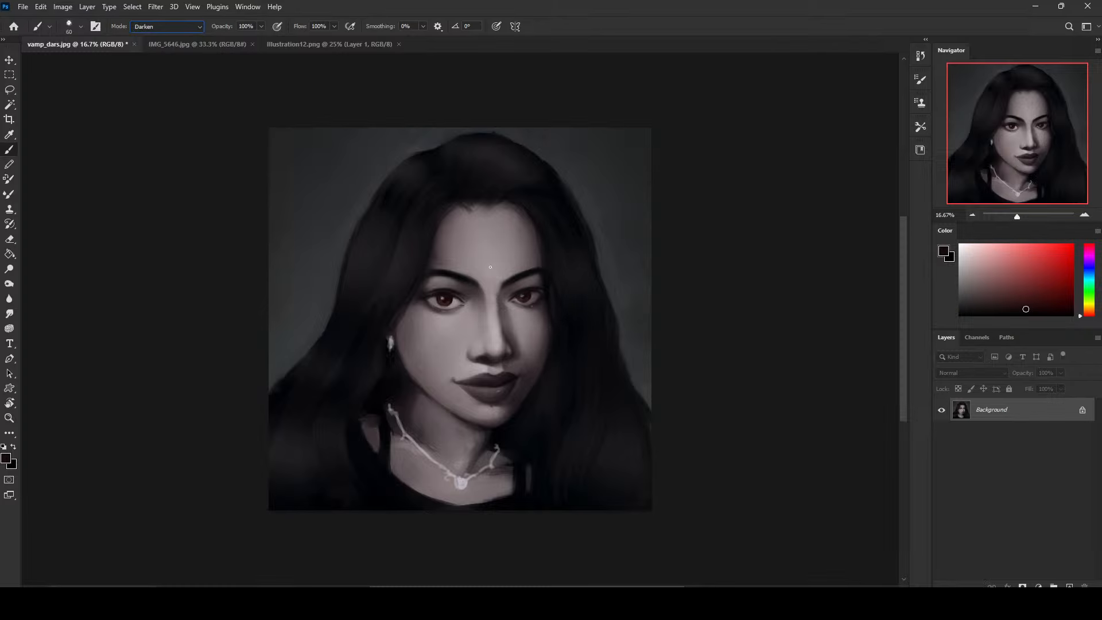
left_click(540, 296, "alt")
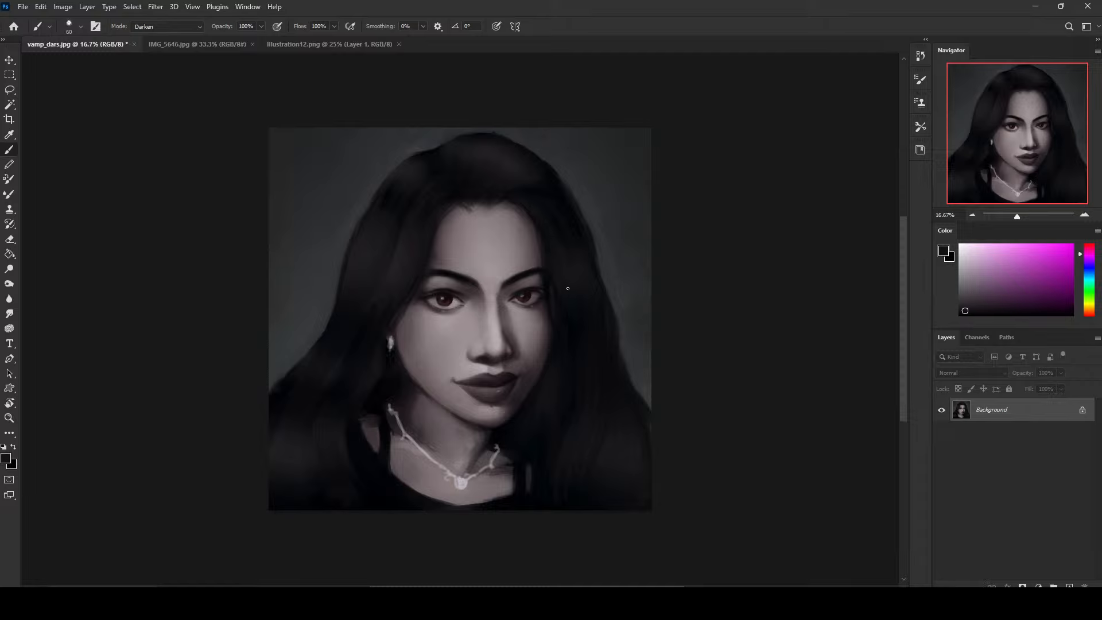
left_click(529, 285, "alt")
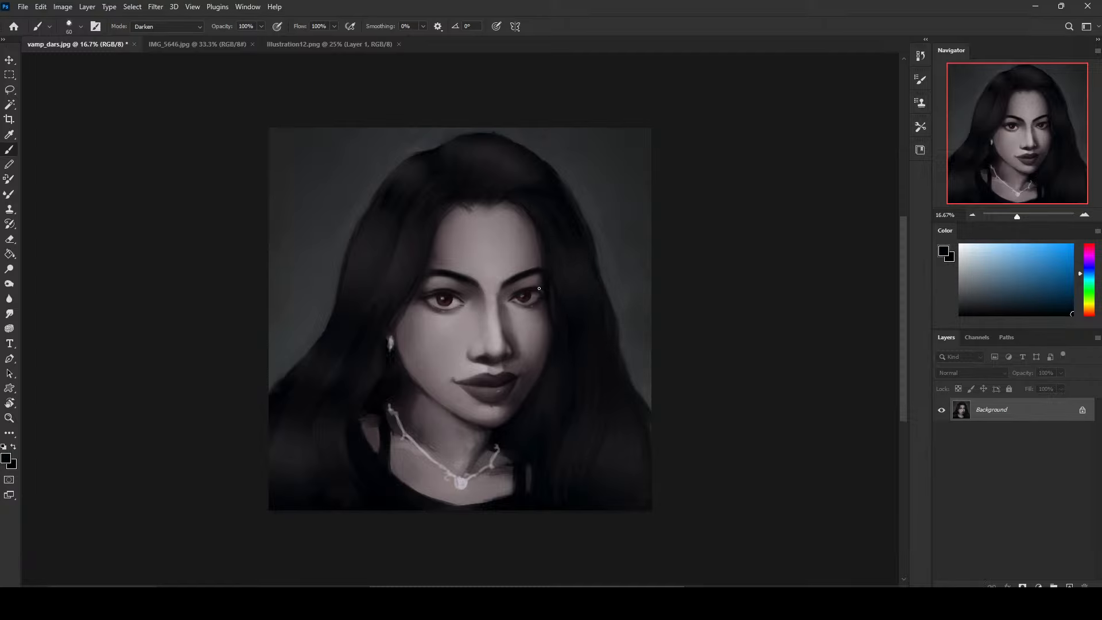
left_click(509, 298, "alt")
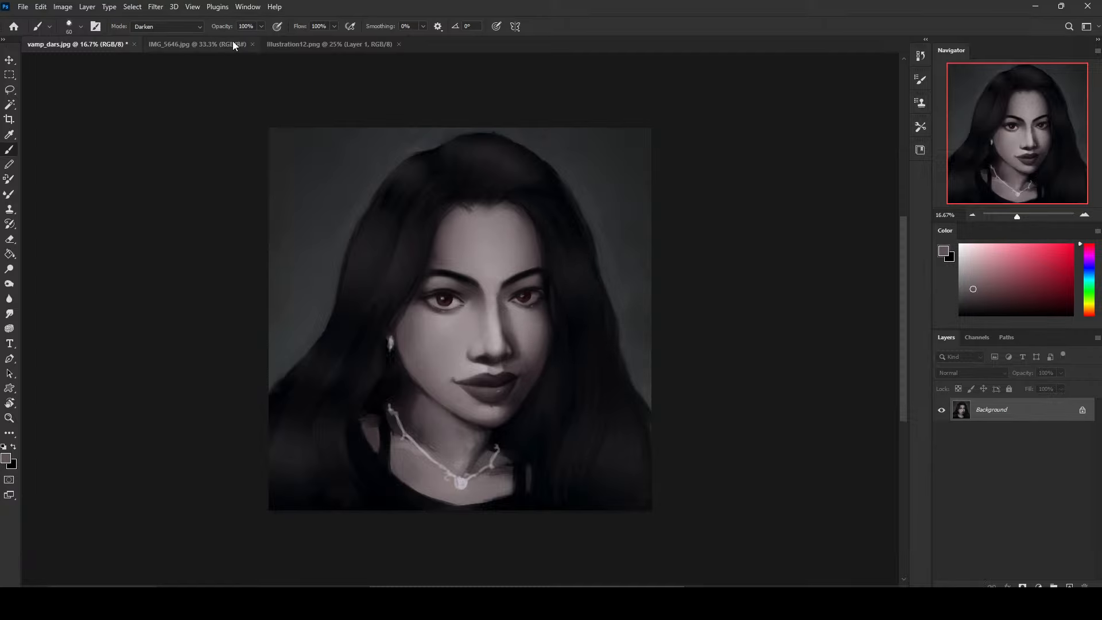
Return the brush mode to Normal and touch up the far eyebrow with a near-black sampled from it.
left_click(187, 27)
left_click(178, 38)
left_click(524, 273, "alt")
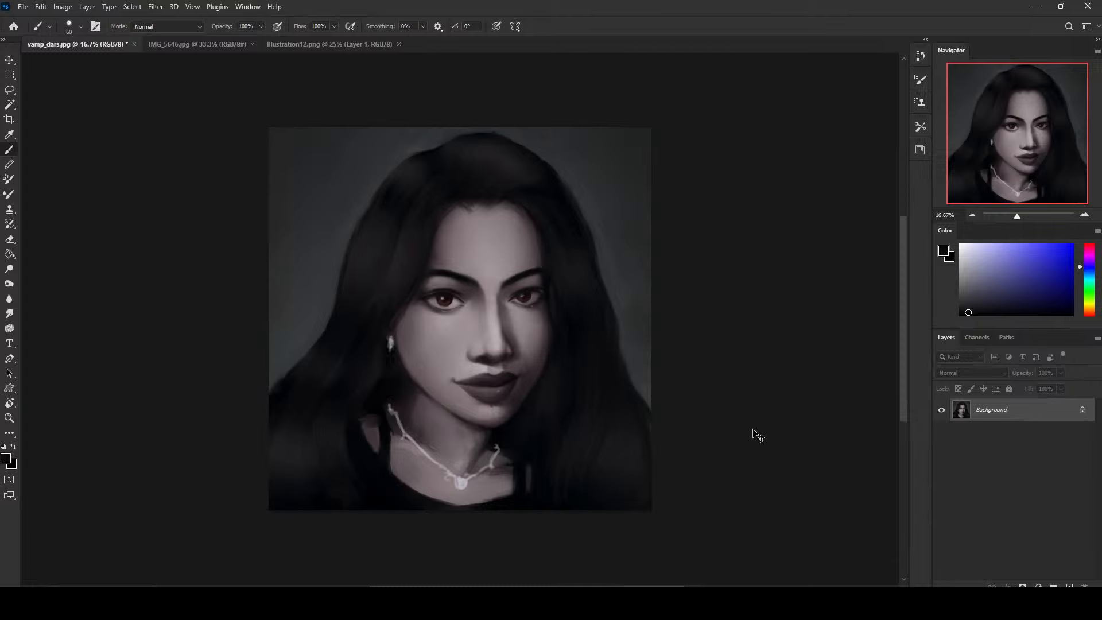
Open the portrait in Liquify and nudge the area beside the nose with Forward Warp, using brush sizes between 300 and 500.
key("ctrl+minus")
key("ctrl+minus")
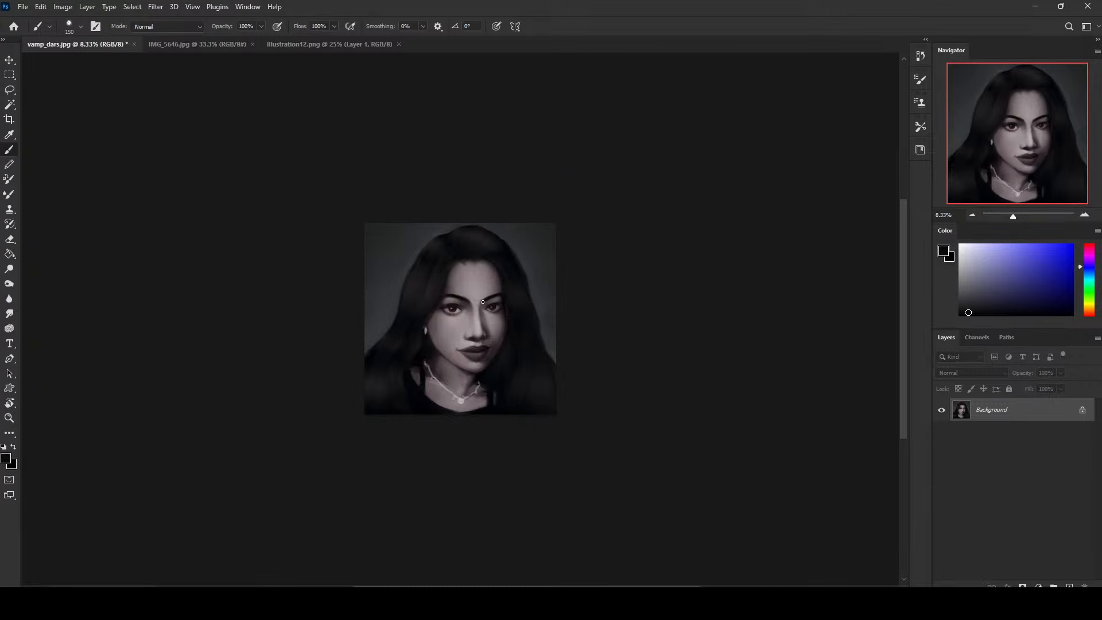
key("bracketright")
key("bracketright")
key("bracketright")
key("bracketright")
key("ctrl+plus")
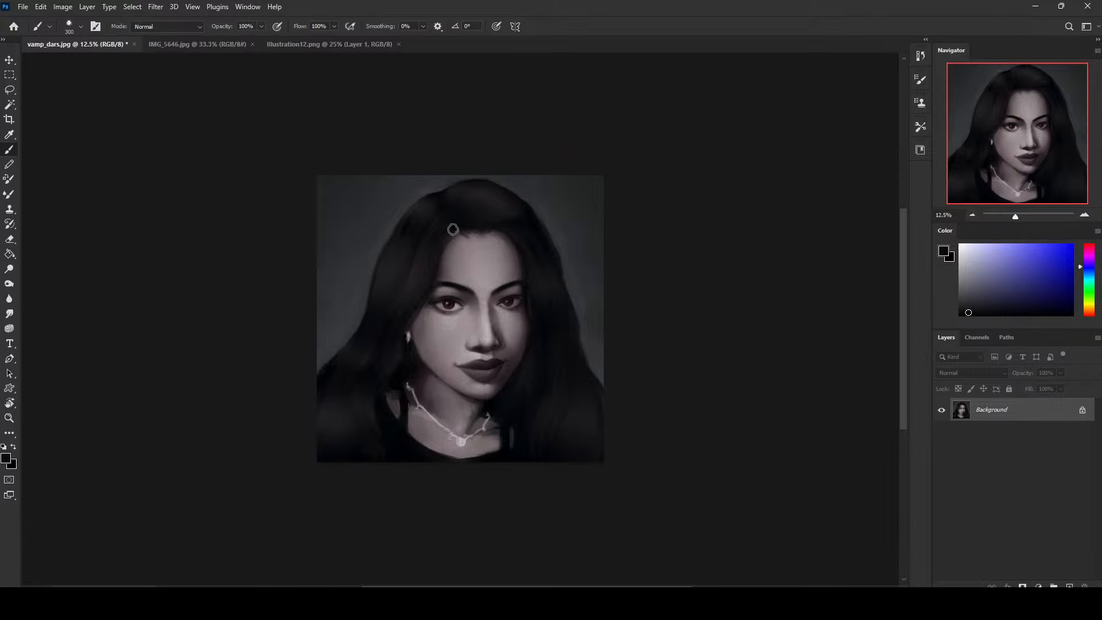
left_click(156, 7)
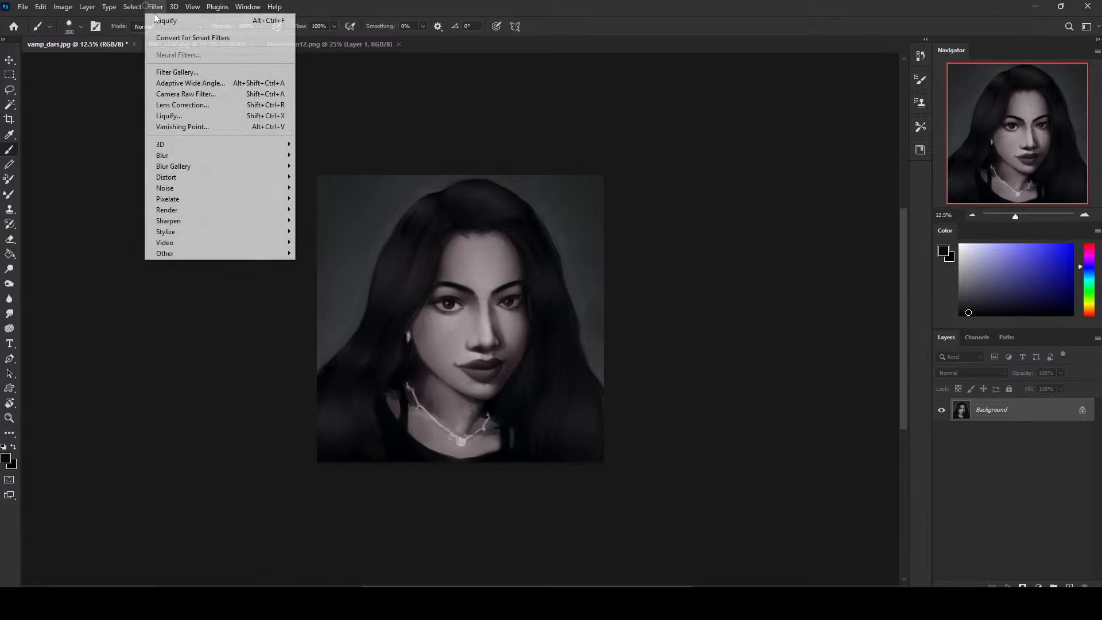
left_click(180, 116)
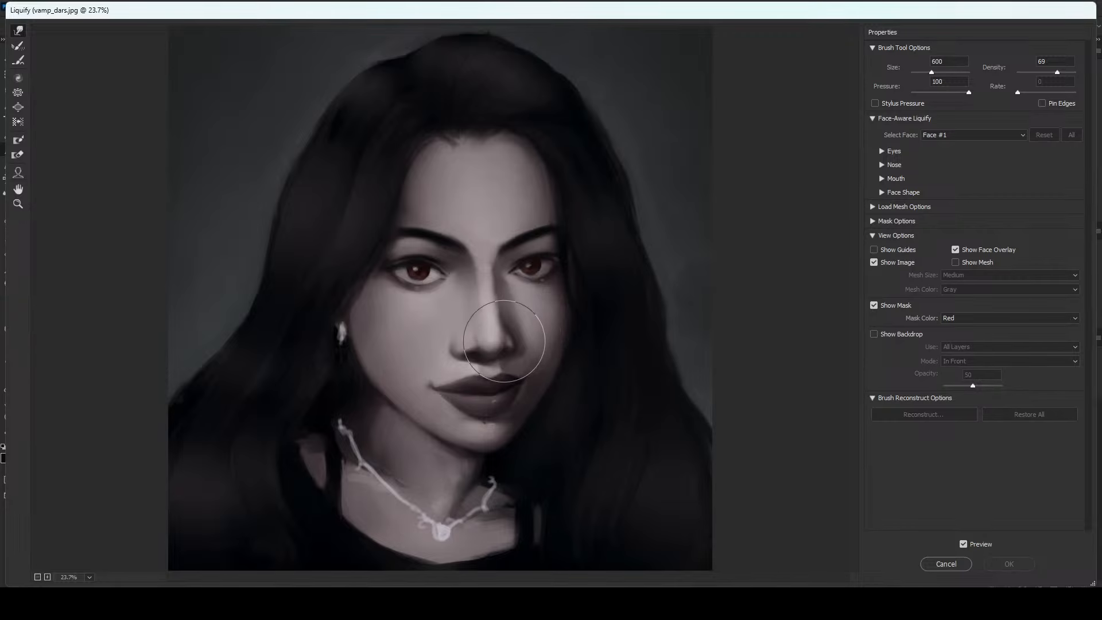
key("ctrl+minus")
key("ctrl+minus")
key("bracketleft")
key("bracketleft")
key("bracketleft")
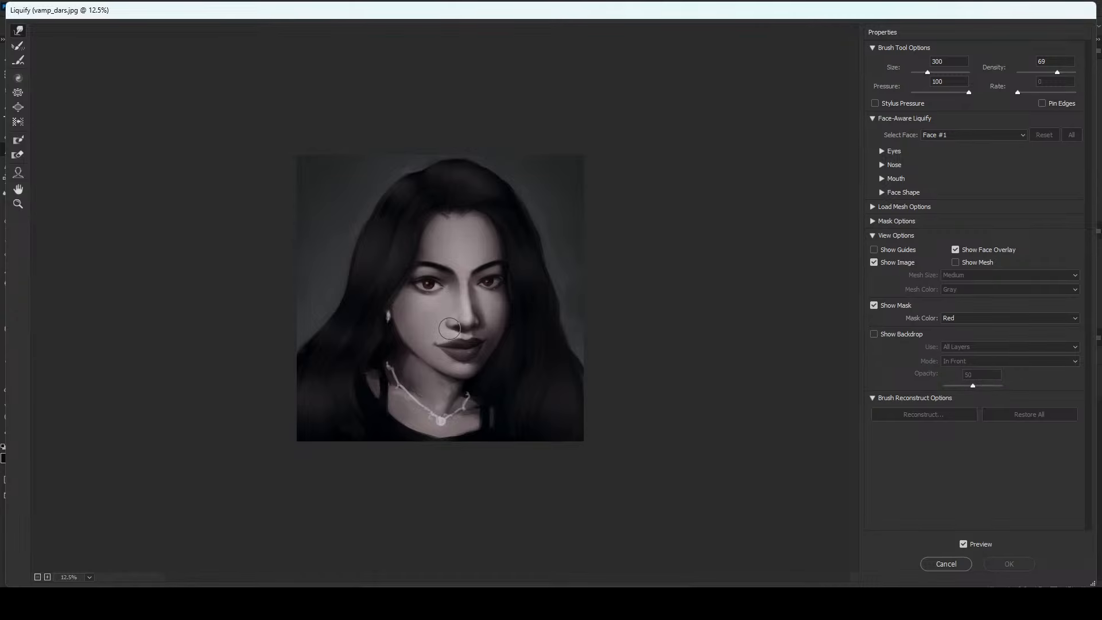
left_click(449, 328)
key("bracketright")
key("bracketright")
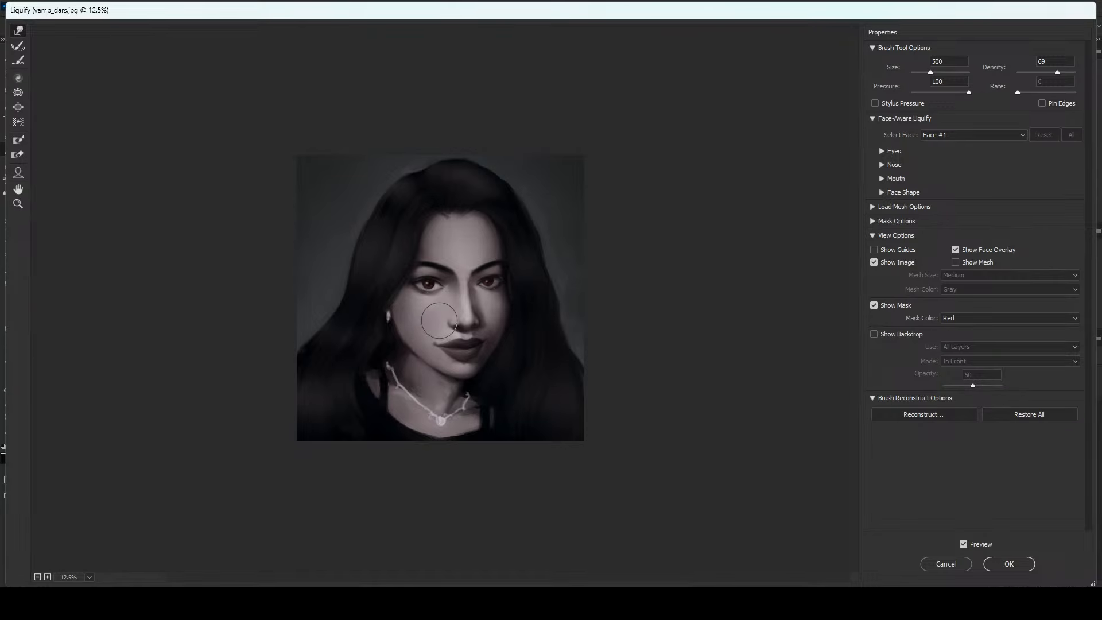
Refine the facial features with Forward Warp at varying brush sizes, compare with the original in the preview, and apply the Liquify changes.
key("bracketleft")
key("bracketleft")
key("bracketleft")
key("bracketleft")
key("bracketleft")
key("bracketright")
key("bracketright")
key("bracketright")
key("bracketright")
key("bracketright")
key("bracketleft")
key("bracketleft")
key("bracketleft")
key("bracketleft")
key("bracketleft")
key("bracketright")
key("bracketright")
key("bracketright")
key("bracketright")
key("bracketright")
key("bracketright")
key("bracketleft")
key("bracketleft")
key("p")
key("p")
key("bracketleft")
left_click(1013, 562)
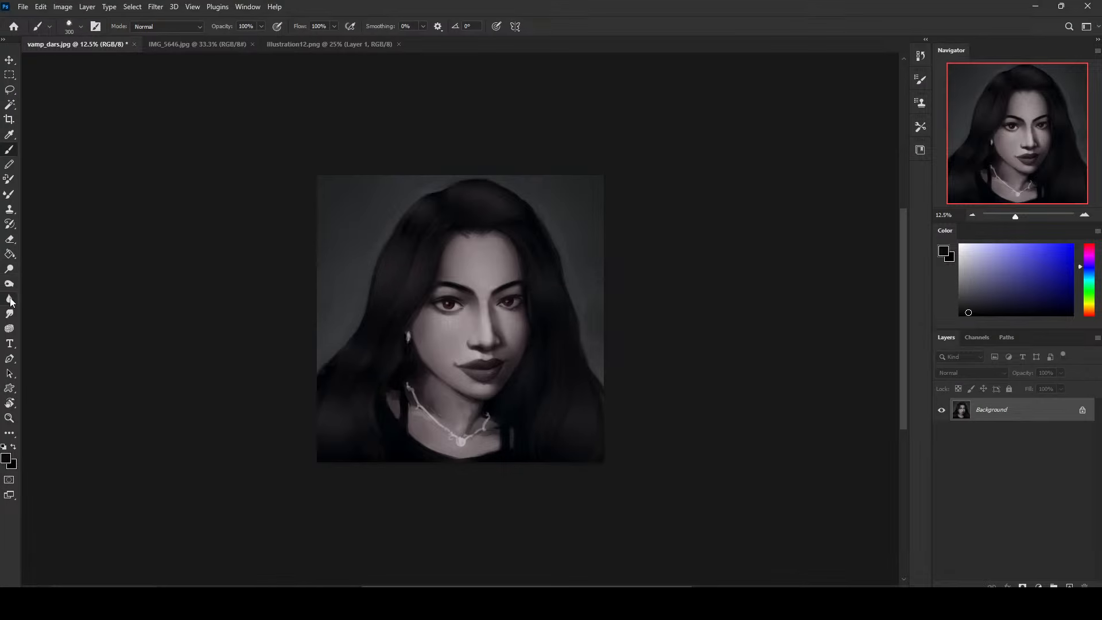
Soften the brow area with the Smudge tool at 5% strength and repaint around the far eyebrow with sampled skin tones.
left_click(11, 313)
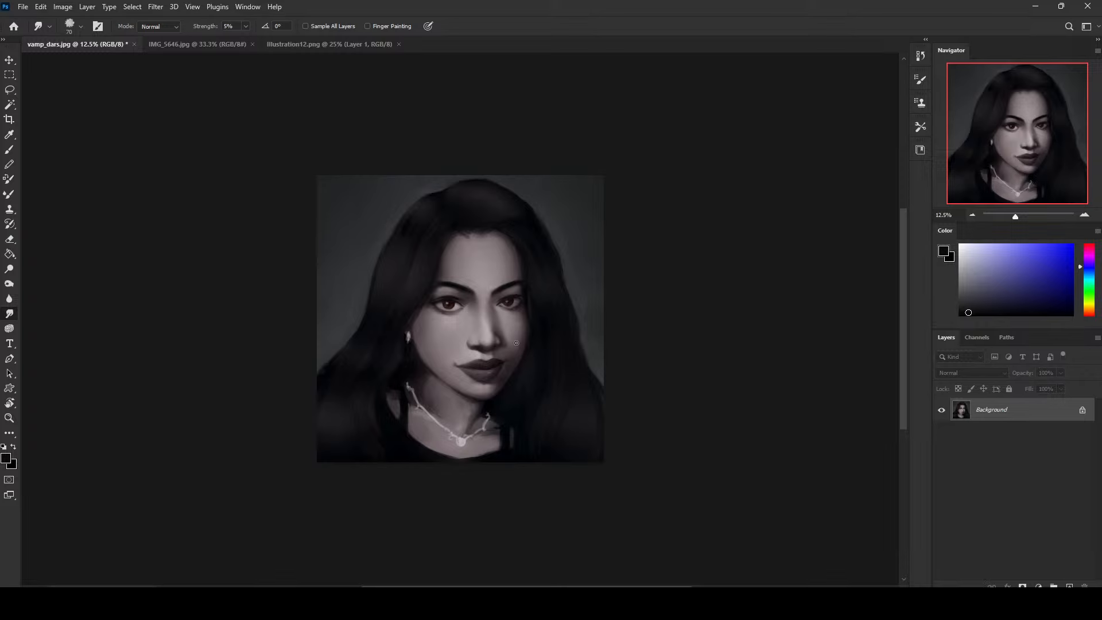
key("bracketright")
key("b")
left_click(500, 260, "alt")
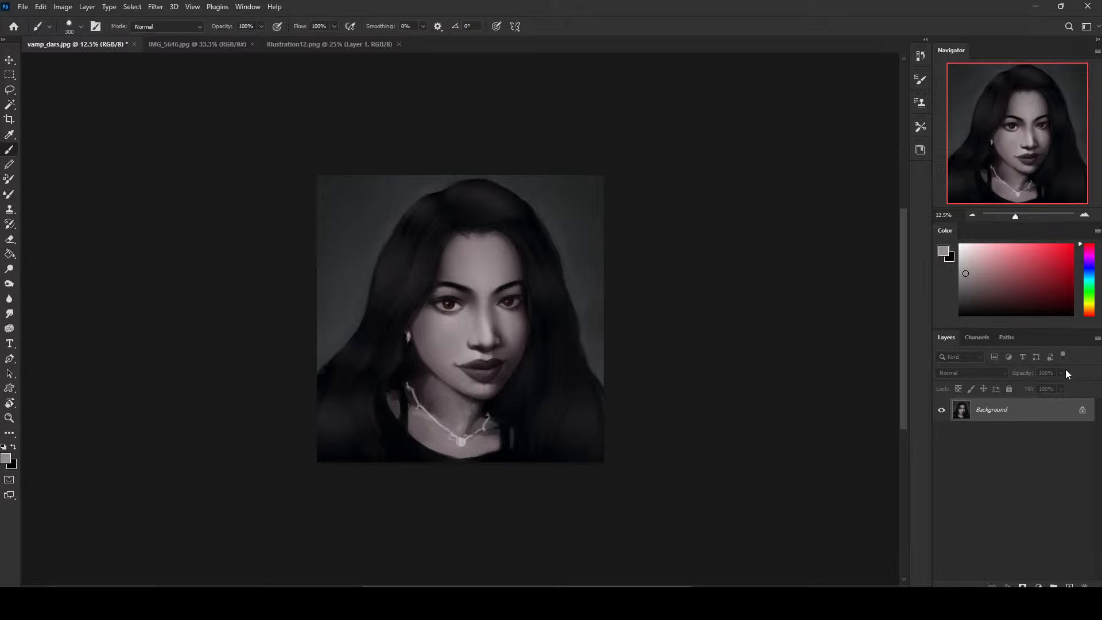
left_click(494, 299, "alt")
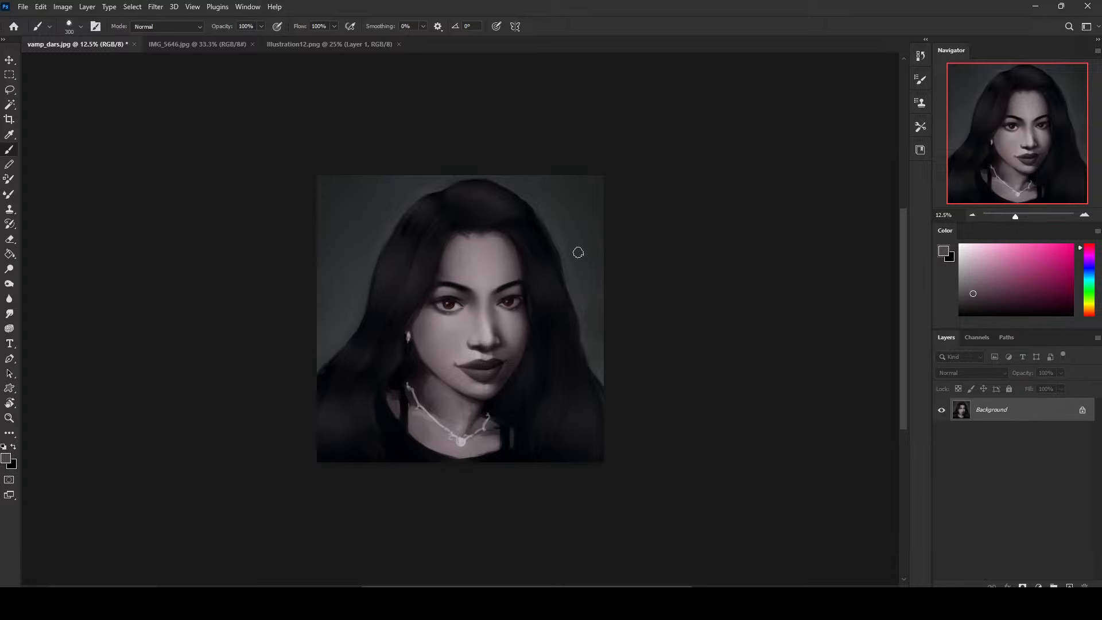
left_click(499, 279, "alt")
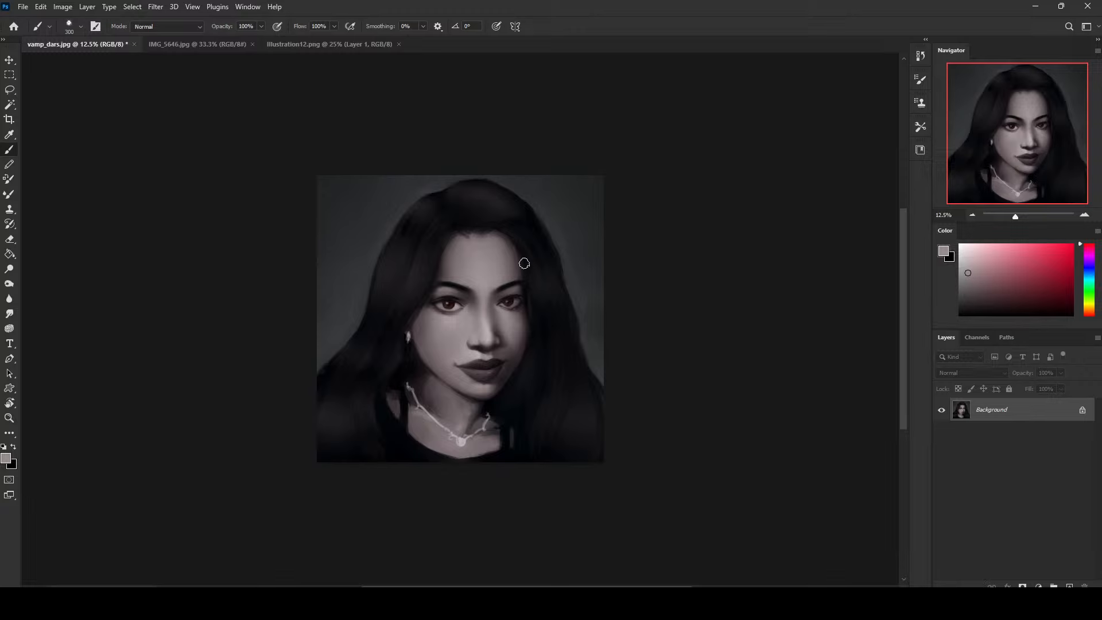
Paint sampled skin tones between the eyebrows with the brush reduced to 200, and smudge the near eyebrow's inner end.
left_click(484, 286, "alt")
left_click(476, 273, "alt")
key("bracketleft")
key("bracketleft")
key("bracketleft")
key("bracketleft")
key("bracketright")
key("bracketright")
left_click(9, 314)
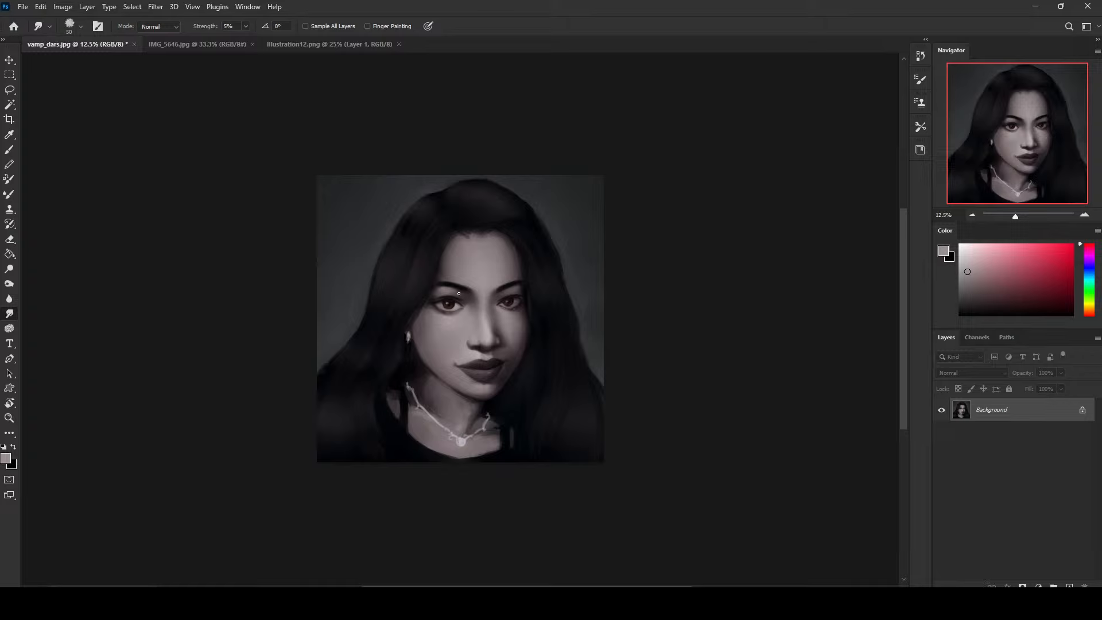
key("b")
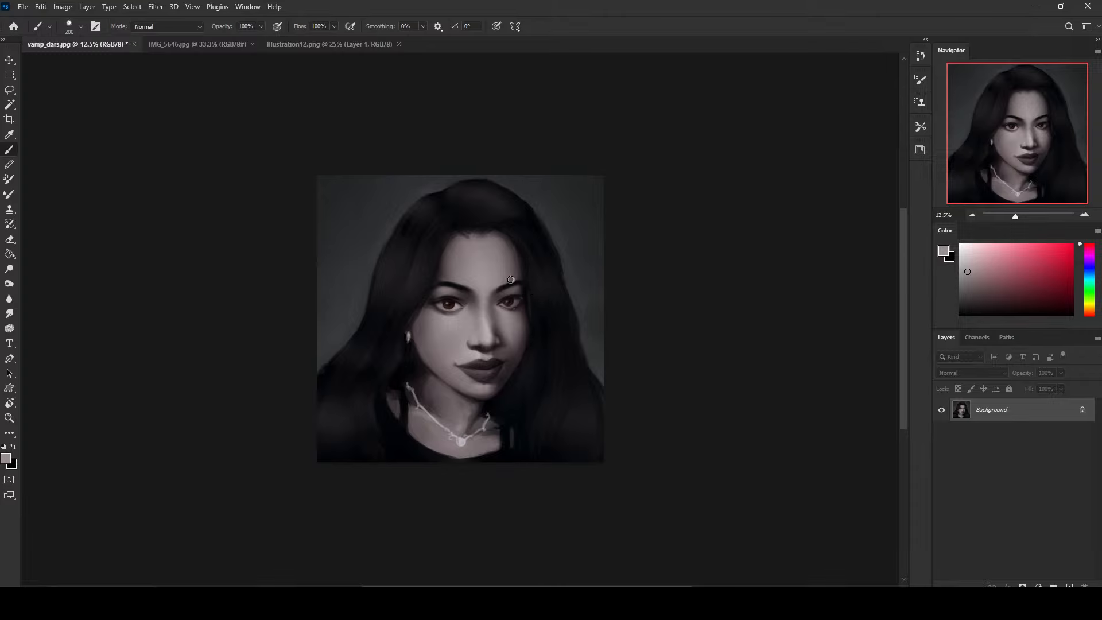
Shade around the eyes with a sampled shadow tone, using a large soft brush at 48% opacity.
left_click(468, 296, "alt")
key("ctrl+plus")
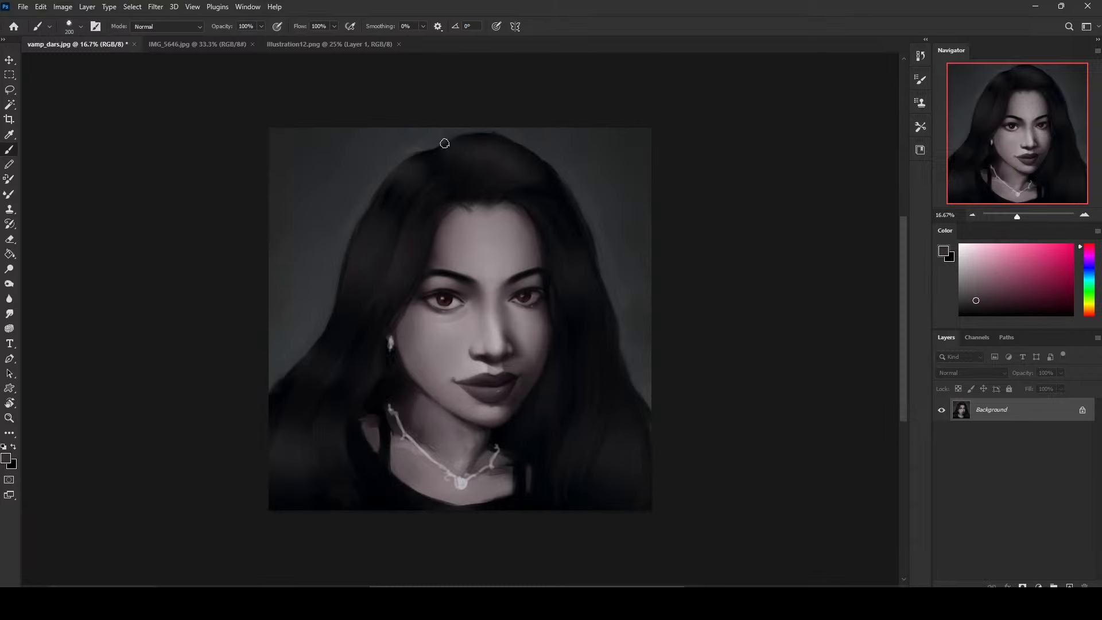
left_click(261, 27)
key("bracketleft")
right_click(636, 311)
double_click(663, 368)
key("bracketleft")
key("bracketleft")
key("bracketleft")
key("bracketleft")
key("bracketleft")
key("bracketleft")
key("bracketright")
key("bracketright")
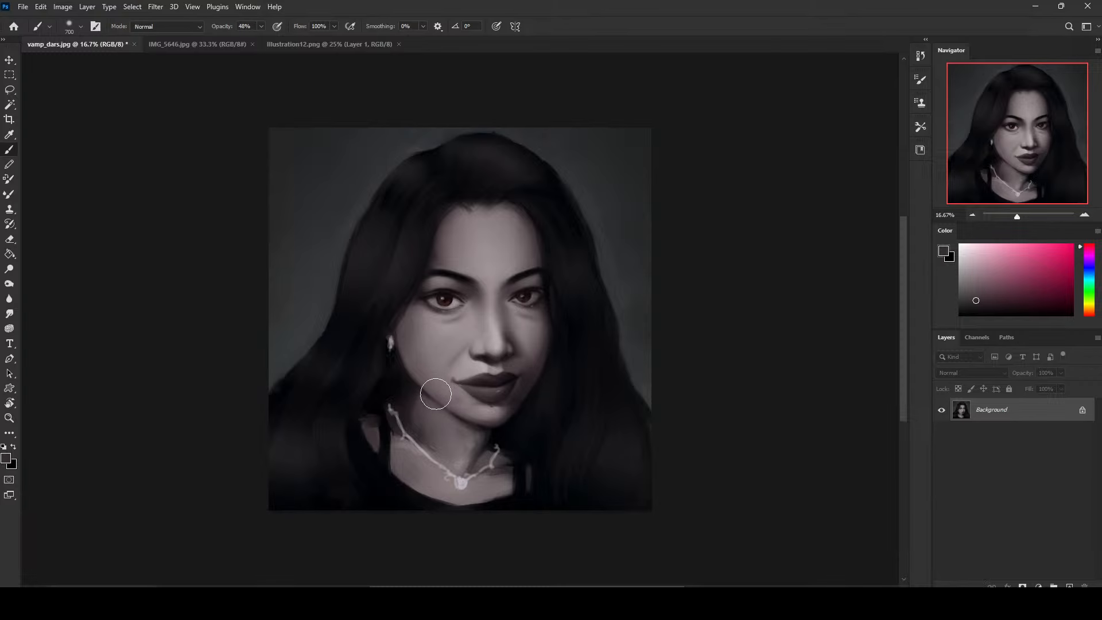
Darken the skin beneath both eyes in Darken mode with a sampled shadow tone at brush size 1000, and smudge the shading.
key("bracketright")
key("bracketleft")
key("bracketright")
key("bracketright")
key("bracketright")
key("bracketright")
left_click(166, 26)
left_click(155, 81)
left_click(467, 290, "alt")
left_click_drag(474, 305, 440, 316)
left_click_drag(534, 314, 529, 316)
left_click(10, 314)
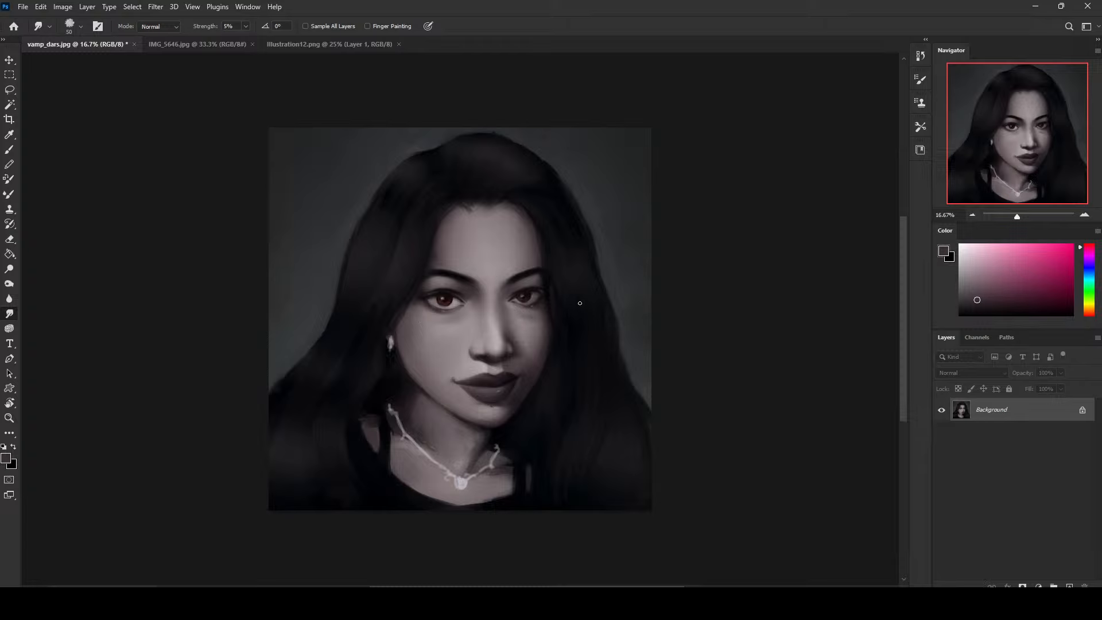
key("b")
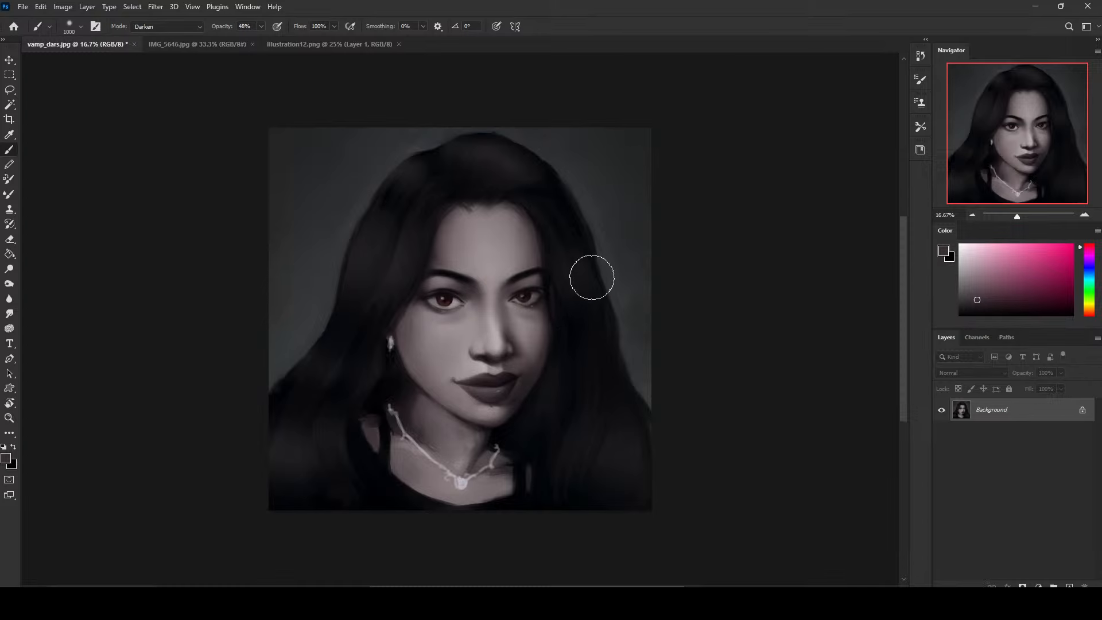
Deepen the eye sockets and upper lids with sampled near-black tones in Darken mode, varying the brush size and ending at 500.
left_click(507, 288, "alt")
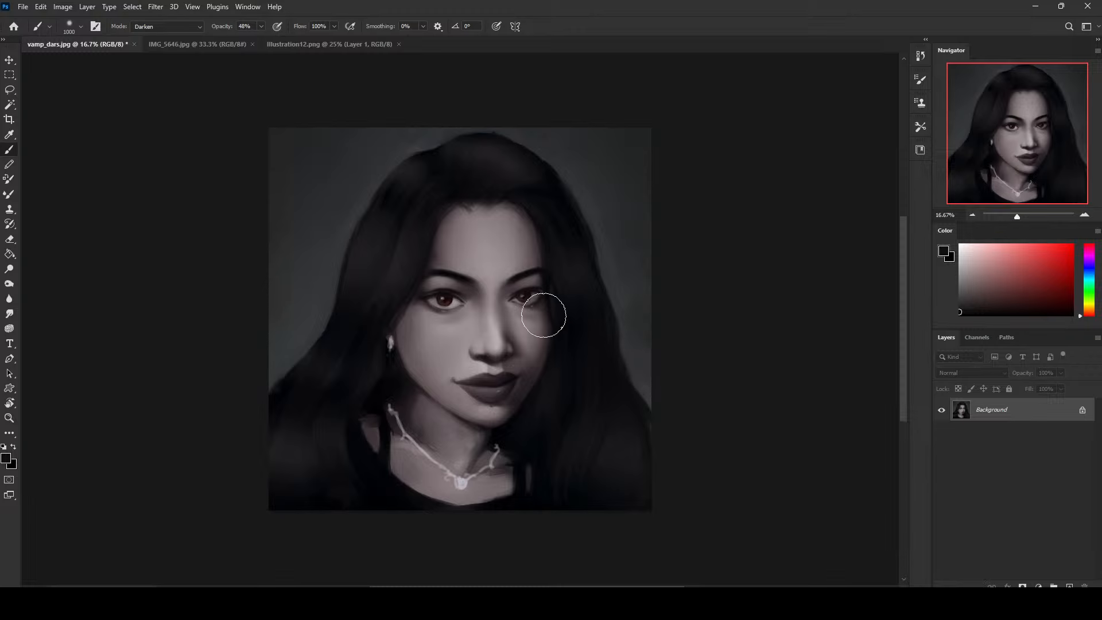
key("bracketleft")
key("bracketleft")
key("bracketleft")
key("bracketleft")
key("bracketleft")
key("bracketleft")
key("bracketright")
key("bracketleft")
key("bracketleft")
key("bracketright")
key("bracketright")
key("bracketright")
key("bracketleft")
key("bracketright")
key("bracketright")
key("bracketright")
key("bracketright")
left_click(541, 291, "alt")
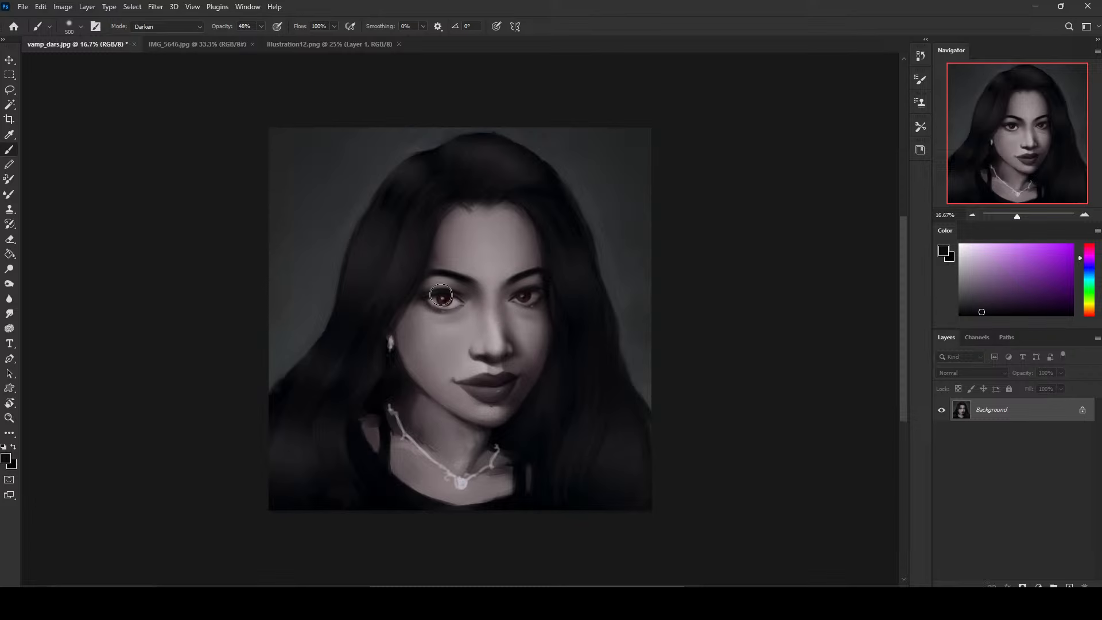
Reduce the brush to 100 for finer dark strokes around the eyes and blend them with the Smudge tool.
key("bracketleft")
key("bracketleft")
key("bracketleft")
left_click(9, 314)
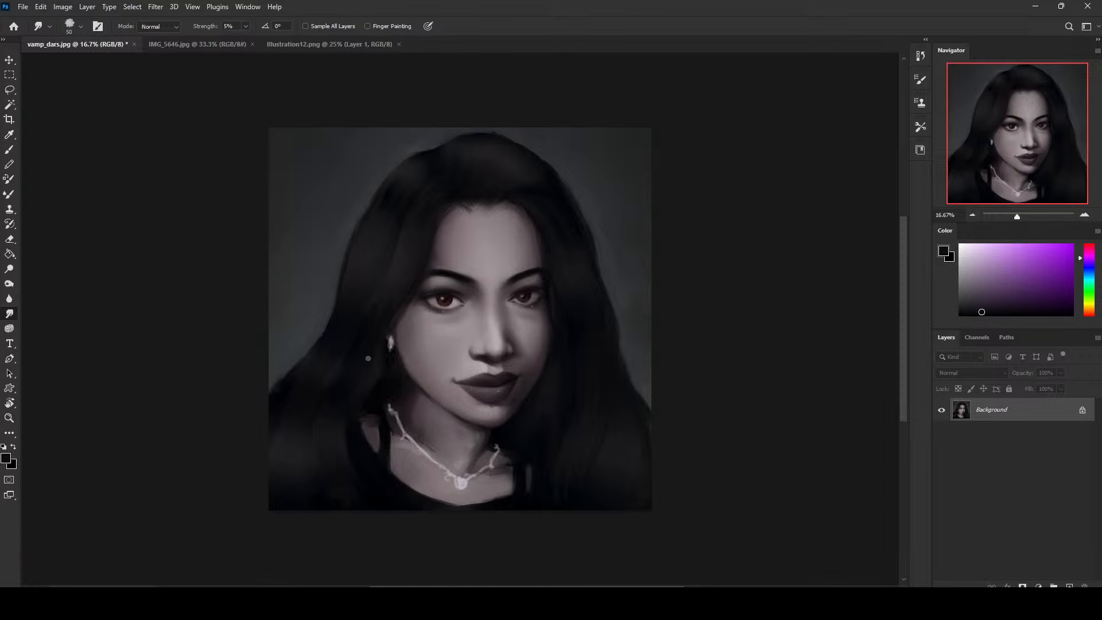
key("b")
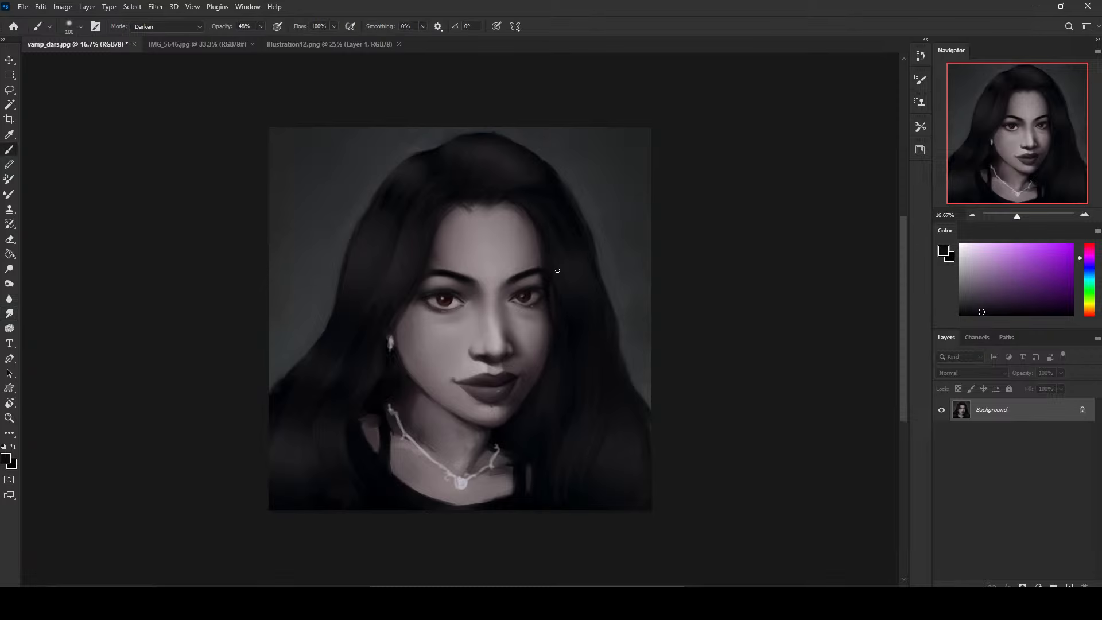
Darken both eyes' outlines with near-black sampled near the far eyebrow, enlarging the brush from 125 and lowering its opacity slightly.
left_click(544, 280, "alt")
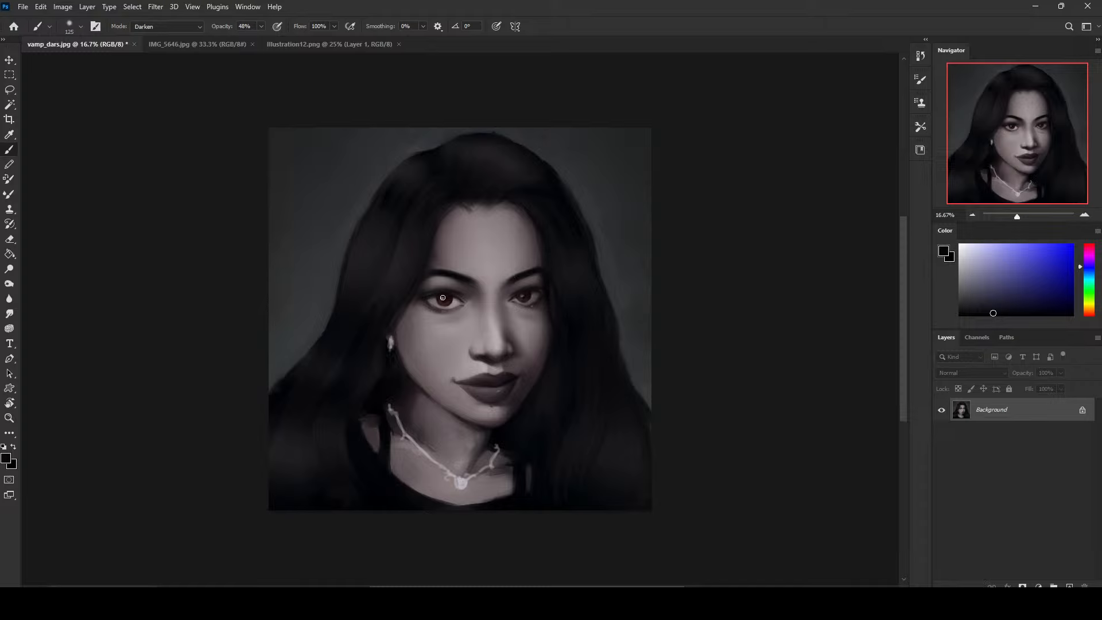
key("bracketright")
key("bracketright")
key("bracketright")
key("bracketright")
key("bracketright")
key("bracketright")
key("bracketright")
left_click_drag(252, 38, 249, 38)
Add final dark touches with progressively smaller brush sizes and blend along the hairline with the Smudge tool at 5% strength.
key("bracketleft")
key("bracketleft")
key("bracketleft")
key("bracketleft")
key("bracketleft")
key("bracketright")
key("bracketright")
key("bracketleft")
key("bracketleft")
key("bracketleft")
key("bracketleft")
key("bracketleft")
key("bracketleft")
key("bracketleft")
left_click(9, 313)
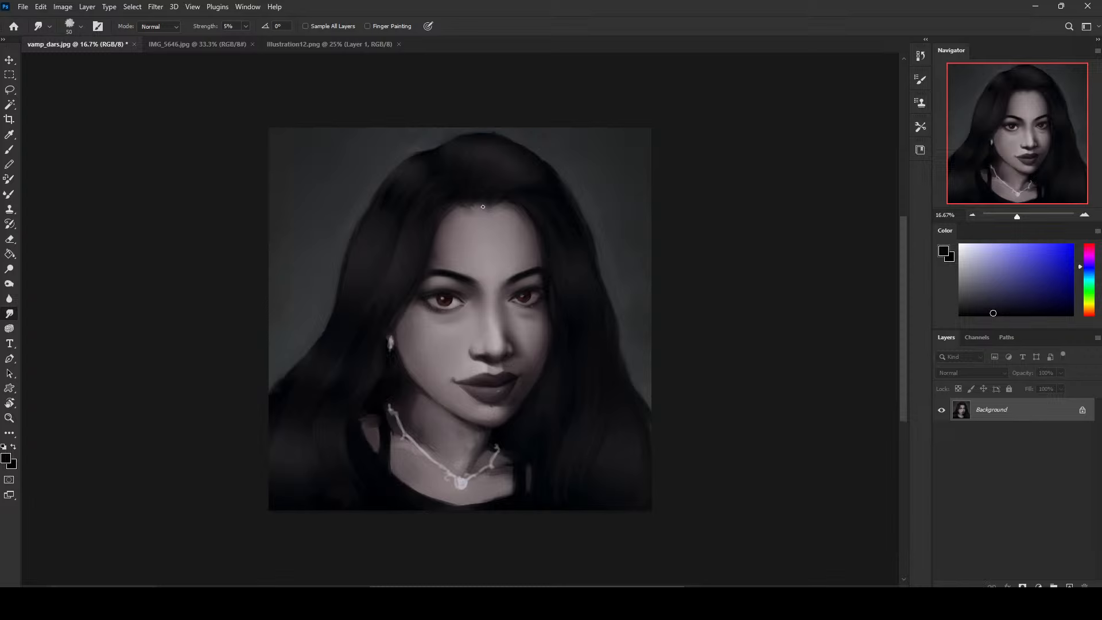
Blend the hairline at the top of the forehead with an enlarged Smudge brush at 1% strength.
key("bracketright")
key("bracketright")
key("bracketright")
key("bracketright")
key("bracketright")
key("bracketright")
key("bracketright")
left_click(246, 26)
left_click(241, 41)
left_click(463, 206)
Pick the first of Istebrak's Dry-Oil brushes, sample the near cheek's skin tone and enlarge the brush.
key("b")
left_click(450, 324, "alt")
right_click(500, 253)
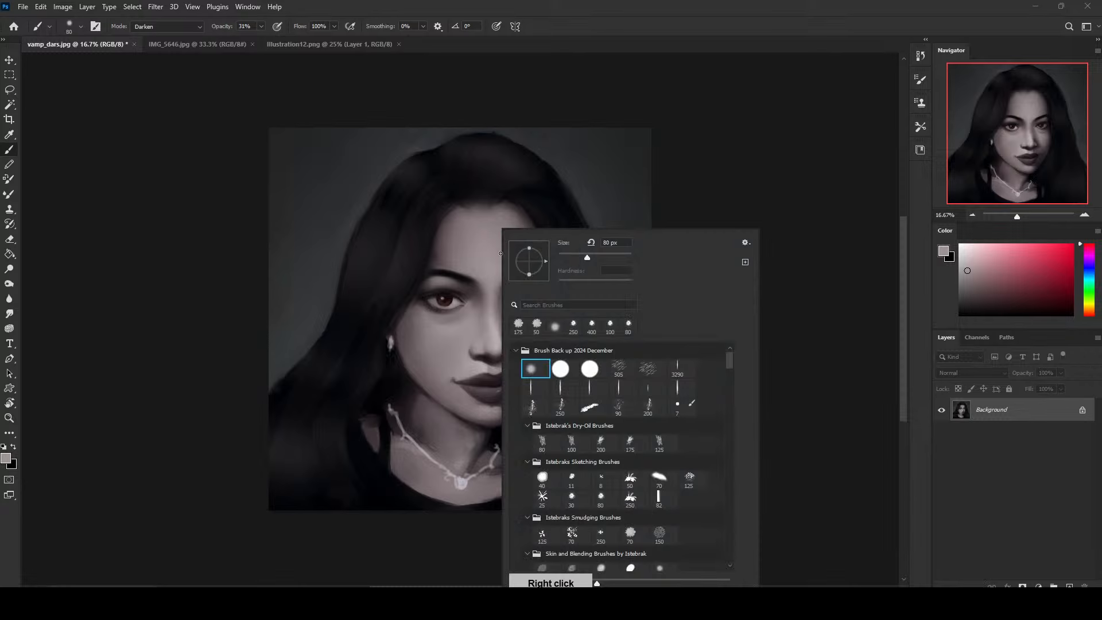
double_click(541, 442)
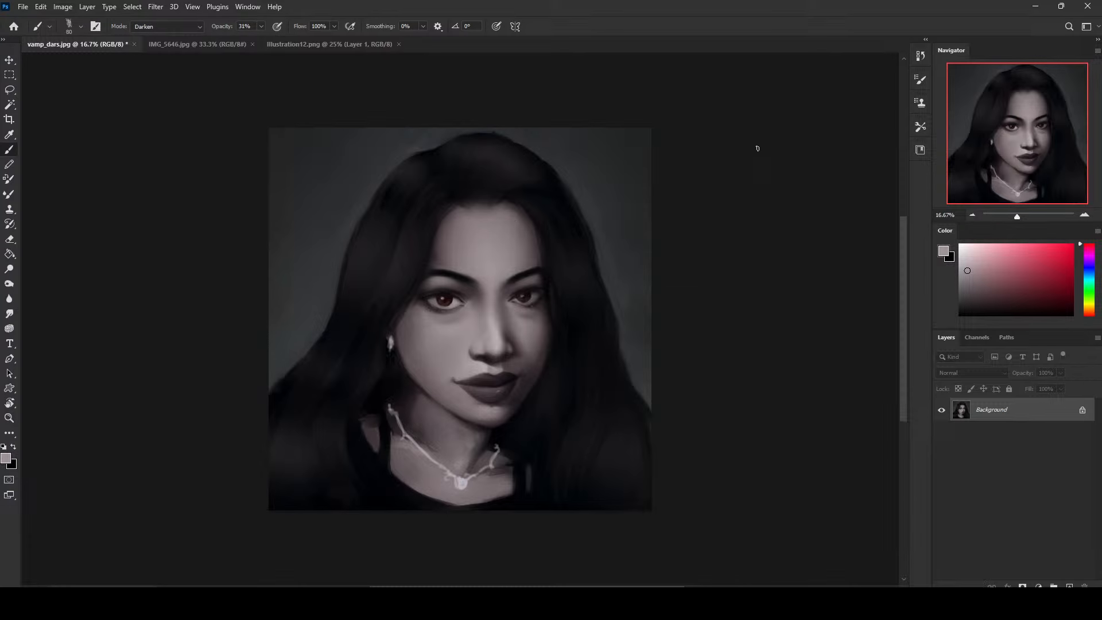
left_click(439, 328, "alt")
key("]")
Set the brush mode to Normal and paint the near cheek at size 150 with tones sampled from the nose and cheek.
left_click(191, 29)
left_click(151, 39)
key("bracketleft")
key("bracketleft")
left_click(497, 336, "alt")
left_click(431, 355, "alt")
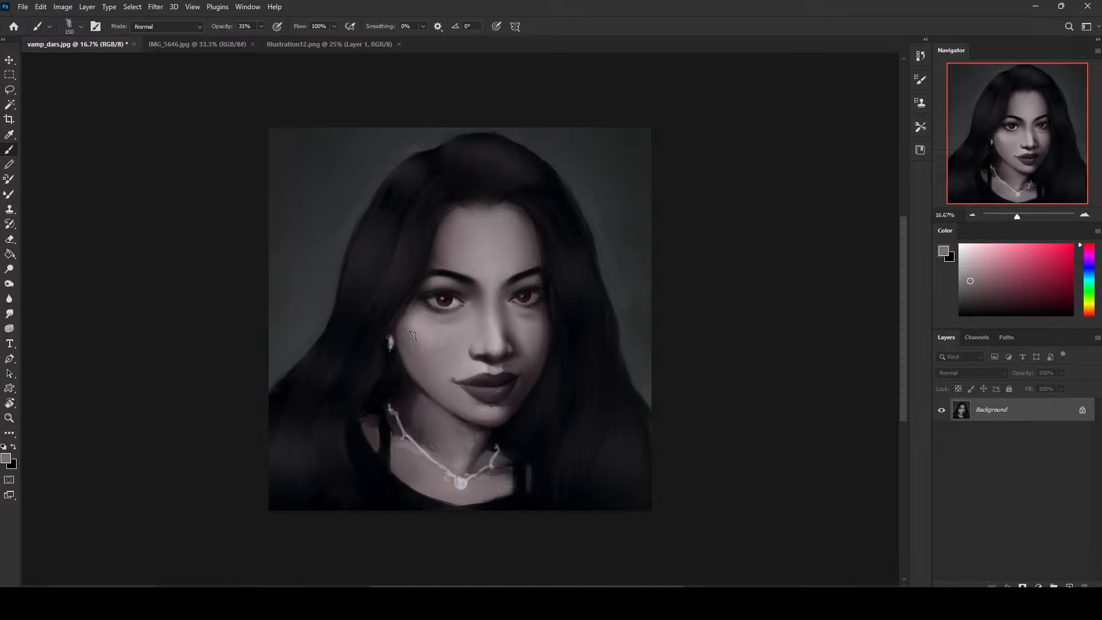
Darken the far side of the face in Darken mode with shadow tones sampled from the cheek edge and hair.
left_click(549, 343, "alt")
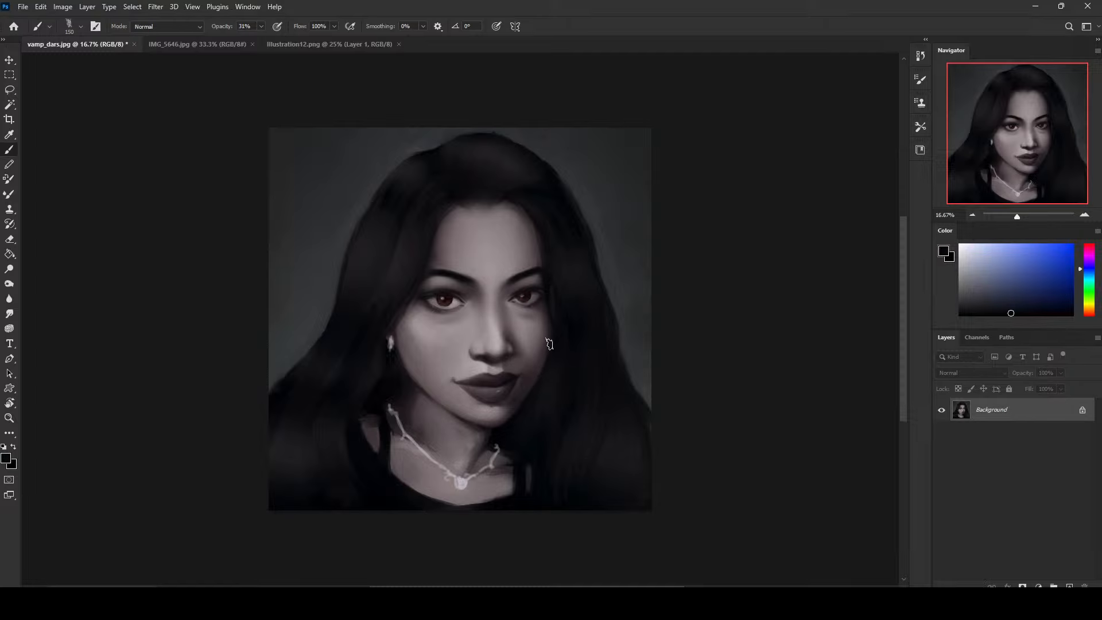
left_click(545, 331, "alt")
left_click(166, 27)
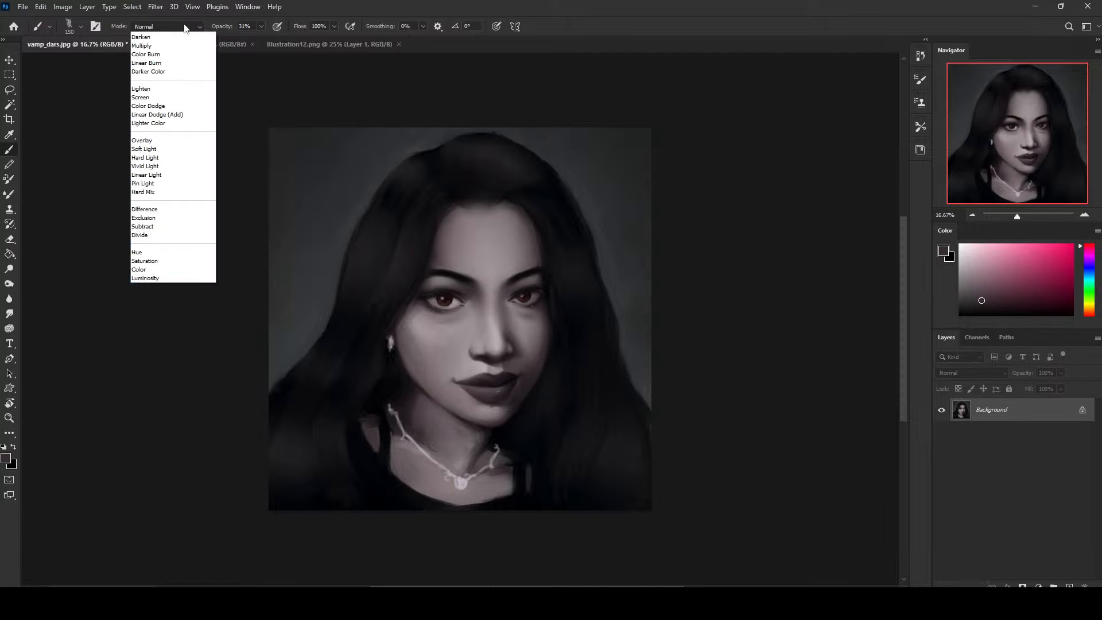
left_click(158, 80)
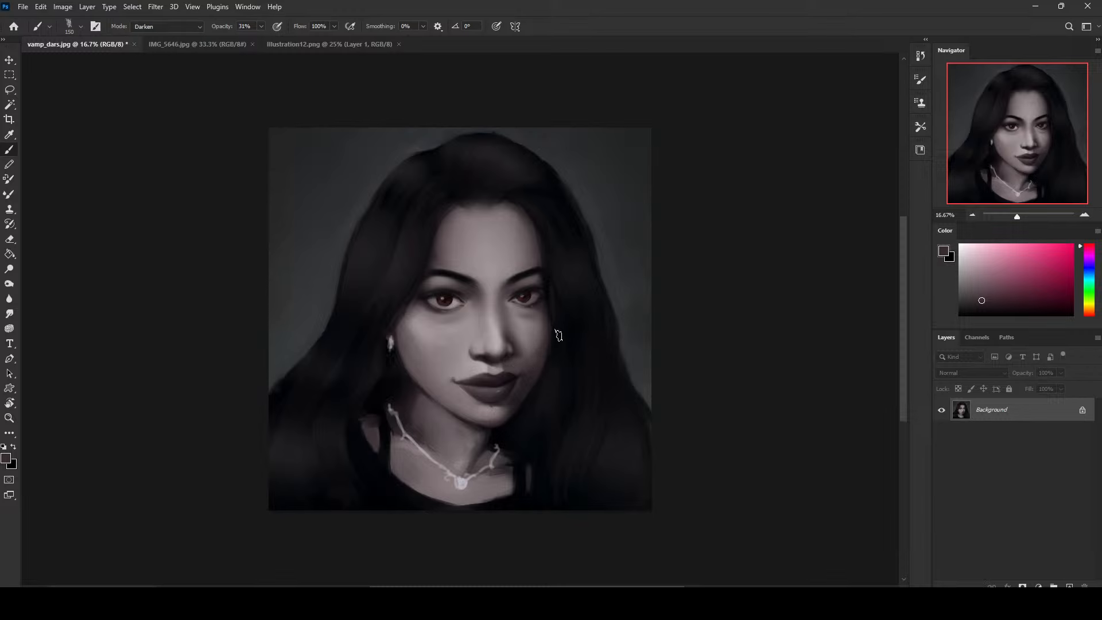
left_click(562, 338, "alt")
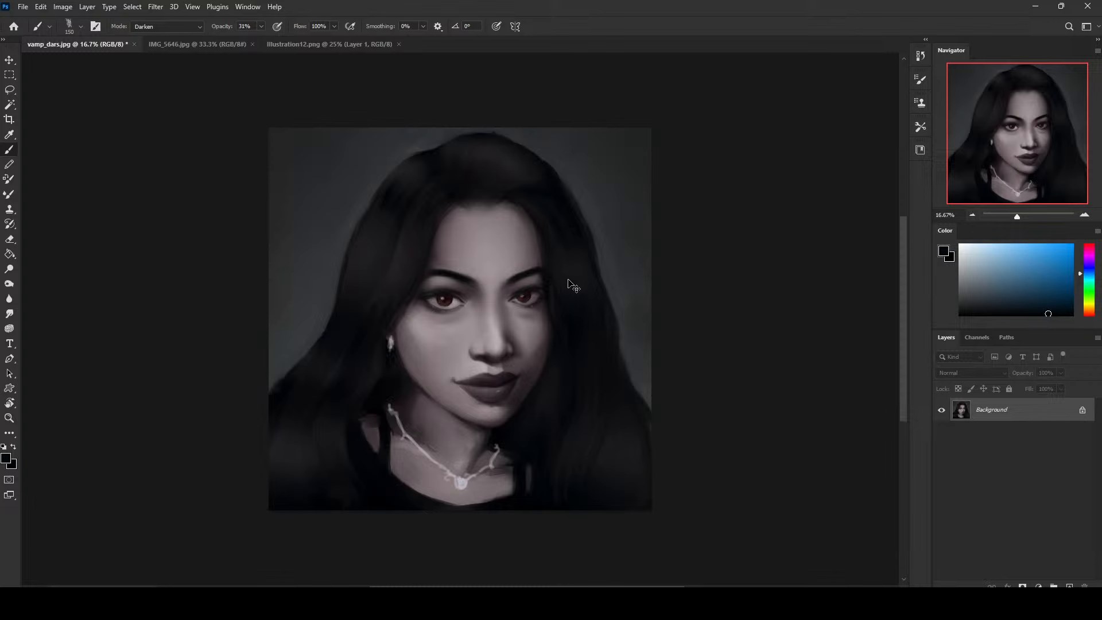
left_click(541, 353, "alt")
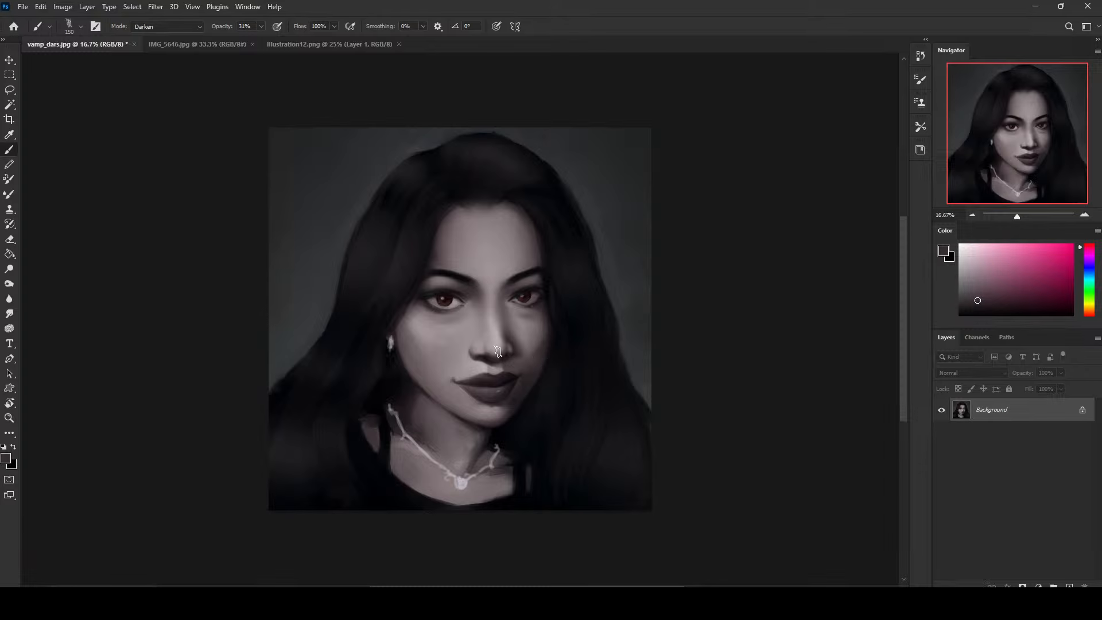
Soften the far cheek's shading with a smaller Smudge brush at 1% strength, finishing back on the Brush tool.
left_click(9, 313)
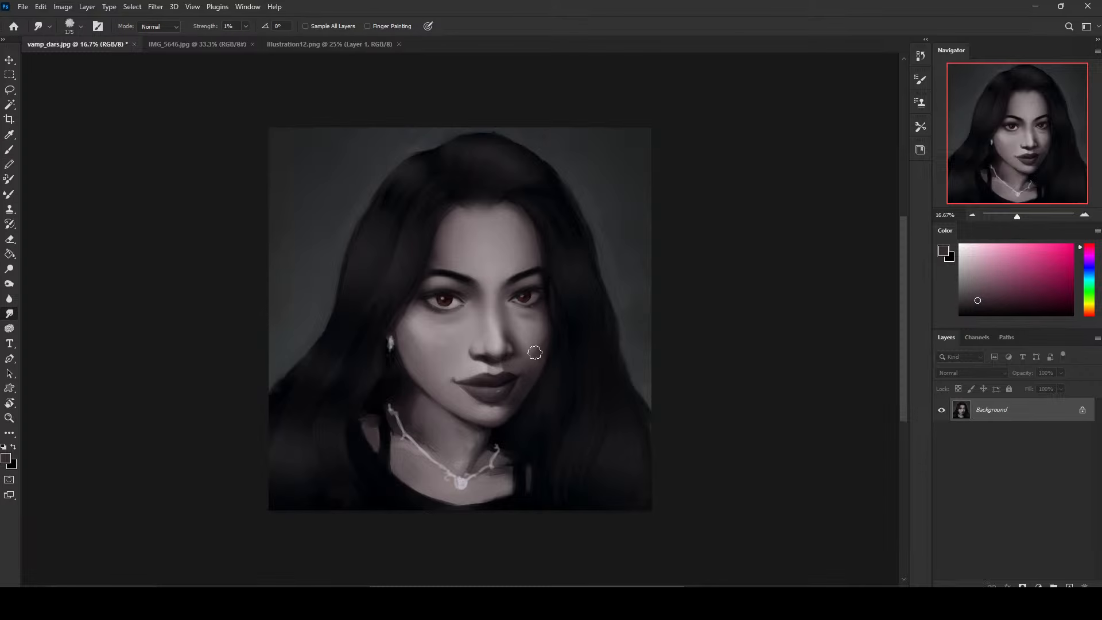
key("bracketleft")
key("bracketleft")
key("bracketleft")
key("b")
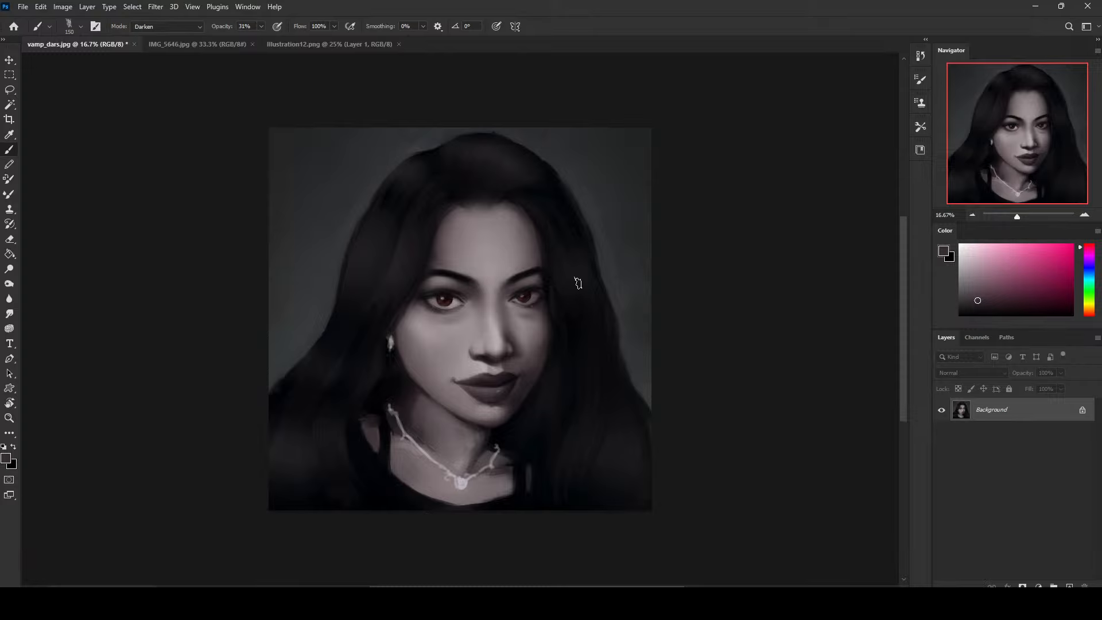
Open the Liquify filter and push the near corner of the mouth with Forward Warp, ending at brush size 250.
left_click(154, 7)
left_click(201, 119)
key("ctrl+minus")
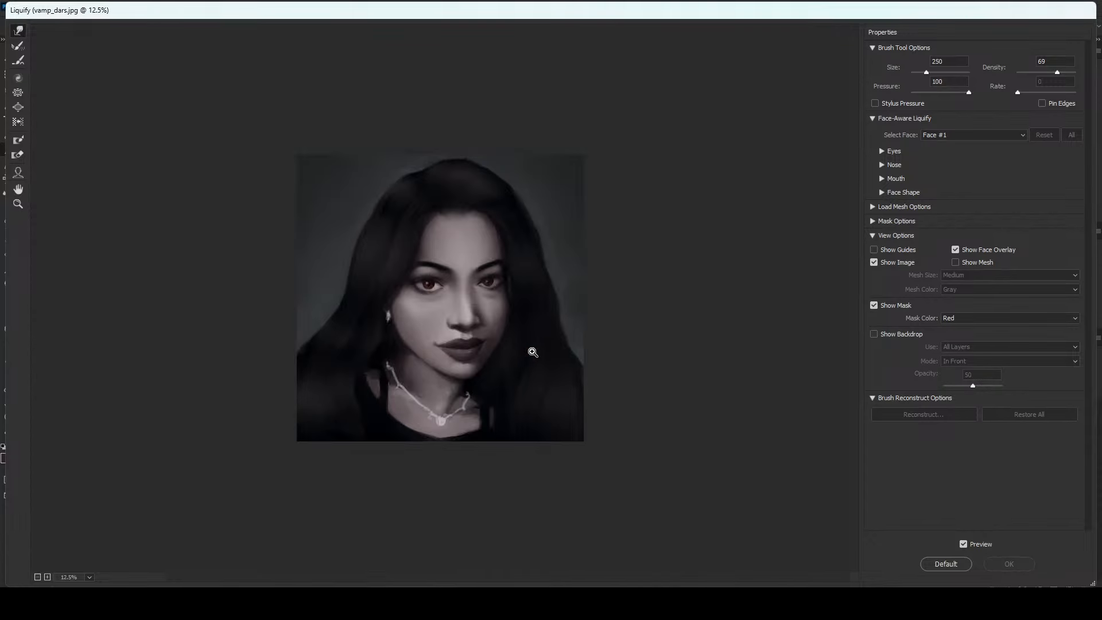
key("]")
key("]")
key("bracketright")
key("bracketright")
left_click_drag(437, 344, 435, 342)
key("bracketleft")
key("bracketleft")
key("bracketleft")
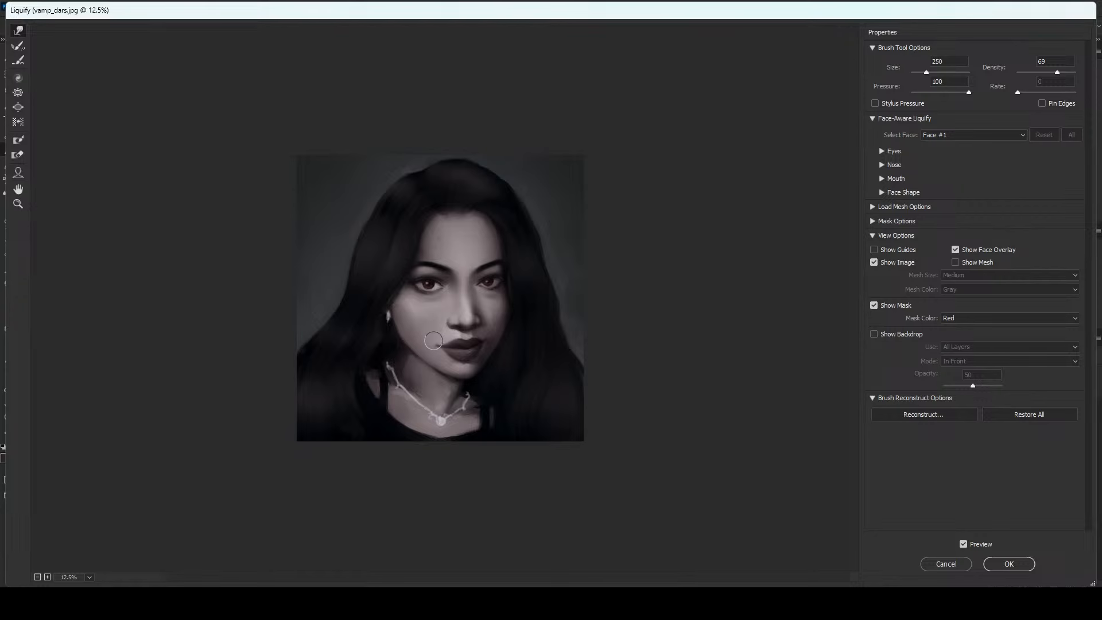
Refine the near mouth corner's shape in Liquify with a brush reduced to 200.
key("bracketright")
key("bracketright")
key("bracketright")
key("bracketleft")
key("bracketleft")
key("ctrl+space")
left_click(497, 353)
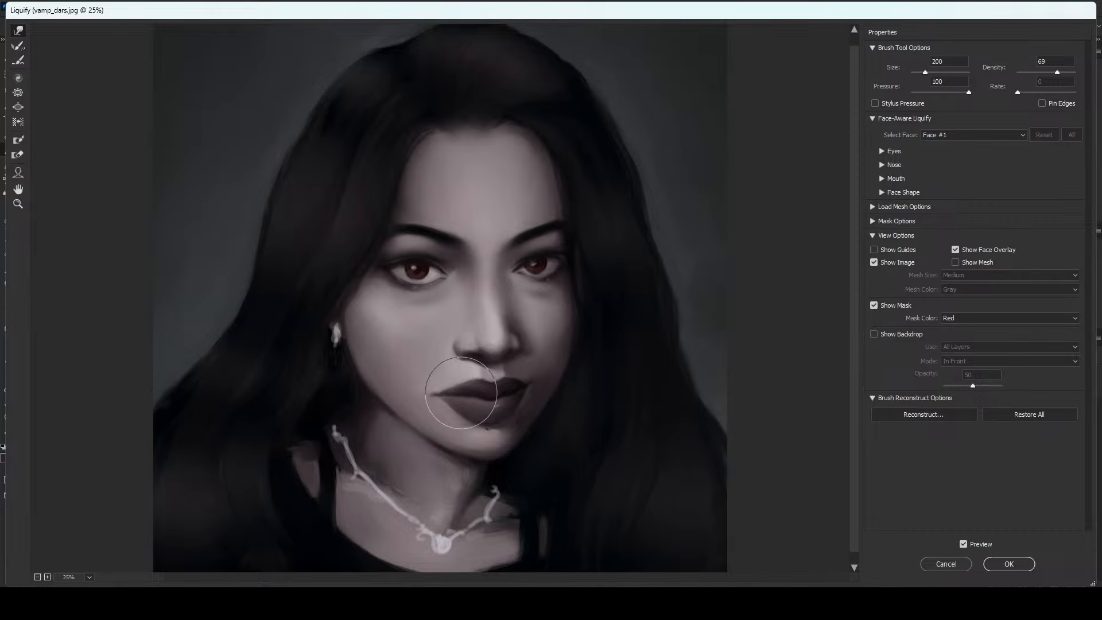
Reshape the lip contours with Forward Warp using alternating small and large brush sizes, ending at 400.
key("[")
key("[")
key("[")
key("[")
key("[")
key("[")
key("[")
key("bracketleft")
key("bracketright")
key("bracketright")
key("bracketright")
key("bracketright")
key("bracketright")
key("bracketright")
key("bracketright")
key("bracketright")
key("bracketleft")
key("bracketleft")
key("bracketleft")
key("bracketleft")
key("bracketleft")
key("bracketright")
key("bracketright")
key("bracketright")
key("bracketright")
key("bracketright")
key("bracketleft")
key("bracketleft")
key("bracketleft")
key("bracketleft")
key("bracketleft")
key("bracketright")
key("bracketright")
key("bracketright")
key("bracketright")
key("bracketright")
key("bracketright")
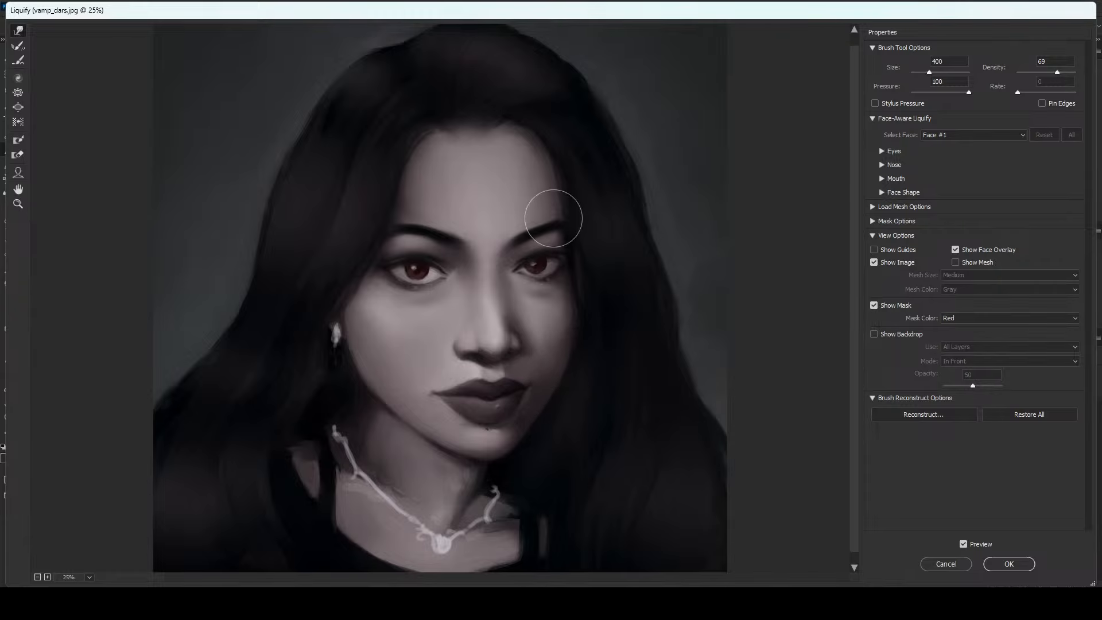
Try to reshape the far eyebrow's inner end with Forward Warp at brush sizes from 800 down to 400.
key("bracketright")
key("bracketright")
key("bracketright")
key("bracketright")
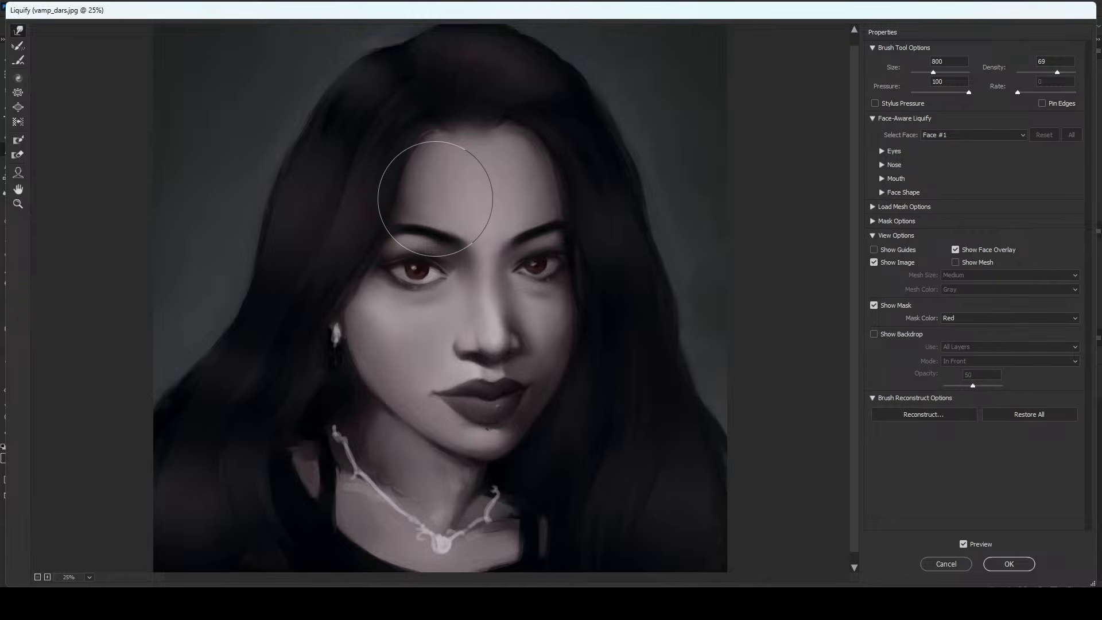
key("bracketleft")
key("bracketleft")
key("bracketleft")
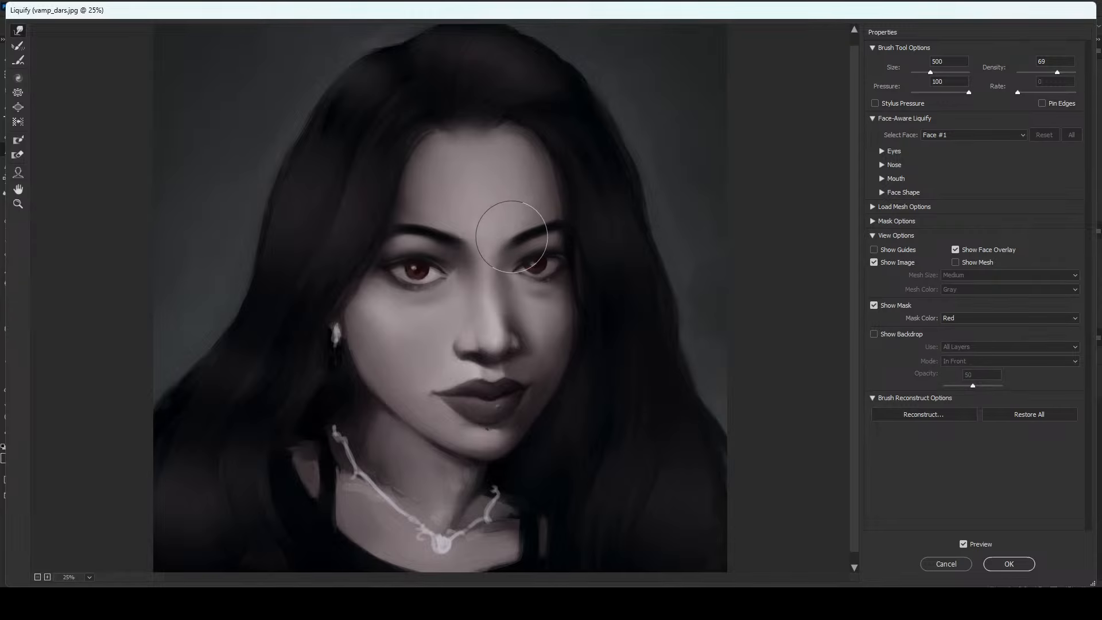
key("bracketleft")
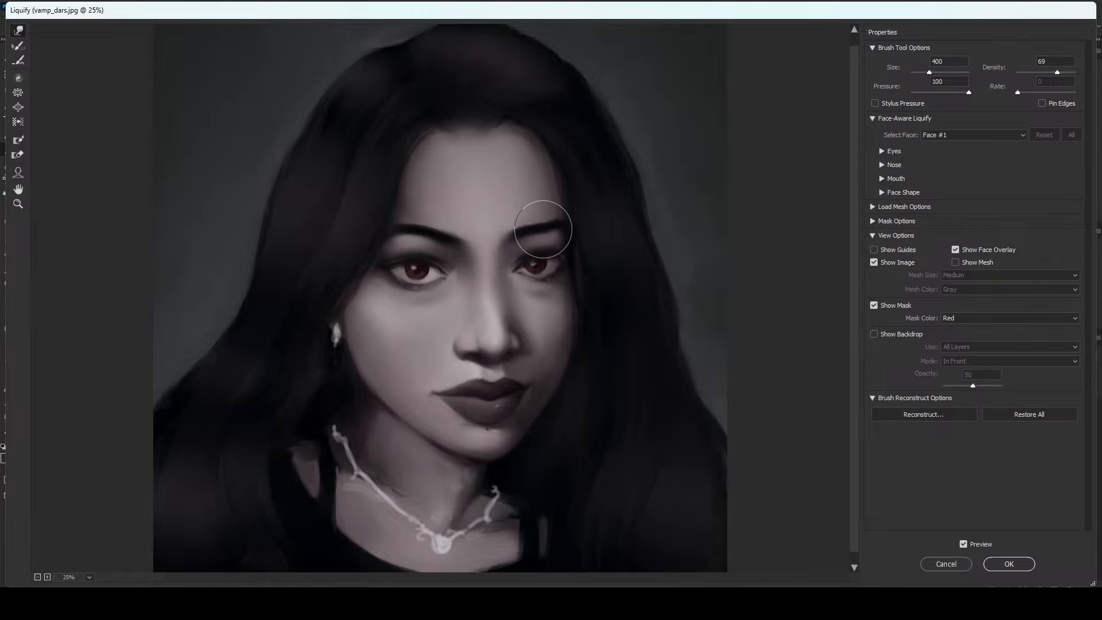
Try to pull down the near eyebrow's inner end with Forward Warp at brush sizes 800, 500 and 400.
key("bracketright")
key("bracketright")
key("bracketright")
key("bracketright")
left_click_drag(453, 229, 453, 231)
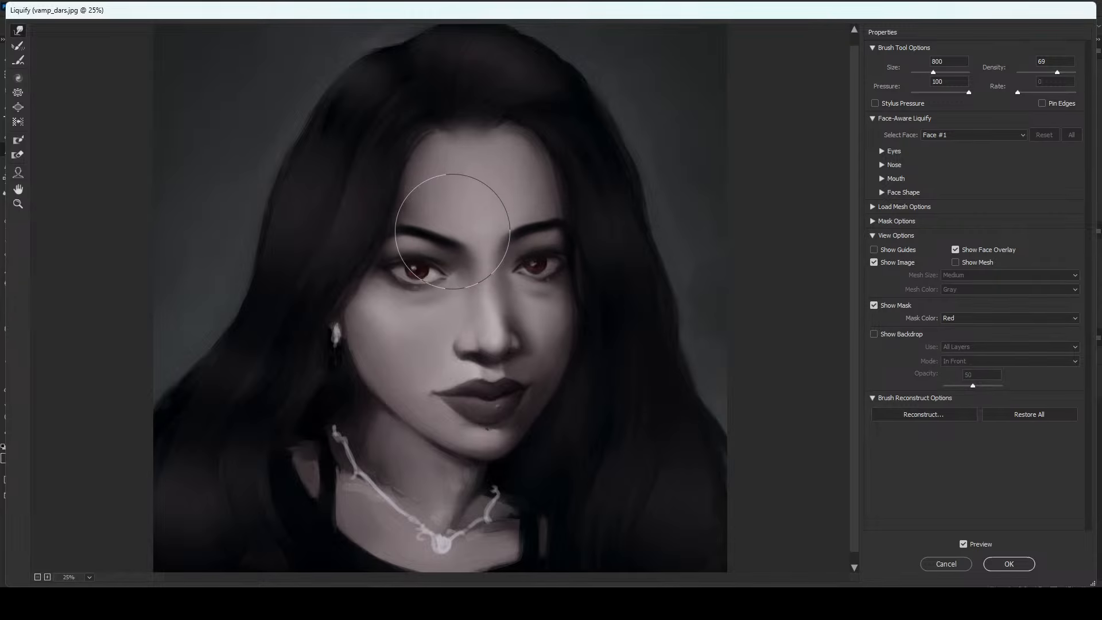
key("bracketleft")
key("bracketleft")
key("bracketleft")
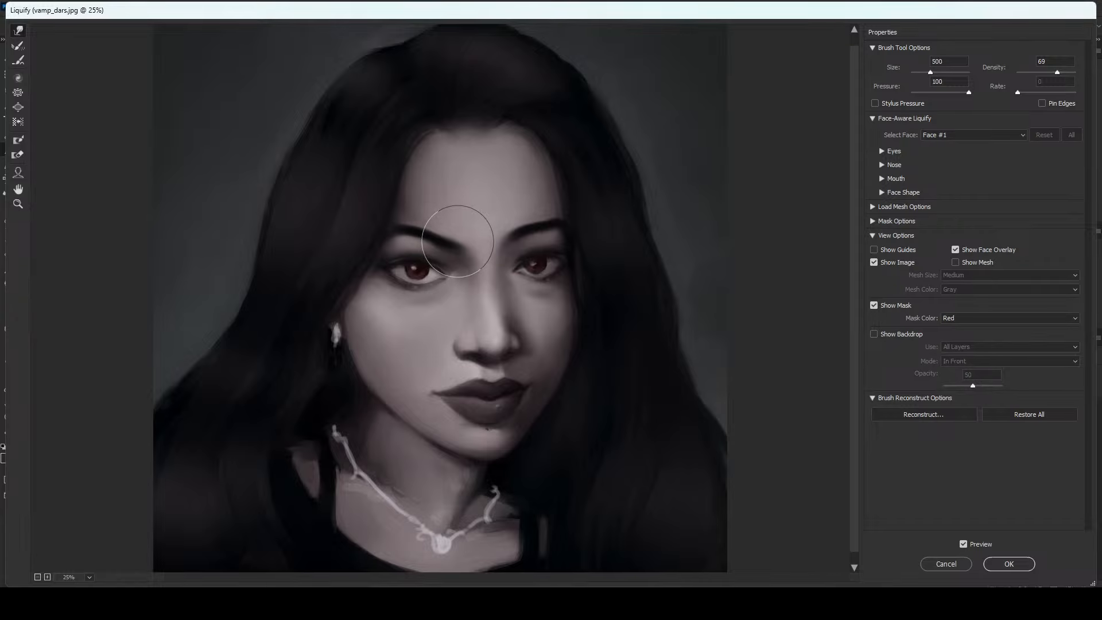
key("bracketleft")
key("ctrl+minus")
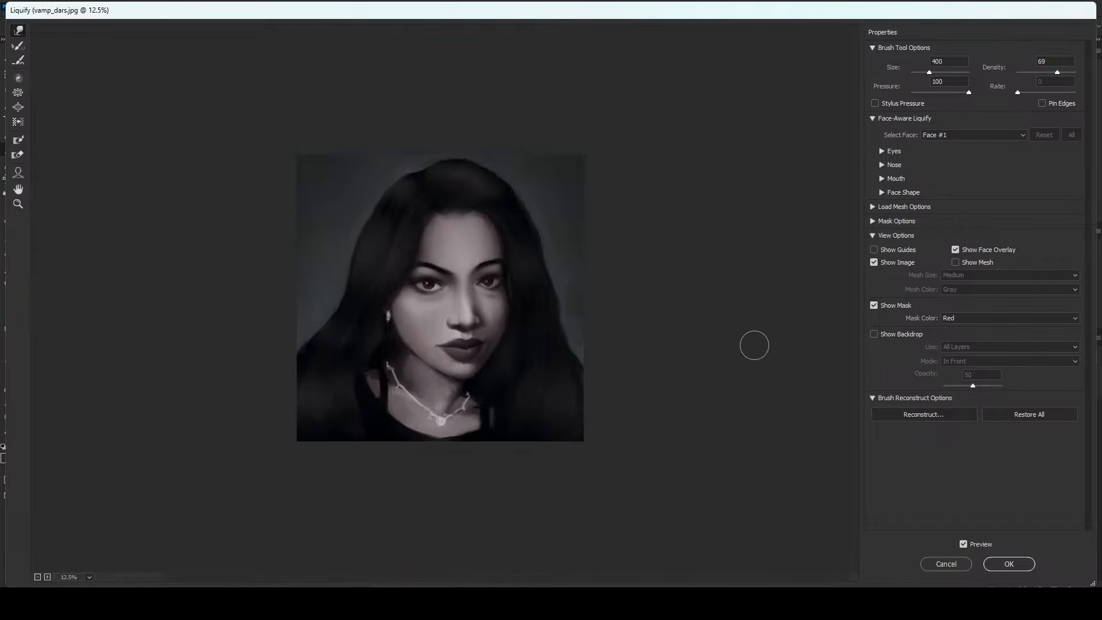
key("ctrl+plus")
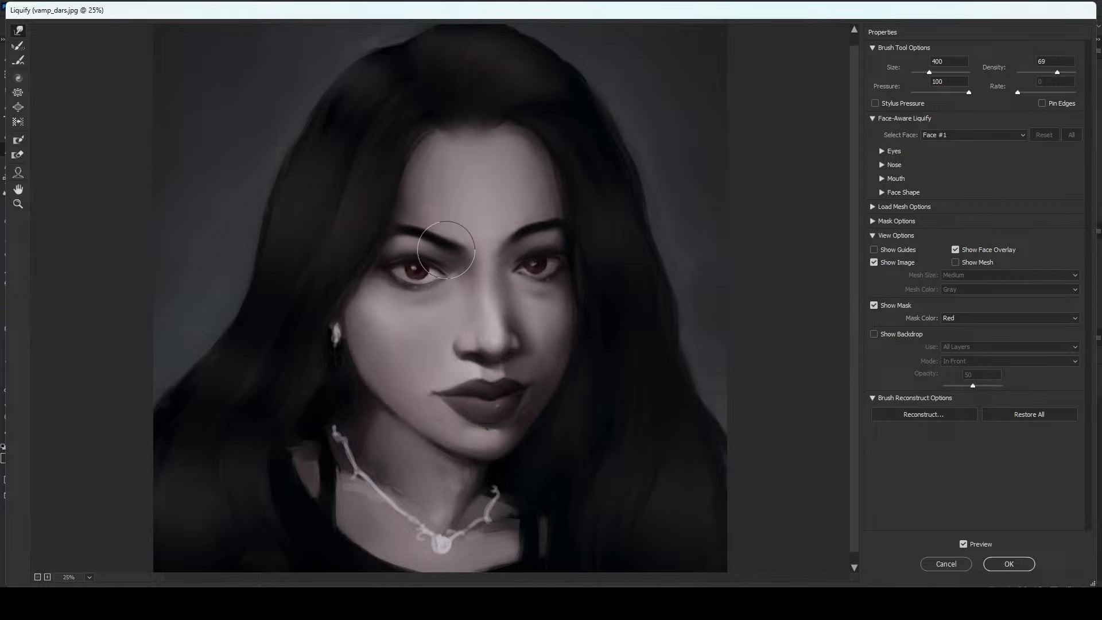
key("ctrl+minus")
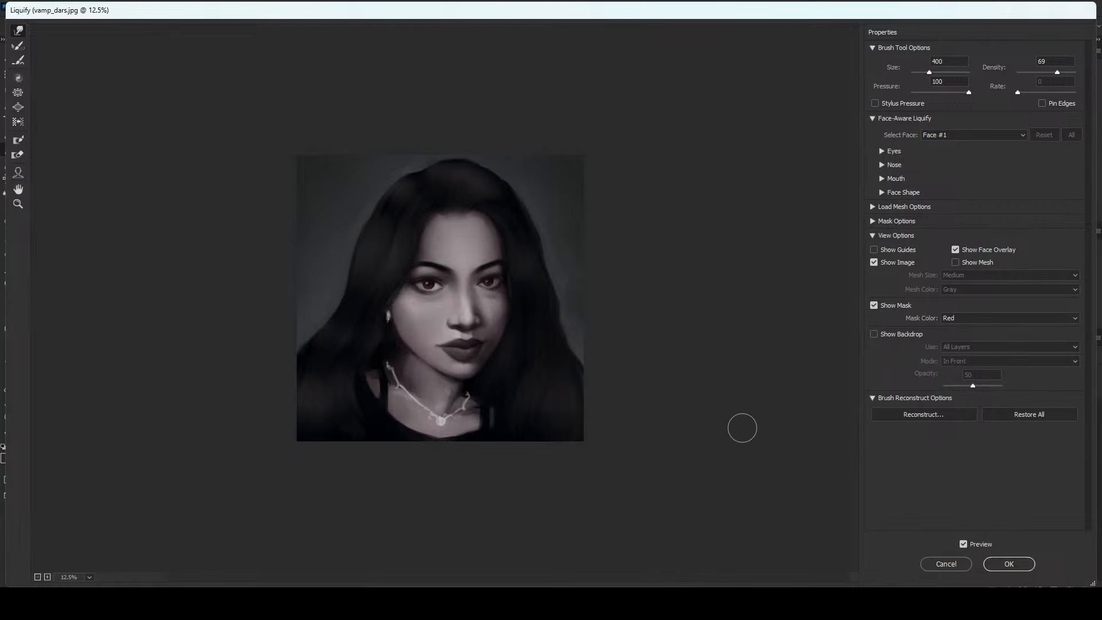
Pull the far corner of the lips inward with Forward Warp, varying the brush between 175 and 500.
key("ctrl+plus")
key("bracketright")
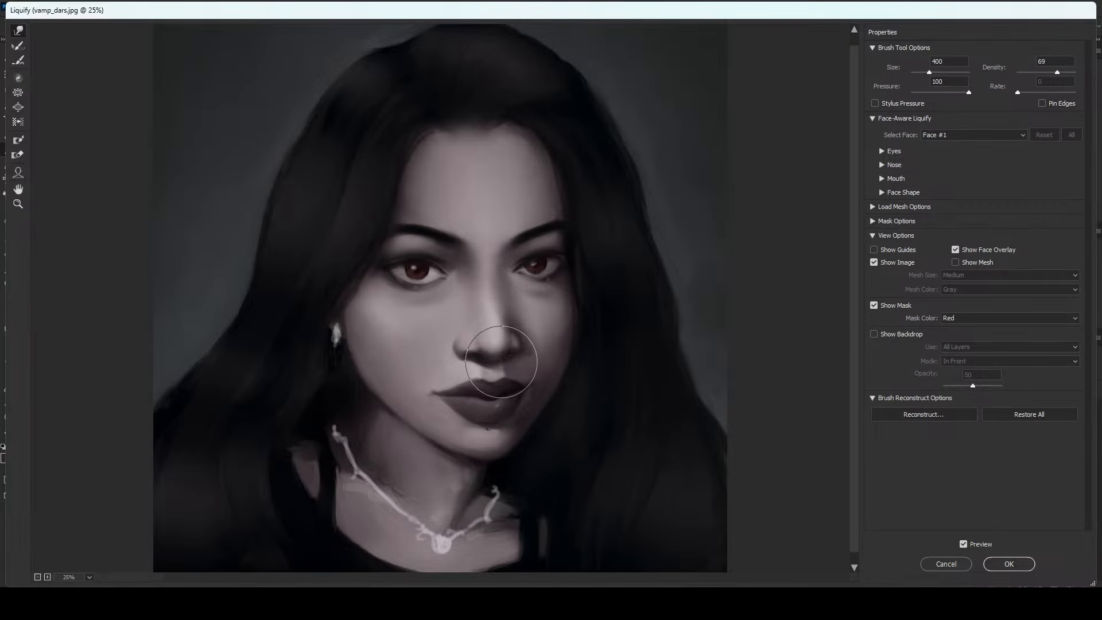
key("bracketleft")
key("bracketleft")
key("bracketleft")
key("bracketleft")
key("bracketleft")
key("bracketright")
key("bracketright")
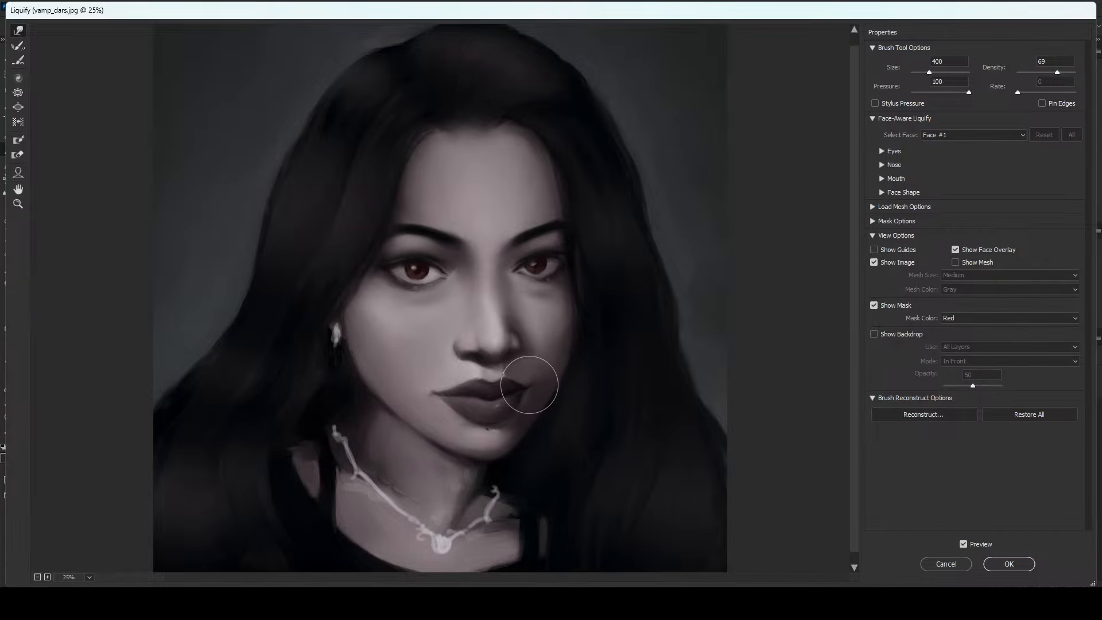
key("bracketleft")
key("bracketleft")
key("bracketright")
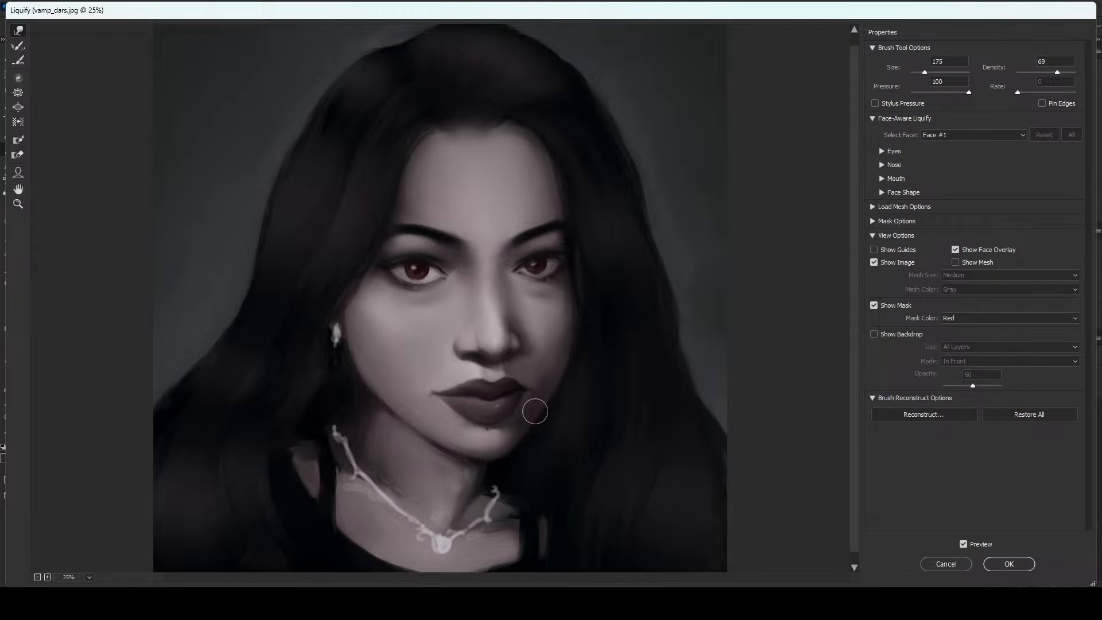
key("bracketright")
key("bracketright")
key("bracketright")
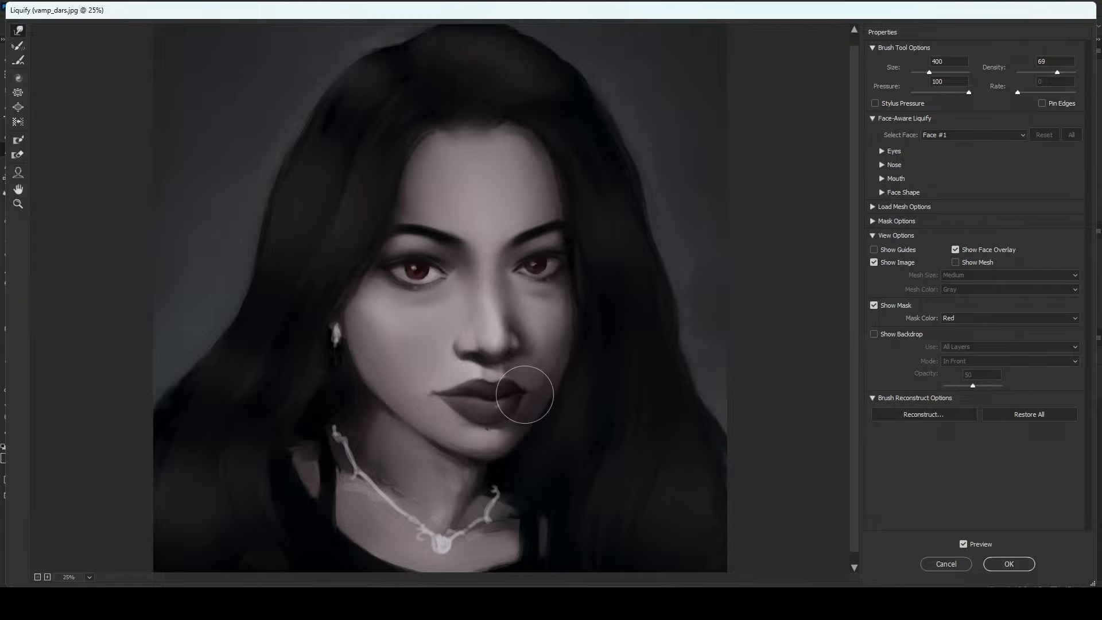
Adjust the lips' width and near corner with larger Forward Warp brushes, including sizes 700 and 600.
key("bracketleft")
key("bracketleft")
key("bracketright")
key("bracketright")
key("bracketright")
key("bracketright")
key("bracketright")
key("bracketright")
key("bracketright")
key("bracketright")
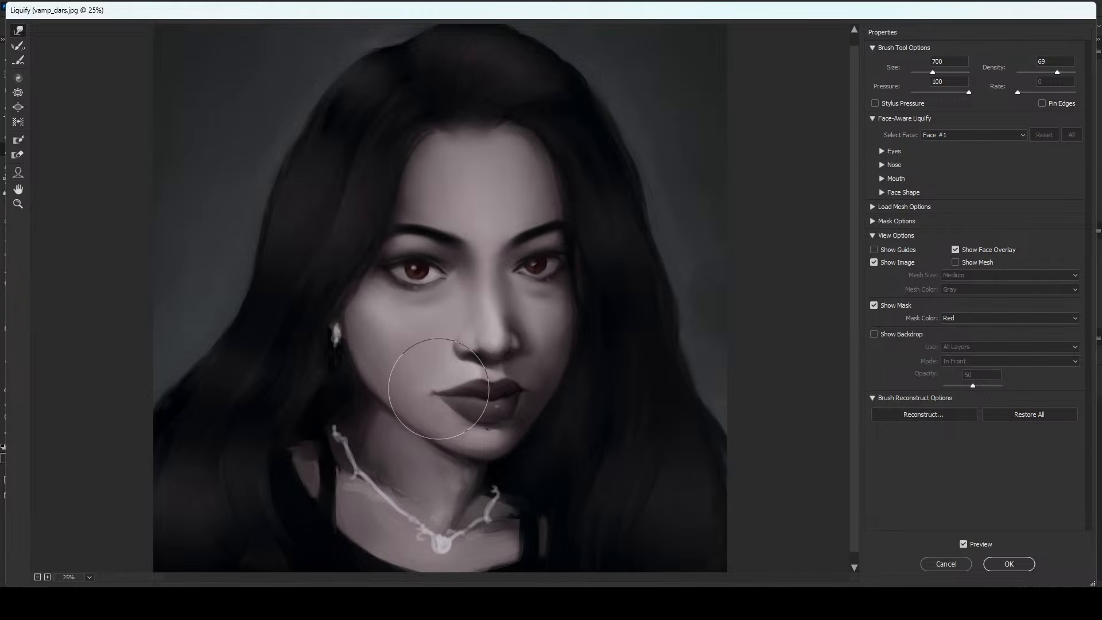
key("bracketleft")
key("bracketleft")
key("bracketleft")
key("bracketleft")
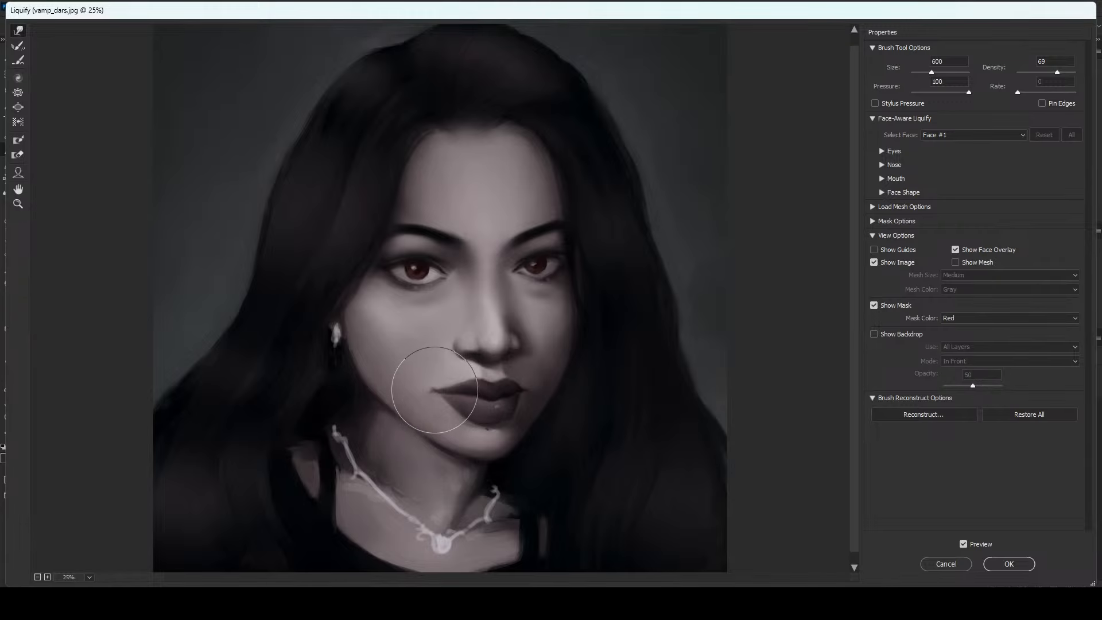
Refine the near half of the upper lip with Forward Warp at brush sizes 500 and 250, ending at 400.
key("bracketright")
key("bracketright")
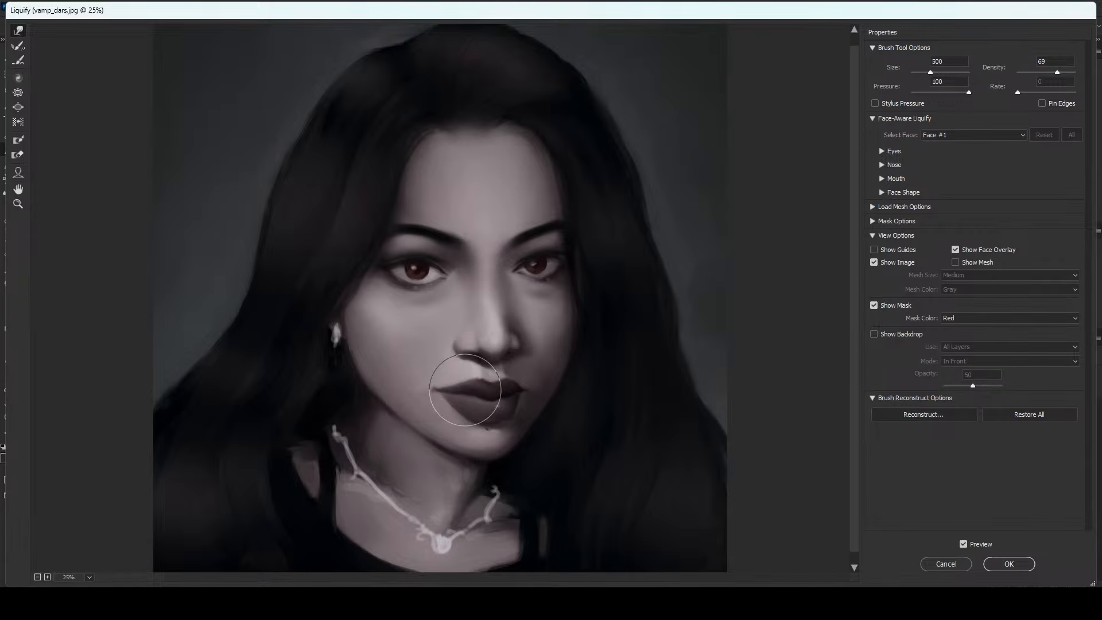
key("bracketleft")
key("bracketleft")
key("bracketleft")
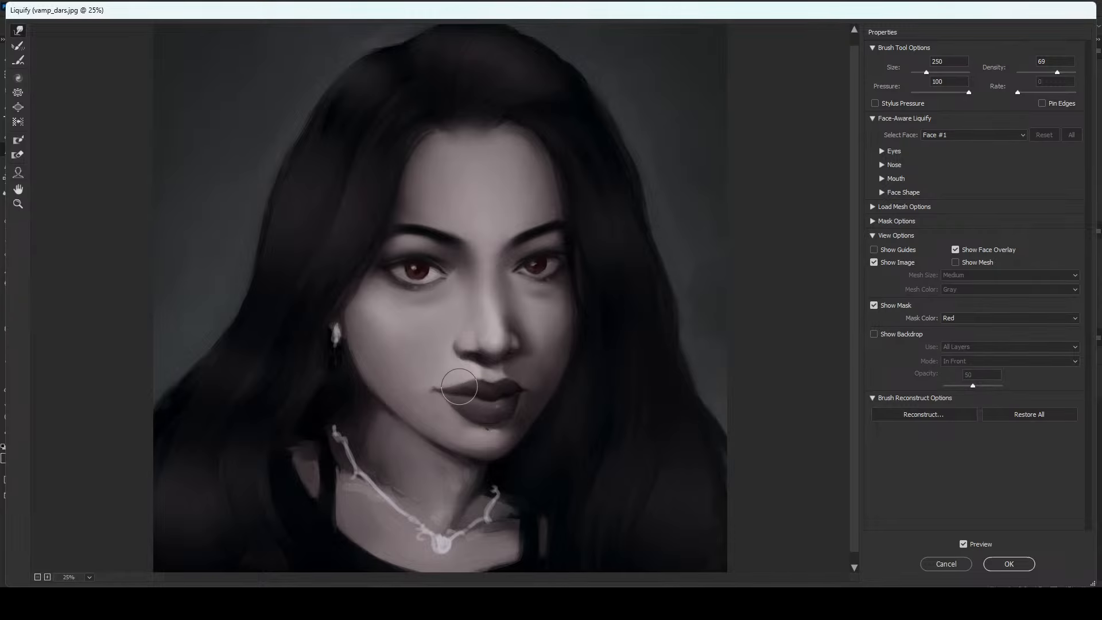
key("bracketright")
key("bracketright")
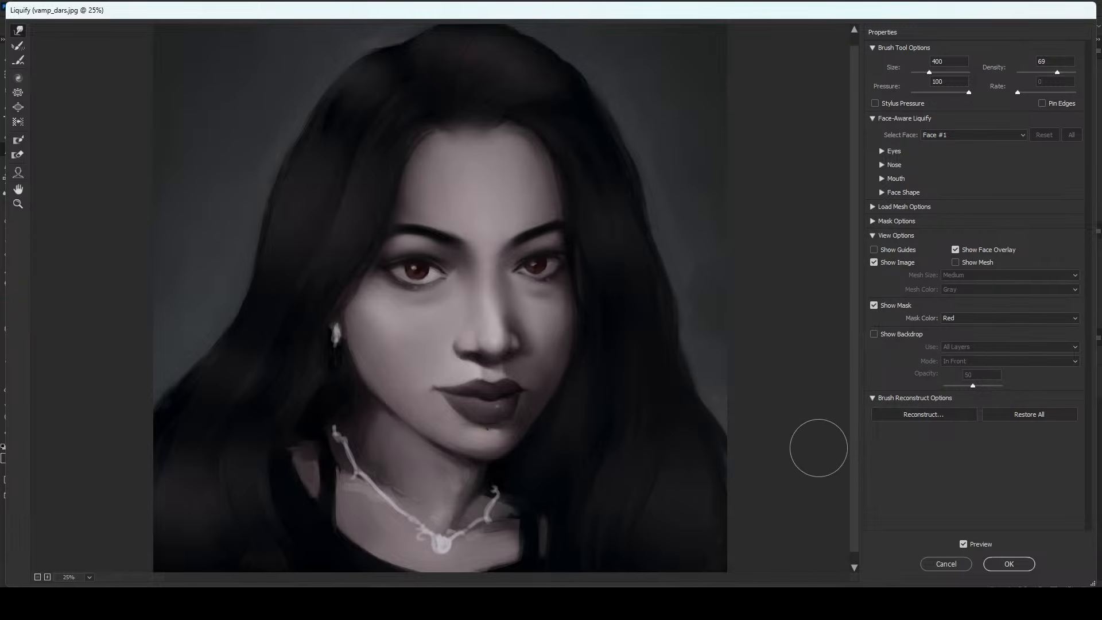
Compare the portrait with the Liquify preview off and on, and apply the distortion.
key("p")
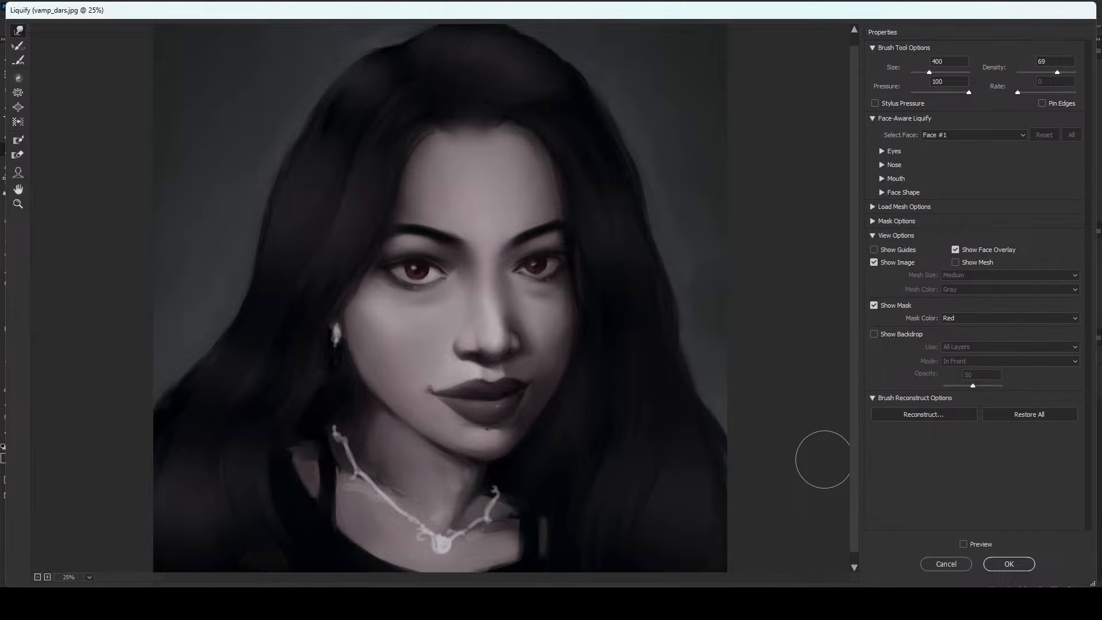
key("p")
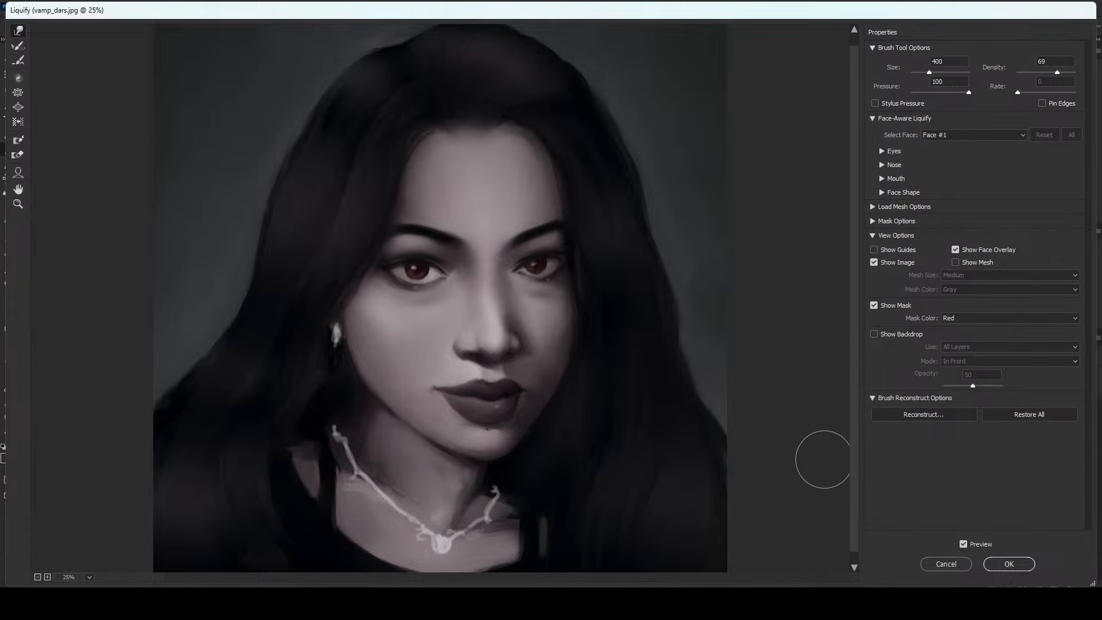
left_click(1008, 564)
Choose the soft round brush, sample a dark tone beside the lips' far corner, and enlarge the brush to 600 px.
right_click(569, 320)
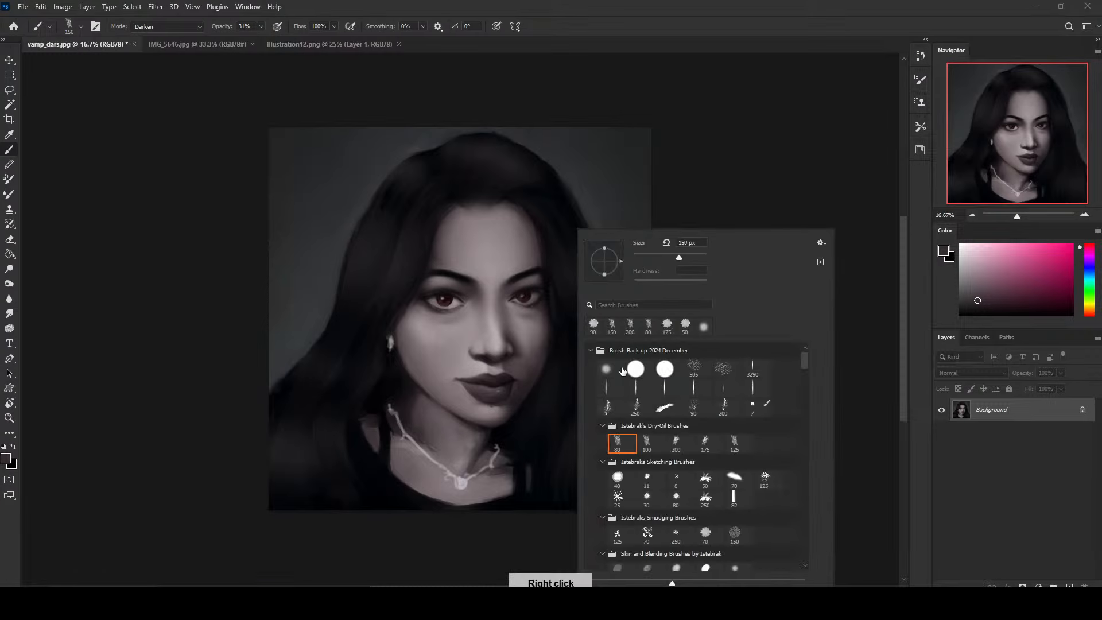
double_click(614, 366)
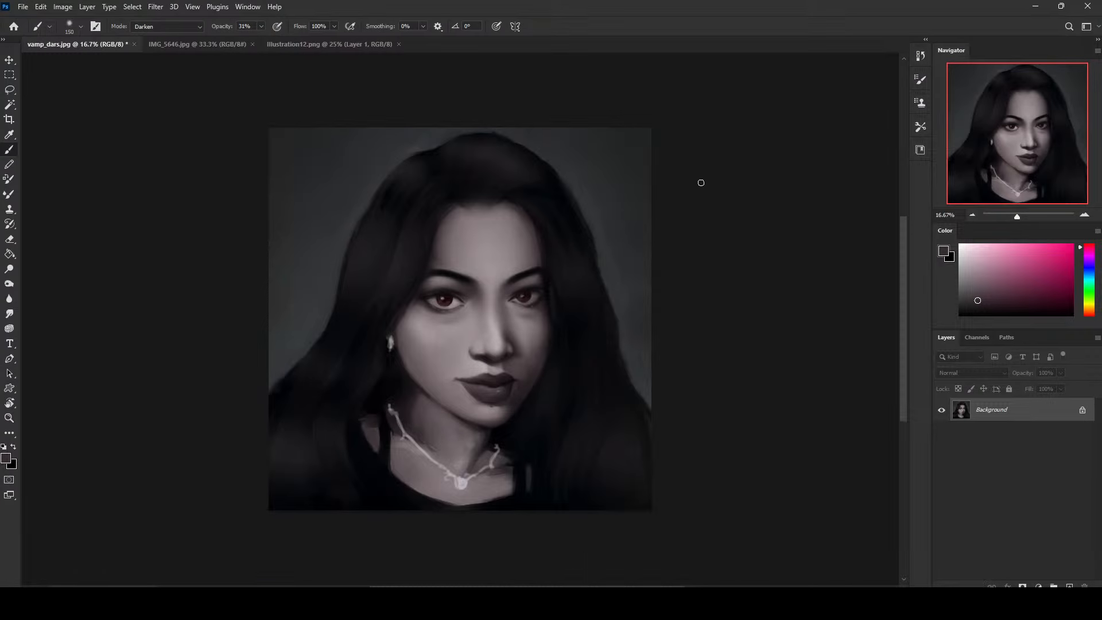
left_click(518, 381, "alt")
key("bracketright")
key("bracketright")
key("bracketright")
key("bracketright")
key("bracketright")
key("bracketright")
key("bracketright")
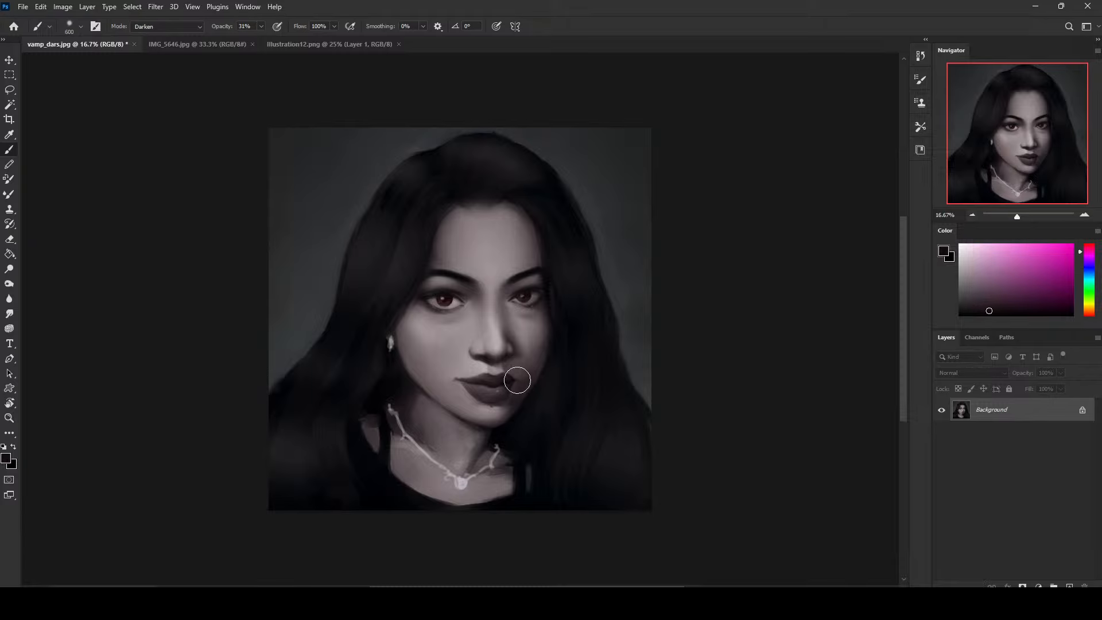
Shade the far side of the face around the mouth in Darken mode at 31% opacity, varying the soft brush's size and ending at 700 px.
key("bracketleft")
key("bracketleft")
key("bracketleft")
key("bracketright")
key("bracketright")
key("bracketright")
key("bracketright")
key("bracketright")
key("bracketright")
key("bracketright")
key("bracketleft")
key("bracketleft")
key("bracketright")
key("bracketright")
key("bracketright")
key("bracketright")
key("bracketleft")
key("bracketleft")
key("bracketleft")
key("bracketleft")
key("bracketleft")
key("bracketright")
key("bracketright")
Touch up the skin beside the nose with sampled tones, using the 80 px dry-oil brush in Normal mode and the Smudge tool.
left_click(9, 314)
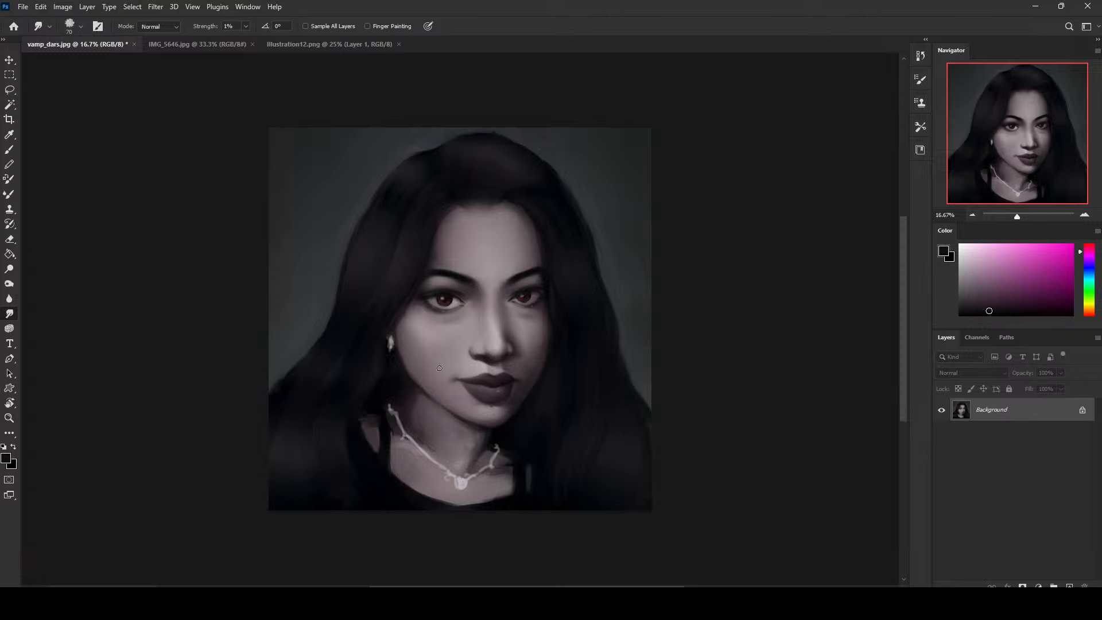
key("b")
right_click(551, 290)
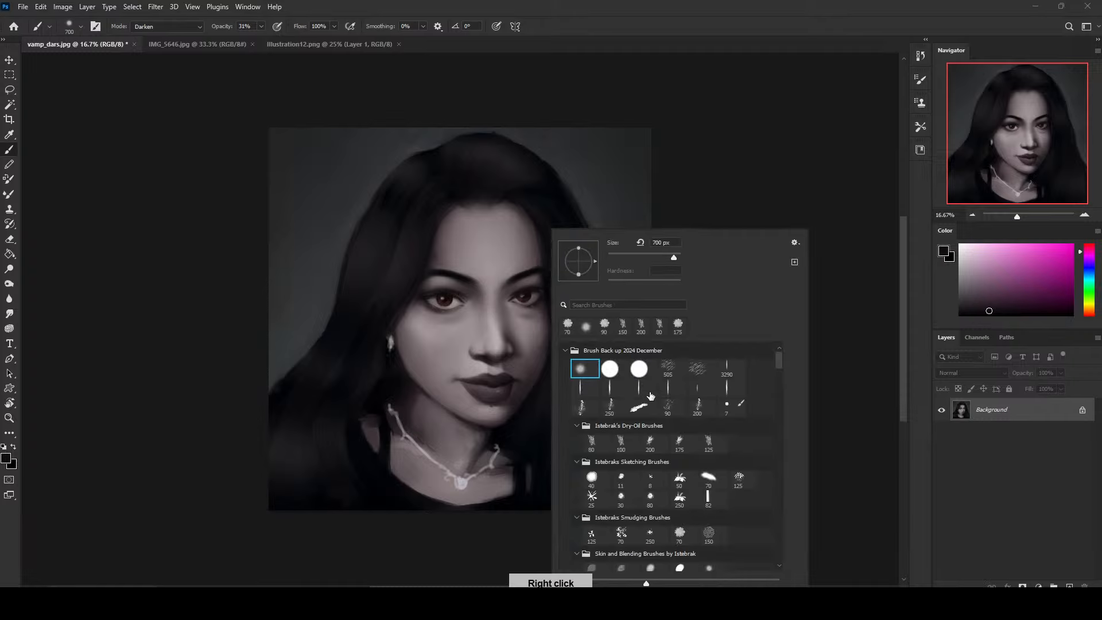
double_click(593, 443)
left_click(460, 355, "alt")
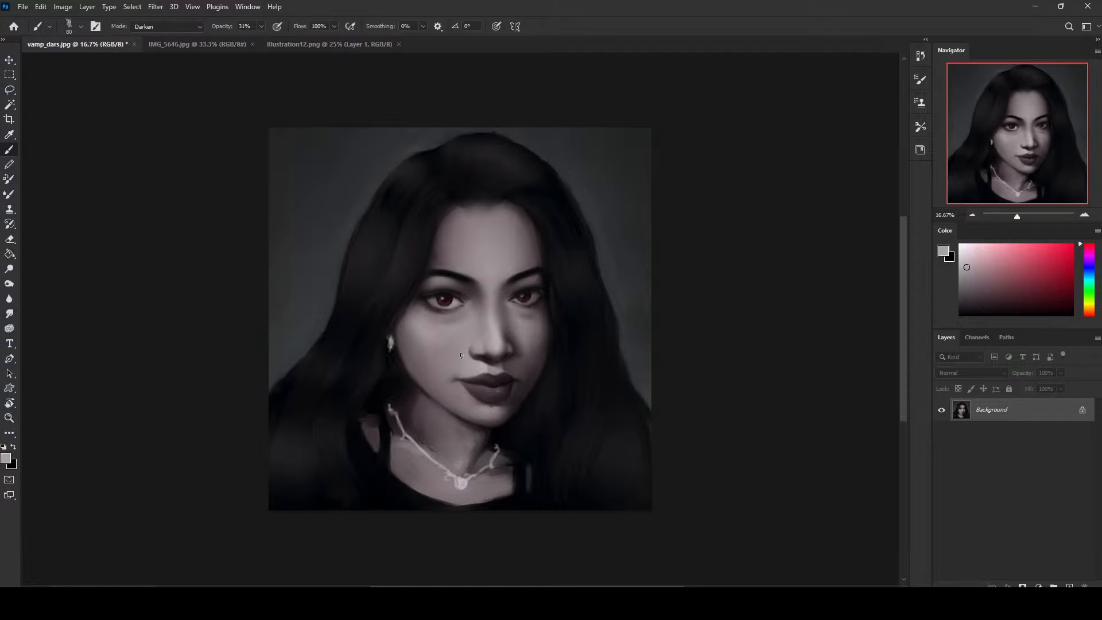
left_click(175, 30)
left_click(179, 28)
left_click(477, 362, "alt")
left_click(9, 314)
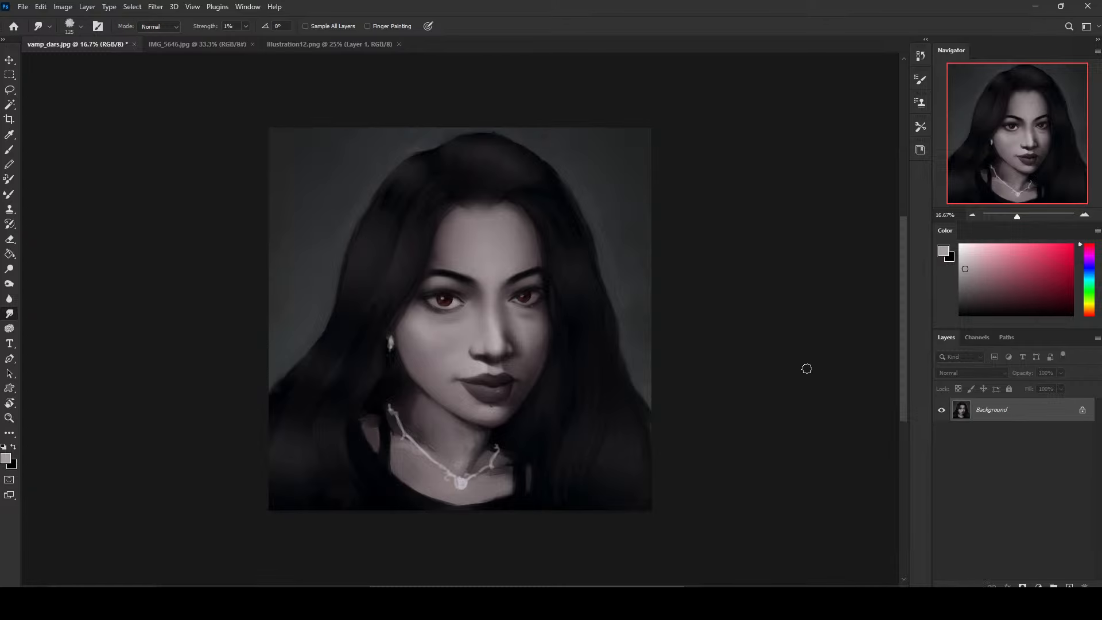
Add a new layer and repaint the near eye's white with sampled tones, using the dry-oil brush at 50 px.
left_click(1068, 585)
key("z")
mouse_move(367, 240)
left_mouse_down()
mouse_move(505, 289)
mouse_move(620, 382)
left_mouse_up()
key("b")
key("bracketleft")
key("bracketleft")
key("bracketleft")
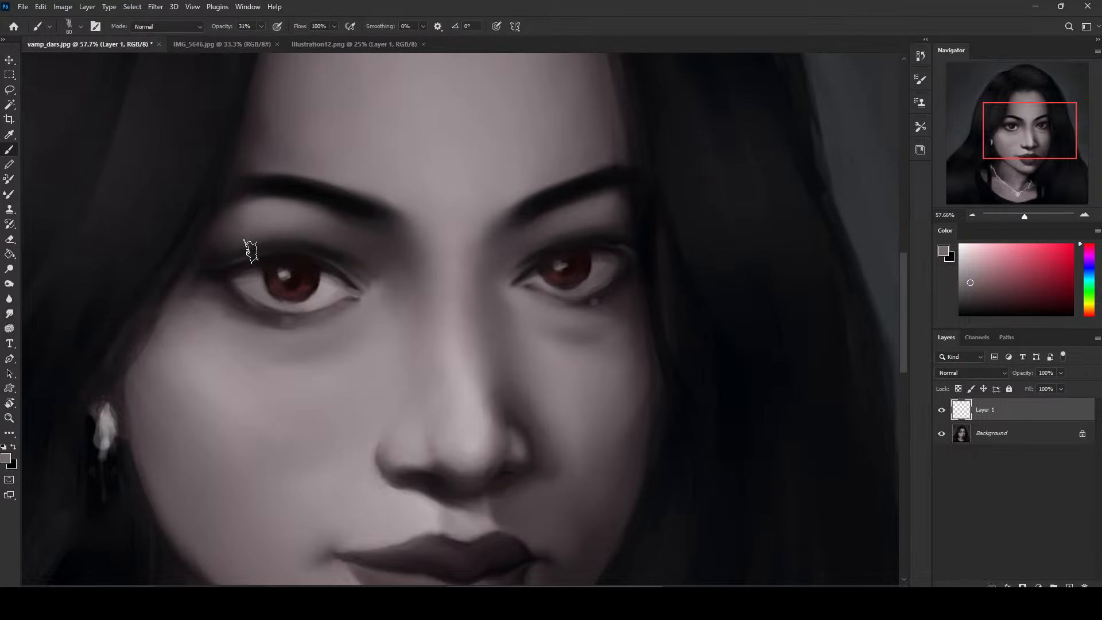
left_click(258, 286, "alt")
mouse_move(249, 274)
left_mouse_down()
mouse_move(260, 260)
mouse_move(252, 274)
left_mouse_up()
left_click(328, 280, "alt")
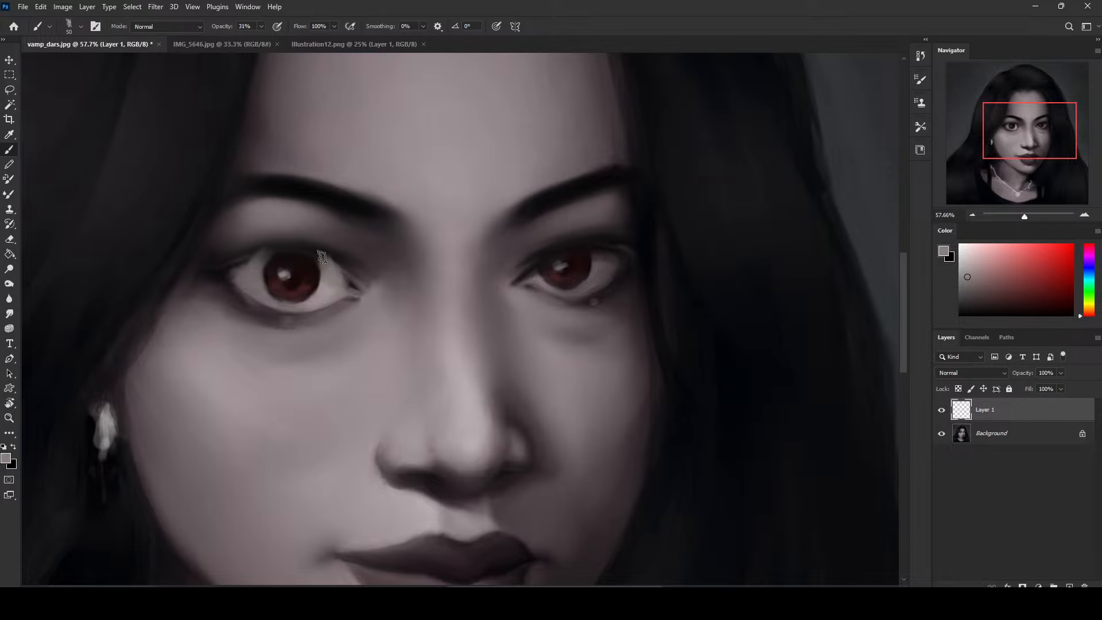
left_click(325, 278, "alt")
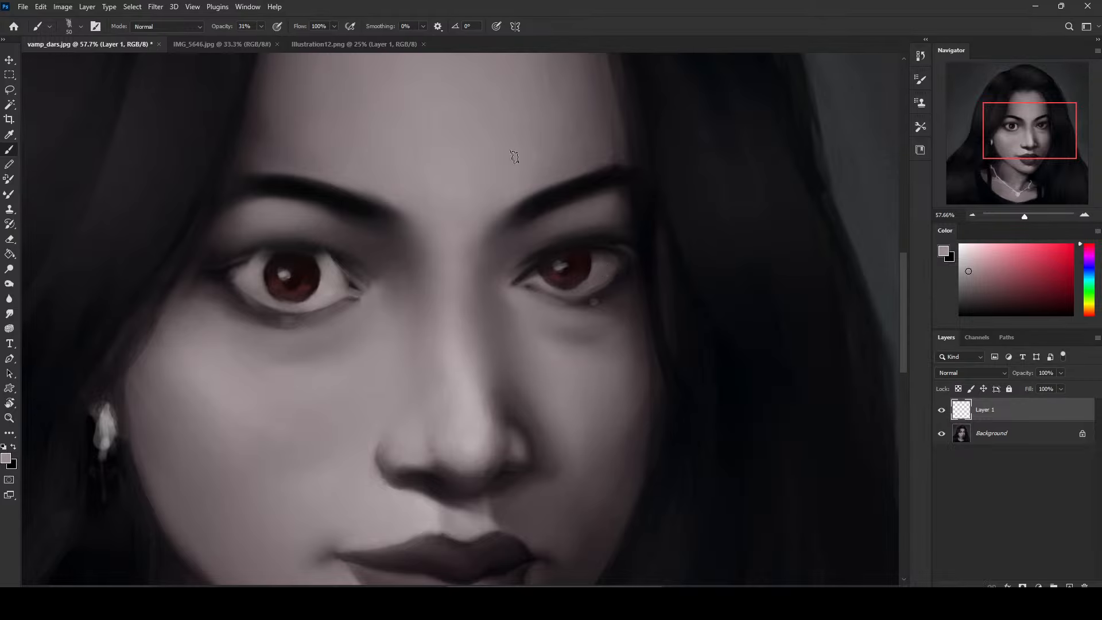
Paint the far eye's white with tones sampled from both eyes at 31% opacity.
left_click(601, 269, "alt")
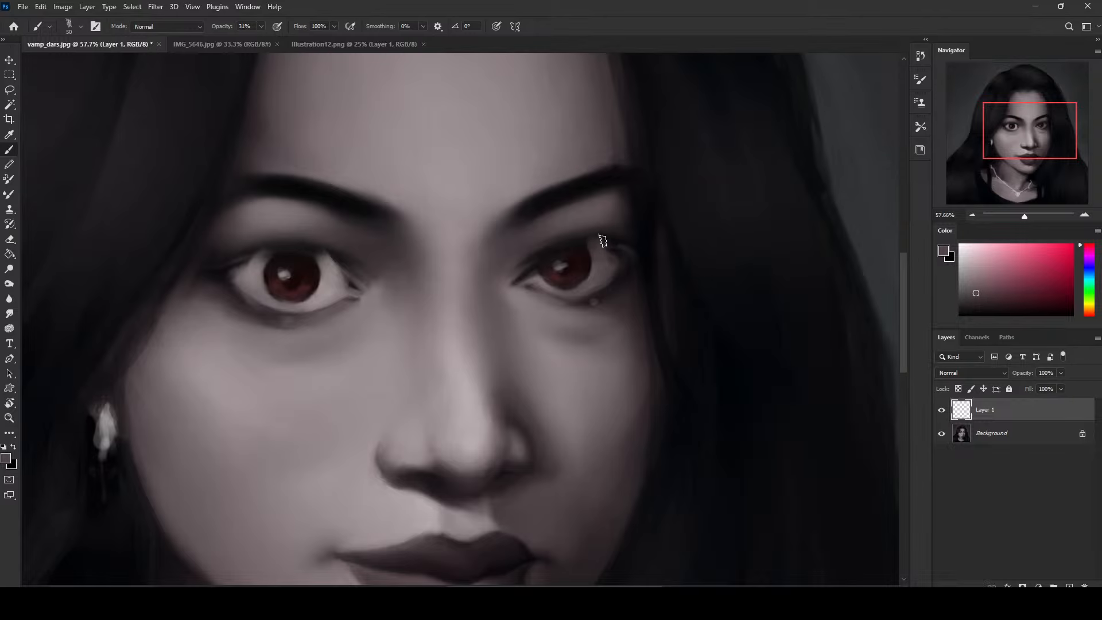
left_click(536, 278, "alt")
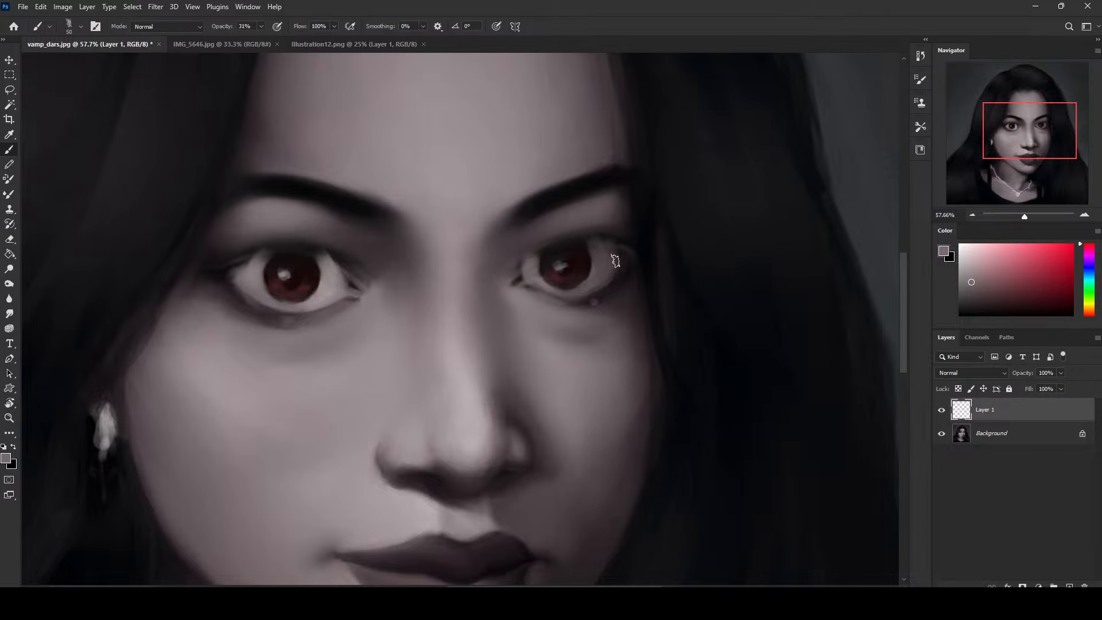
left_click(532, 277, "alt")
left_click(342, 276, "alt")
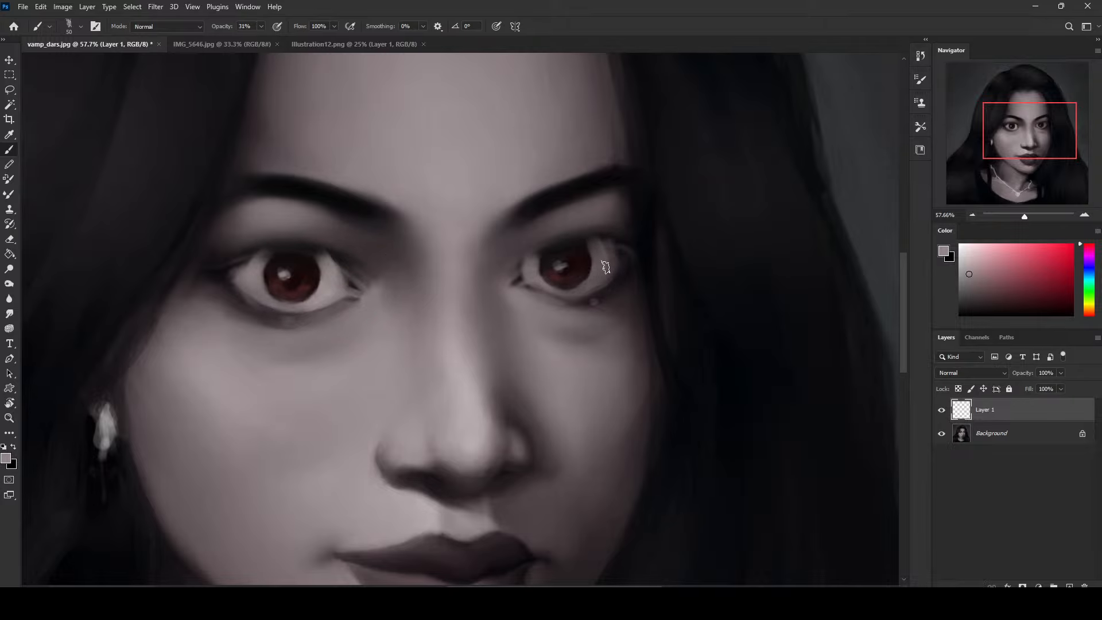
Erase the excess paint around both eyes' upper lids with the 80 px dry-oil brush tip.
key("e")
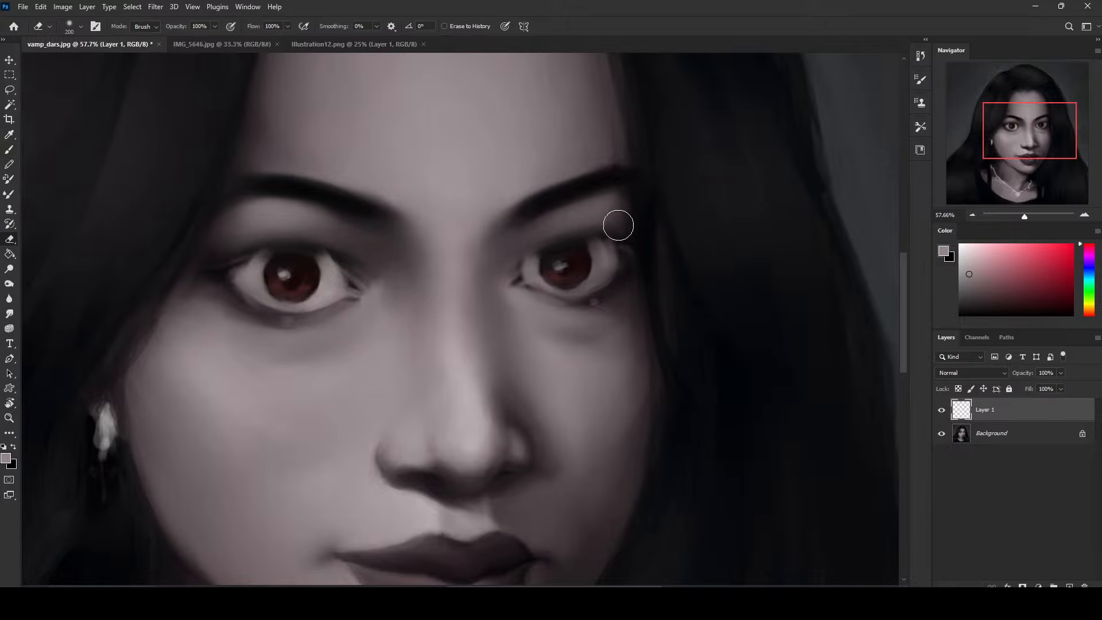
right_click(662, 225)
left_click(701, 437)
left_click(620, 200)
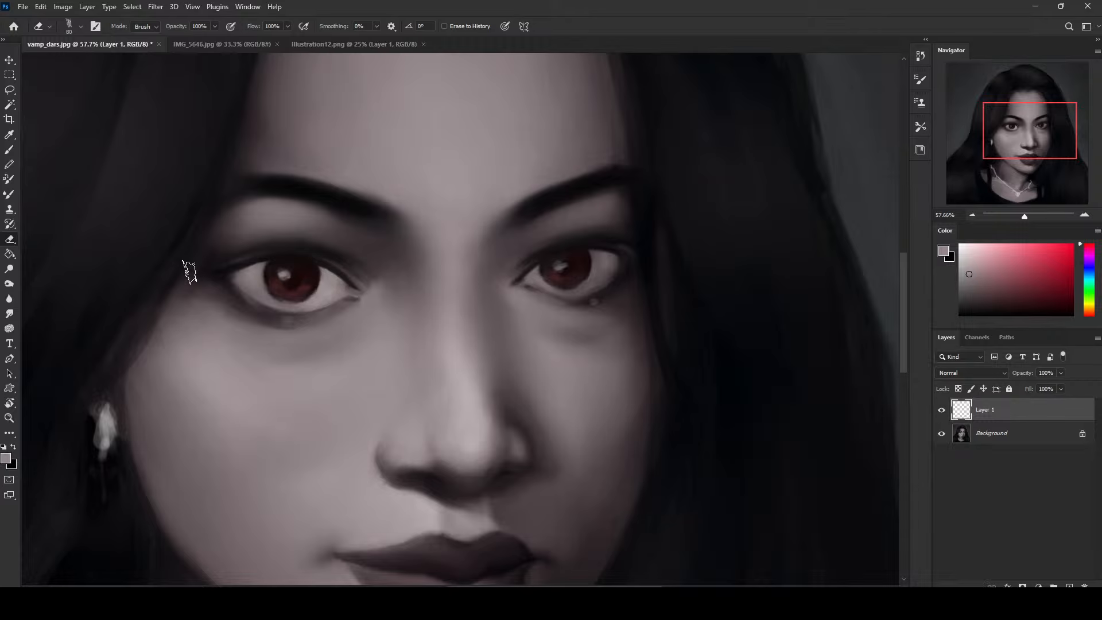
Switch the eraser to the soft round tip and soften the paint around the eyes at about 90 px.
scroll(458, 270, "down", 5)
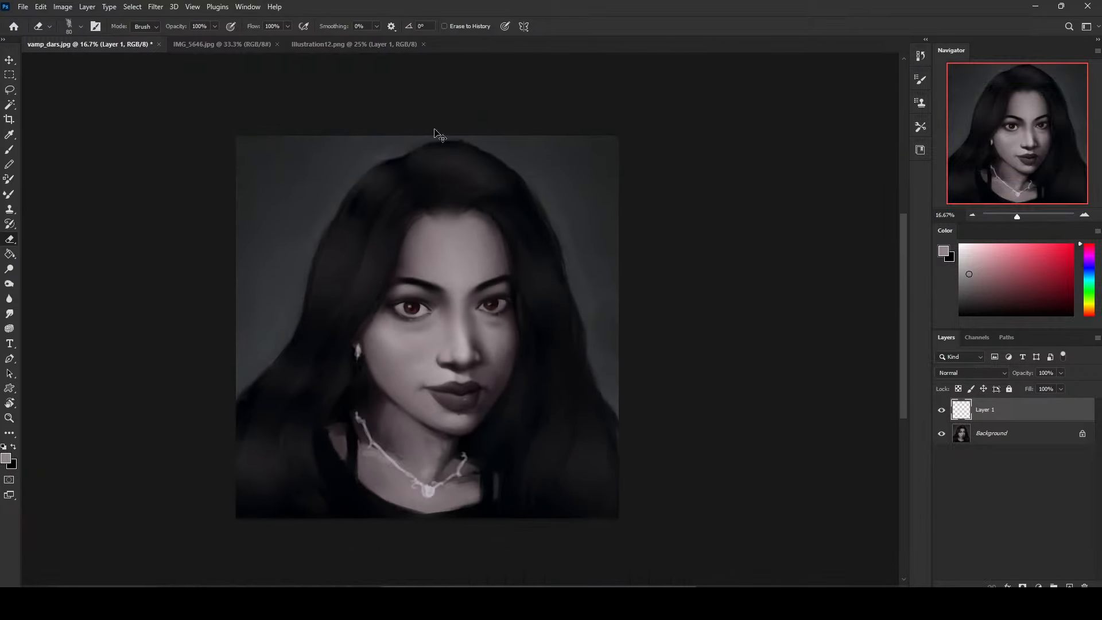
right_click(513, 264)
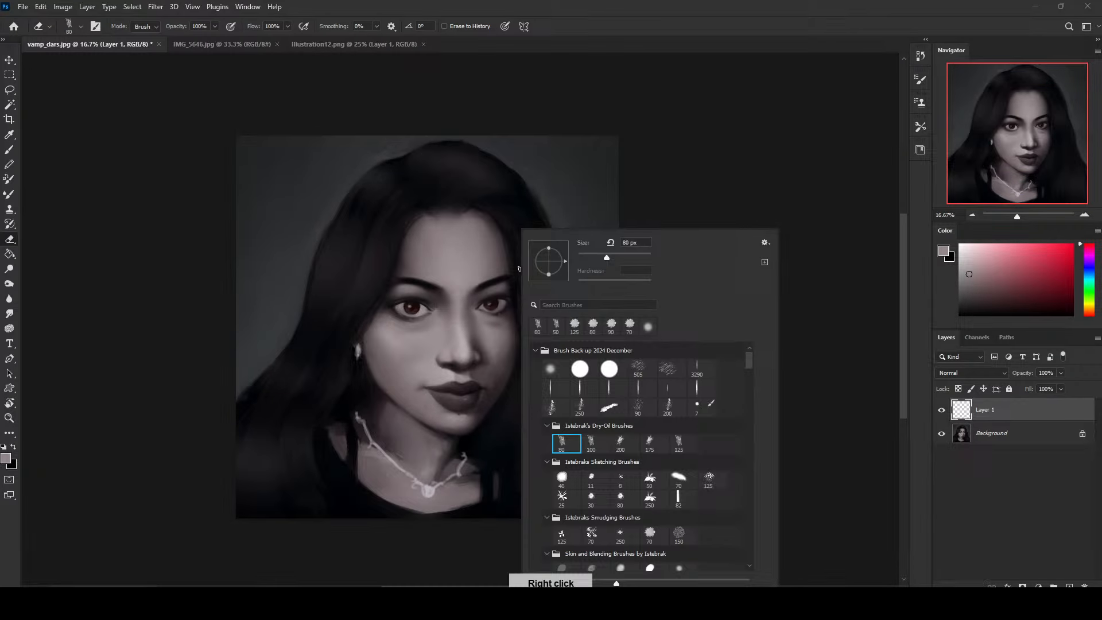
left_click(551, 368)
left_click(730, 182)
scroll(460, 323, "up", 1)
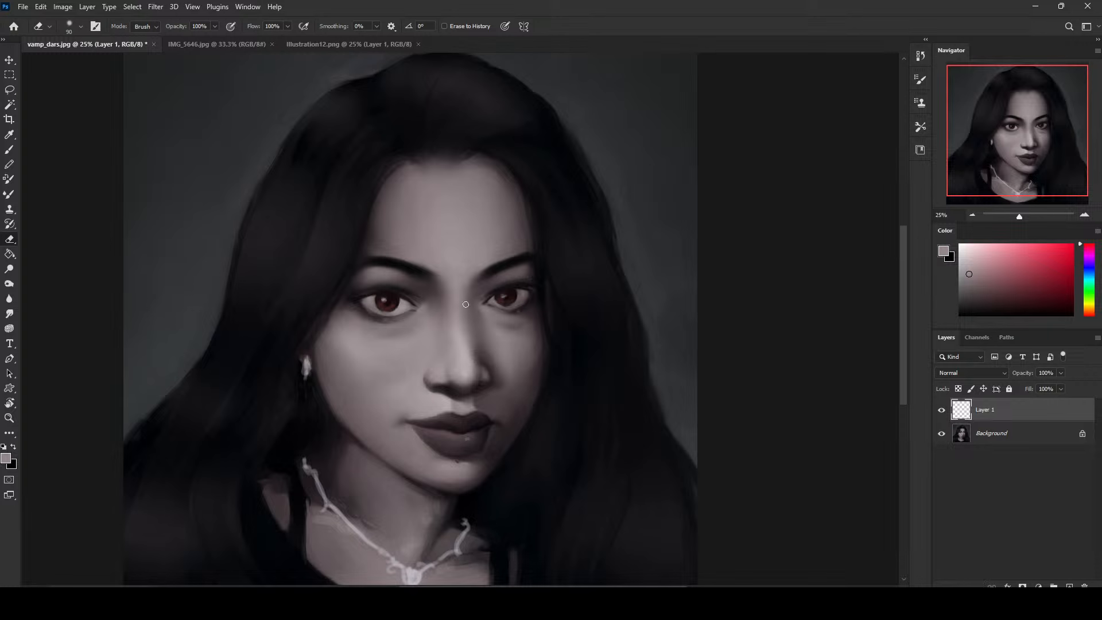
Refine the far eye with the brush and a sampled dark tone, checking it with the view mirrored and Layer 1 toggled.
key("b")
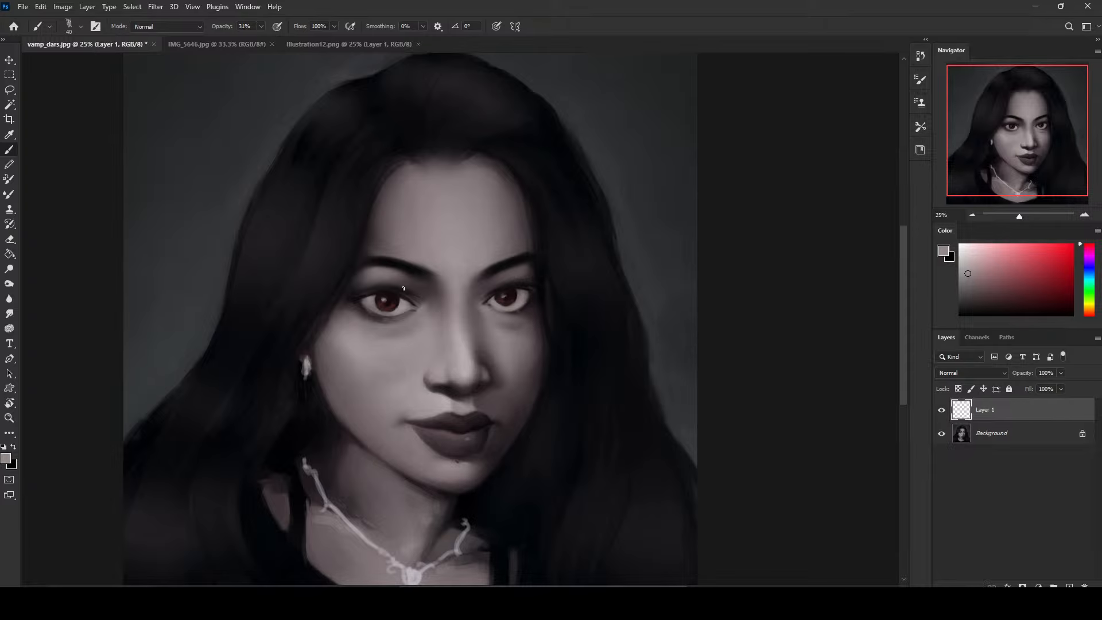
key("ctrl+shift+h")
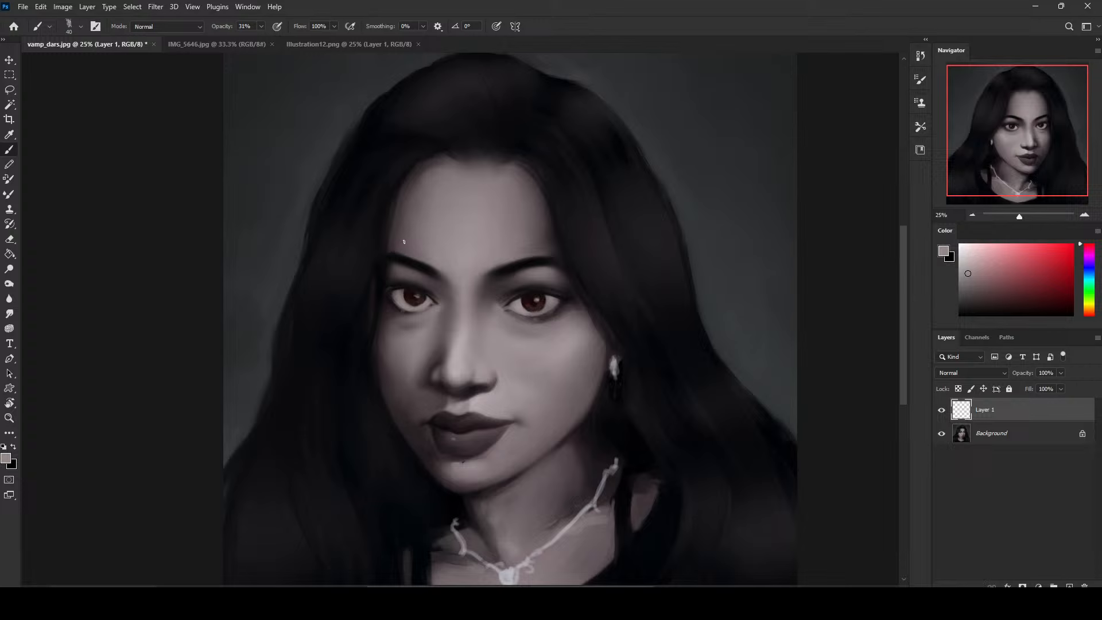
left_click(414, 294, "alt")
left_click(942, 414)
left_click(942, 410)
Soften the far eye's paint with a soft eraser enlarged to 300 px, and merge Layer 1 down.
key("e")
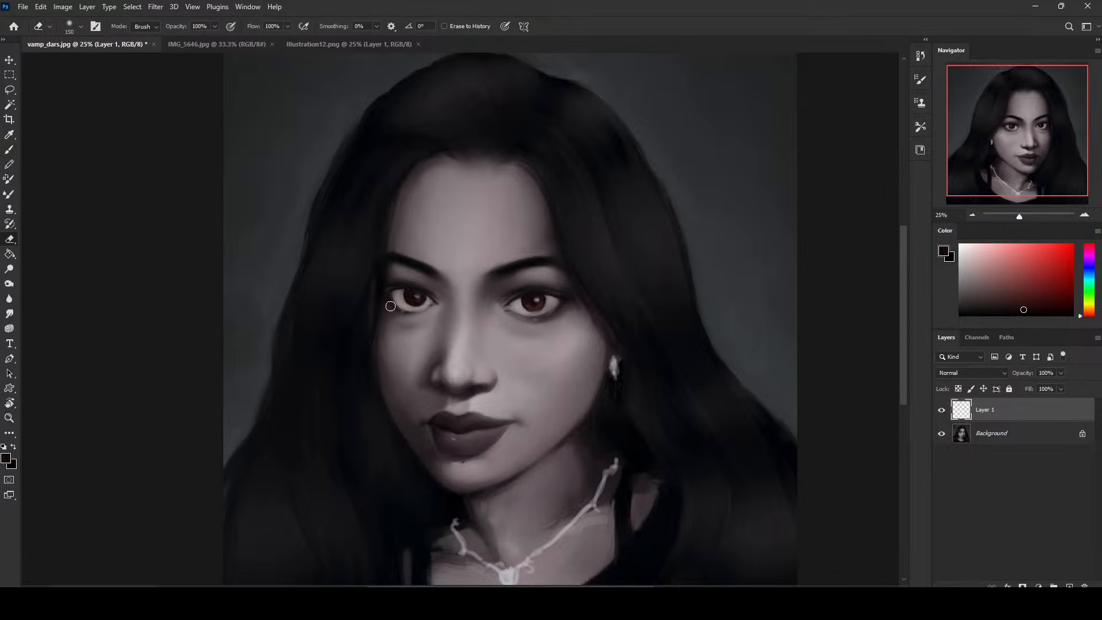
key("bracketright")
key("bracketright")
key("bracketright")
key("bracketright")
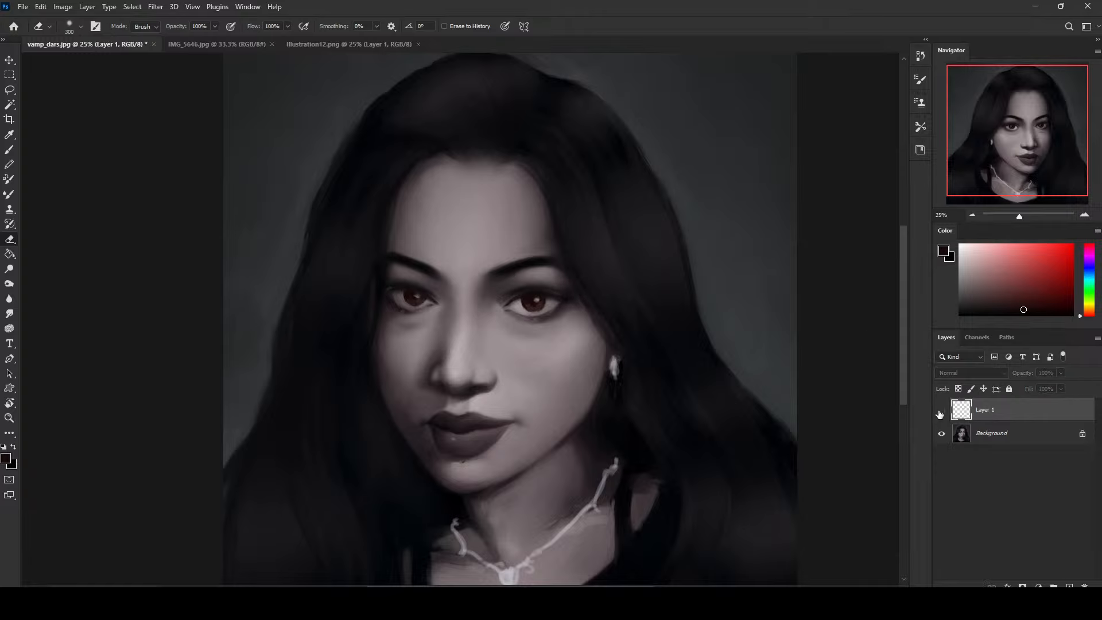
right_click(985, 412)
left_click(903, 445)
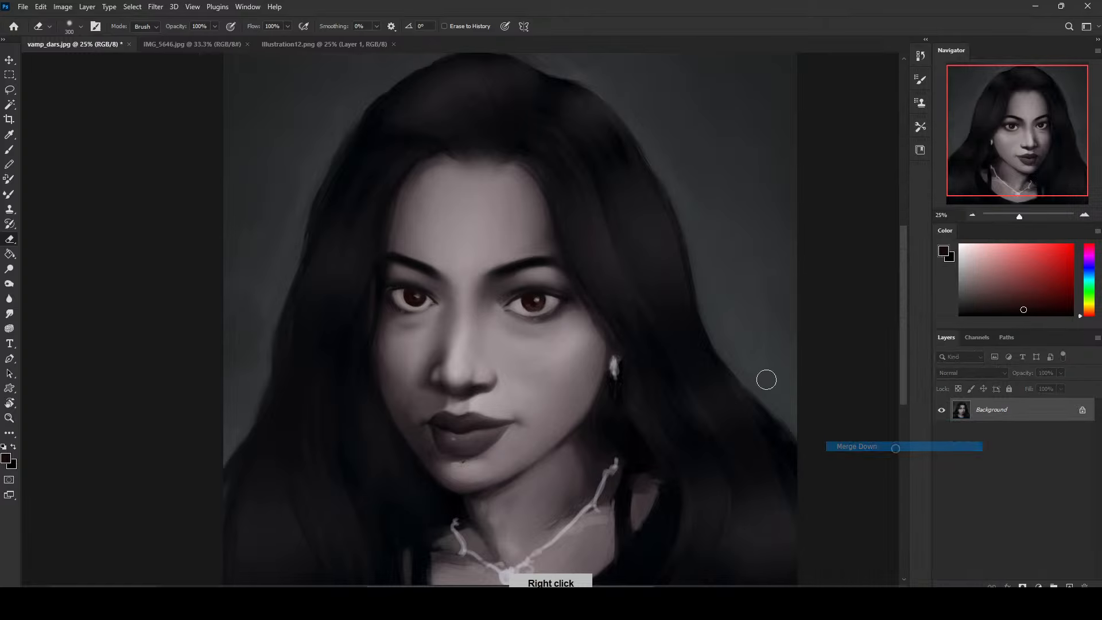
Open Liquify and reshape the far eye with Forward Warp at brush sizes including 250 and 500.
left_click(155, 6)
left_click(179, 115)
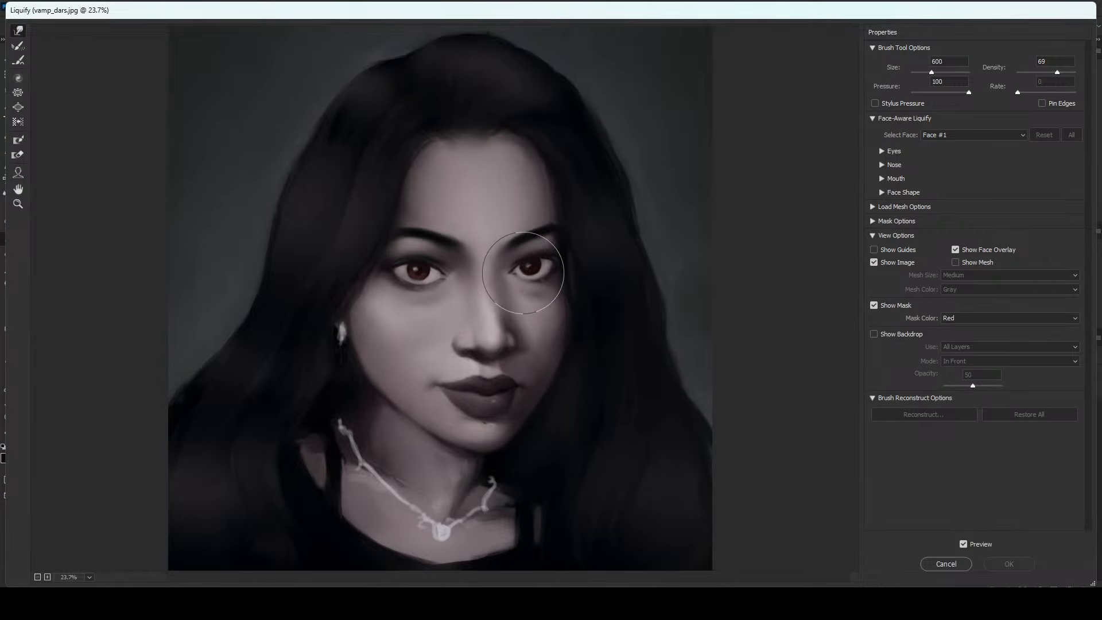
left_click_drag(533, 271, 533, 272)
key("bracketleft")
key("bracketleft")
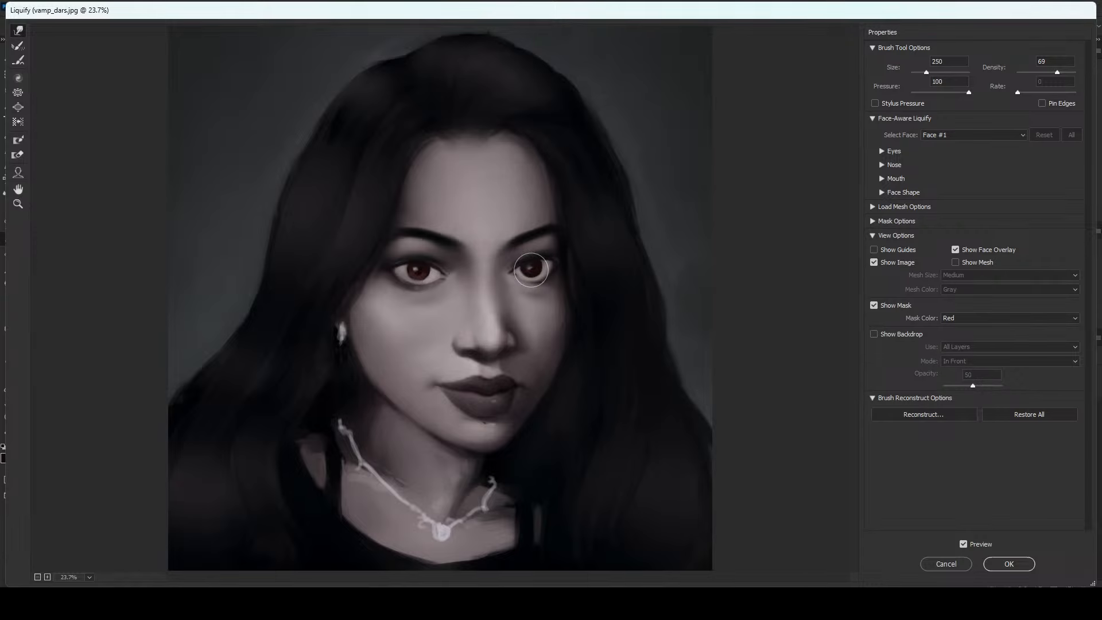
key("bracketright")
key("bracketright")
key("bracketleft")
key("bracketleft")
key("bracketright")
key("bracketright")
key("bracketright")
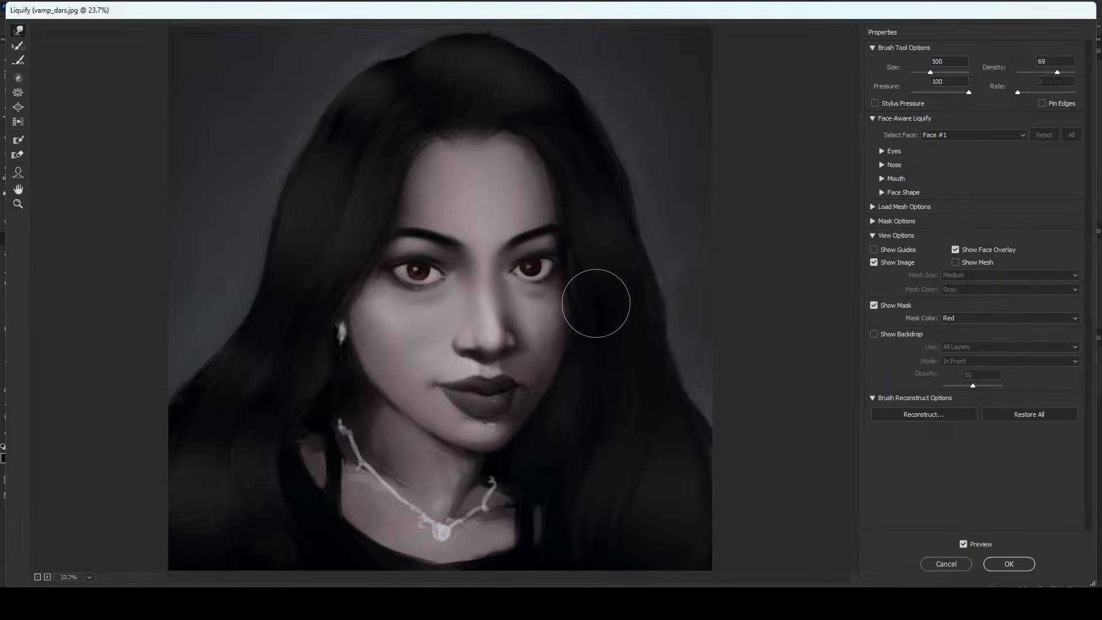
Refine the far eye's contour with smaller Forward Warp brushes and apply the distortion.
key("bracketleft")
key("bracketleft")
key("bracketright")
key("bracketleft")
left_click(1008, 563)
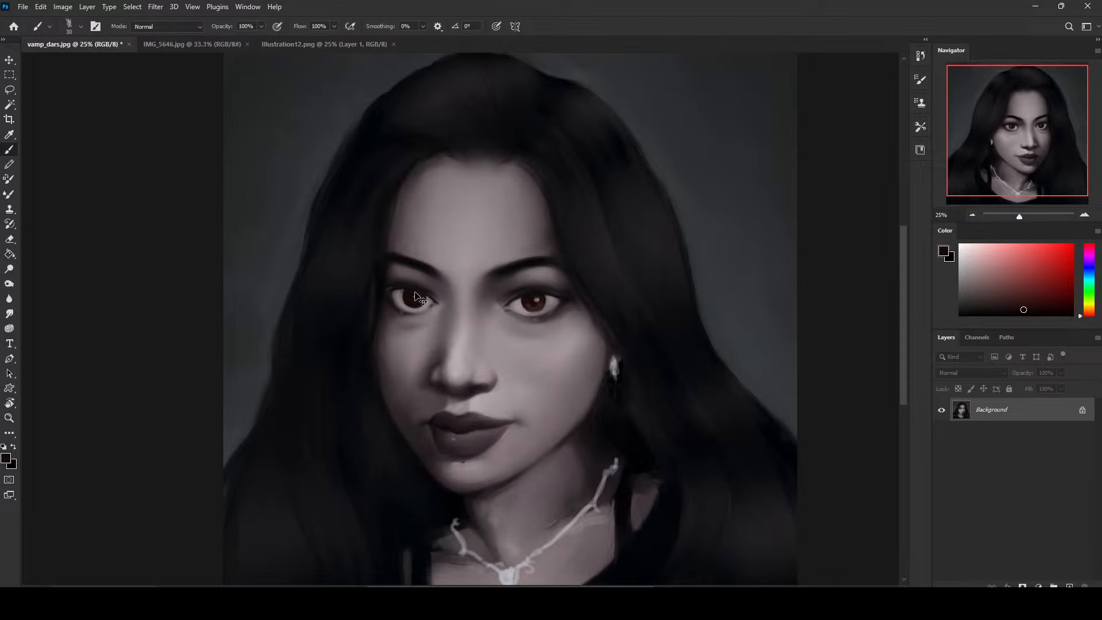
Restore the unmirrored view and touch up the far eye and brow with sampled dark tones at 100% opacity.
key("ctrl+shift+h")
left_click(505, 314, "alt")
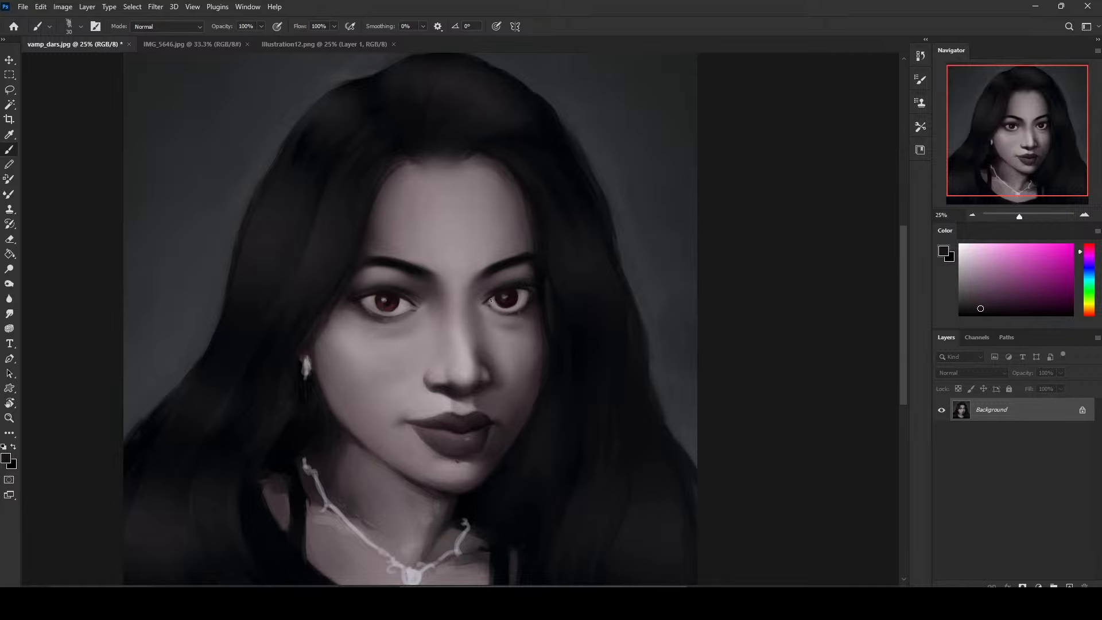
left_click(504, 263, "alt")
key("bracketleft")
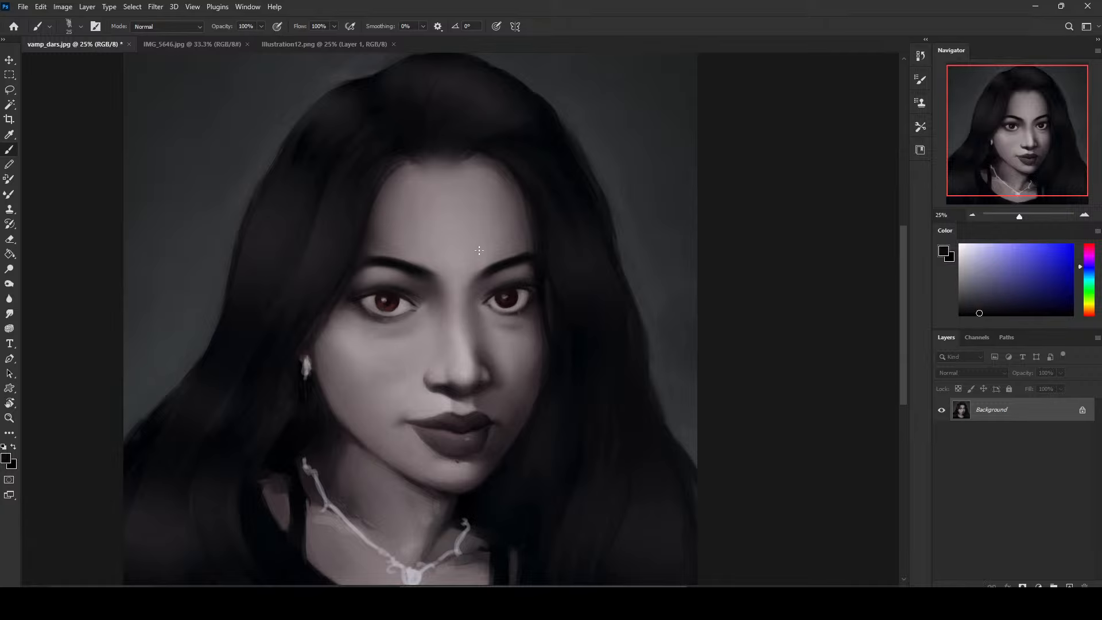
Reopen Liquify and adjust the far eye's inner corner with Forward Warp at brush sizes including 175 and 250.
left_click(155, 6)
left_click(180, 115)
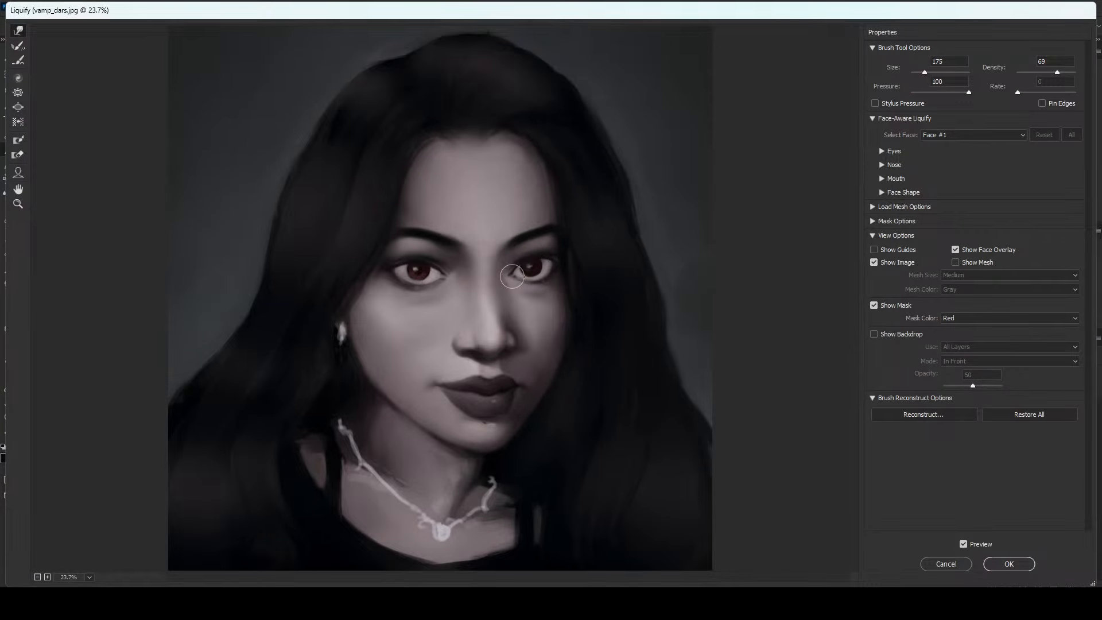
key("bracketleft")
key("bracketleft")
key("bracketright")
key("bracketright")
key("bracketright")
key("bracketright")
key("alt")
key("ctrl+minus")
key("ctrl+minus")
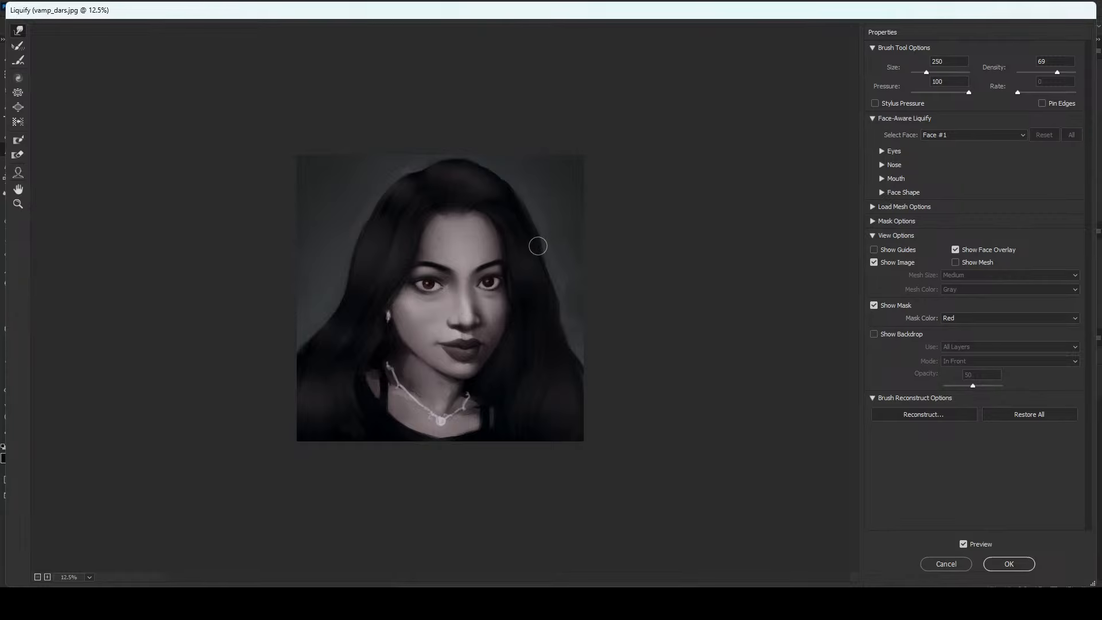
key("ctrl+plus")
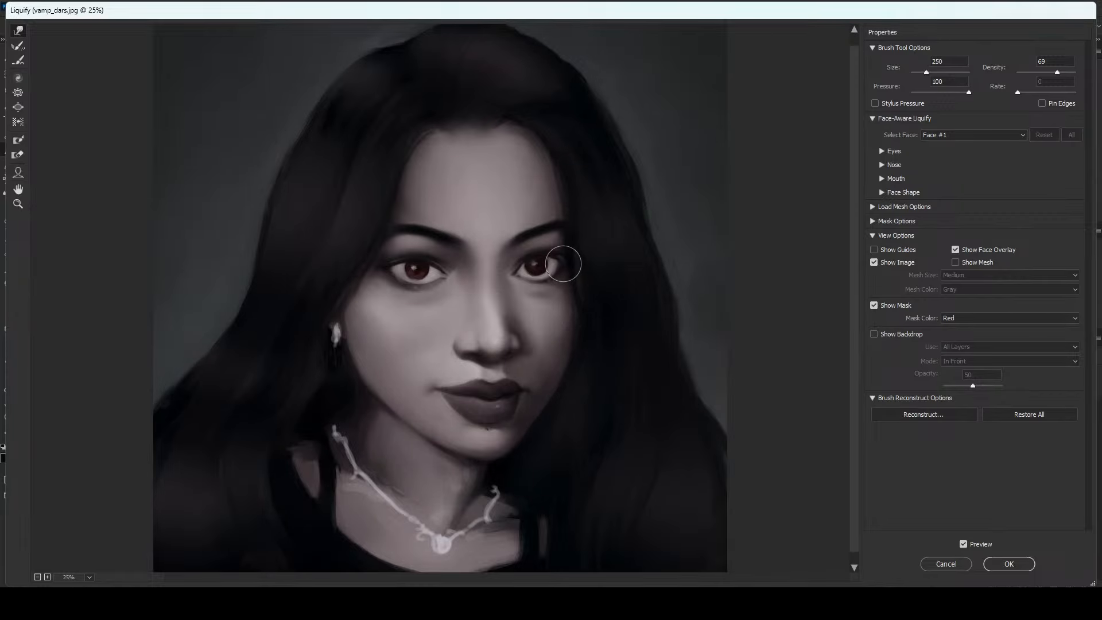
Nudge the far eye's white inward with a small Forward Warp brush, refine it with larger ones, and apply the distortion.
key("bracketleft")
key("bracketleft")
key("bracketleft")
key("bracketleft")
left_click_drag(550, 270, 543, 273)
key("bracketright")
key("bracketright")
key("bracketright")
key("bracketright")
key("bracketright")
key("bracketright")
key("bracketright")
key("bracketleft")
left_click(1008, 564)
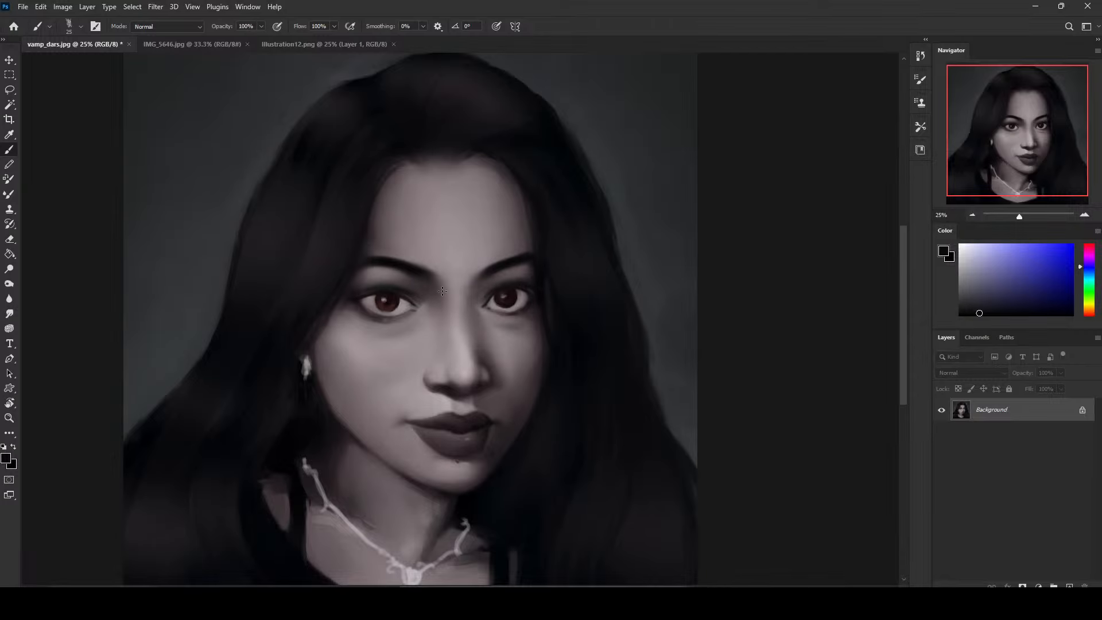
Choose the size 80 brush from Istebrak's Dry-Oil Brushes for the portrait at 12.5% zoom.
key("ctrl+minus")
key("ctrl+minus")
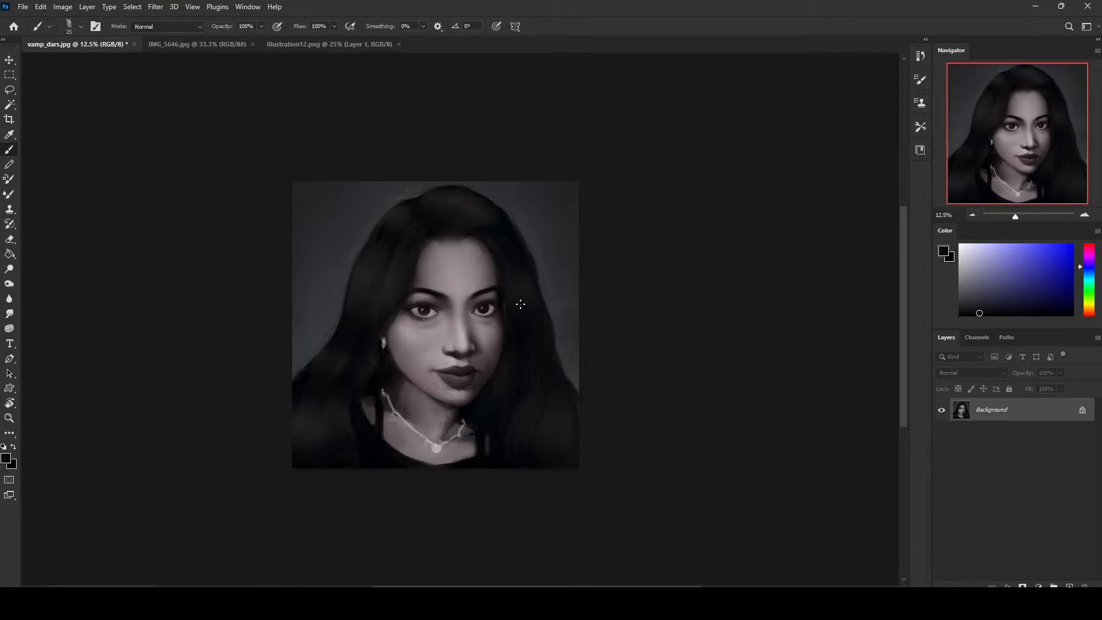
right_click(521, 304)
left_click(574, 442)
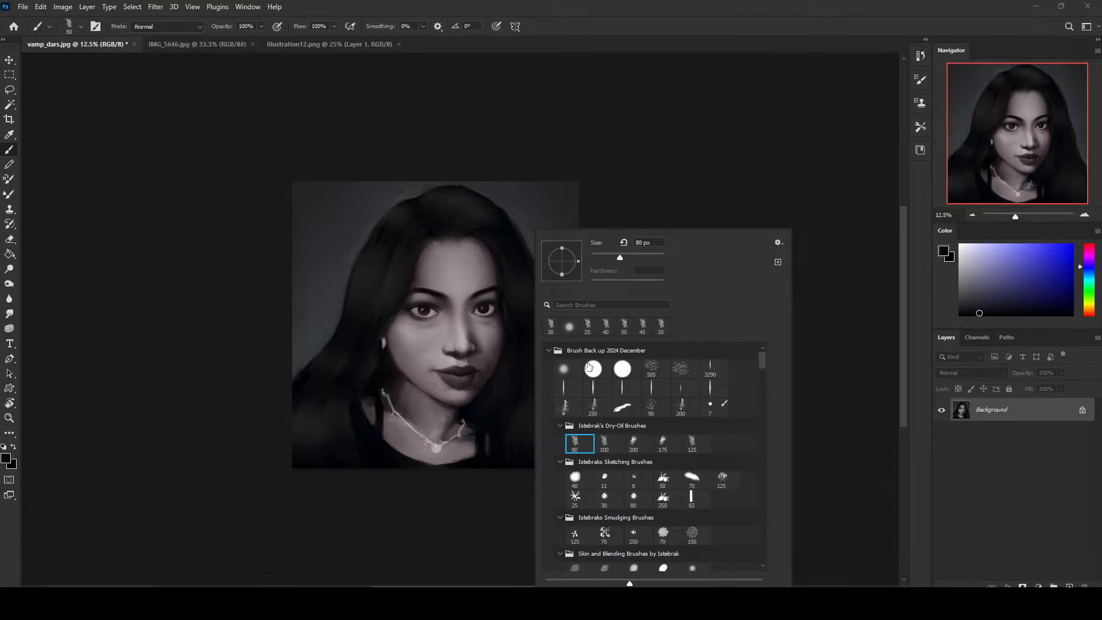
left_click(501, 163)
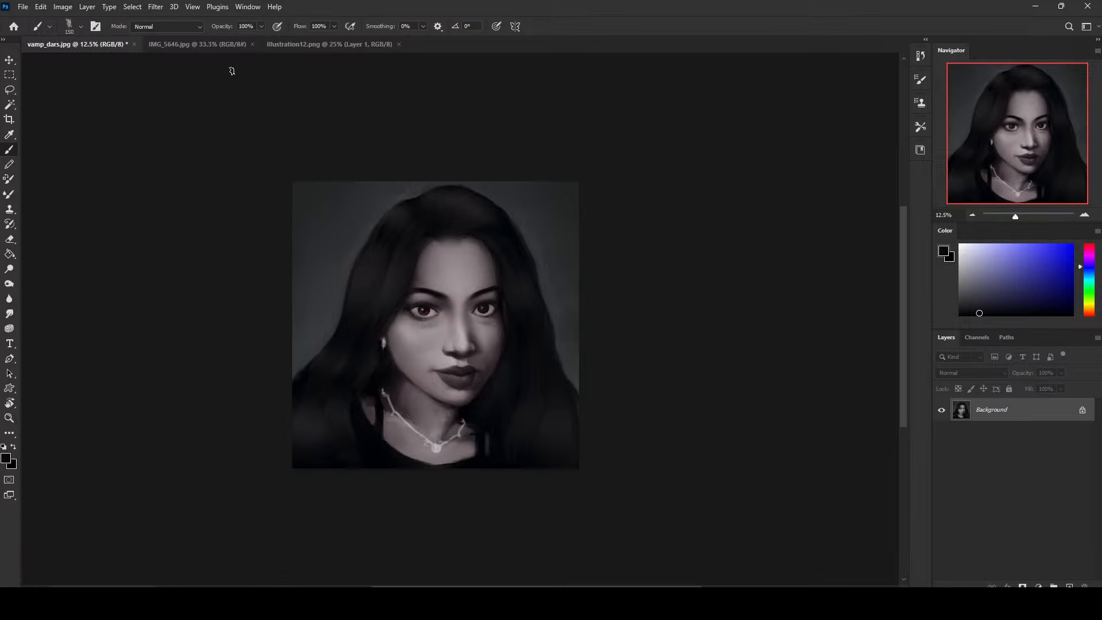
Open Liquify and push the hair's outer edge beside the forehead with a Forward Warp brush of size 900.
left_click(193, 26)
left_click(180, 39)
left_click(155, 7)
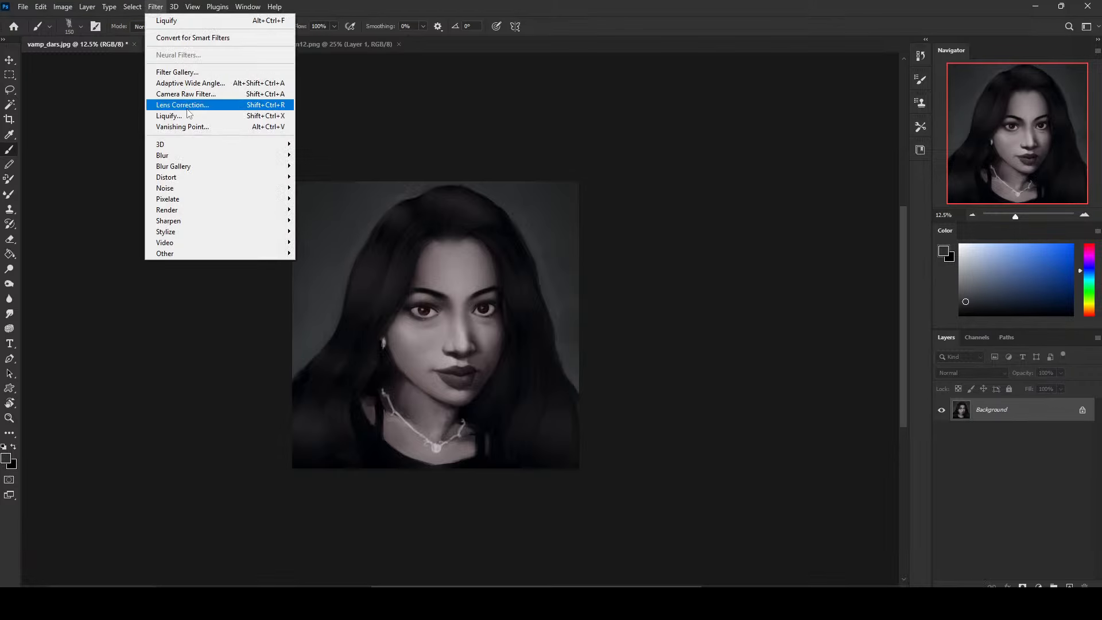
left_click(185, 114)
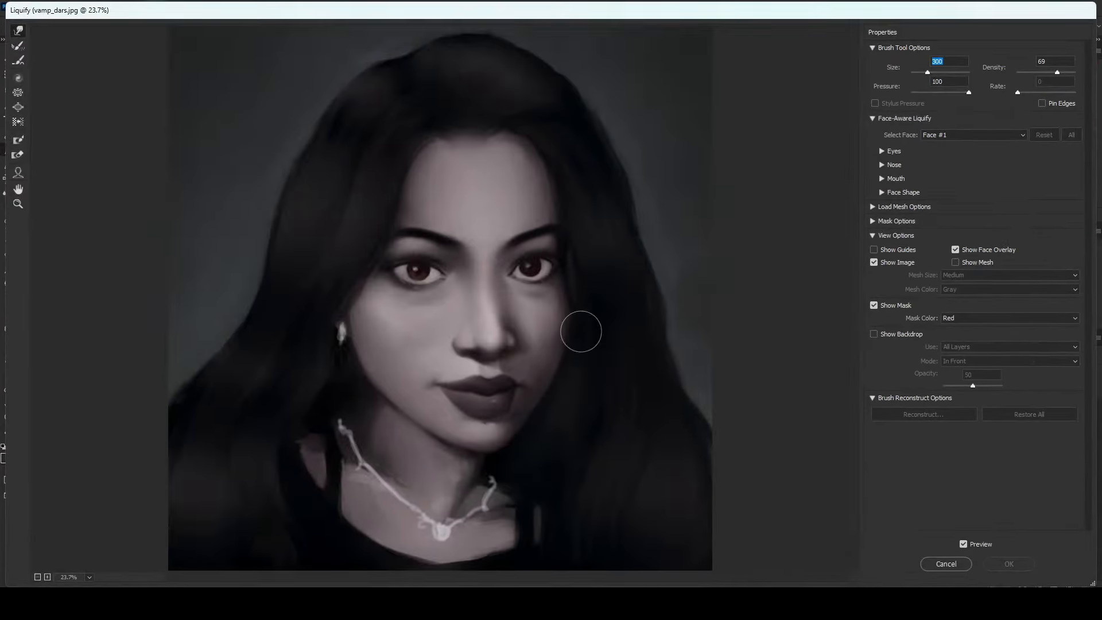
key("ctrl+minus")
key("ctrl+minus")
key("]")
key("]")
key("]")
key("]")
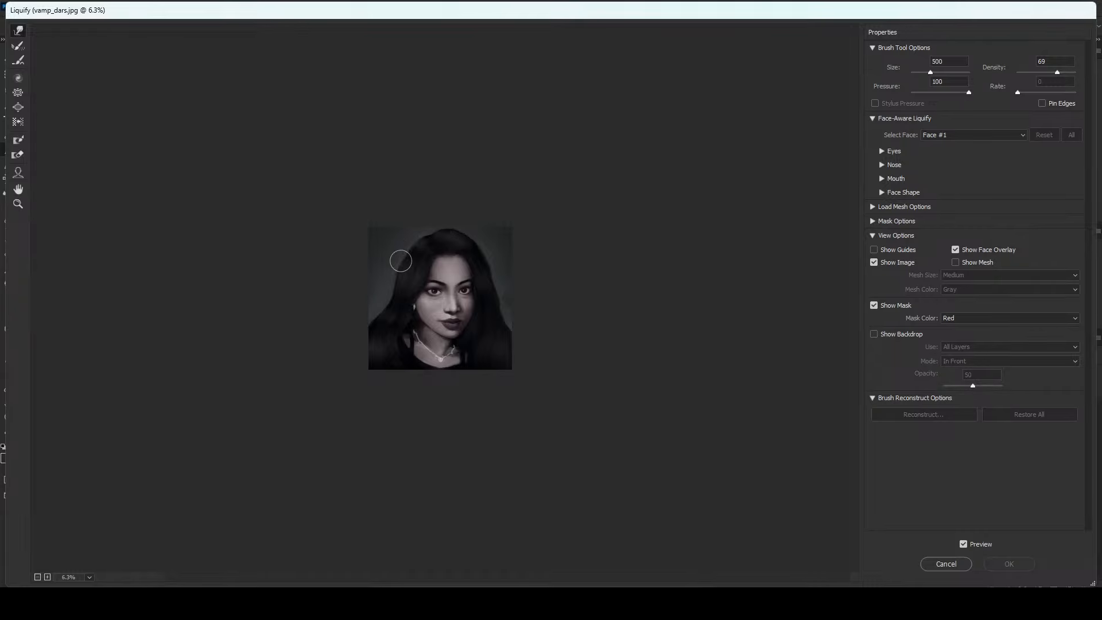
key("]")
key("]")
key("]")
key("]")
left_click_drag(404, 248, 403, 252)
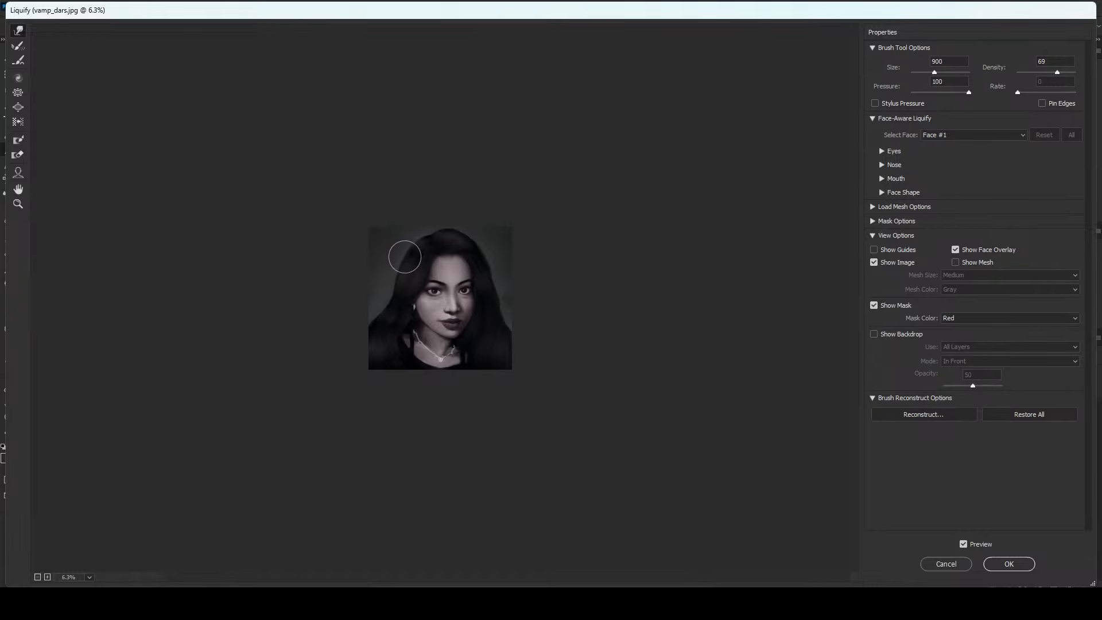
Try to push the hair's outer edge beside the near cheek with a 1500 Forward Warp brush, and undo it.
key("]")
key("]")
key("]")
key("]")
key("]")
left_click_drag(383, 288, 384, 292)
key("]")
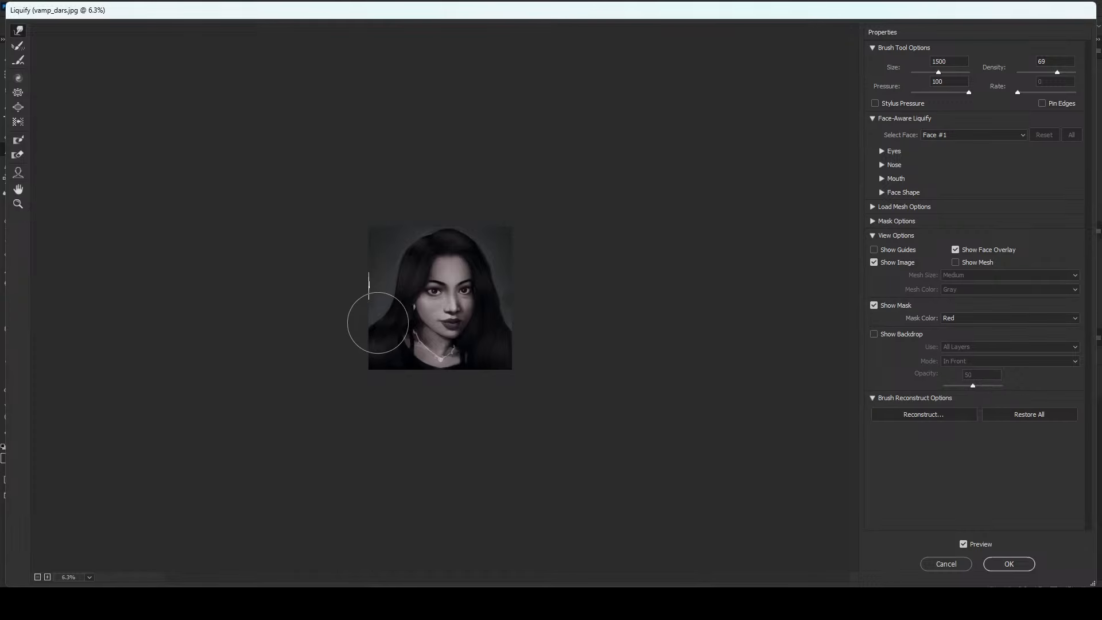
key("ctrl+z")
Reshape the outer hair contours on both sides with large Forward Warp brushes, starting at size 1800.
key("]")
key("]")
key("]")
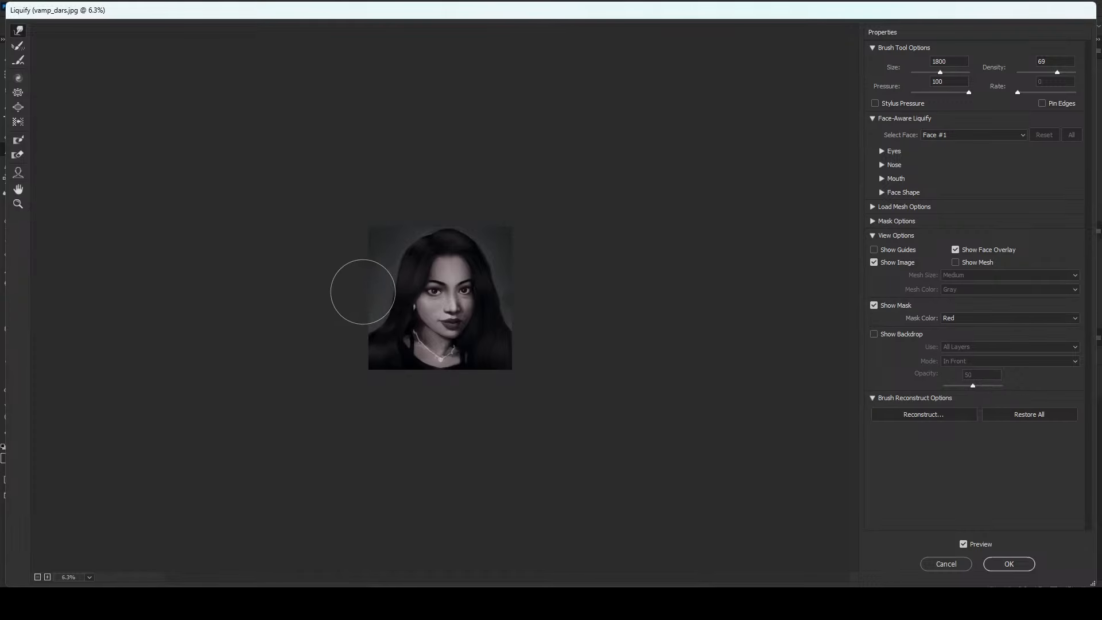
key("bracketleft")
key("bracketleft")
key("bracketleft")
key("bracketleft")
mouse_move(502, 300)
left_mouse_down()
mouse_move(520, 315)
mouse_move(519, 275)
left_mouse_up()
Refine the hair's contour above the far shoulder with Forward Warp brushes of 900 and smaller, and apply the distortion.
key("bracketleft")
key("bracketleft")
key("bracketleft")
key("bracketleft")
key("bracketleft")
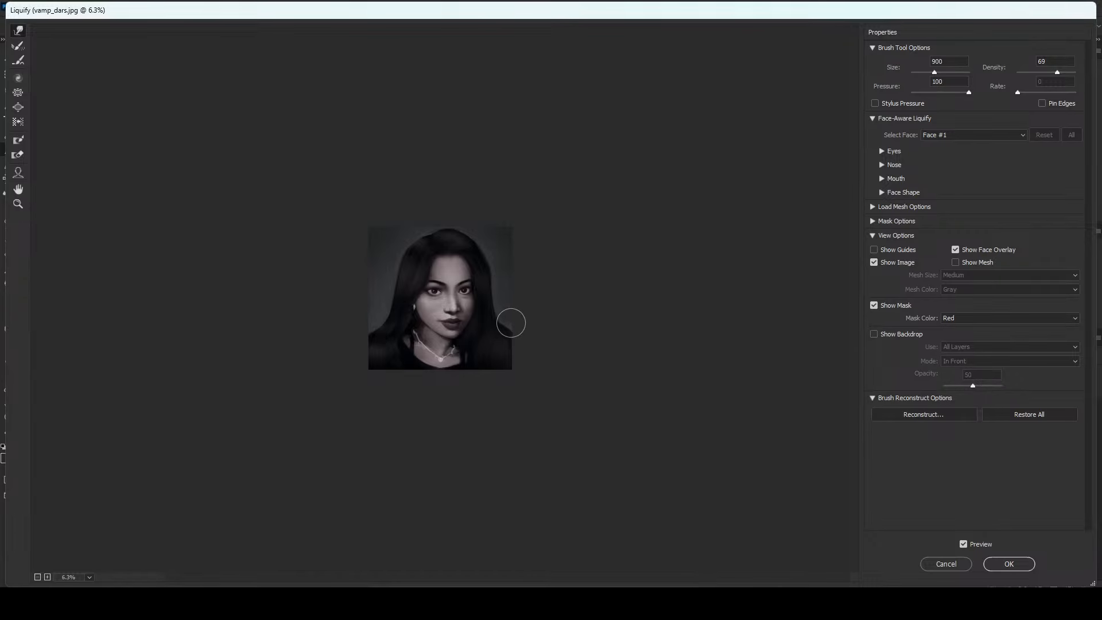
key("bracketleft")
key("bracketleft")
key("bracketleft")
key("bracketleft")
key("bracketleft")
key("bracketright")
key("bracketright")
key("bracketleft")
left_click(1008, 563)
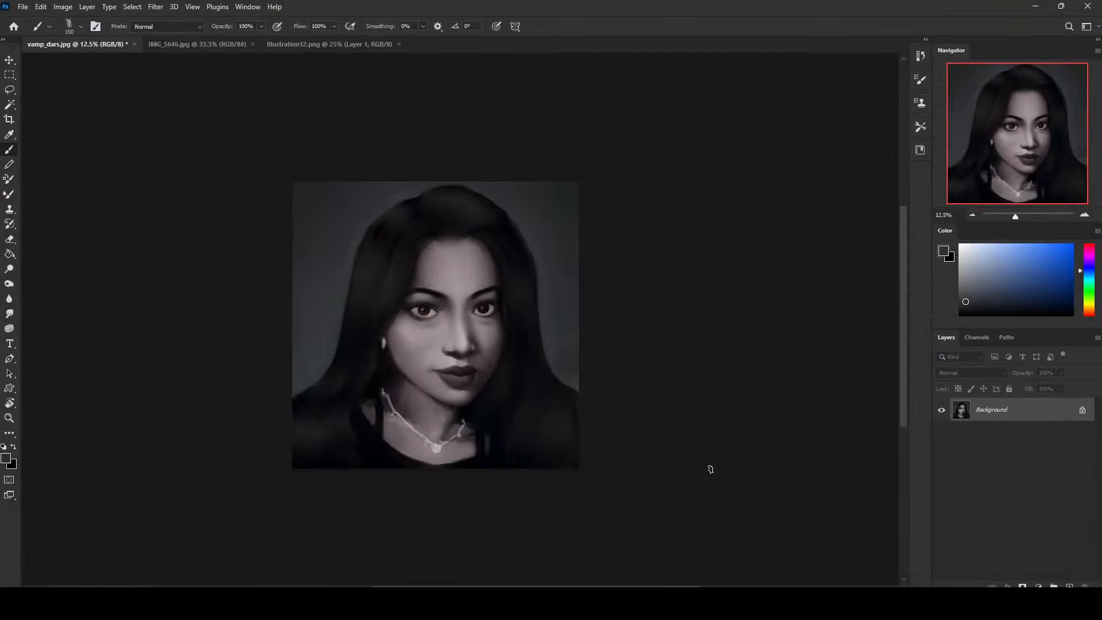
Set the brush colour to bright saturated red, undoing a test stroke along the cheek made in a darker tone.
key("ctrl+minus")
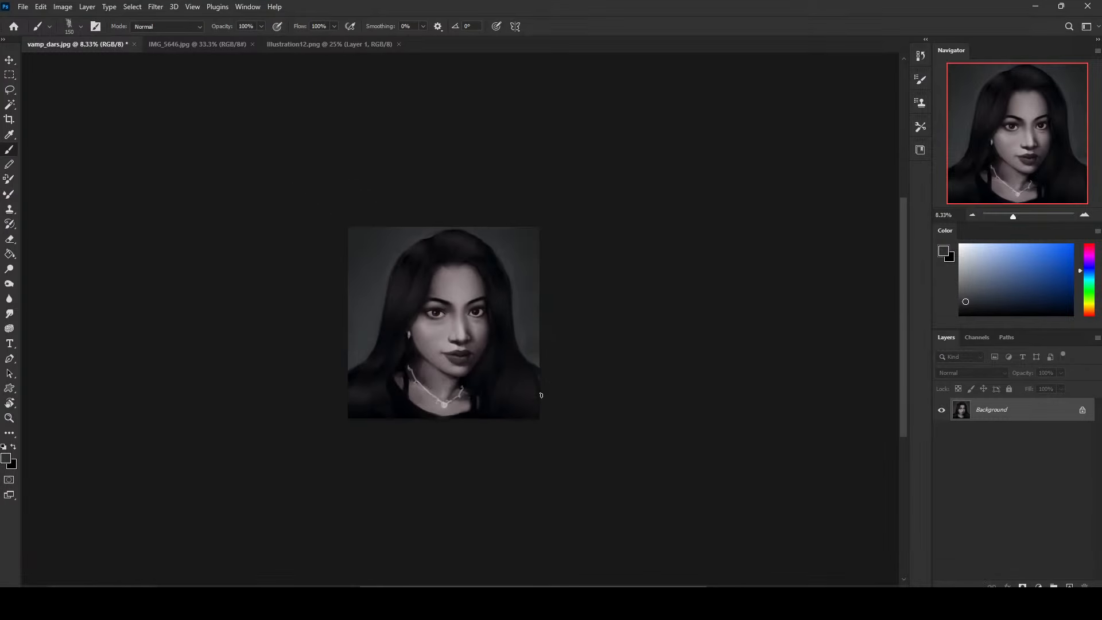
left_click(432, 261, "alt")
left_click_drag(1088, 262, 1093, 234)
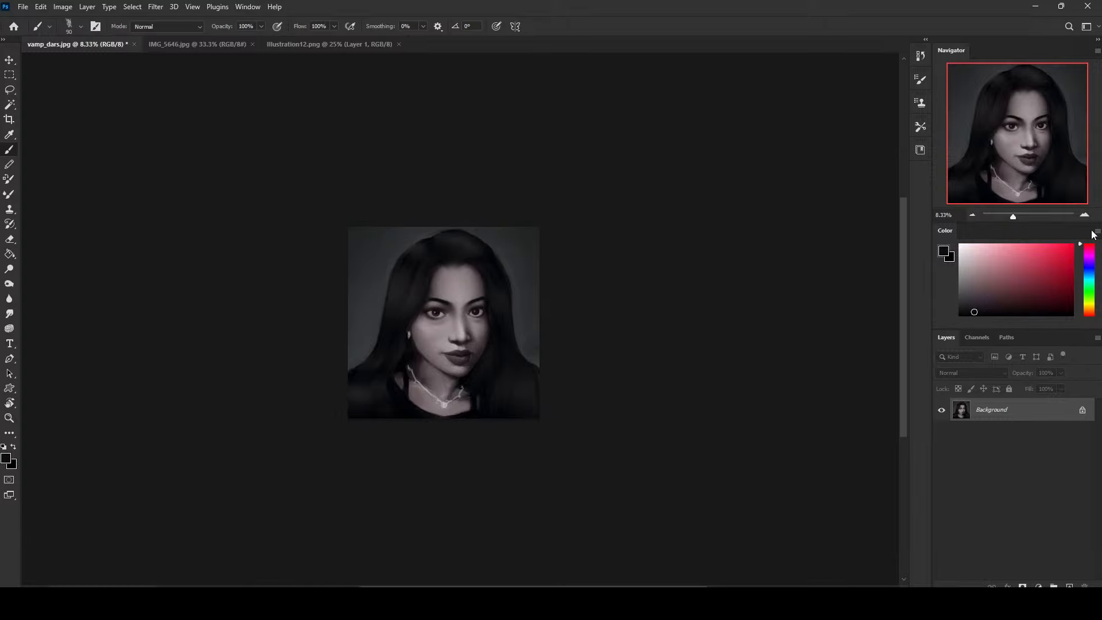
left_click_drag(423, 308, 418, 354)
key("ctrl+z")
left_click(1071, 245)
Sketch red guide lines for hair strands framing both sides of the face from the parting with a size 90 brush.
left_click_drag(445, 261, 381, 386)
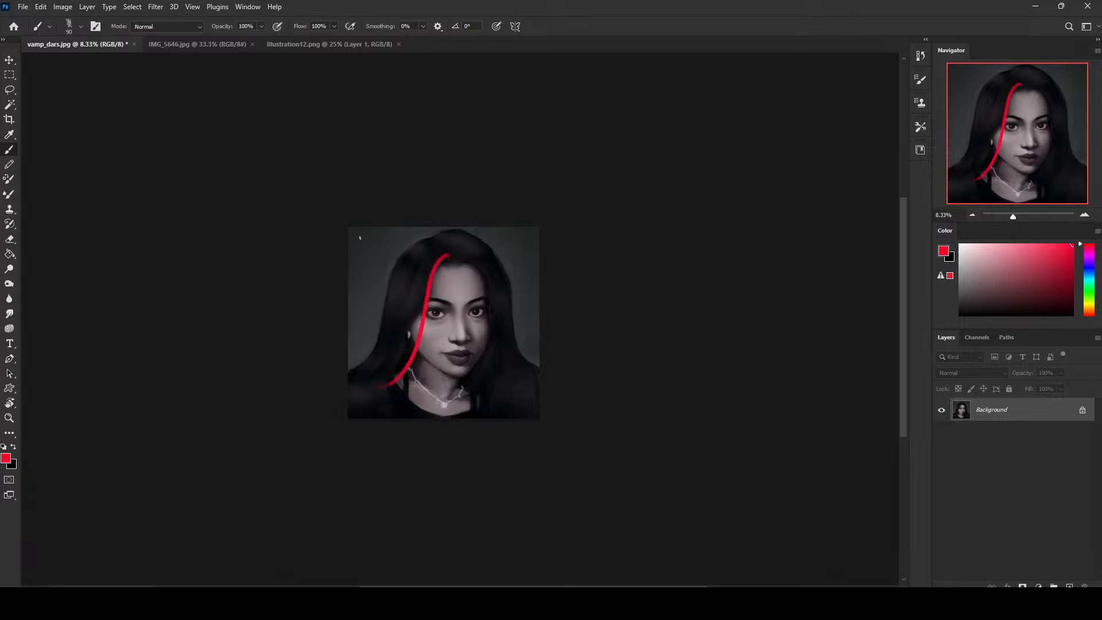
left_click_drag(434, 311, 392, 398)
left_click_drag(454, 262, 499, 398)
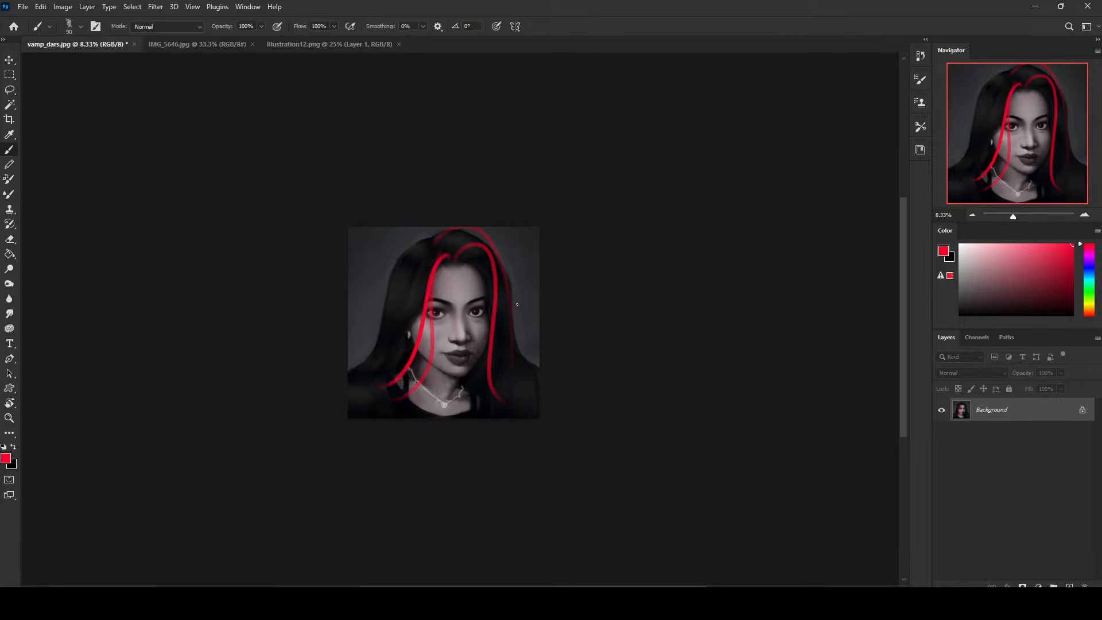
Redraw the red guide along the far side's outer hair and sketch loose flyaway strands beyond the near side.
key("ctrl+z")
left_click_drag(504, 269, 513, 417)
key("ctrl+z")
left_click_drag(503, 274, 514, 417)
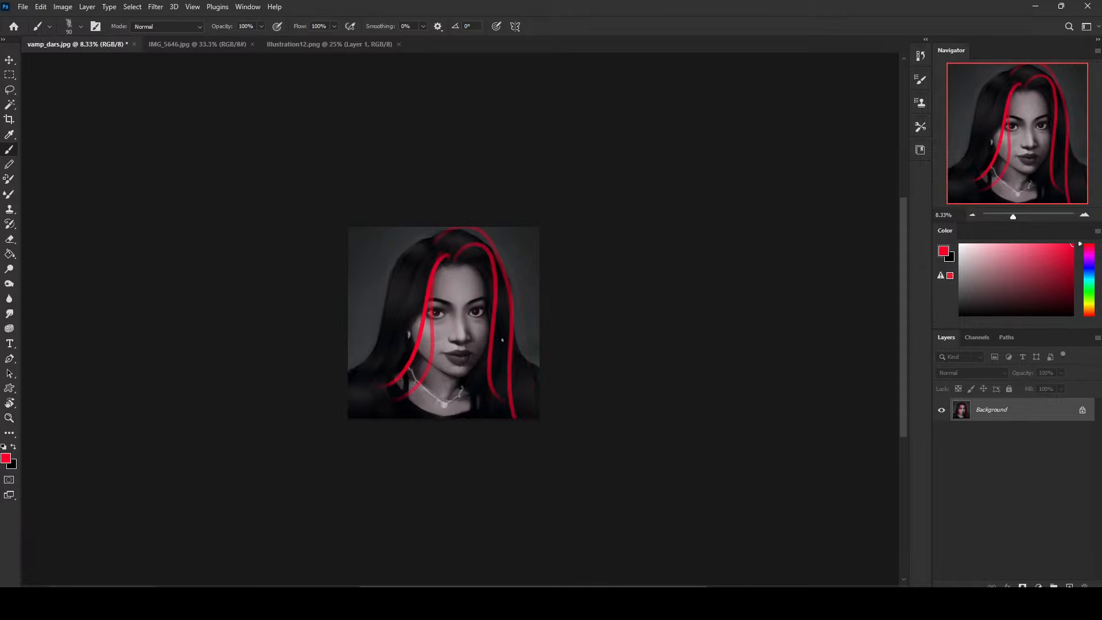
left_click_drag(502, 340, 542, 393)
left_click_drag(449, 250, 393, 309)
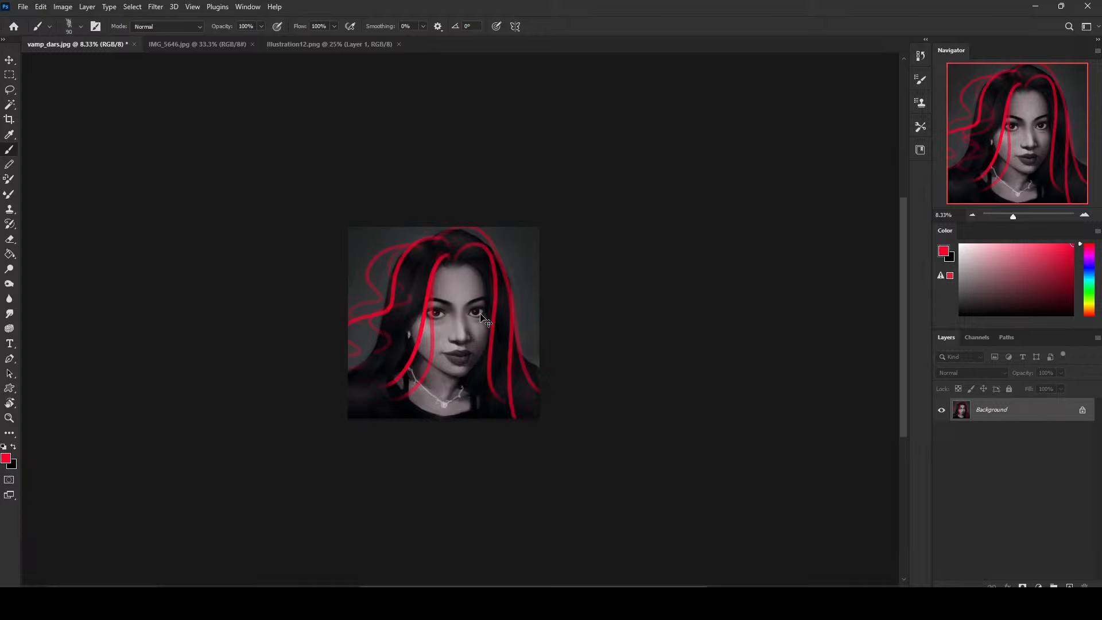
Undo the flyaway sketch, try another red strand down the near side, and undo all the red guide lines.
key("ctrl+z")
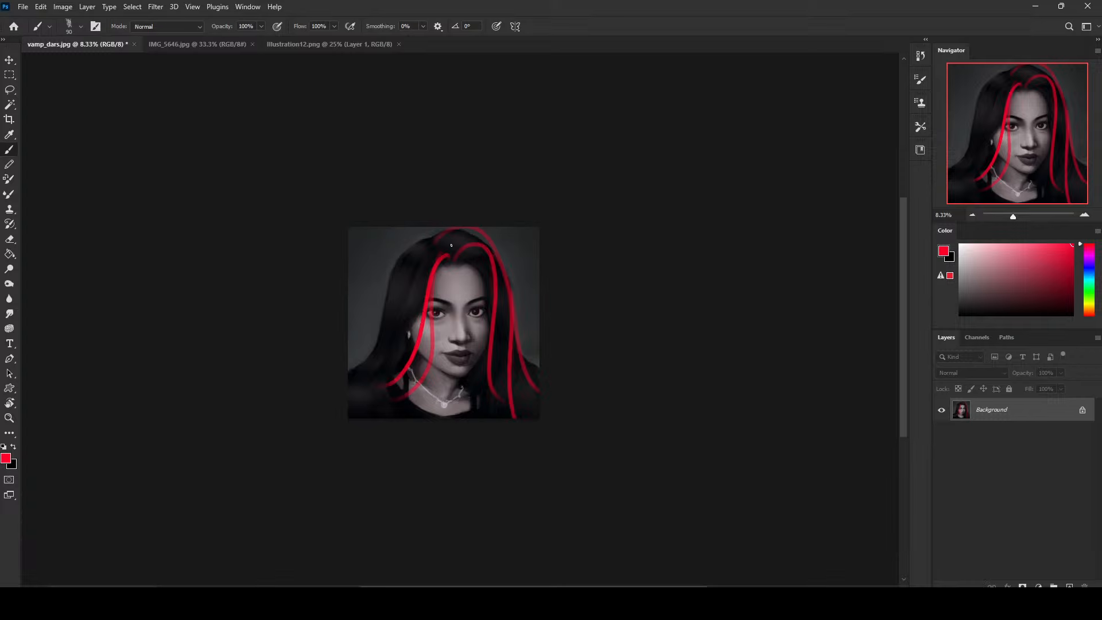
left_click_drag(451, 246, 393, 381)
key("ctrl+z")
key("ctrl+z")
key("ctrl+z")
key("ctrl+z")
key("ctrl+z")
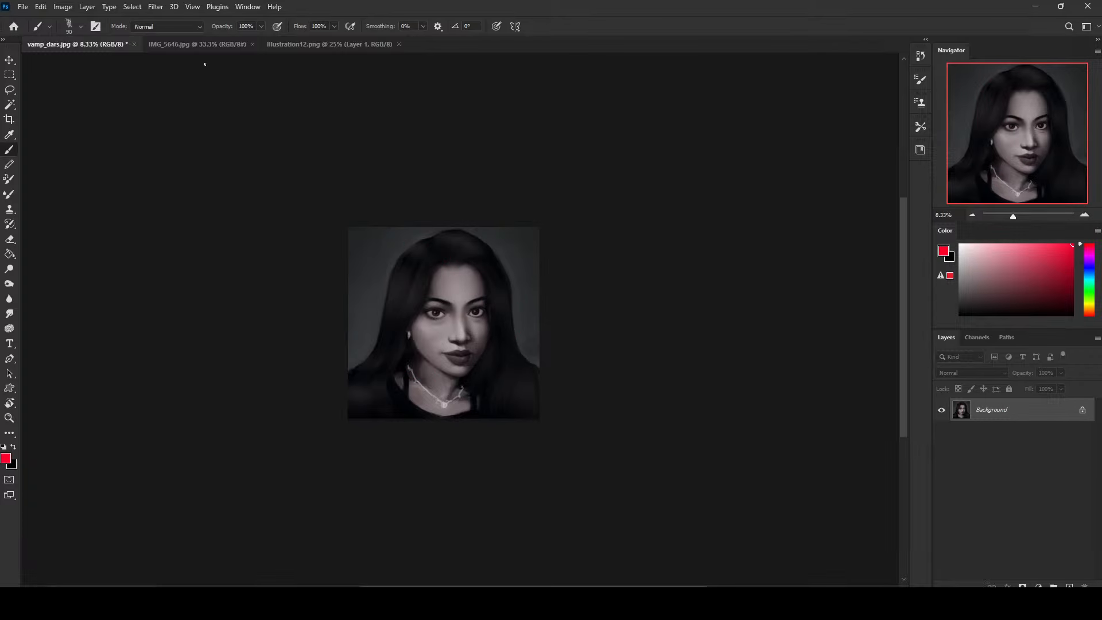
Reopen Liquify and push the near-side hair inward over the neck and strap with Forward Warp brushes around size 1100.
left_click(156, 6)
left_click(198, 116)
key("ctrl+minus")
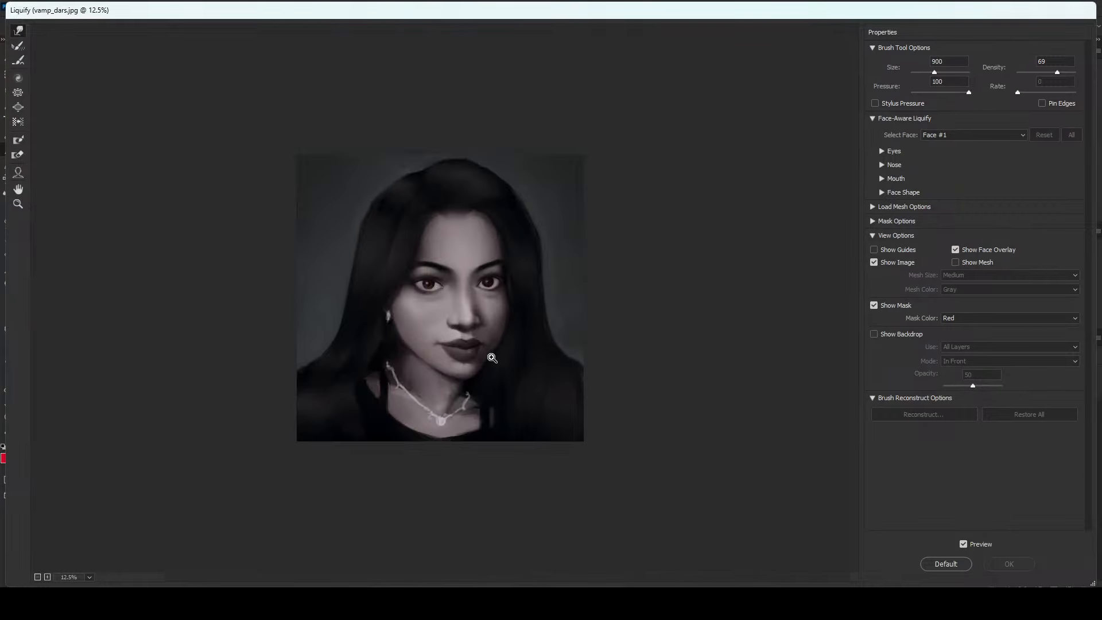
key("ctrl+minus")
key("bracketright")
key("bracketright")
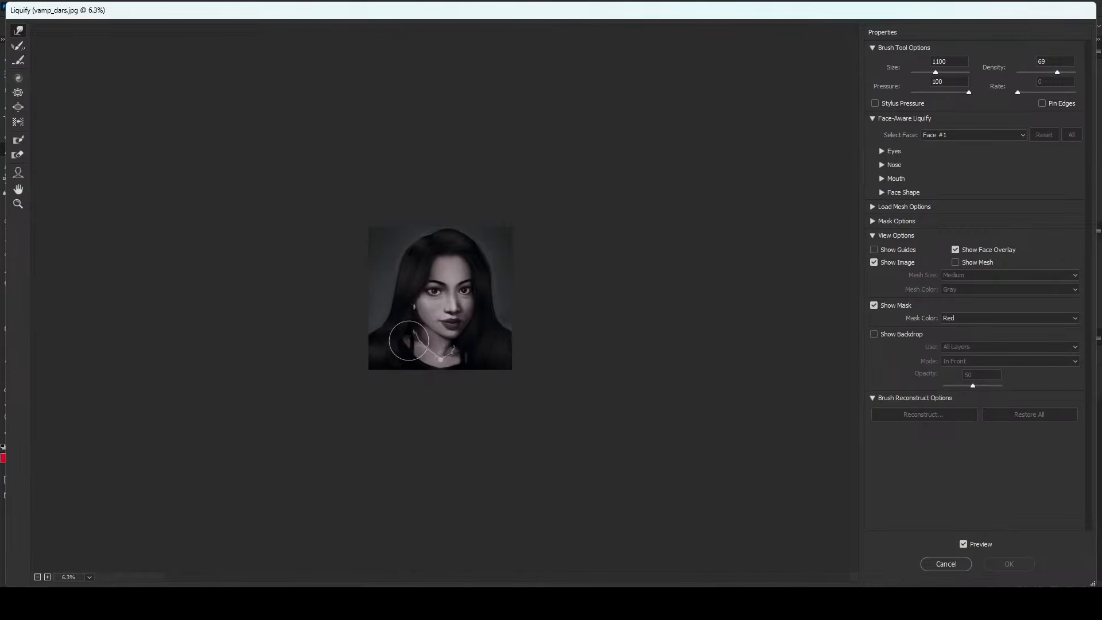
key("bracketright")
mouse_move(394, 334)
left_mouse_down()
mouse_move(403, 350)
mouse_move(401, 332)
left_mouse_up()
key("bracketleft")
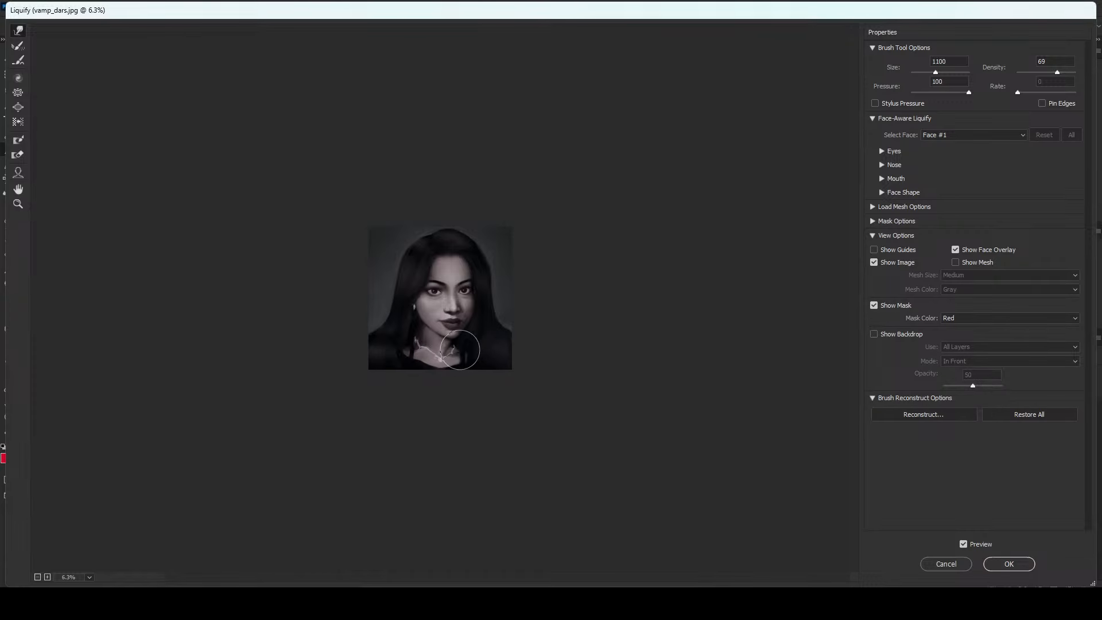
Refine the hair around the neckline with smaller Forward Warp brushes, returning the brush size to 900.
key("bracketleft")
key("bracketleft")
key("bracketleft")
key("bracketleft")
key("bracketleft")
key("bracketleft")
key("bracketleft")
key("bracketright")
key("bracketright")
key("bracketright")
key("bracketright")
key("bracketright")
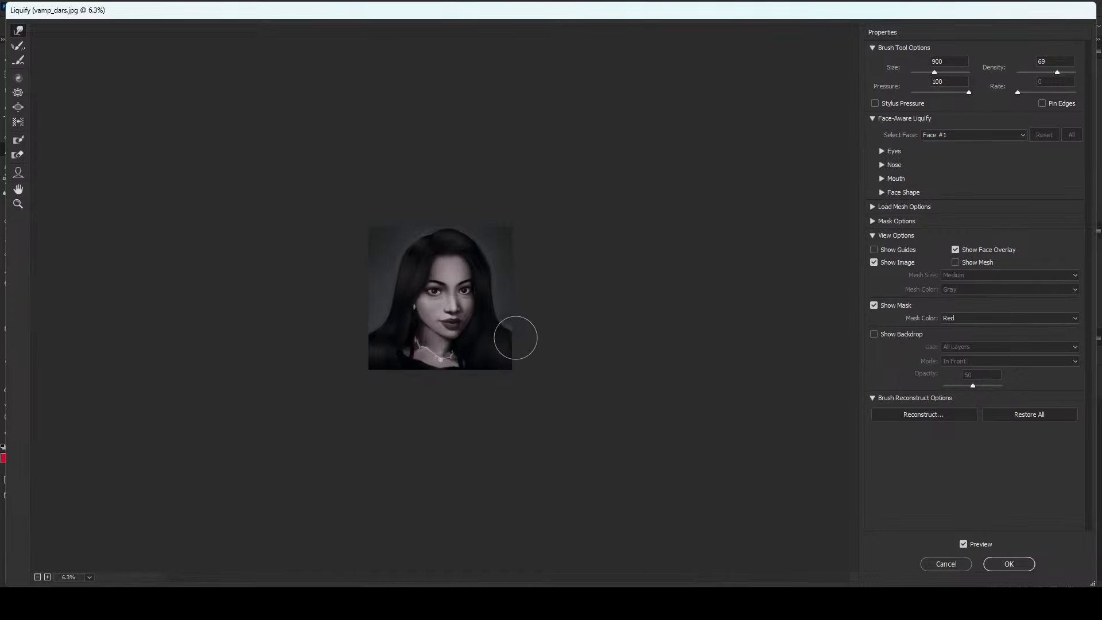
Reshape the lower hair and shoulders with Forward Warp brushes up to size 2300, and apply the distortion.
key("bracketright")
key("bracketright")
key("bracketright")
key("bracketright")
key("bracketright")
key("bracketright")
key("bracketright")
key("bracketright")
key("bracketright")
key("bracketright")
key("bracketright")
key("bracketright")
key("bracketright")
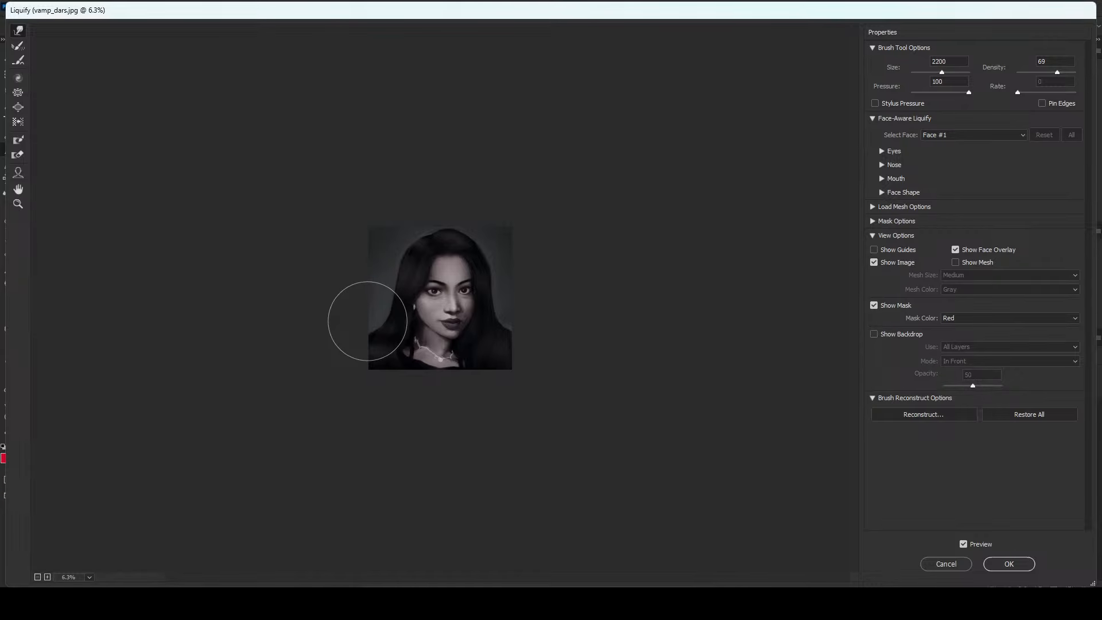
key("bracketright")
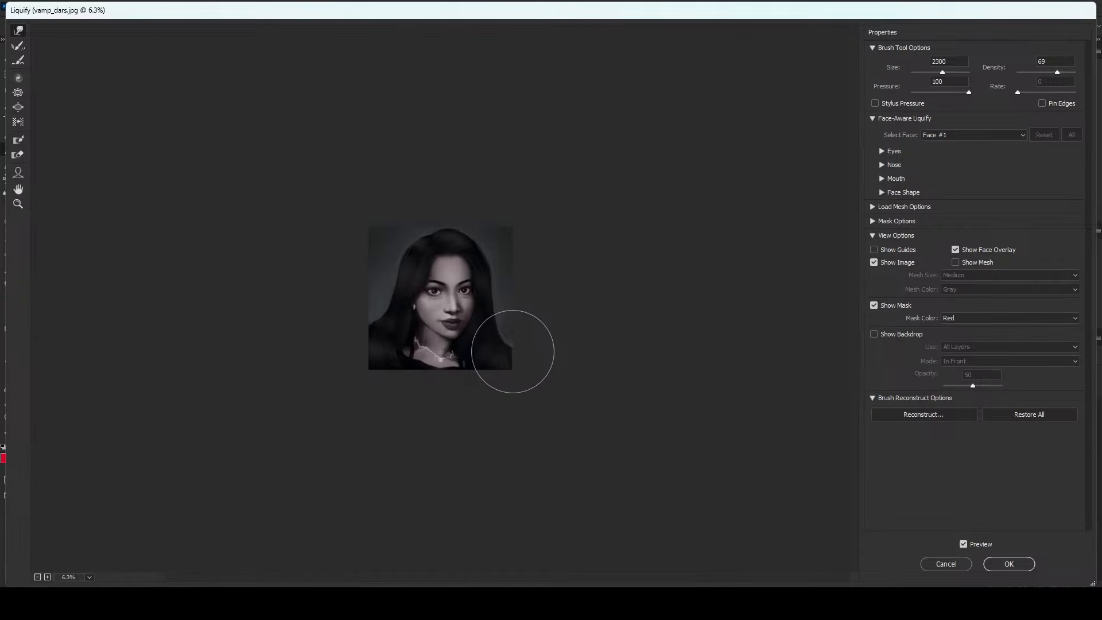
key("bracketleft")
left_click(1022, 561)
Choose the size 80 dry-oil brush with a near-black colour, and add a new empty layer.
mouse_move(456, 259)
left_mouse_down()
mouse_move(437, 273)
mouse_move(377, 414)
left_mouse_up()
key("ctrl+d")
key("b")
right_click(491, 287)
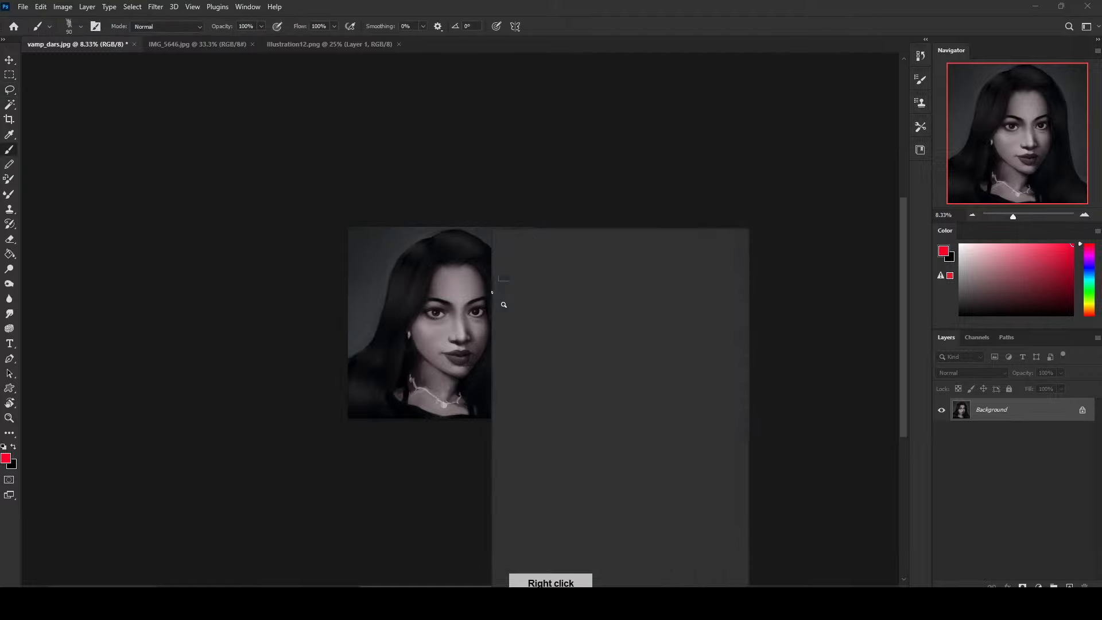
double_click(551, 440)
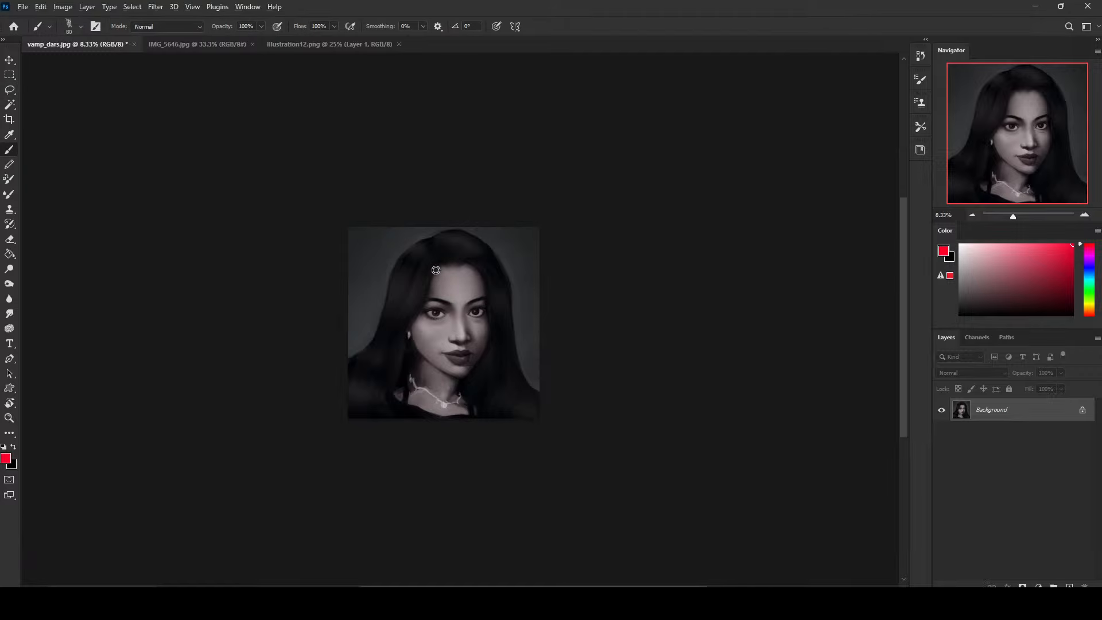
key("d")
key("ctrl+shift+alt+n")
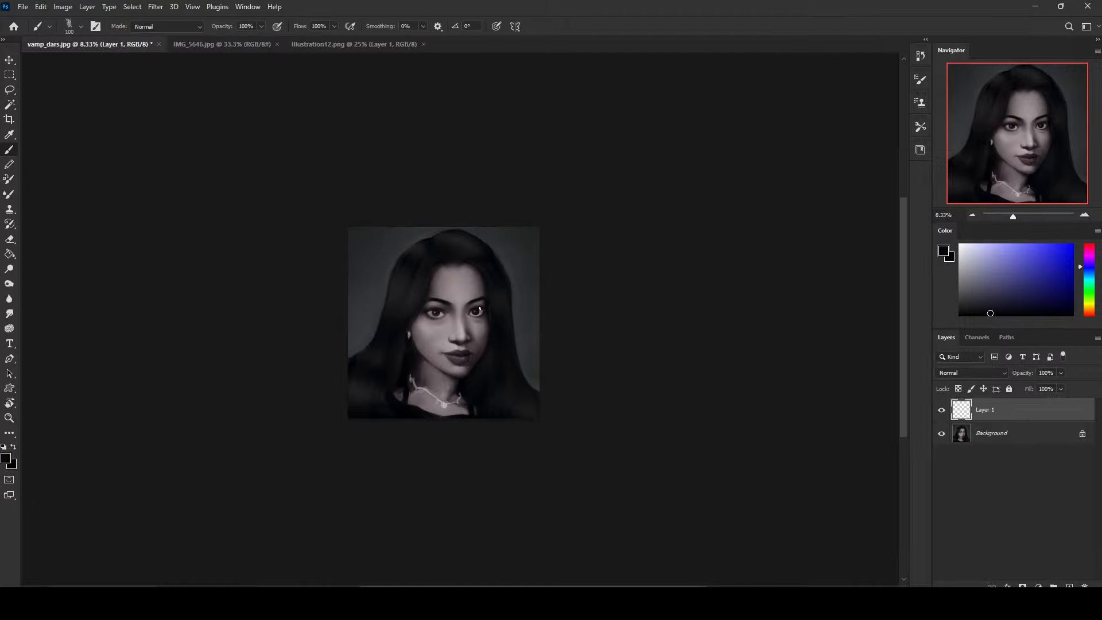
Paint a loose dark strand from the hairline across the near eye and cheek to the neck with a size 150 brush.
left_click_drag(434, 267, 414, 403)
key("ctrl+z")
mouse_move(444, 266)
left_mouse_down()
mouse_move(391, 398)
mouse_move(441, 282)
mouse_move(426, 357)
left_mouse_up()
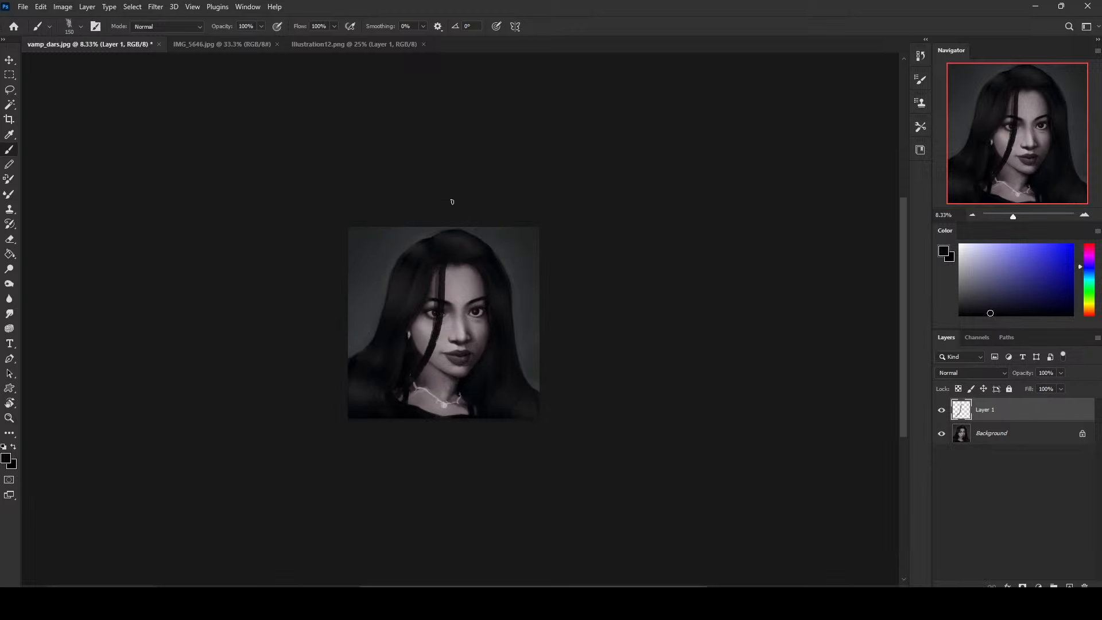
left_click_drag(443, 274, 425, 356)
left_click(407, 284, "alt")
mouse_move(443, 268)
left_mouse_down()
mouse_move(418, 377)
mouse_move(421, 353)
left_mouse_up()
key("ctrl+z")
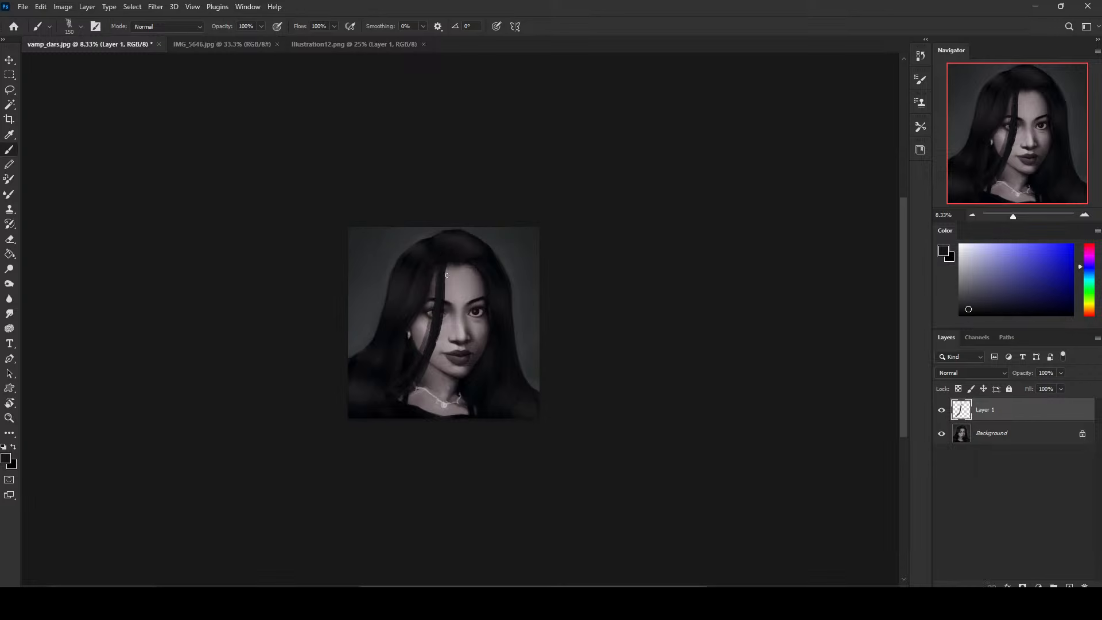
Give the Eraser the size 100 dry-oil tip and try to trim the strand's inner edge.
key("e")
right_click(490, 290)
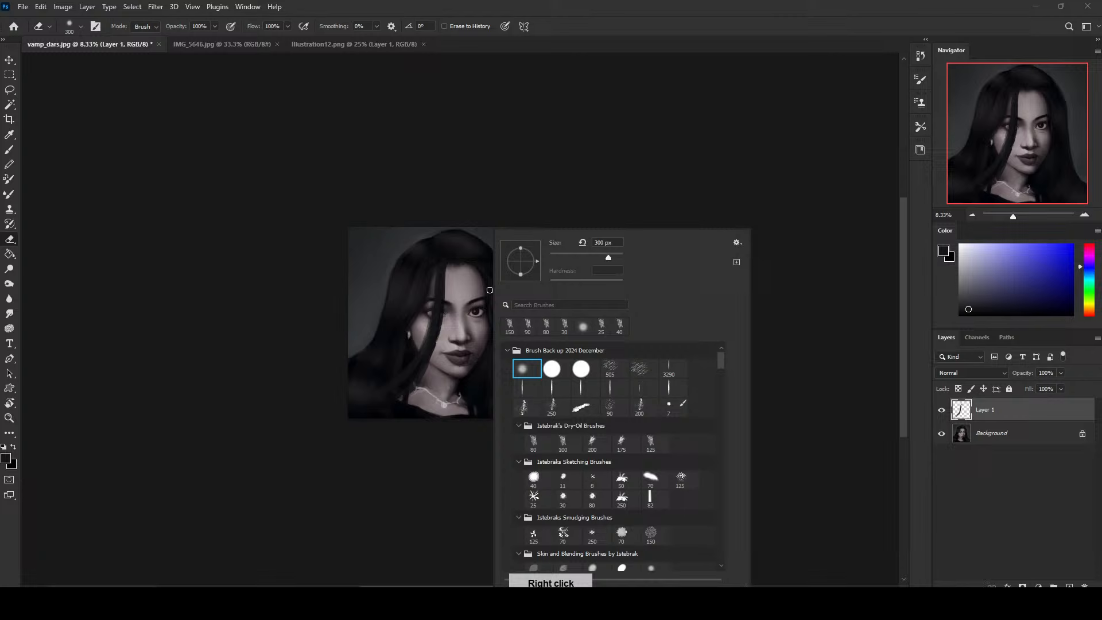
left_click(539, 439)
left_click(568, 444)
left_click(709, 139)
left_click_drag(446, 270, 425, 370)
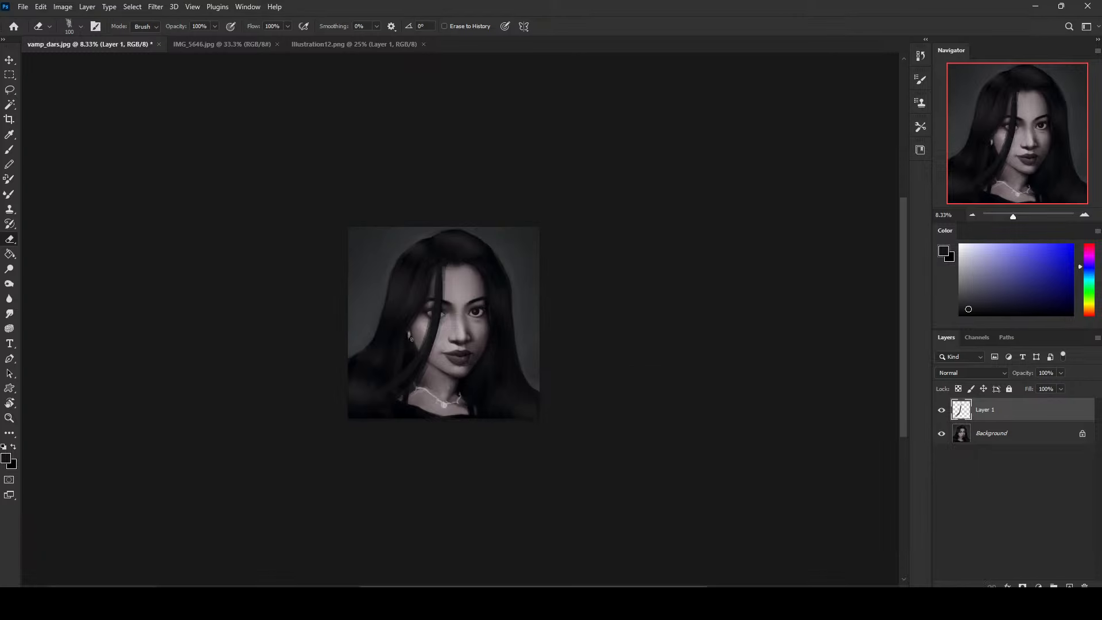
key("ctrl+z")
left_click_drag(446, 270, 427, 361)
key("ctrl+z")
Thin the strand from the forehead down to the shoulder with the Eraser, using a tip size of 175.
left_click_drag(448, 272, 388, 400)
left_click_drag(442, 304, 435, 318)
left_click_drag(415, 378, 377, 416)
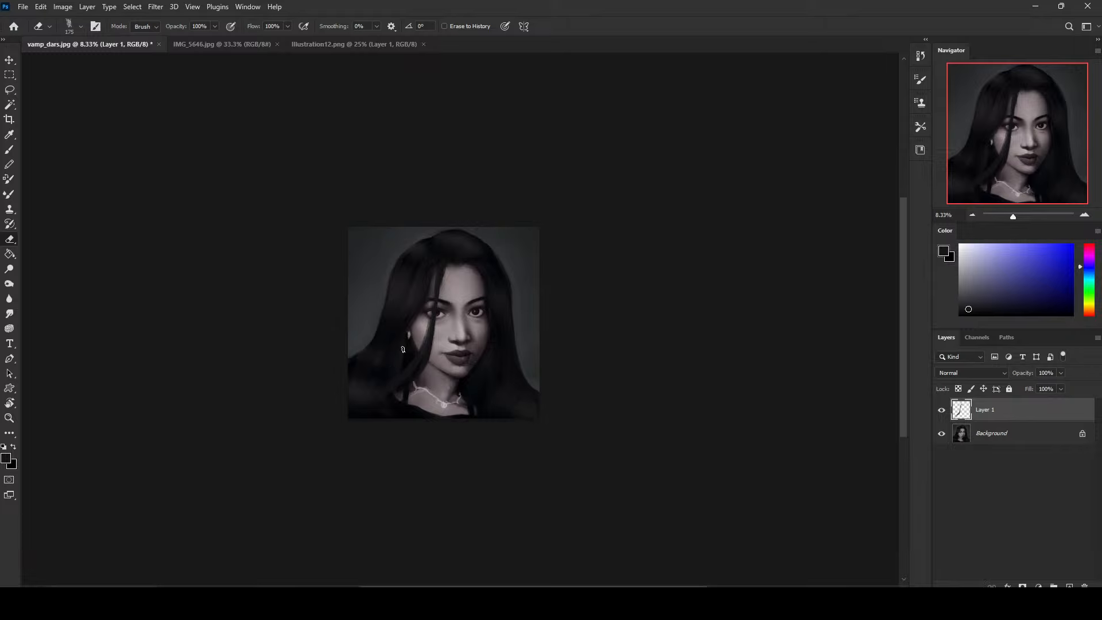
Paint a thin second strand from the hairline down the near cheek in a sampled hair tone with a size 70 brush.
key("b")
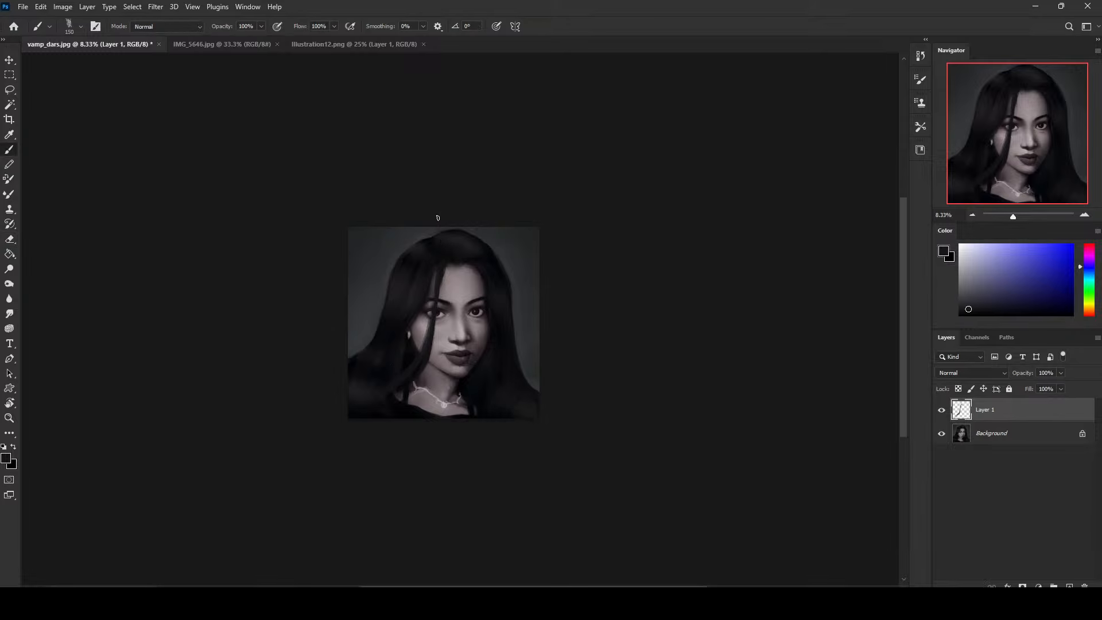
left_click_drag(408, 368, 432, 312)
key("bracketleft")
key("bracketleft")
key("ctrl+z")
left_click(415, 327, "alt")
left_click(410, 354, "alt")
left_click_drag(438, 265, 418, 347)
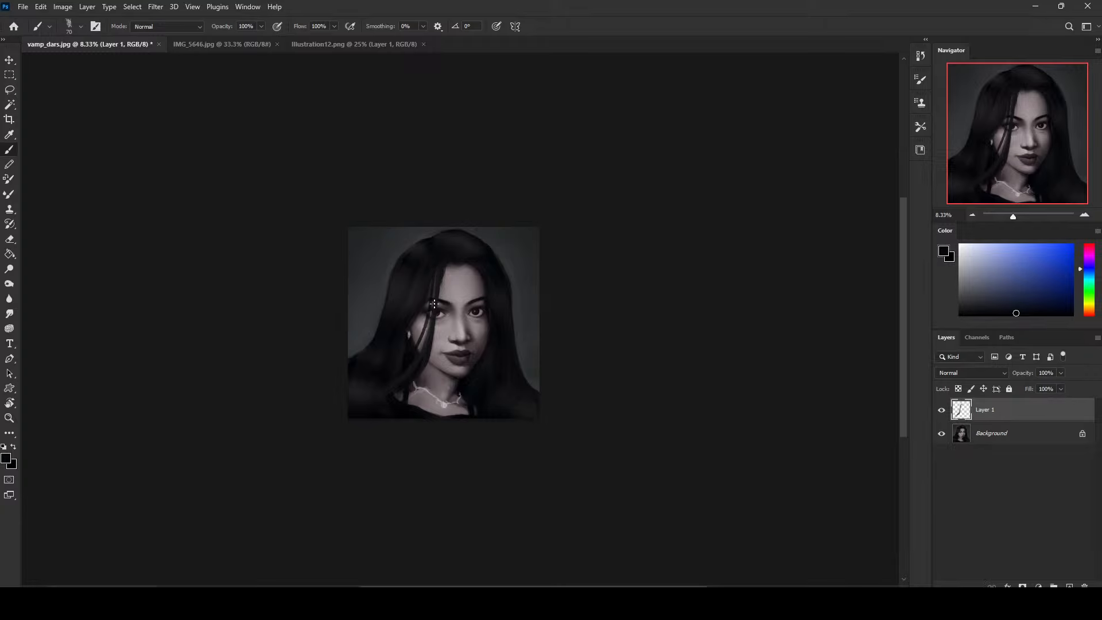
Undo the thin cheek strand and repaint it from the hairline past the near eye to the cheek.
key("ctrl+z")
left_click_drag(442, 275, 419, 348)
key("ctrl+z")
left_click_drag(443, 282, 433, 336)
key("v")
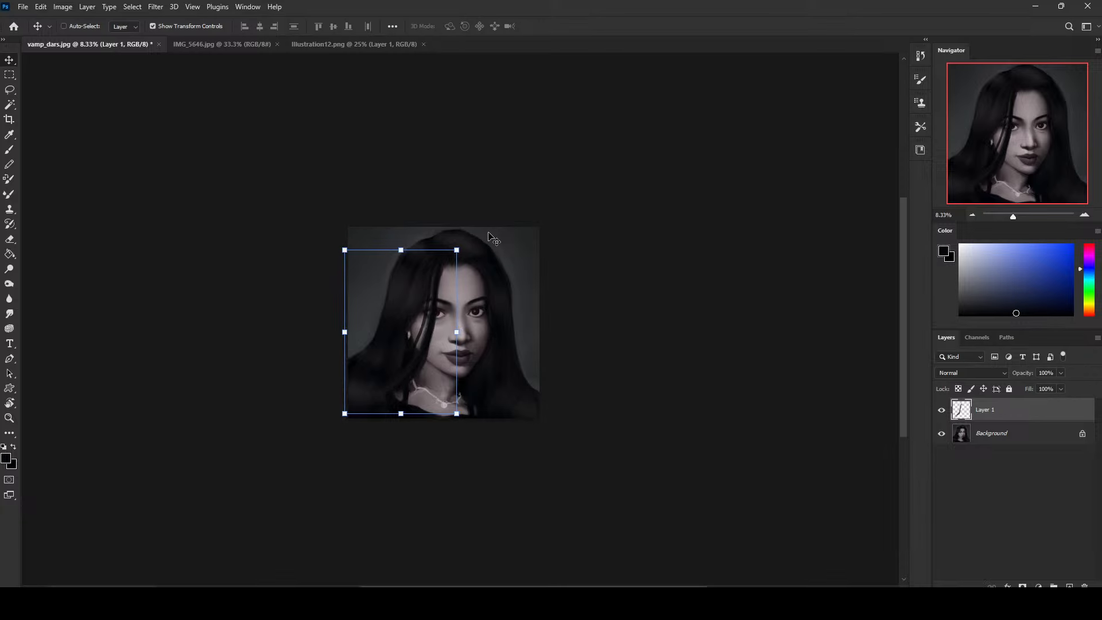
key("b")
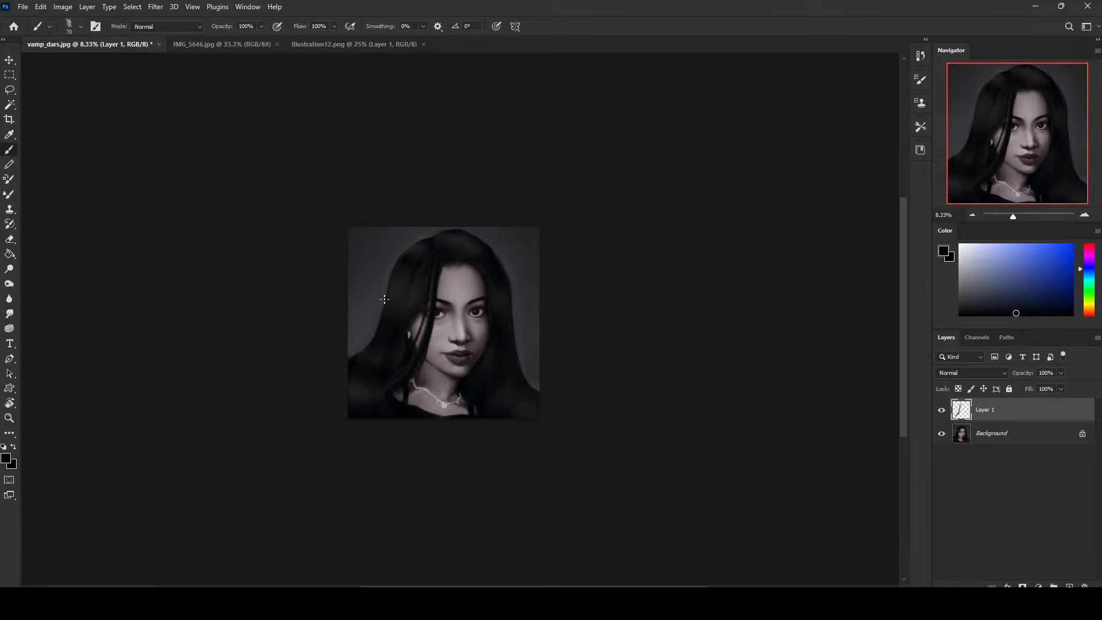
Try to paint another short strand down the near cheek in sampled hair tones with a size 80 brush.
left_click(432, 327, "alt")
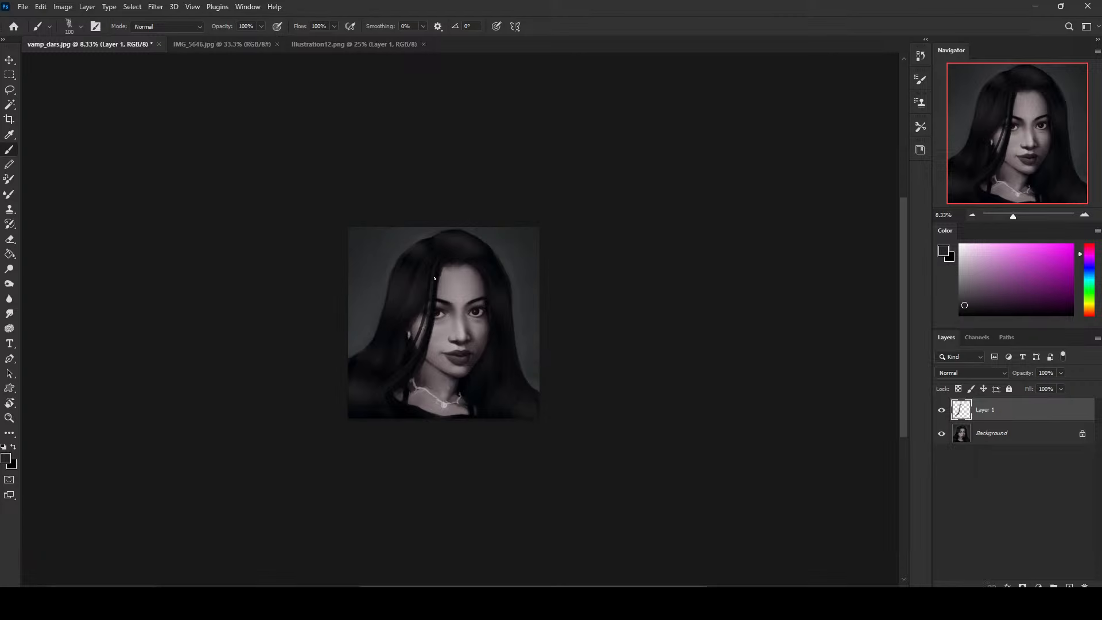
key("ctrl+z")
key("ctrl+z")
left_click(487, 360, "alt")
left_click_drag(423, 314, 416, 354)
key("ctrl+z")
left_click_drag(424, 314, 416, 339)
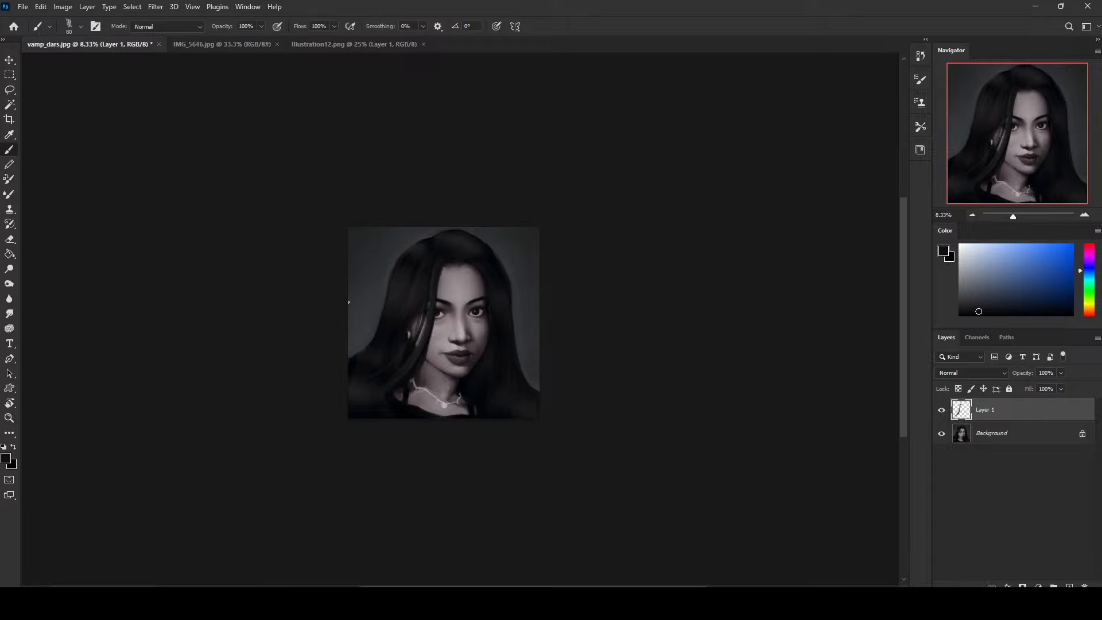
key("ctrl+z")
Try long wavy strands from the crown down both outer sides of the hair in a sampled dark tone at brush size 80.
left_click(397, 384, "alt")
left_click(391, 394, "alt")
left_click(470, 262, "alt")
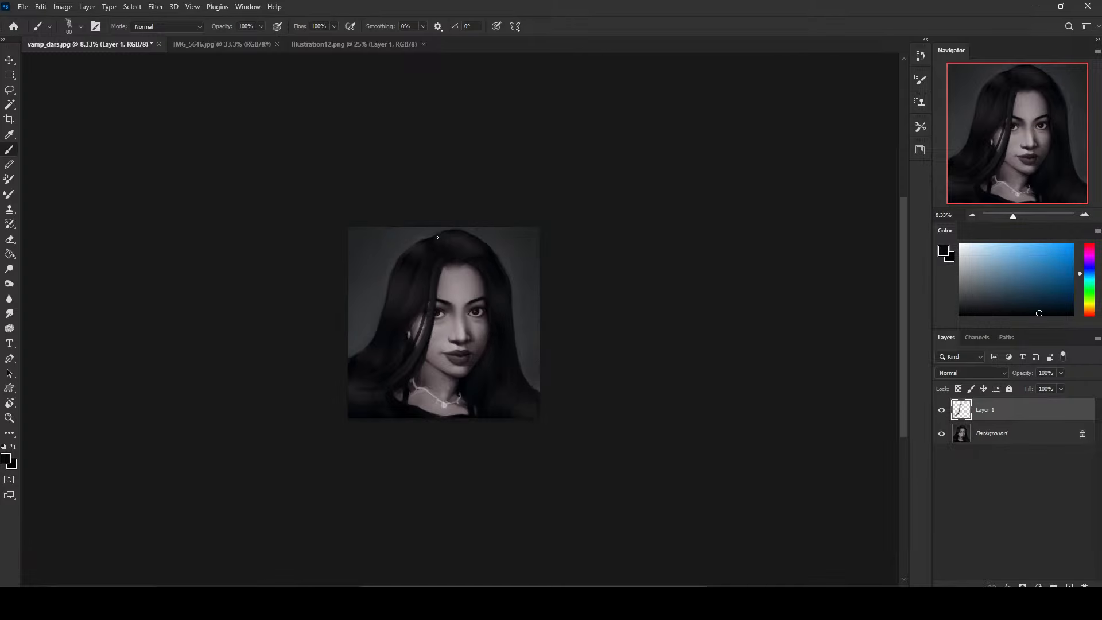
mouse_move(414, 244)
left_mouse_down()
mouse_move(350, 347)
mouse_move(358, 319)
mouse_move(349, 352)
left_mouse_up()
key("ctrl+z")
mouse_move(473, 235)
left_mouse_down()
mouse_move(523, 306)
mouse_move(526, 357)
mouse_move(540, 390)
left_mouse_up()
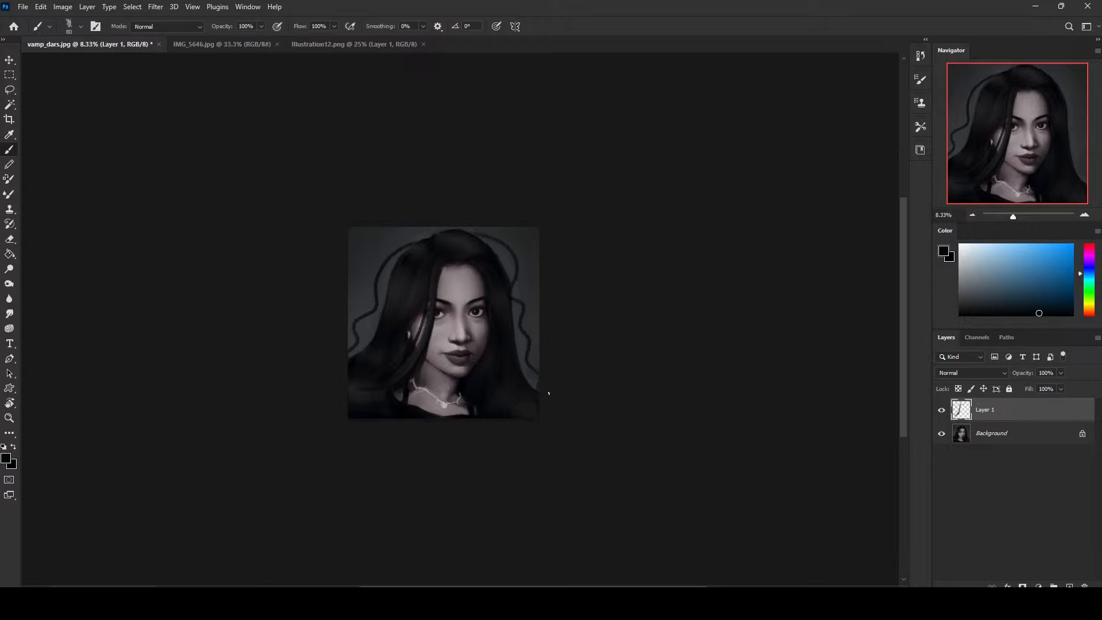
key("ctrl+z")
key("ctrl+z")
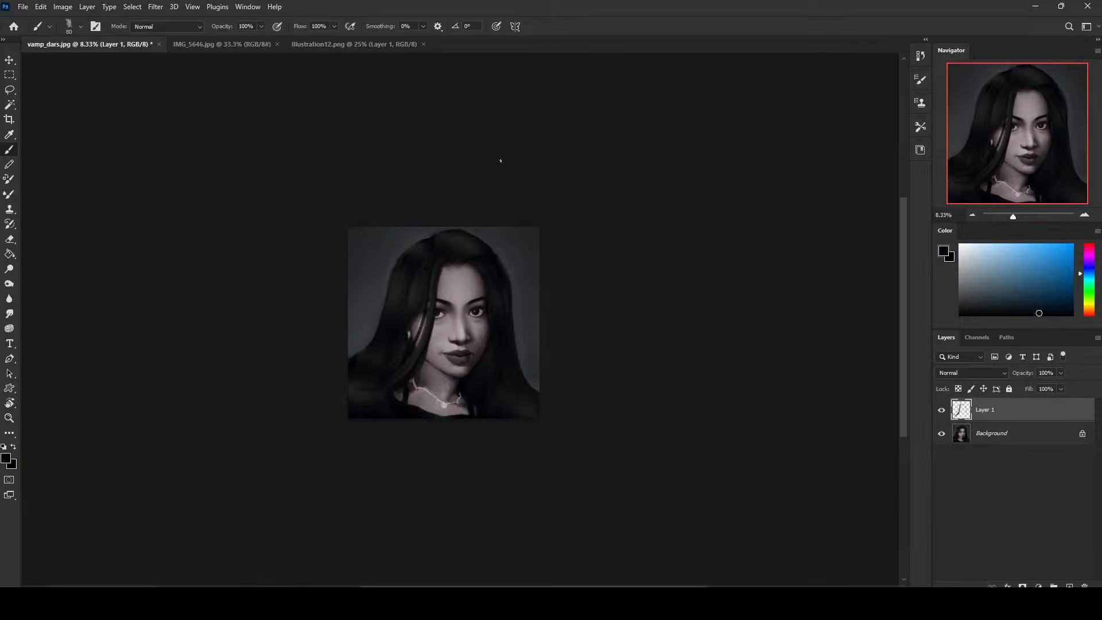
Paint fine flyaway strands curving around both outer sides of the hair with a size 60 brush.
left_click_drag(416, 243, 378, 322)
key("ctrl+z")
left_click_drag(518, 315, 518, 361)
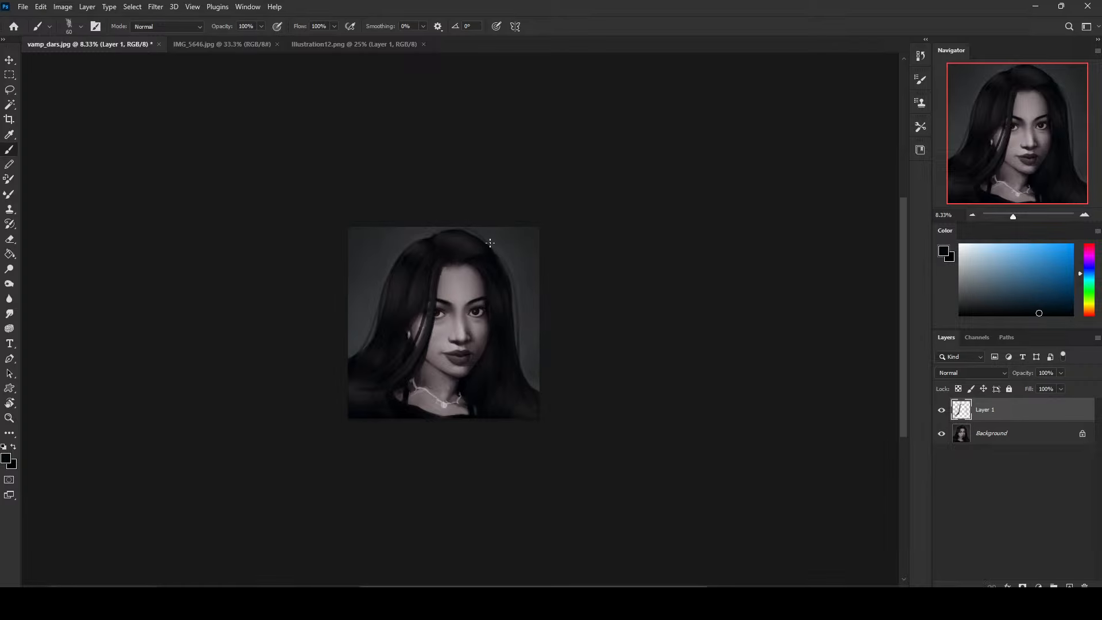
left_click_drag(491, 245, 519, 344)
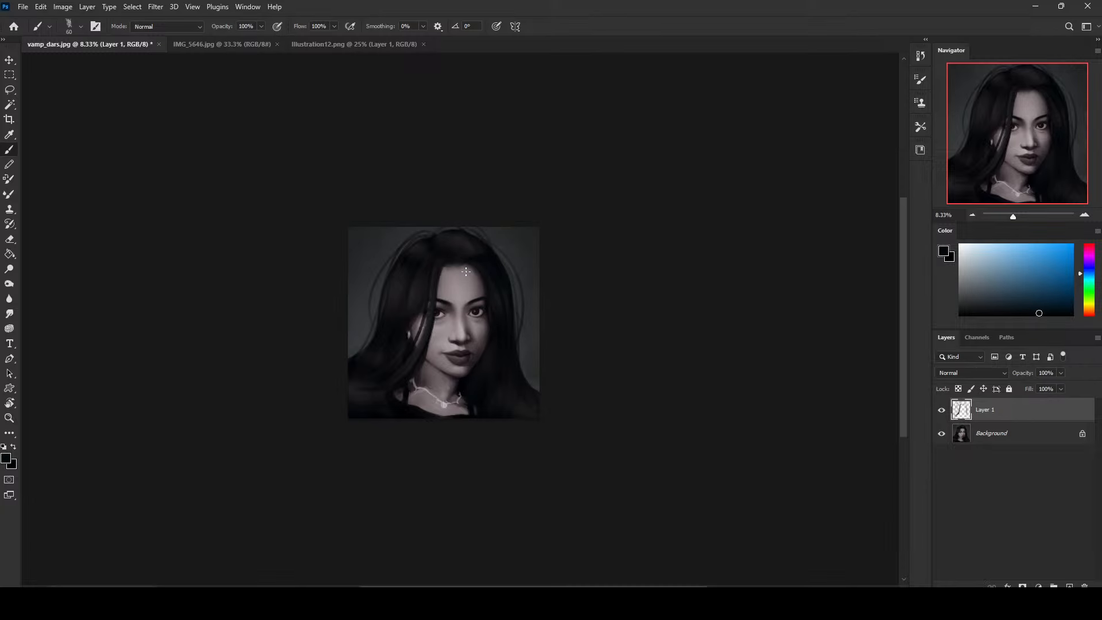
left_click(448, 256, "alt")
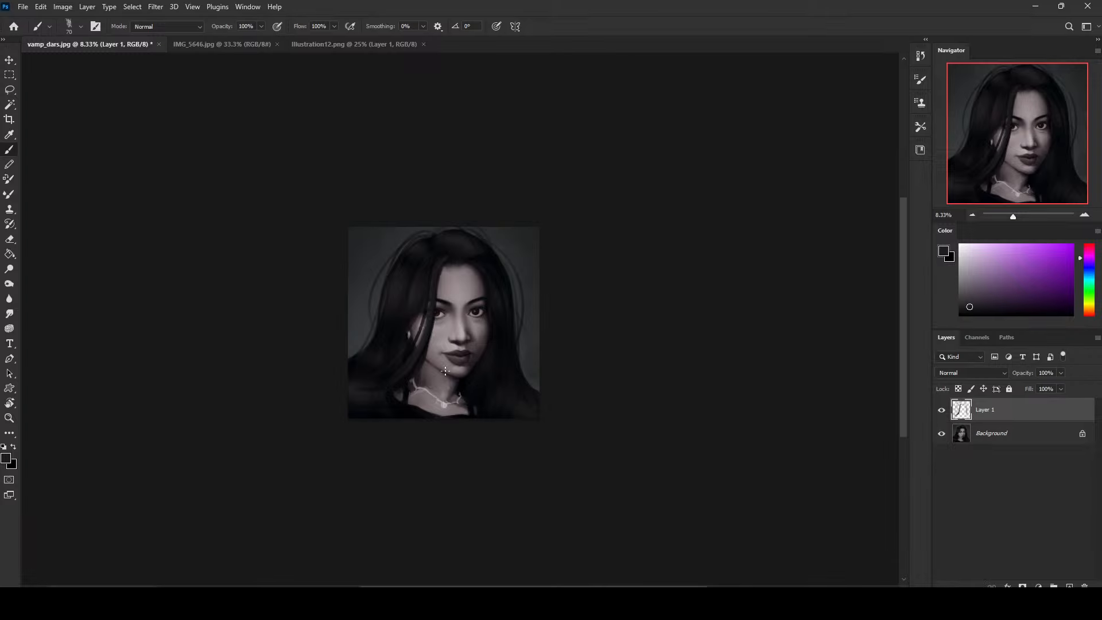
left_click(468, 402, "alt")
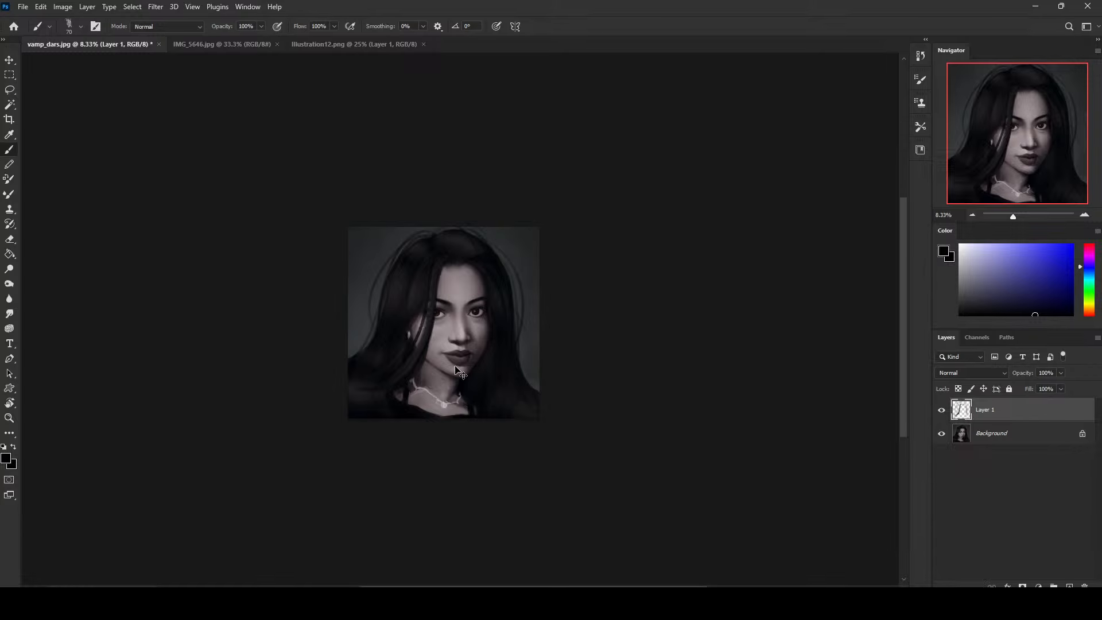
Undo the flyaway strands on both sides of the hair.
key("ctrl+z")
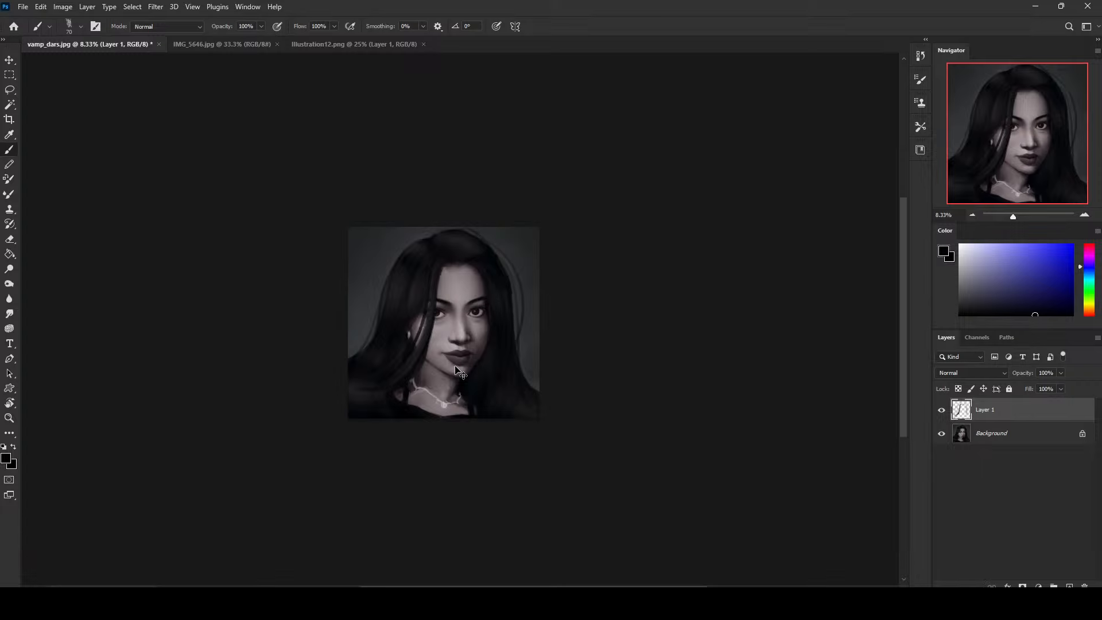
key("ctrl+z")
key("ctrl+z")
key("ctrl+z")
key("ctrl+z")
key("ctrl+z")
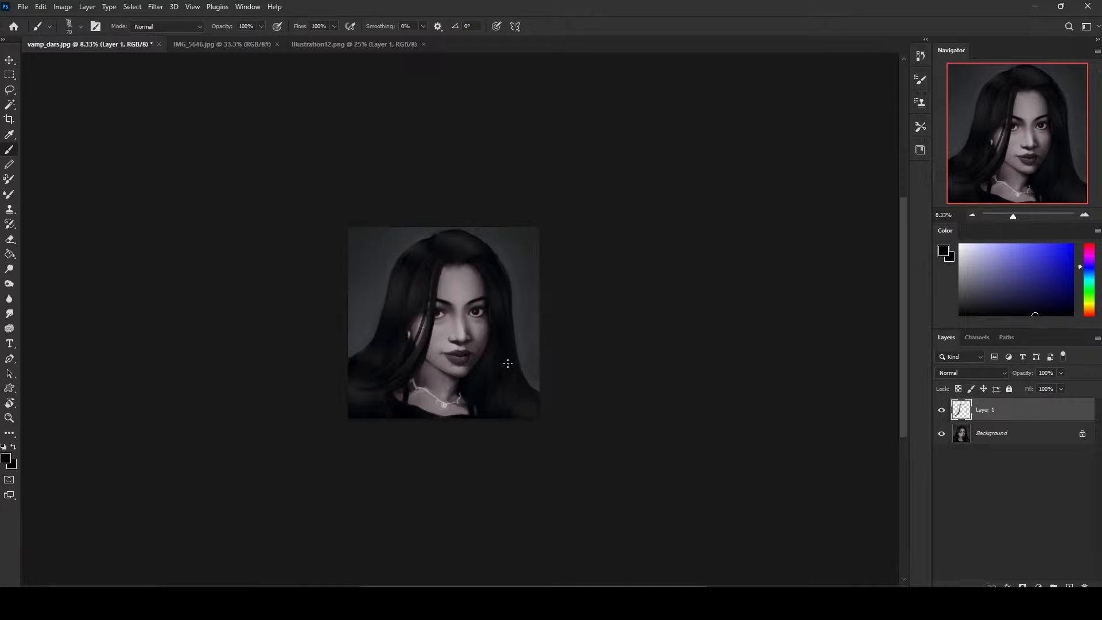
Darken the necklace and chest area on the Background layer with a soft round brush of size 4300.
right_click(497, 338)
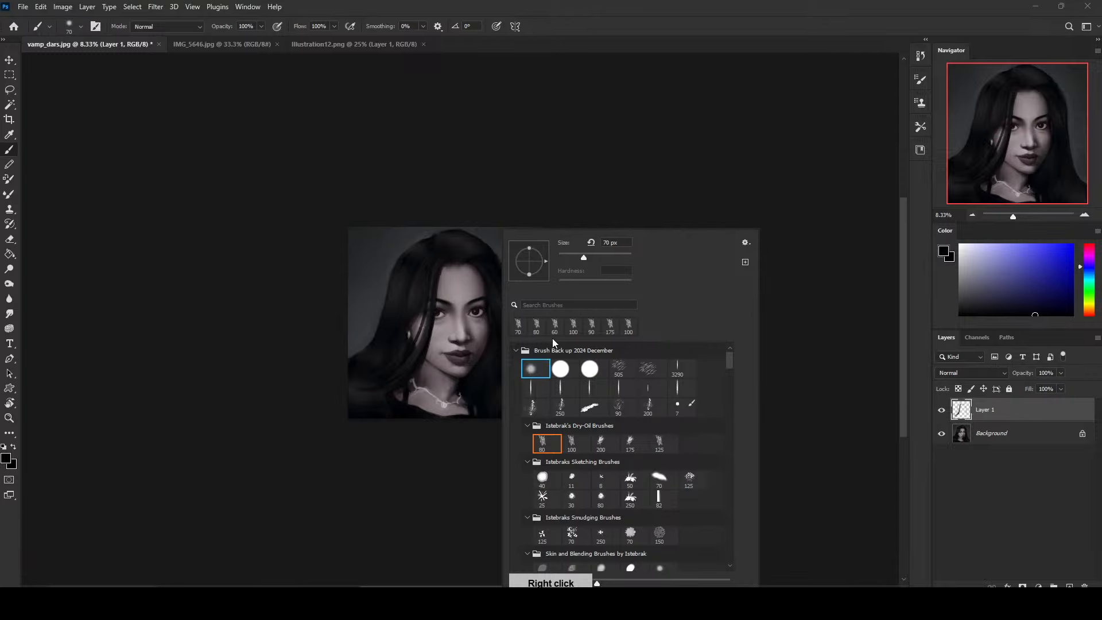
left_click(743, 179)
left_click(1021, 438)
key("bracketright")
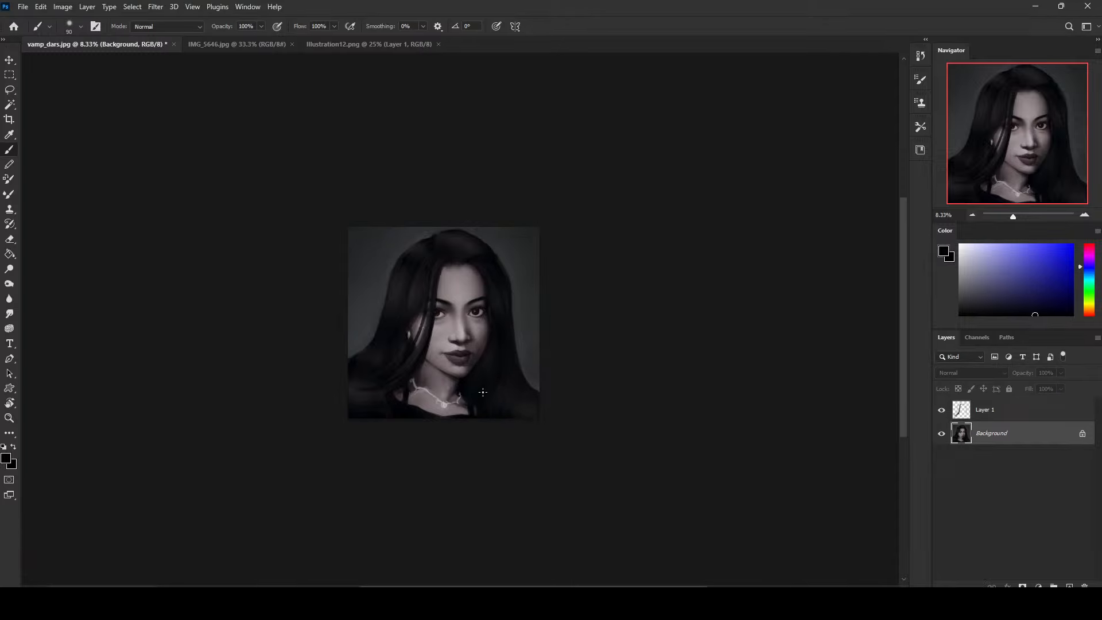
key("bracketright")
key("bracketright")
key("bracketright")
key("bracketright")
key("bracketright")
key("bracketright")
key("bracketright")
key("bracketright")
key("bracketright")
key("bracketright")
key("bracketright")
key("bracketright")
key("bracketright")
key("bracketright")
key("bracketright")
key("bracketright")
key("bracketright")
key("bracketright")
key("bracketright")
key("bracketright")
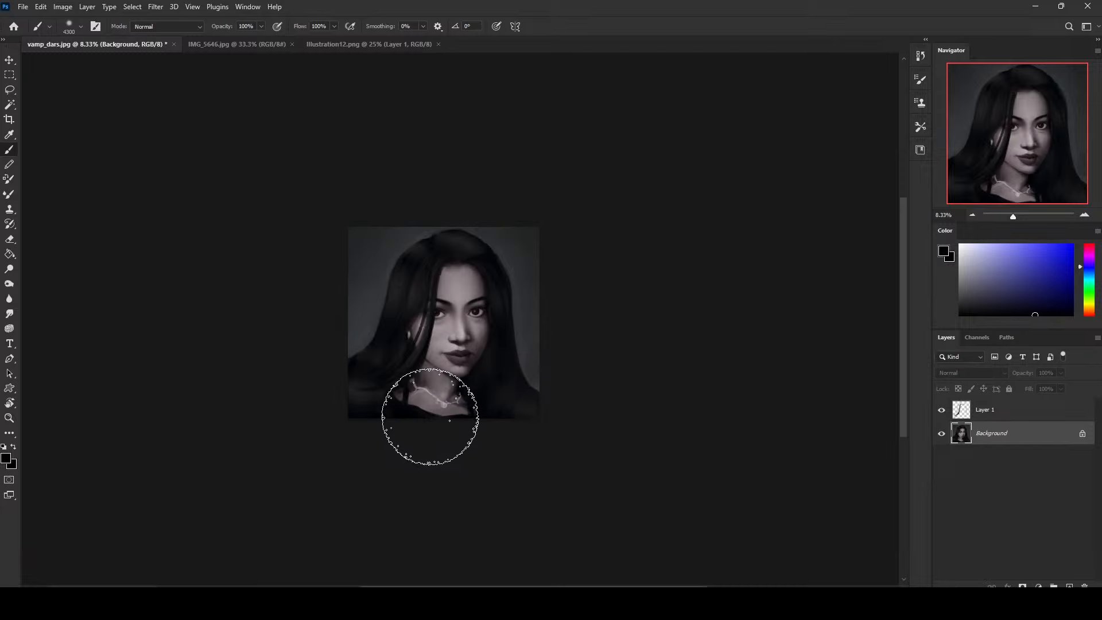
mouse_move(430, 417)
left_mouse_down()
mouse_move(394, 398)
mouse_move(472, 405)
mouse_move(420, 399)
mouse_move(435, 384)
mouse_move(488, 401)
mouse_move(433, 429)
mouse_move(377, 408)
left_mouse_up()
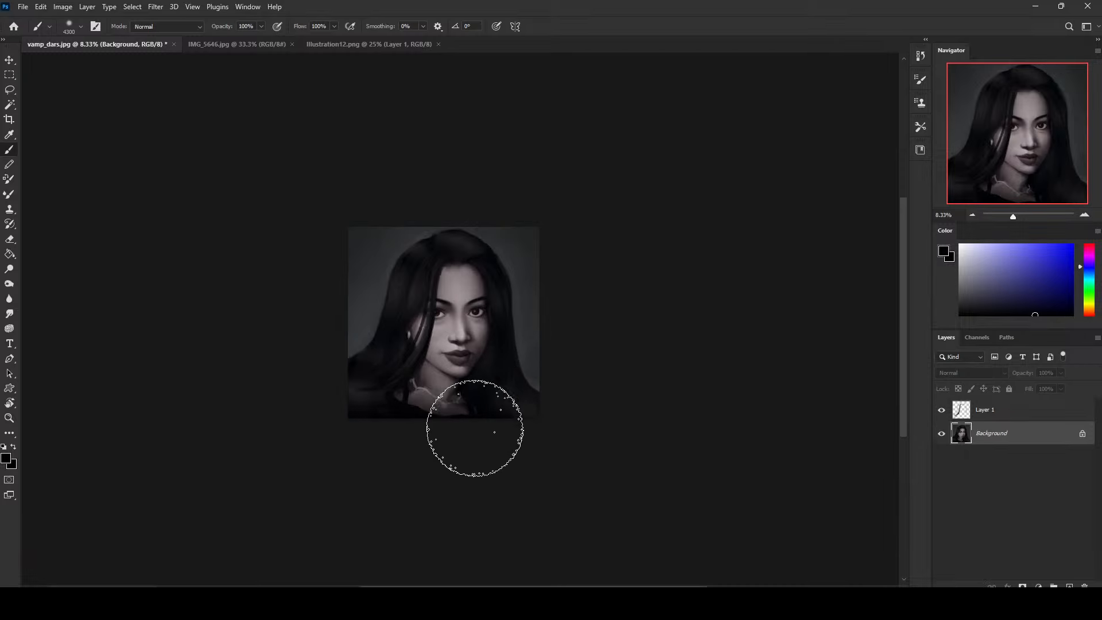
Add a layer above Layer 1, darken the background and upper portrait with a size 5000 soft brush at 16% opacity, and compare before and after.
left_click(1069, 585)
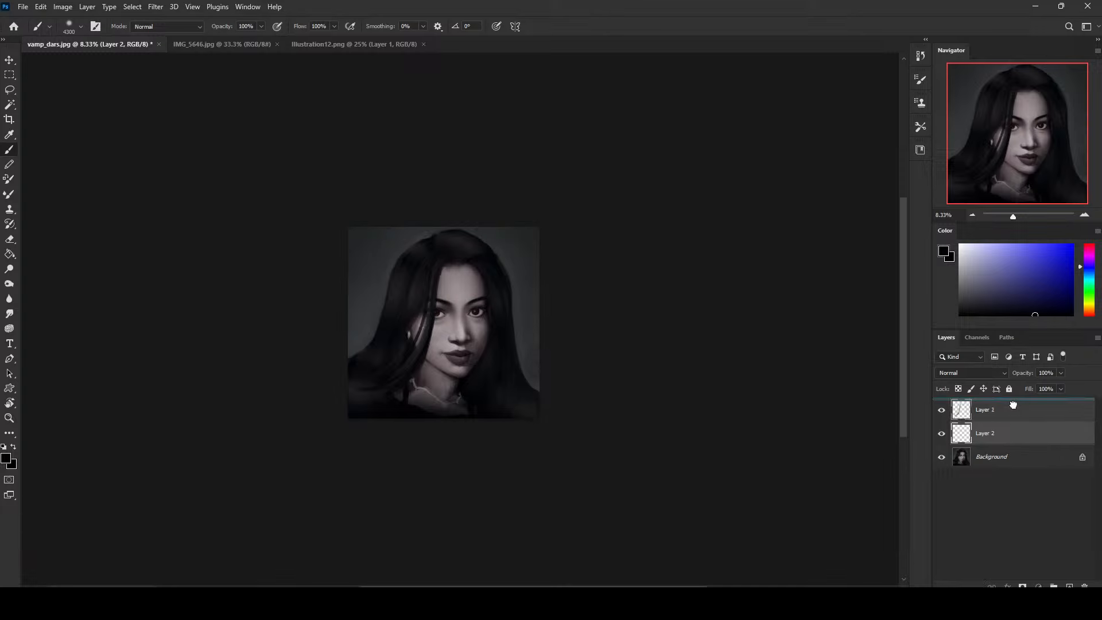
left_click_drag(1004, 438, 1005, 412)
key("bracketright")
key("bracketright")
key("bracketright")
key("bracketright")
key("bracketright")
key("bracketright")
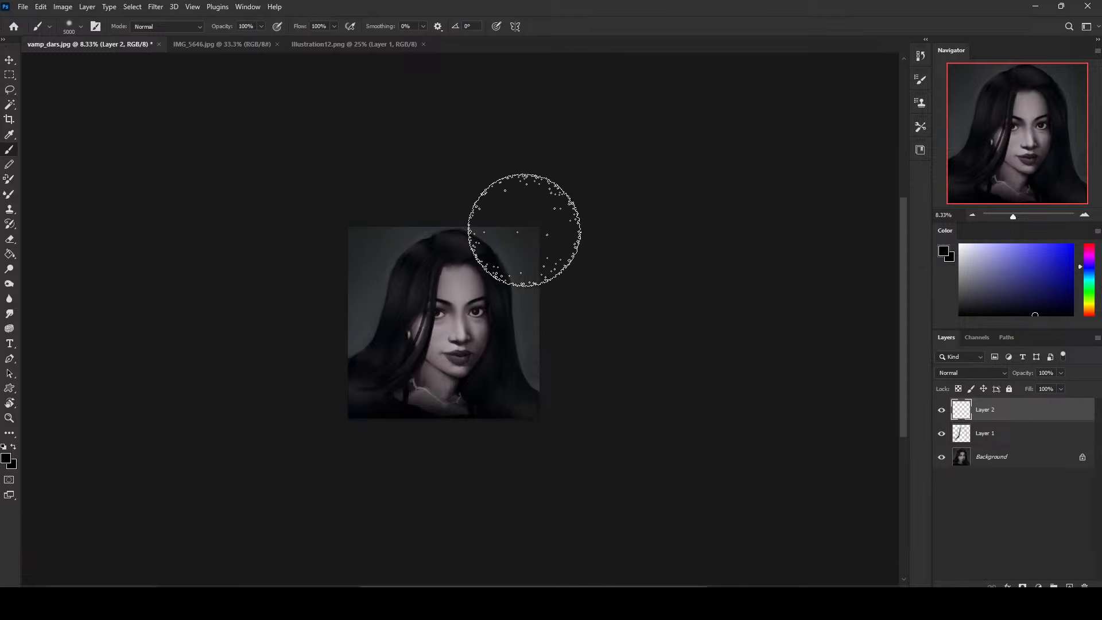
left_click(261, 26)
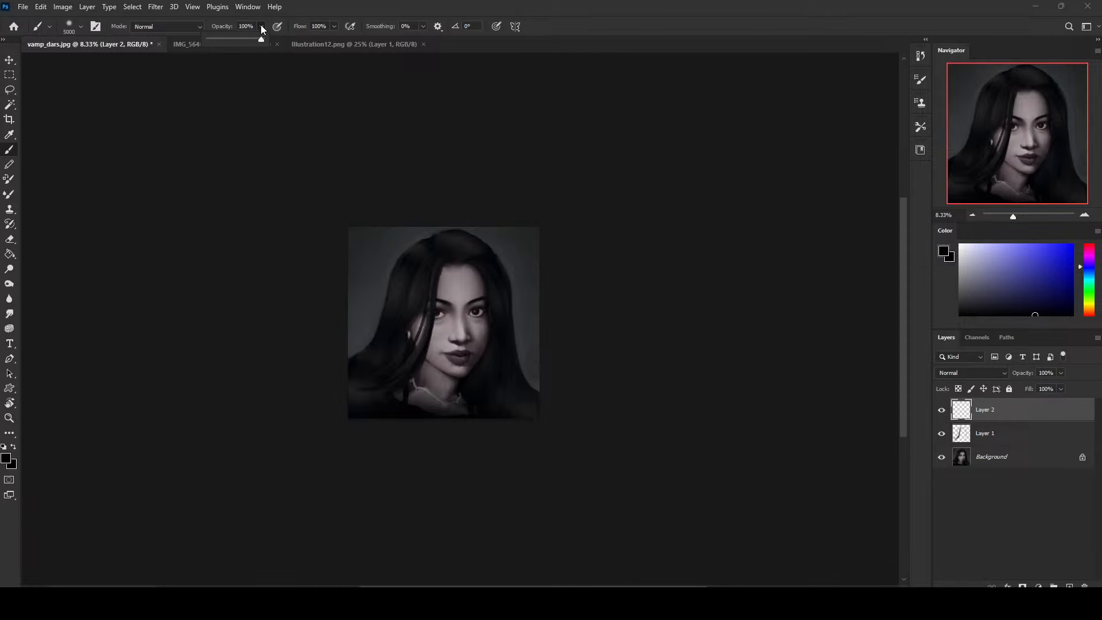
left_click(216, 40)
mouse_move(232, 274)
left_mouse_down()
mouse_move(351, 305)
mouse_move(541, 255)
mouse_move(586, 209)
mouse_move(214, 310)
mouse_move(345, 187)
mouse_move(283, 250)
mouse_move(339, 305)
mouse_move(625, 165)
mouse_move(249, 337)
mouse_move(413, 172)
mouse_move(244, 314)
mouse_move(401, 223)
mouse_move(406, 295)
mouse_move(573, 113)
mouse_move(439, 287)
mouse_move(578, 202)
mouse_move(429, 253)
mouse_move(539, 256)
mouse_move(166, 224)
left_mouse_up()
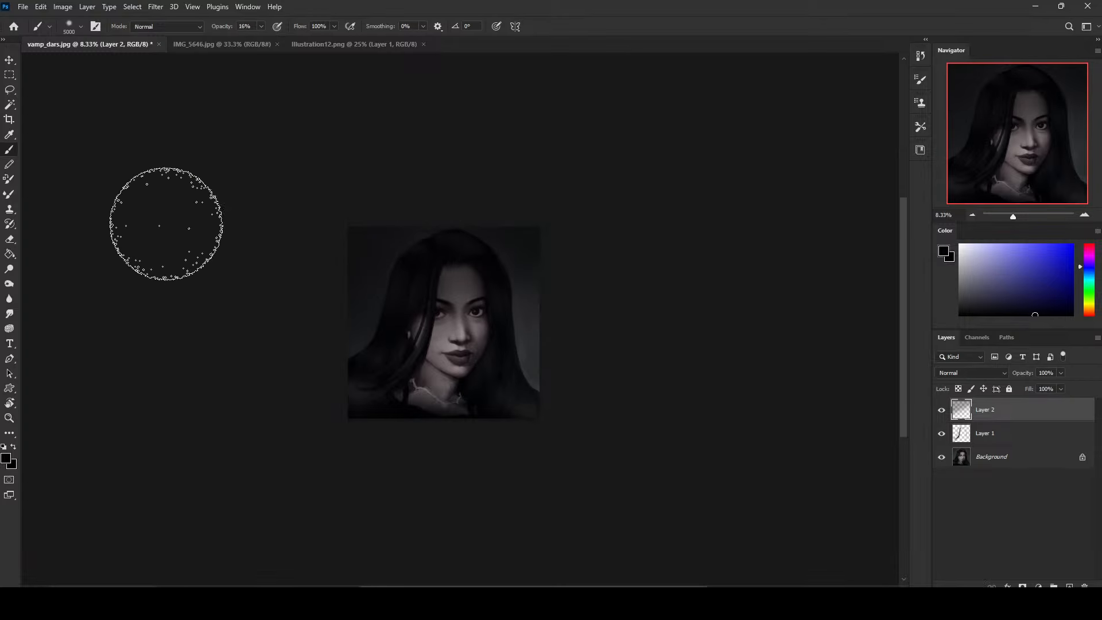
left_click(941, 410)
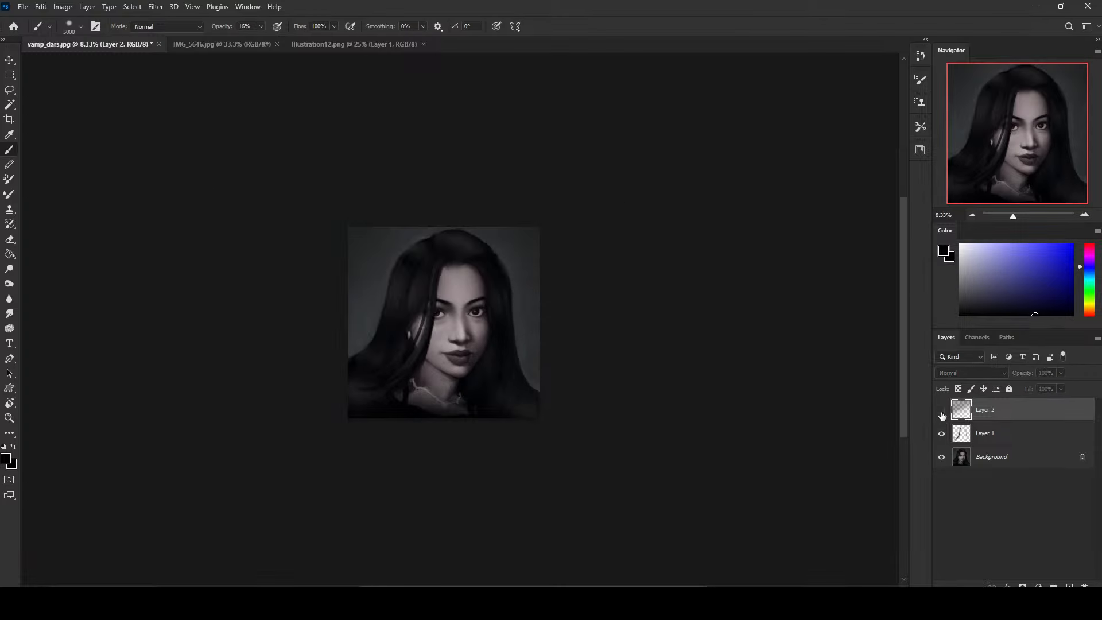
left_click(941, 412)
Partly erase the darkening over the face with a soft round Eraser at 19% opacity, reducing its size to 2300.
key("e")
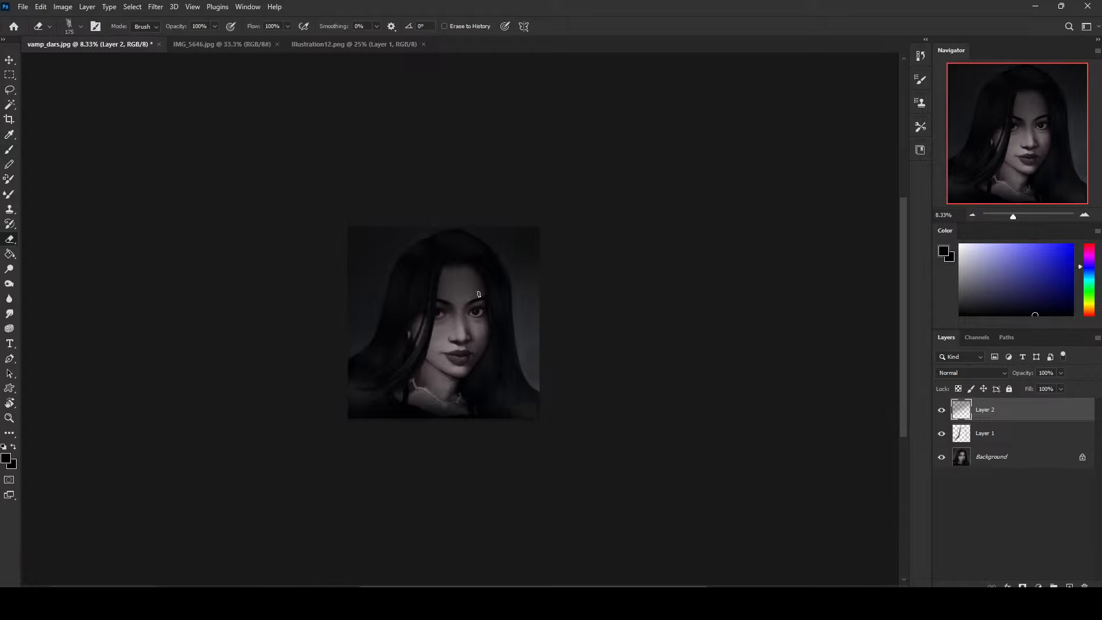
scroll(515, 282, "up", 2)
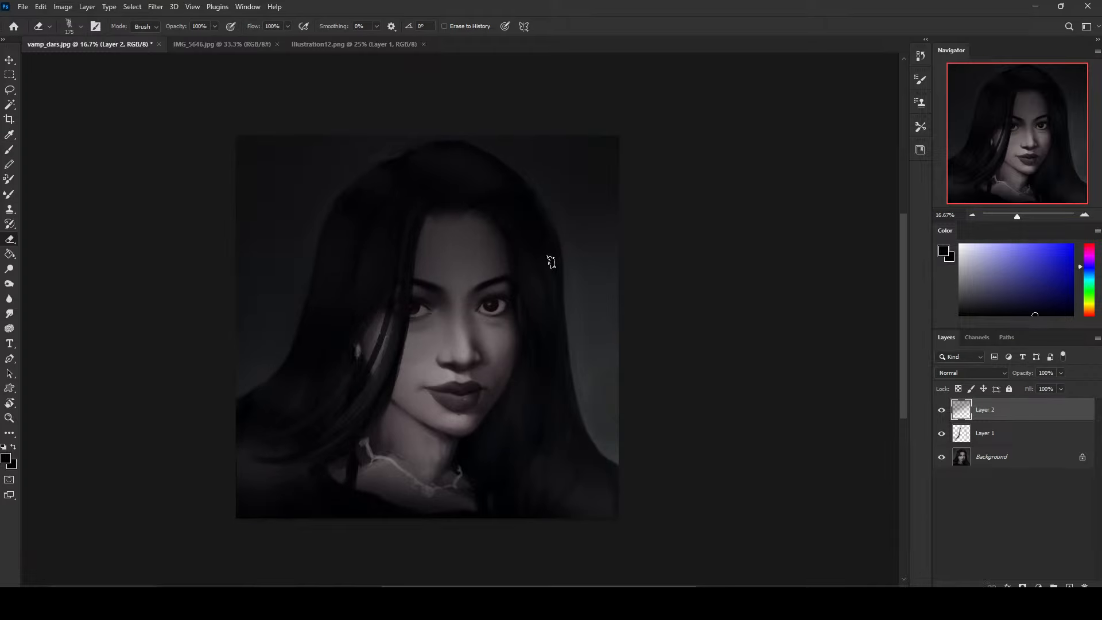
scroll(551, 262, "down", 2)
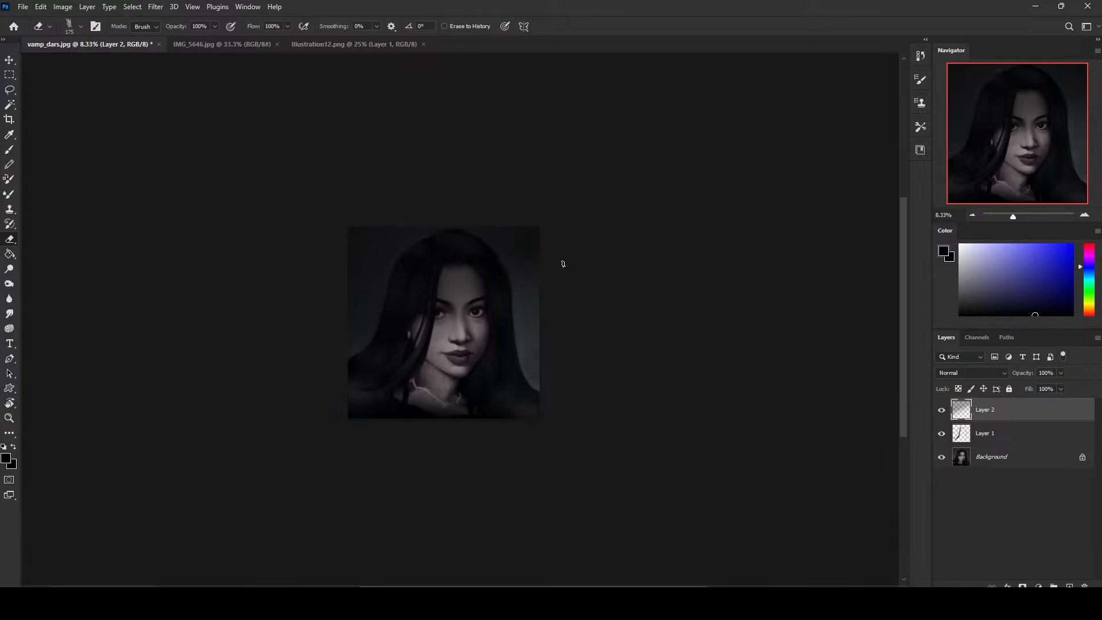
right_click(497, 282)
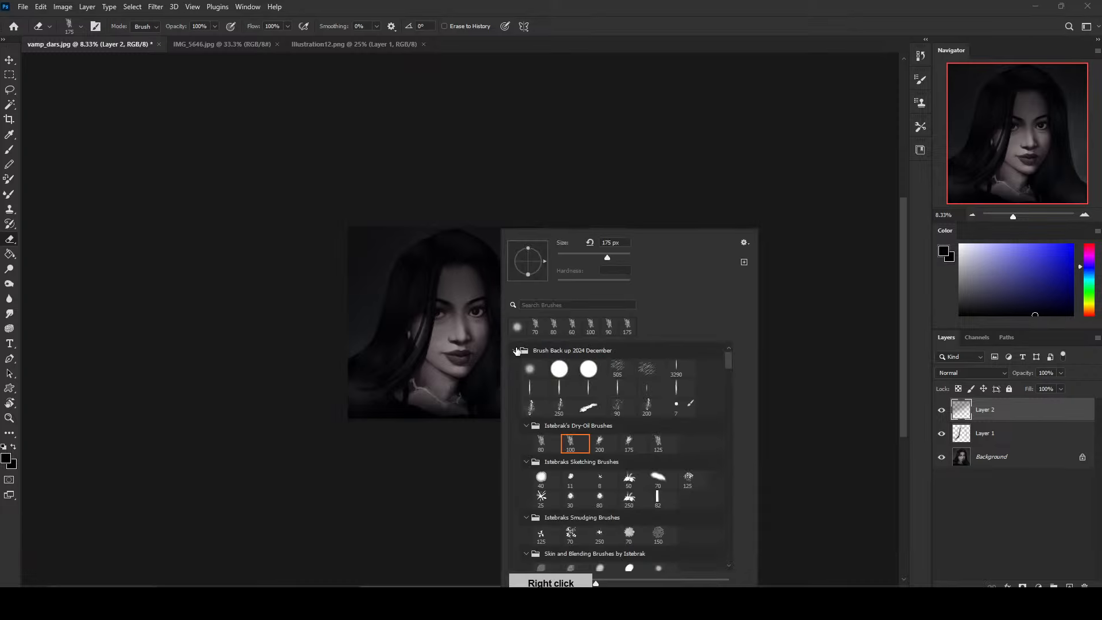
left_click(530, 369)
left_click(651, 190)
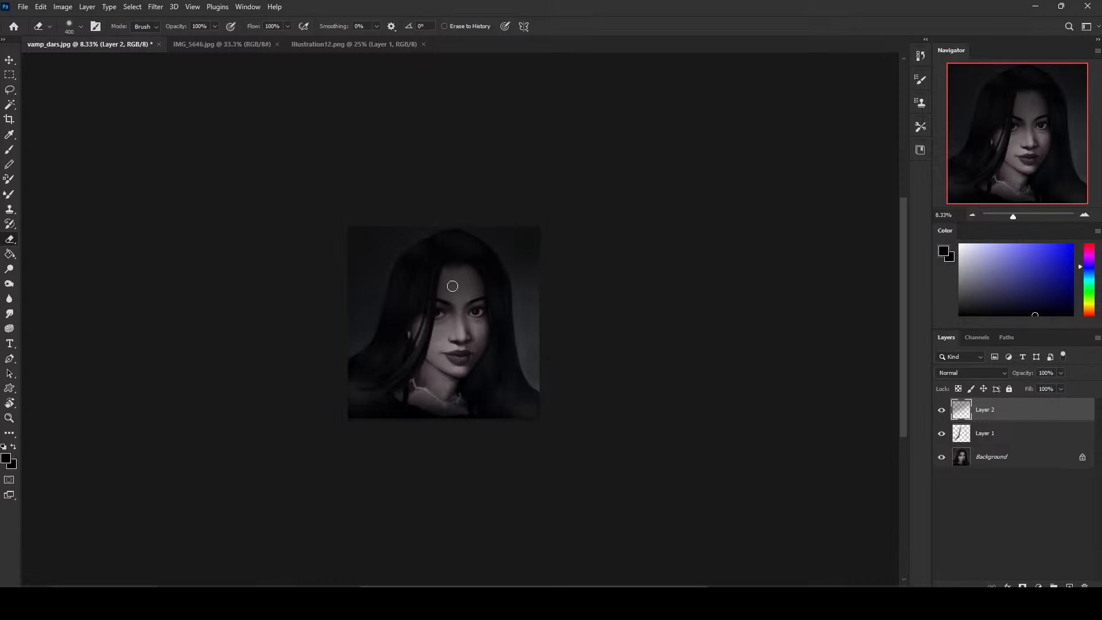
key("bracketright")
key("bracketright")
key("bracketright")
key("bracketright")
key("bracketright")
key("bracketright")
key("bracketright")
key("bracketright")
key("bracketright")
key("bracketright")
key("bracketright")
key("bracketright")
key("bracketright")
key("bracketright")
key("bracketright")
key("bracketright")
left_click(171, 39)
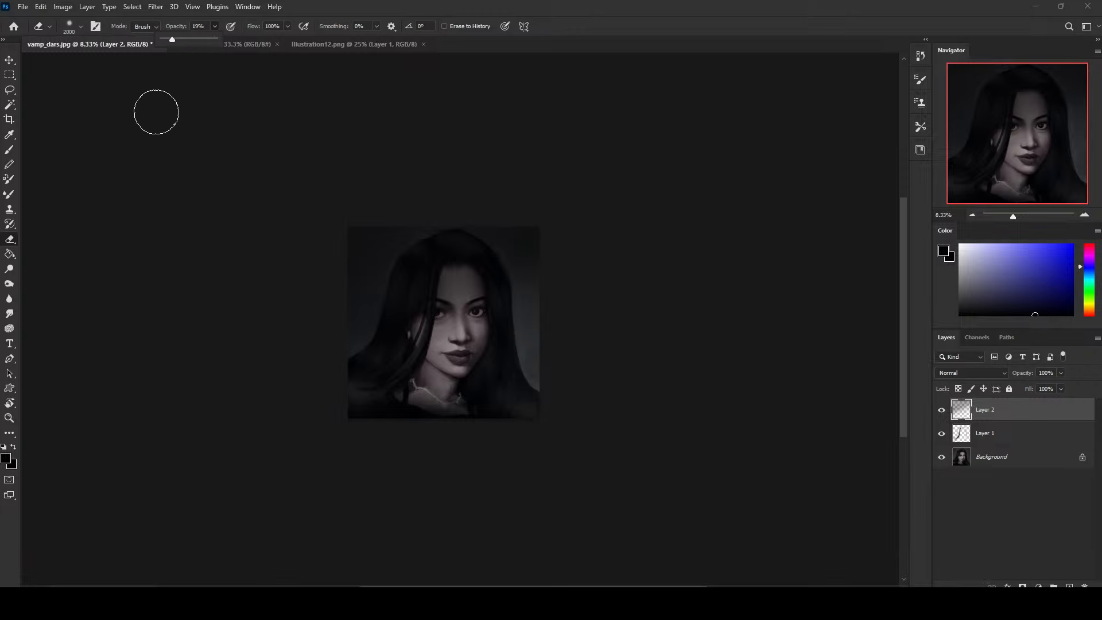
key("bracketright")
key("bracketright")
key("bracketright")
key("bracketright")
key("bracketright")
key("bracketright")
key("bracketright")
key("bracketleft")
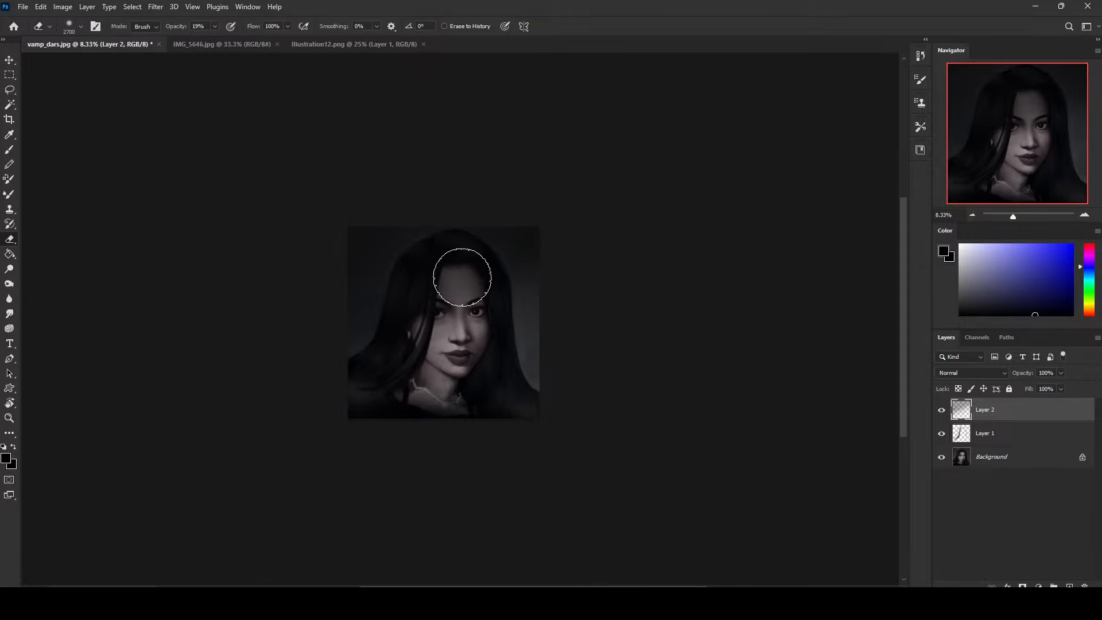
key("bracketleft")
key("bracketleft")
key("bracketleft")
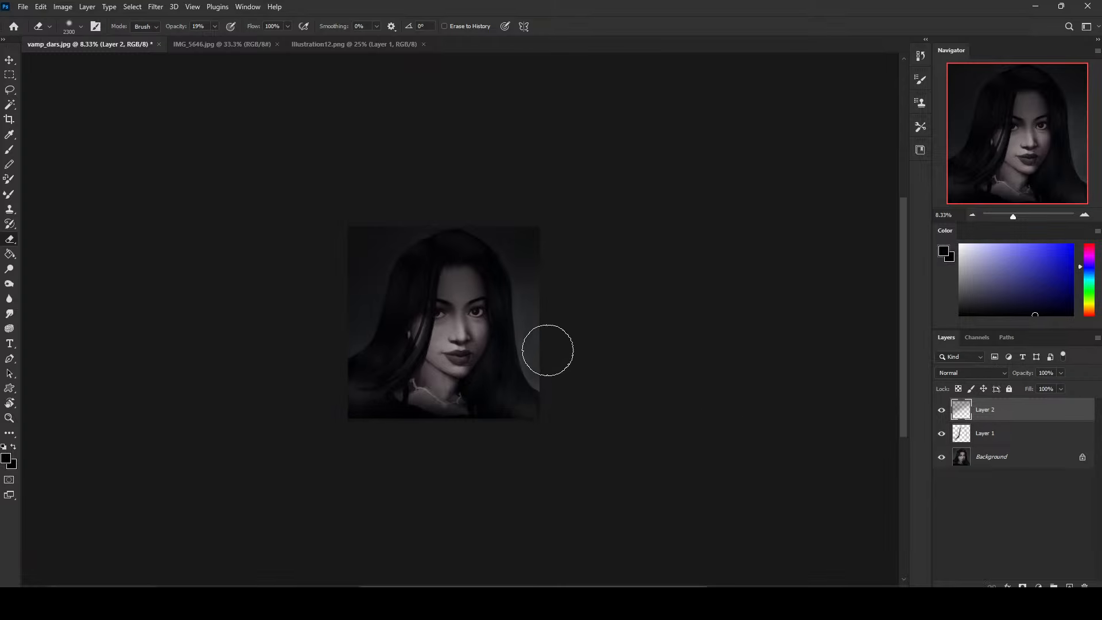
Darken the background beside the hair and the lower portrait with the 16% opacity brush, reducing its size from 4100 to 3000.
key("b")
key("bracketleft")
key("bracketleft")
key("bracketleft")
key("bracketleft")
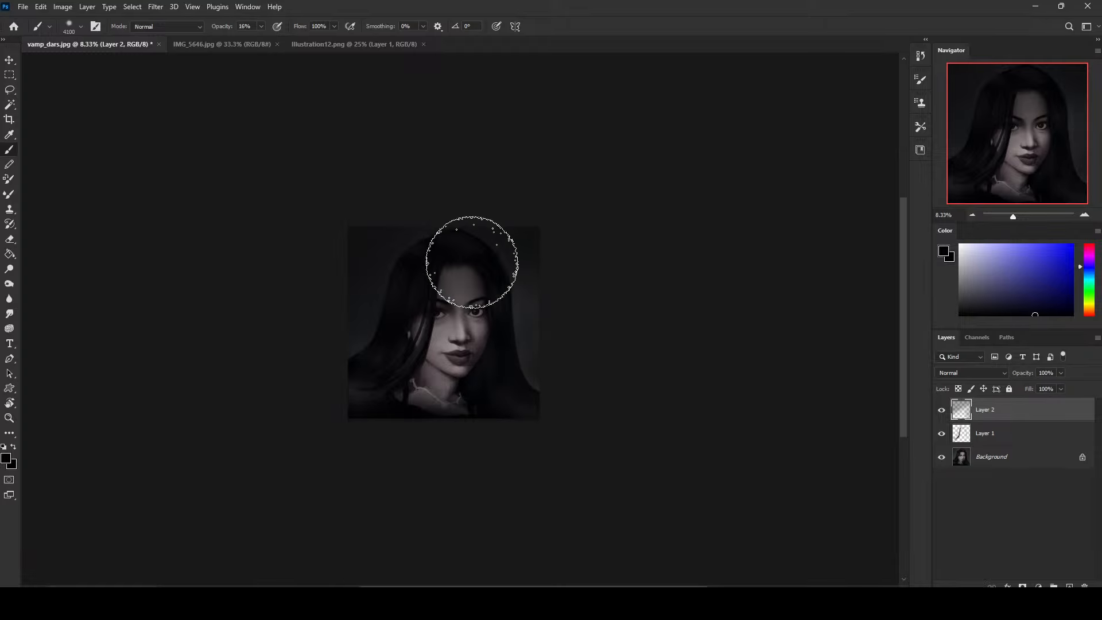
key("bracketleft")
key("bracketleft")
key("bracketleft")
key("bracketleft")
key("bracketleft")
key("bracketleft")
key("bracketleft")
key("bracketleft")
key("bracketleft")
key("bracketleft")
key("bracketleft")
key("bracketleft")
key("bracketleft")
key("bracketleft")
key("bracketleft")
key("bracketleft")
key("bracketleft")
key("bracketleft")
key("bracketleft")
key("bracketleft")
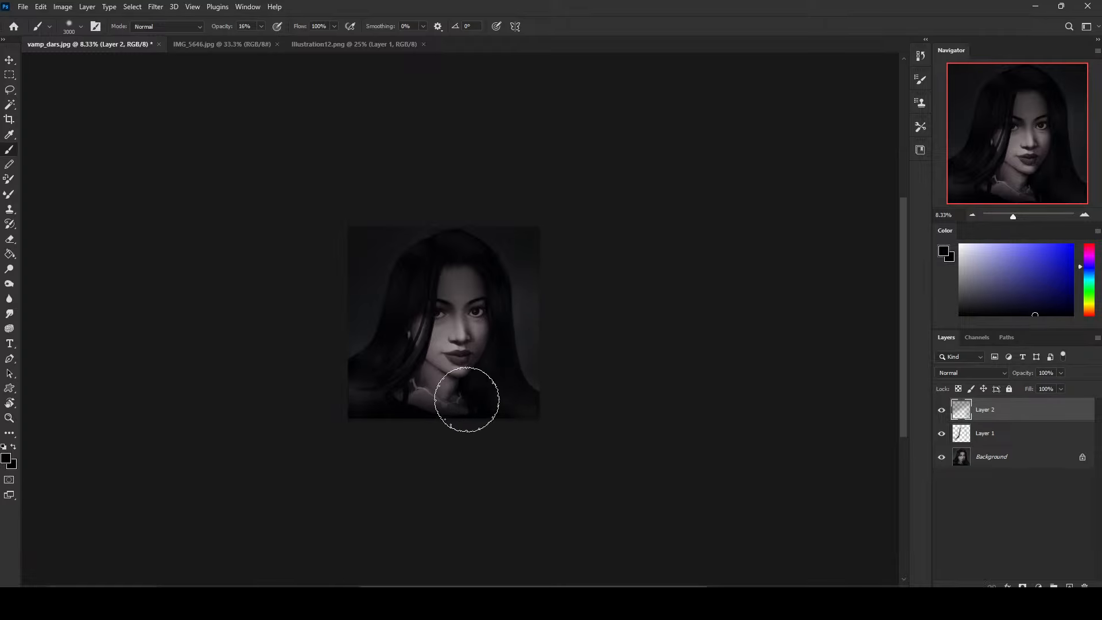
Deepen the shadow over the neck and necklace below the chin, reducing the brush size to 1000.
key("bracketleft")
key("bracketleft")
key("bracketleft")
key("bracketleft")
key("bracketleft")
key("bracketleft")
key("bracketleft")
key("bracketleft")
key("bracketleft")
key("bracketleft")
key("bracketleft")
key("bracketleft")
key("bracketleft")
key("bracketleft")
key("bracketleft")
key("bracketleft")
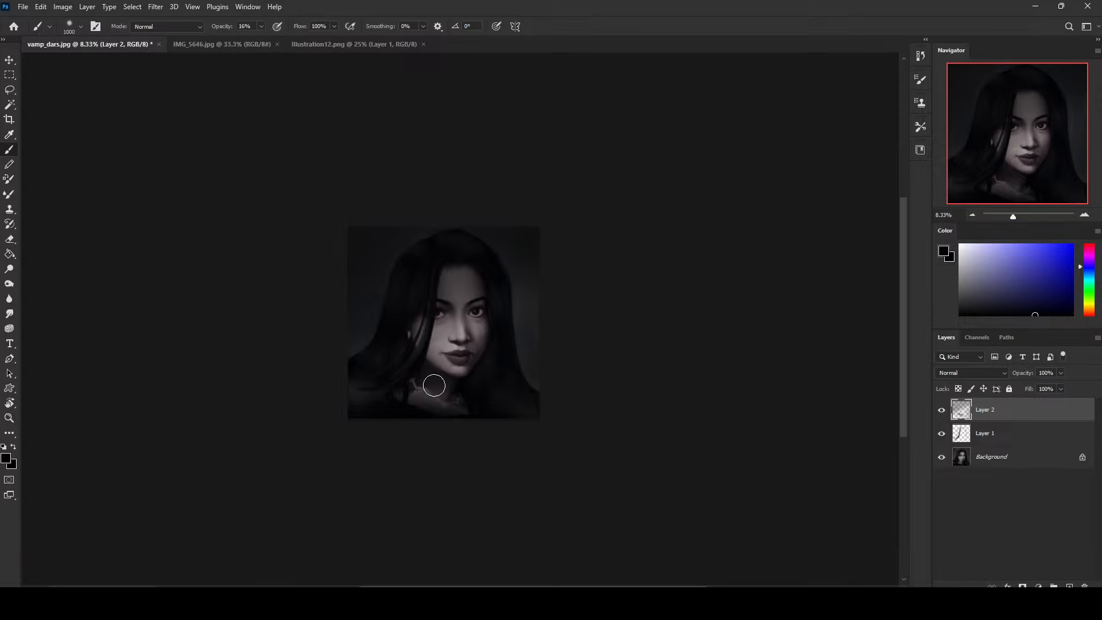
Lighten the shadow over the neck and face with the 19% opacity, size 2300 Eraser, retouching with a size 800 brush.
key("e")
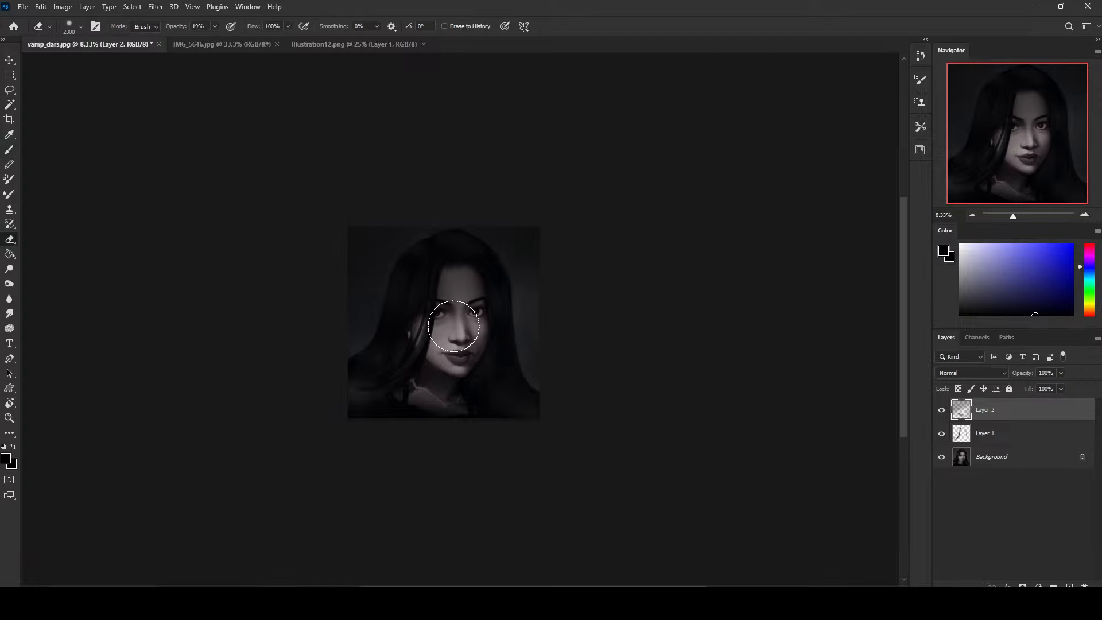
left_click(10, 315)
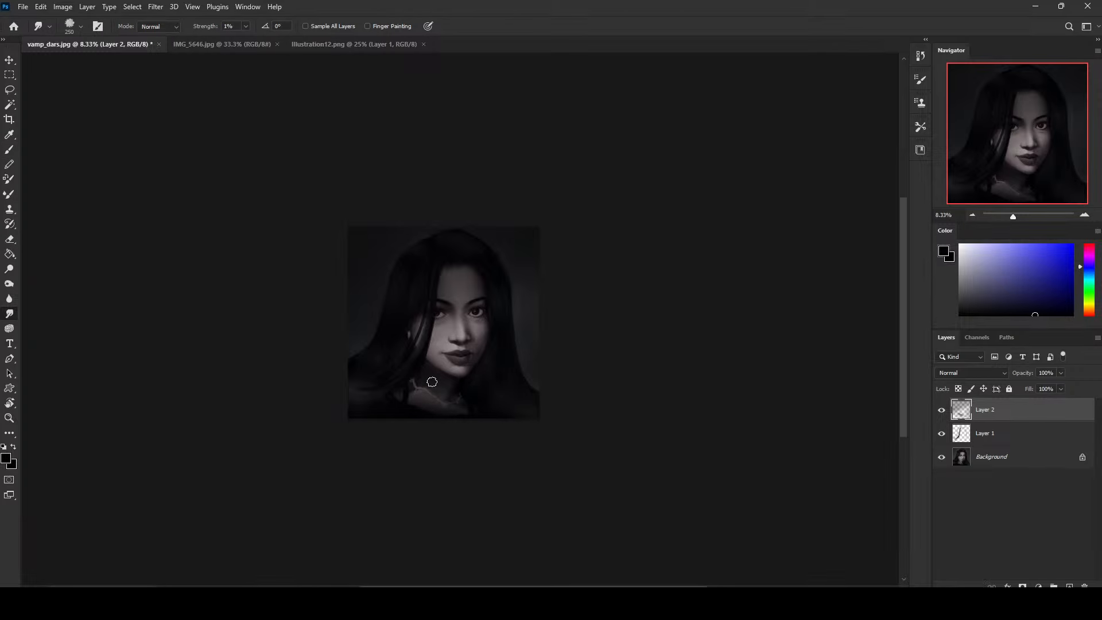
key("e")
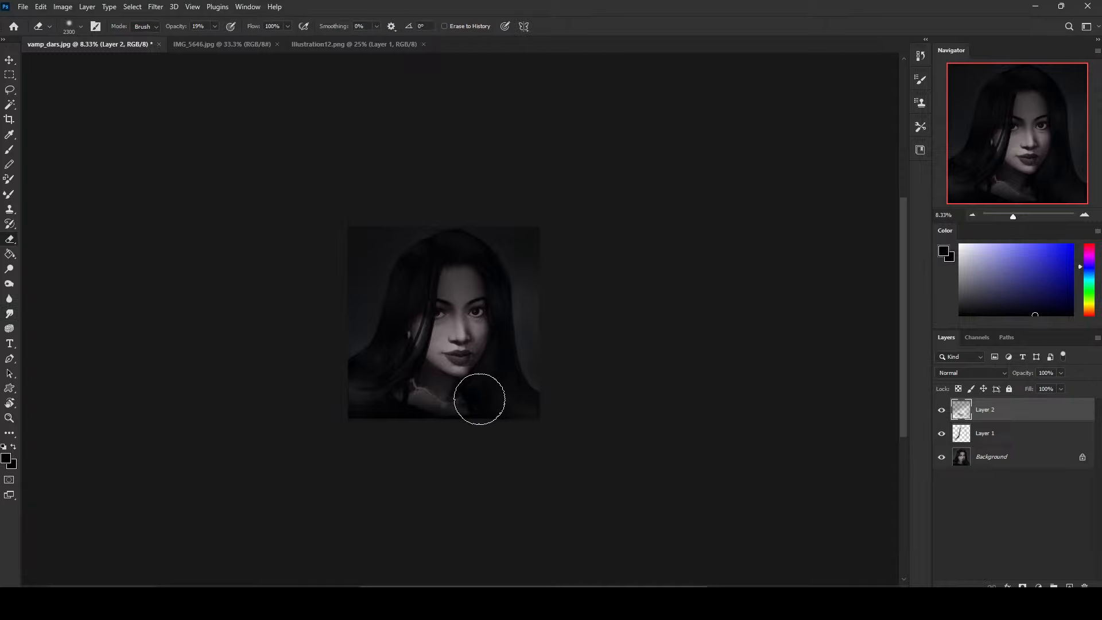
mouse_move(414, 382)
left_mouse_down()
mouse_move(465, 399)
mouse_move(448, 402)
mouse_move(465, 398)
mouse_move(438, 398)
left_mouse_up()
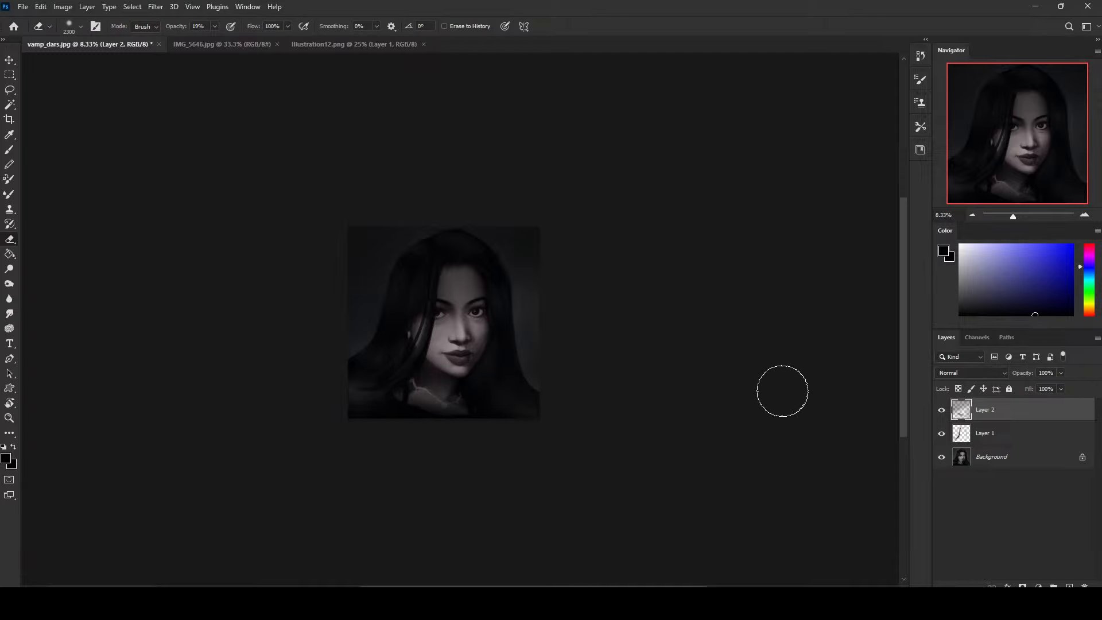
key("b")
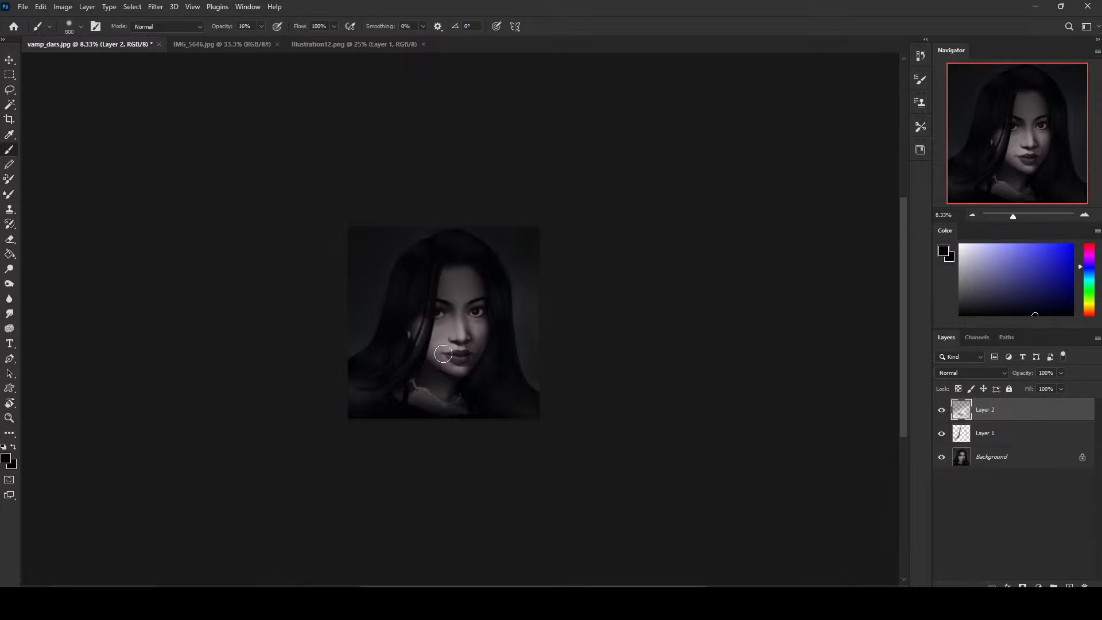
key("e")
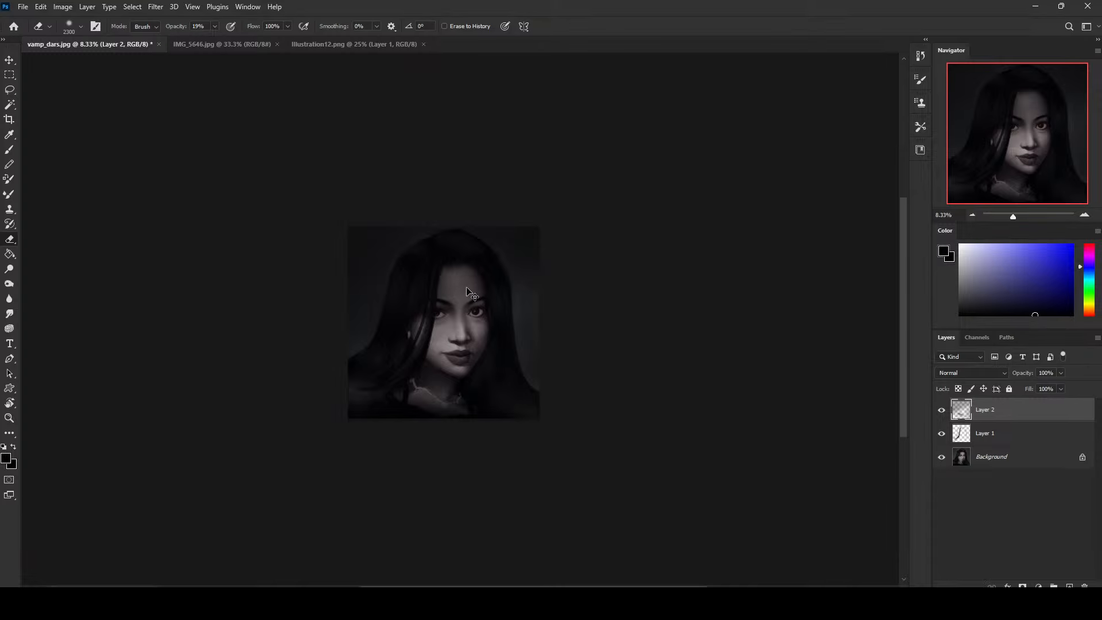
mouse_move(465, 276)
left_mouse_down()
mouse_move(472, 268)
mouse_move(461, 318)
left_mouse_up()
Add a layer above Layer 2, set its blend mode to Color, and choose a bright red painting colour.
left_click(1069, 586)
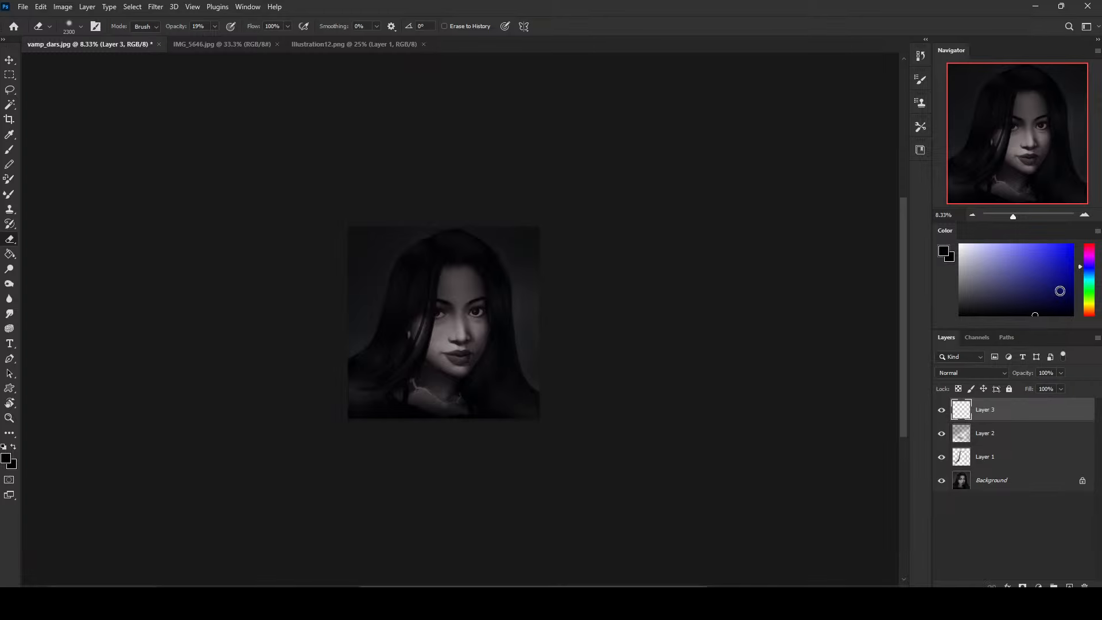
left_click(971, 373)
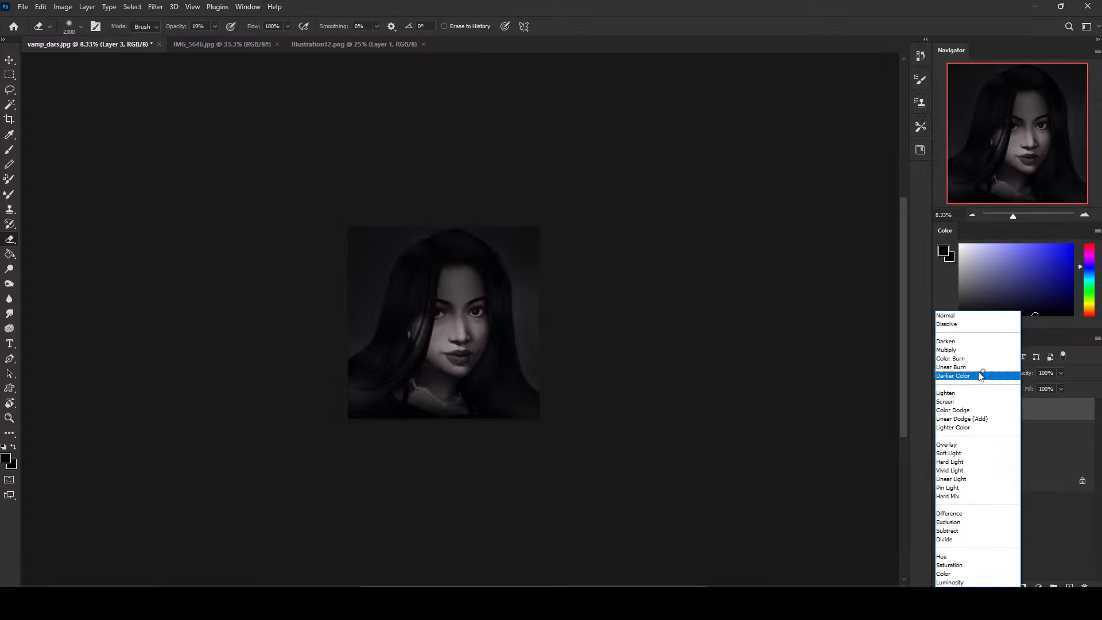
left_click(944, 573)
left_click_drag(1088, 266, 1089, 244)
left_click(1072, 245)
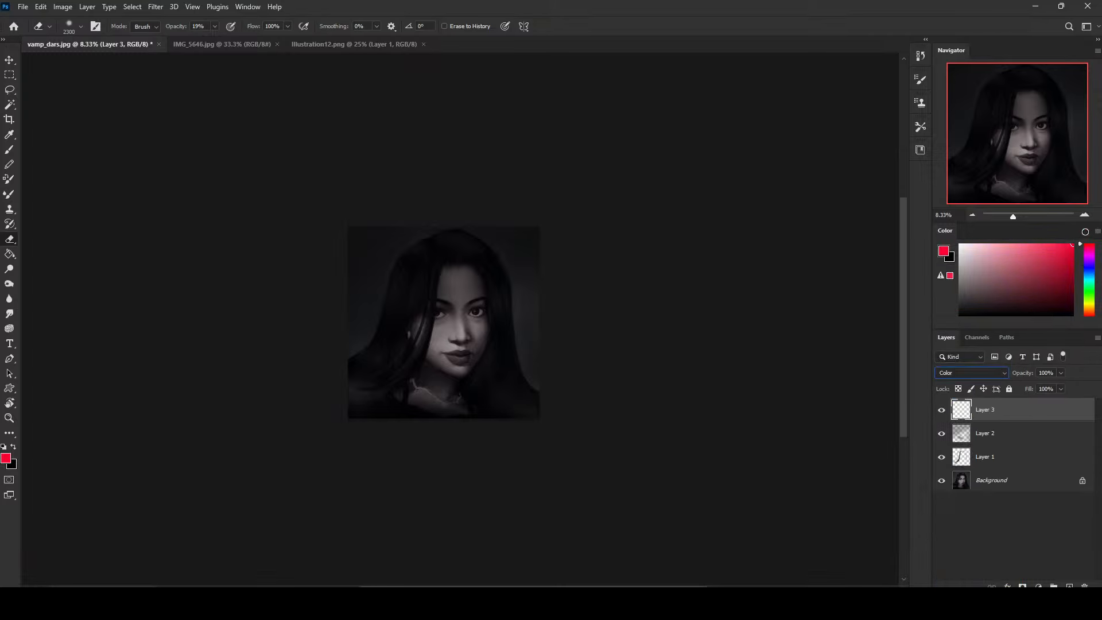
Tint both irises red with a soft brush at 16% opacity, reducing its size to 175.
key("bracketleft")
key("bracketleft")
key("bracketleft")
key("bracketleft")
key("bracketleft")
key("bracketleft")
key("bracketleft")
key("bracketleft")
key("bracketleft")
key("bracketleft")
key("bracketleft")
key("b")
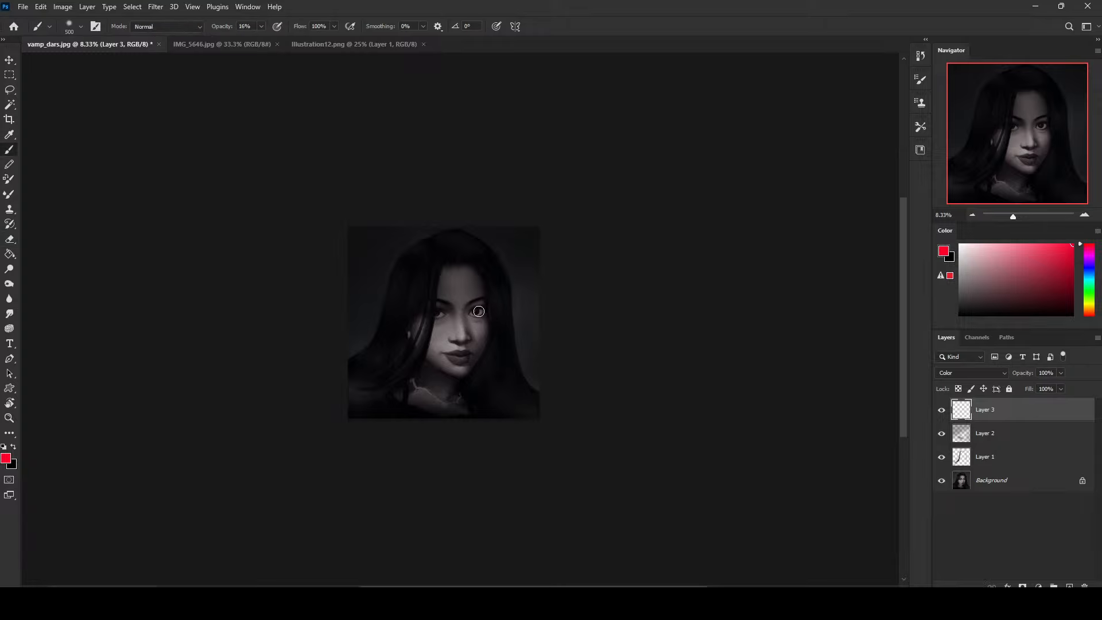
key("ctrl+plus")
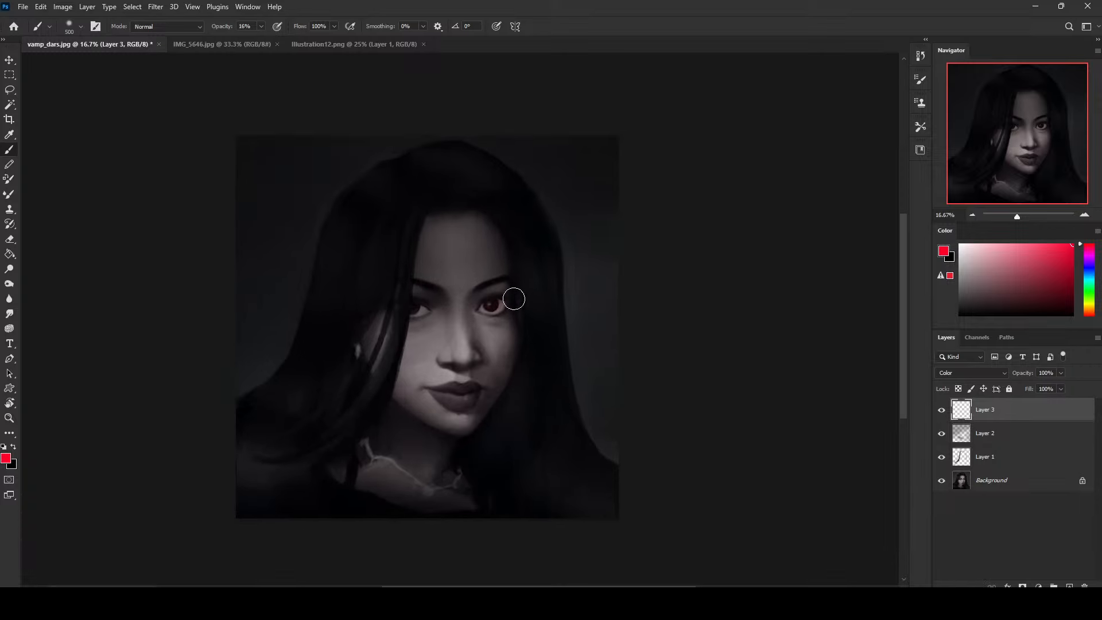
key("bracketleft")
key("bracketleft")
key("bracketleft")
Choose a dark blue and tint the lips a cold violet with the 16% opacity brush, varying its size up to 700.
left_click(1090, 276)
left_click(1047, 298)
left_click_drag(1090, 276, 1090, 270)
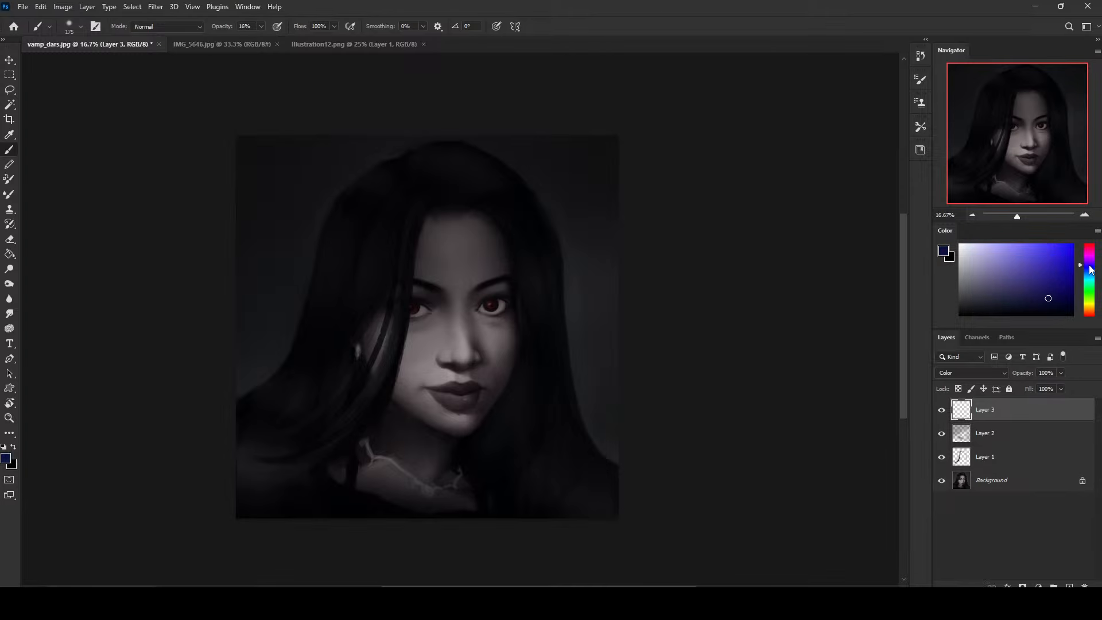
left_click(1028, 299)
key("bracketright")
key("bracketright")
key("bracketright")
key("bracketright")
key("bracketright")
key("bracketright")
key("bracketright")
key("bracketright")
key("bracketleft")
key("bracketleft")
key("bracketleft")
key("bracketleft")
key("bracketleft")
key("bracketleft")
key("bracketright")
key("bracketright")
key("bracketright")
key("bracketright")
Flatten all layers of the portrait into the background.
key("ctrl+minus")
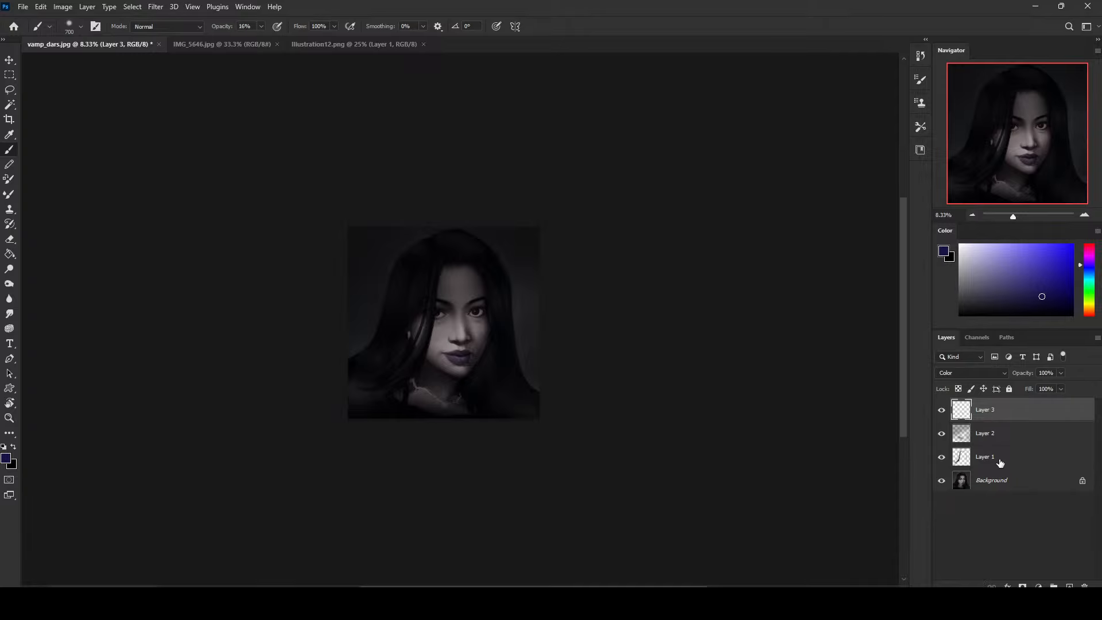
right_click(1016, 432)
left_click(941, 464)
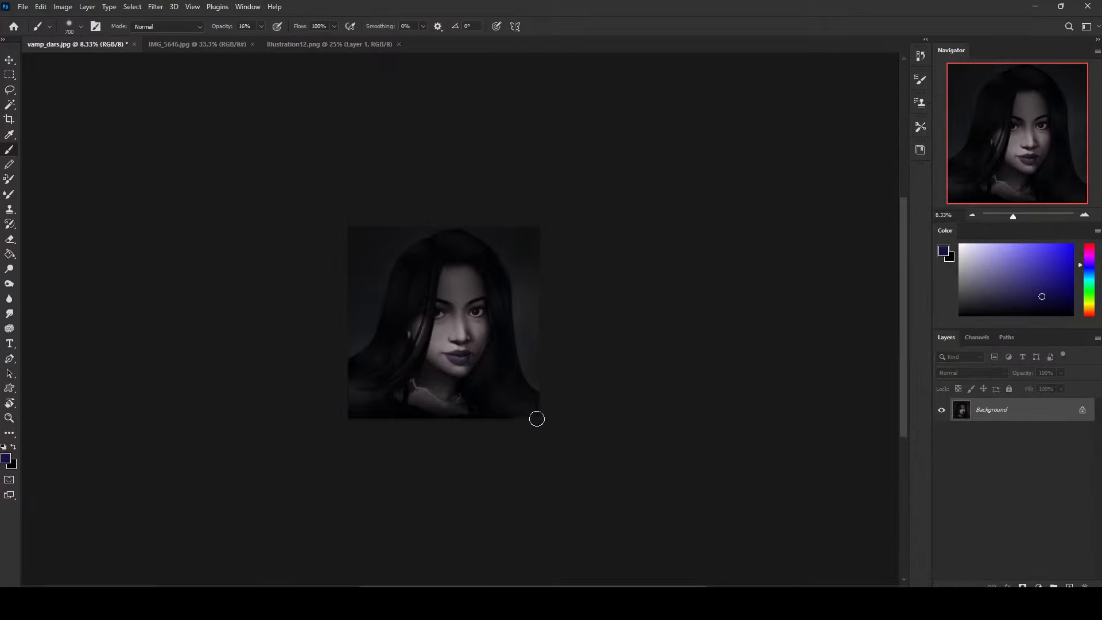
Add a layer and paint small white highlights in the eyes with a size 60 Normal-mode brush at 60% opacity.
left_click(1068, 584)
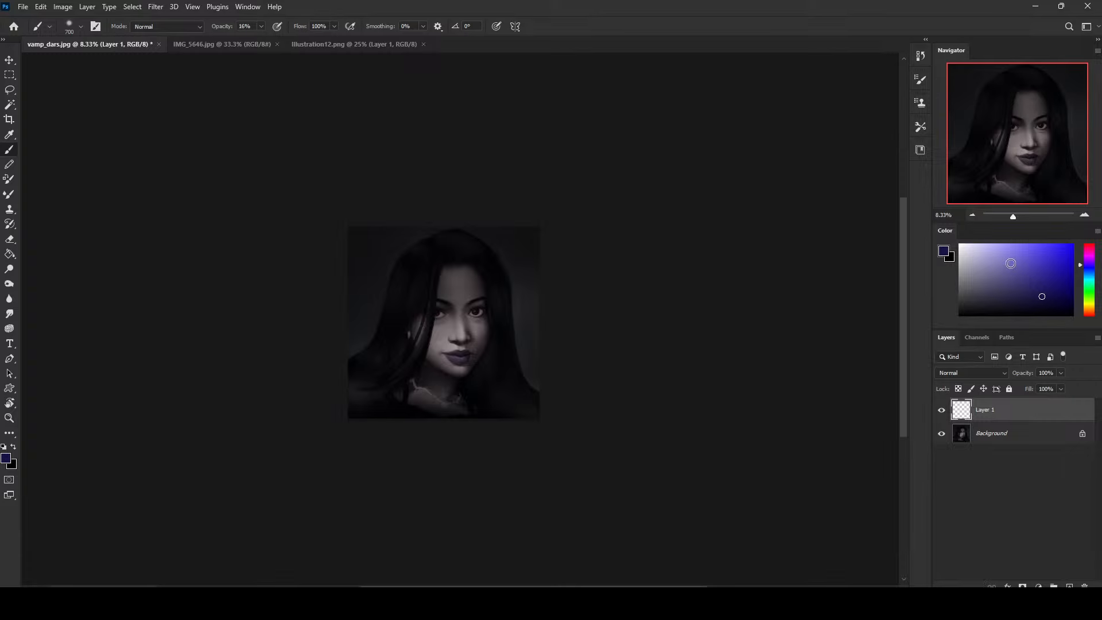
left_click_drag(1008, 263, 923, 214)
key("ctrl+plus")
key("bracketleft")
key("bracketleft")
key("bracketleft")
key("bracketleft")
key("bracketleft")
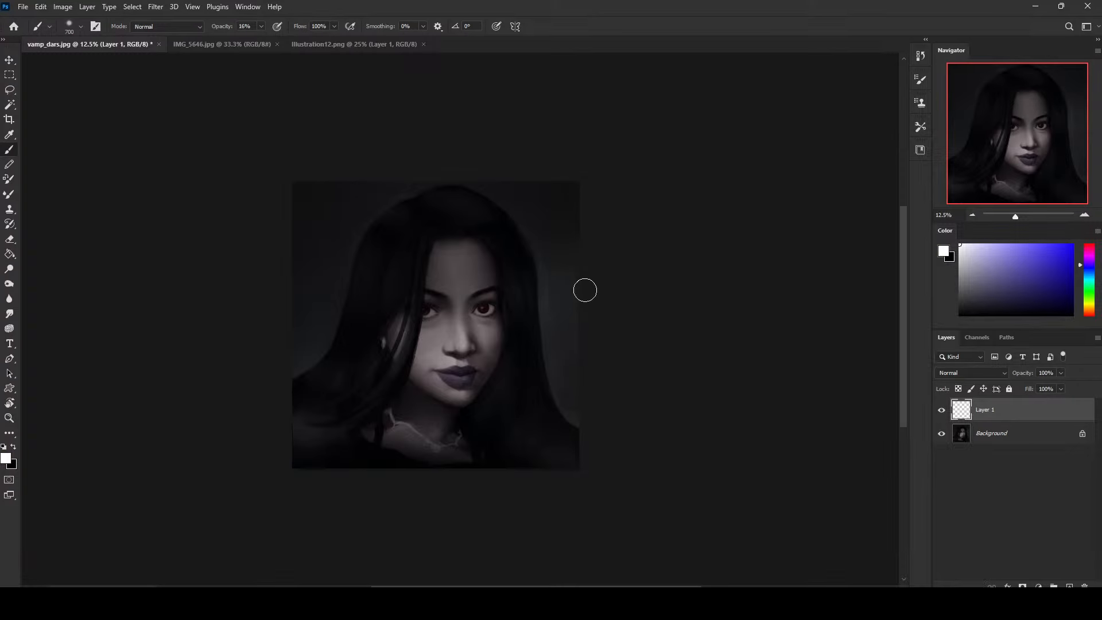
key("ctrl+plus")
key("bracketleft")
key("bracketleft")
key("bracketleft")
key("bracketleft")
key("bracketleft")
key("bracketleft")
key("bracketleft")
key("bracketleft")
key("bracketleft")
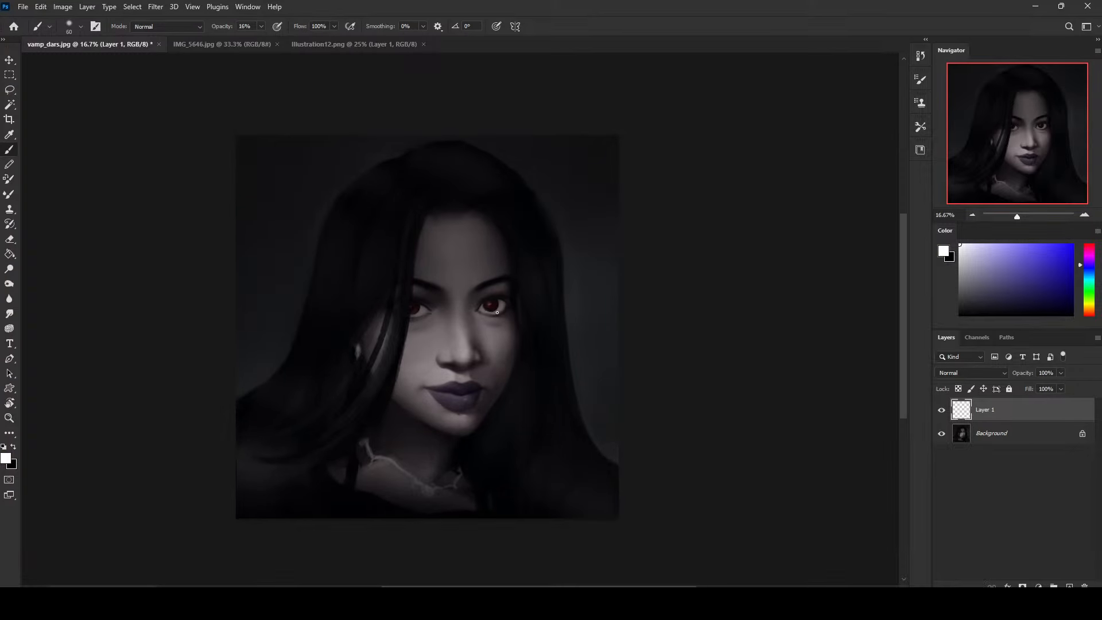
left_click(174, 29)
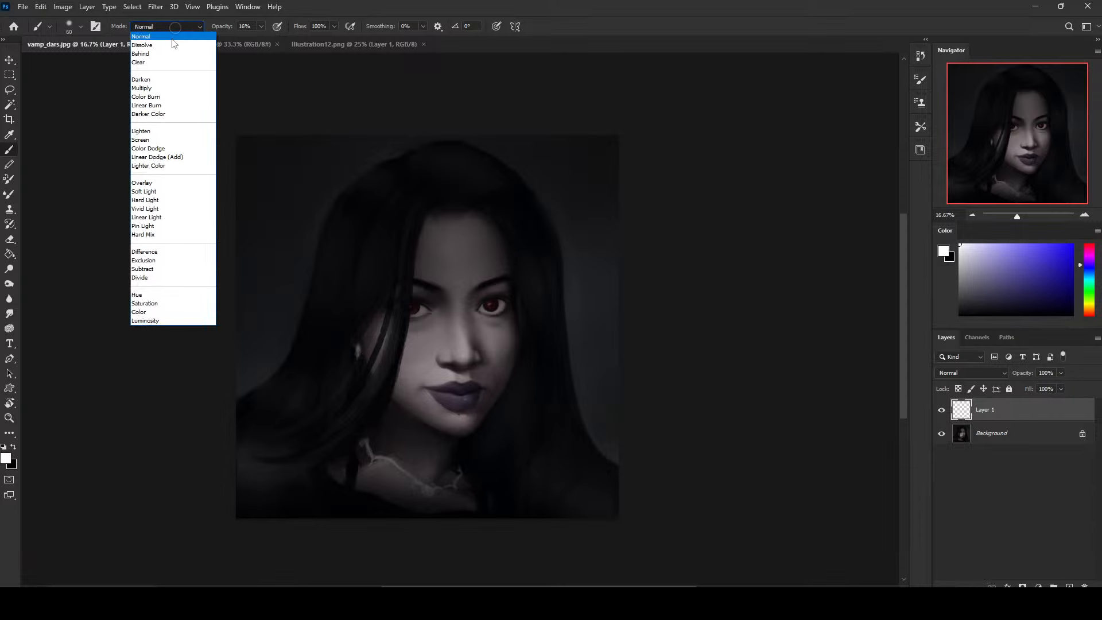
left_click(166, 35)
left_click(261, 25)
left_click(284, 39)
left_click(497, 312)
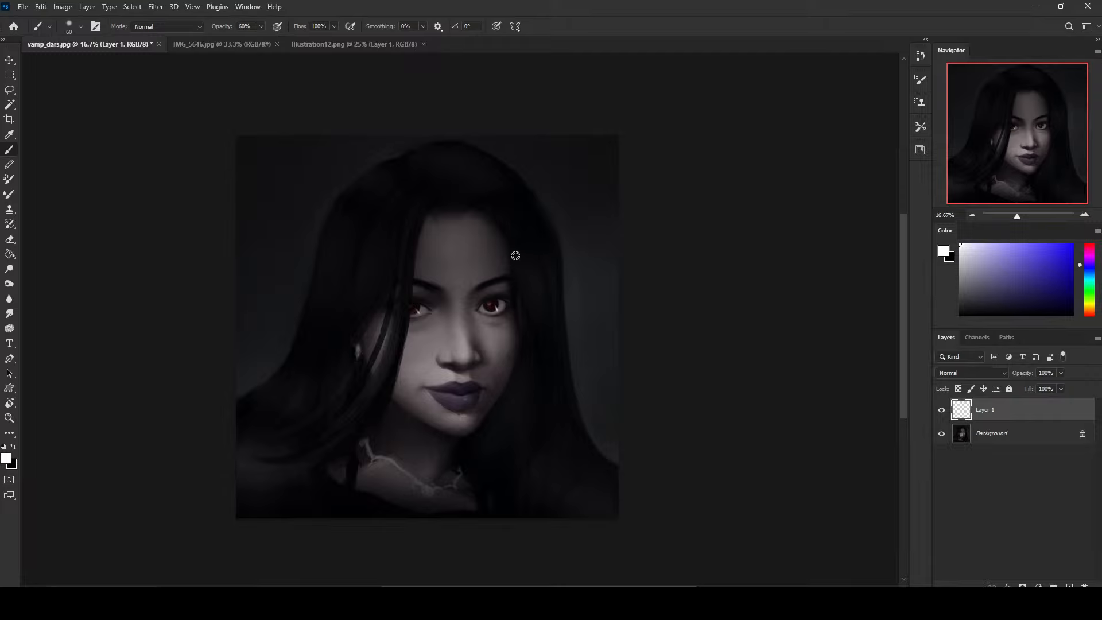
Sample the dark hair tone and softly shade the face at 14% opacity, varying the brush size from 1100 down to 200.
key("x")
key("bracketright")
key("bracketright")
key("bracketright")
key("bracketright")
key("bracketright")
key("bracketright")
key("bracketright")
key("bracketright")
key("bracketright")
key("bracketright")
key("bracketright")
key("bracketright")
key("bracketright")
key("bracketright")
key("bracketright")
key("bracketright")
left_click(521, 250, "alt")
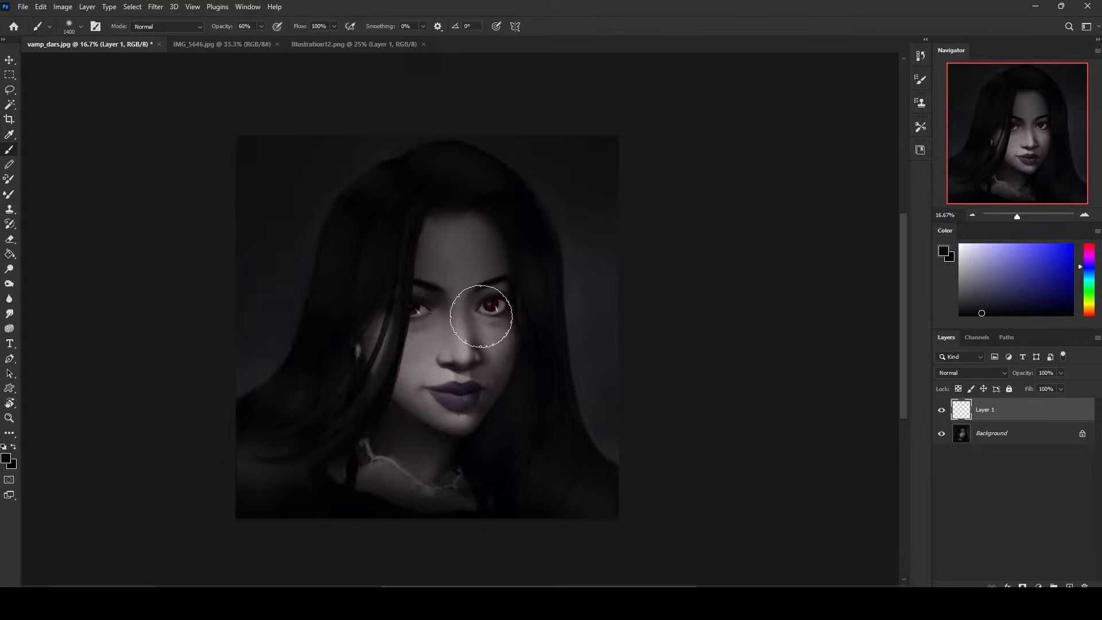
key("bracketleft")
key("bracketleft")
key("bracketleft")
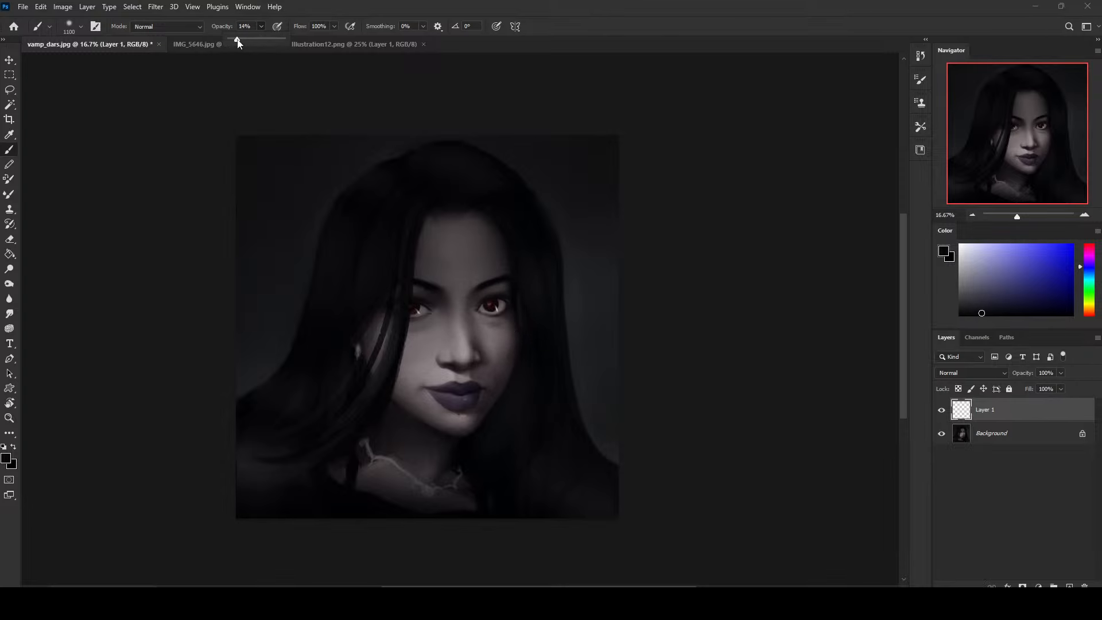
key("bracketleft")
key("bracketleft")
key("bracketleft")
key("bracketleft")
key("bracketleft")
key("bracketleft")
key("bracketleft")
key("bracketleft")
key("bracketleft")
key("bracketright")
key("bracketright")
key("bracketright")
key("bracketright")
key("bracketright")
key("bracketright")
key("bracketright")
key("bracketright")
key("bracketleft")
key("bracketleft")
key("bracketleft")
key("bracketright")
key("bracketright")
key("bracketright")
key("bracketright")
key("bracketleft")
key("bracketleft")
key("bracketleft")
key("bracketleft")
key("bracketleft")
key("bracketleft")
key("bracketleft")
key("bracketleft")
key("bracketleft")
key("bracketleft")
key("bracketleft")
key("bracketleft")
key("bracketleft")
key("bracketleft")
key("bracketright")
key("bracketright")
key("bracketright")
key("bracketright")
Flatten the image and select and copy the whole canvas.
right_click(1008, 426)
left_click(925, 459)
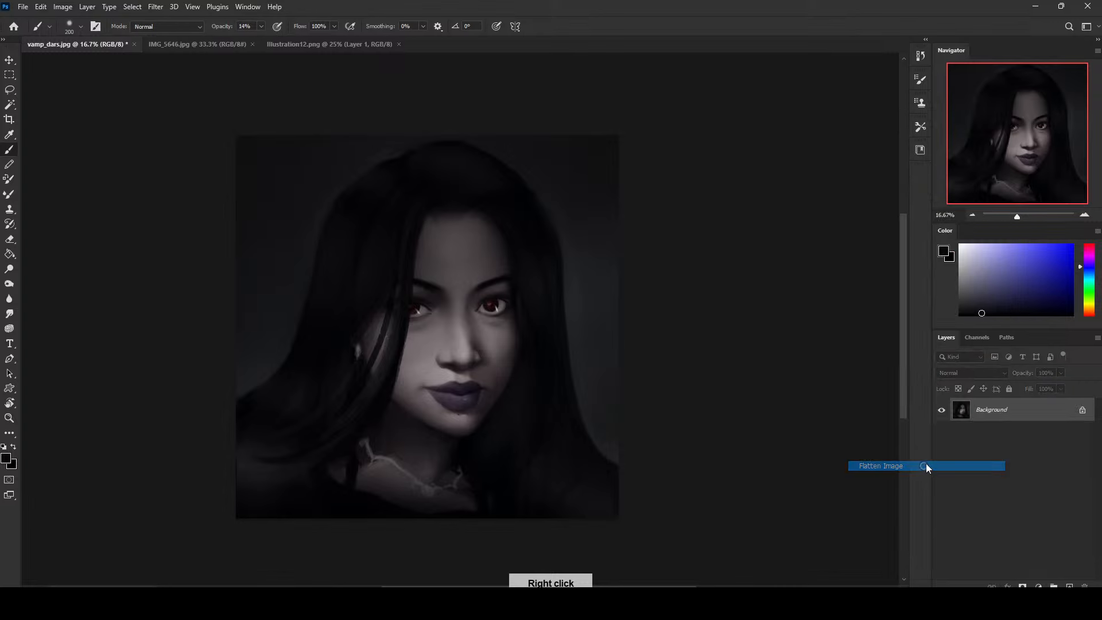
key("ctrl+a")
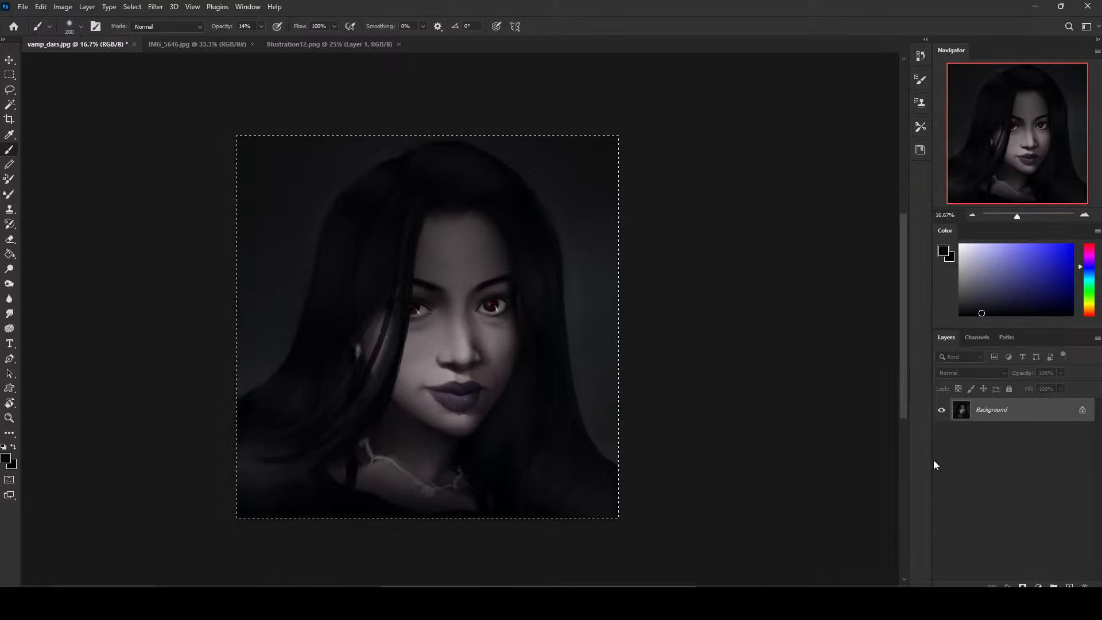
Revert to the initial vamp_dars.jpg snapshot in the history and paste the edited portrait above it as a new layer.
left_click(920, 56)
left_click_drag(903, 505, 924, 64)
left_click(849, 75)
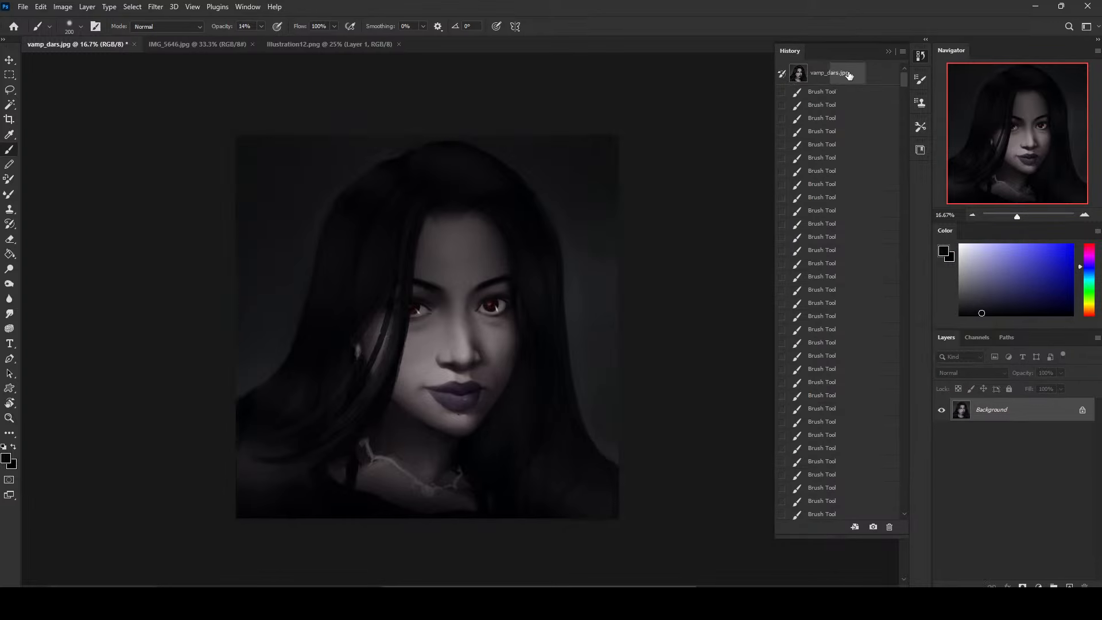
left_click(888, 51)
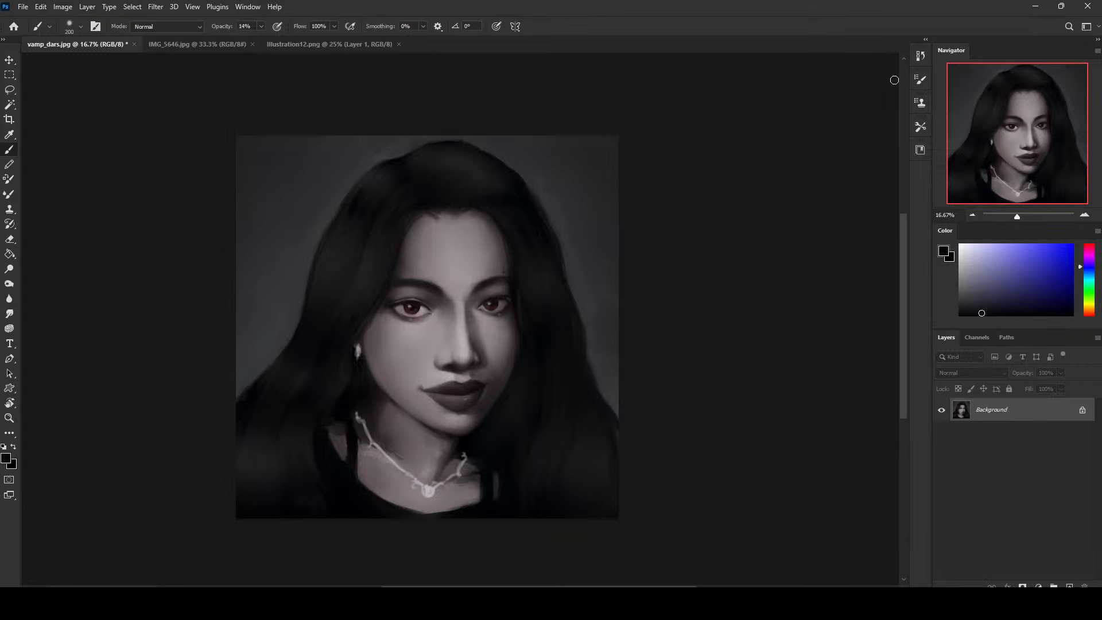
key("ctrl+v")
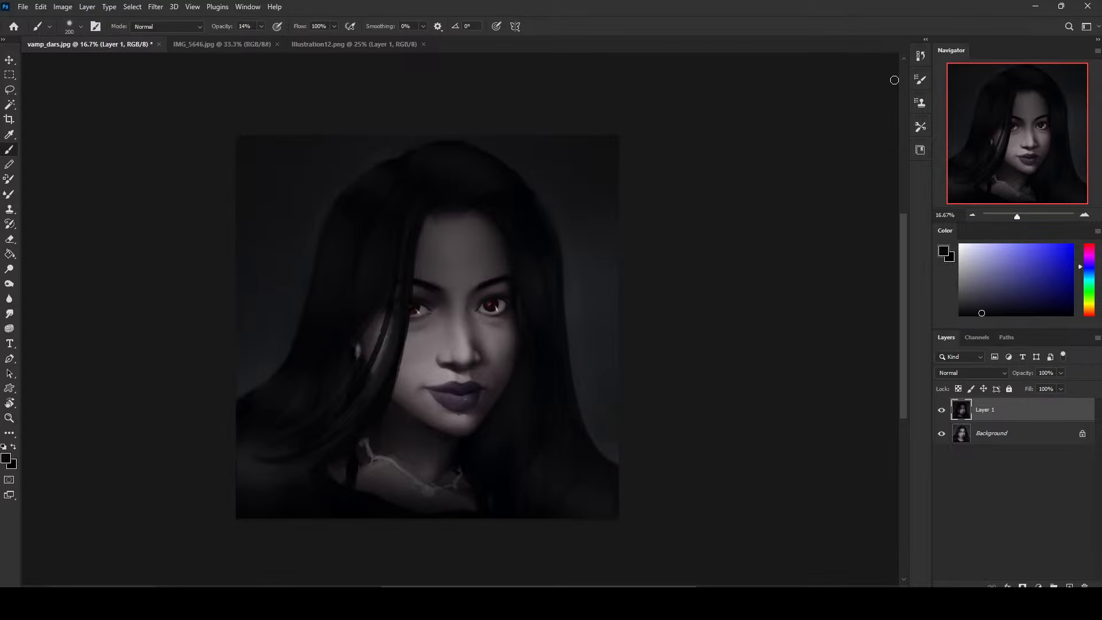
Compare the edited portrait with the original by toggling the visibility of Layer 1.
left_click(940, 410)
left_click(941, 410)
left_click(940, 411)
left_click(940, 411)
Sample the skin tone beside the lips and touch up the lower lip edge with a size 80 brush at 100% opacity.
left_click(480, 393, "alt")
key("bracketleft")
key("bracketleft")
key("bracketleft")
key("bracketleft")
key("bracketleft")
key("bracketleft")
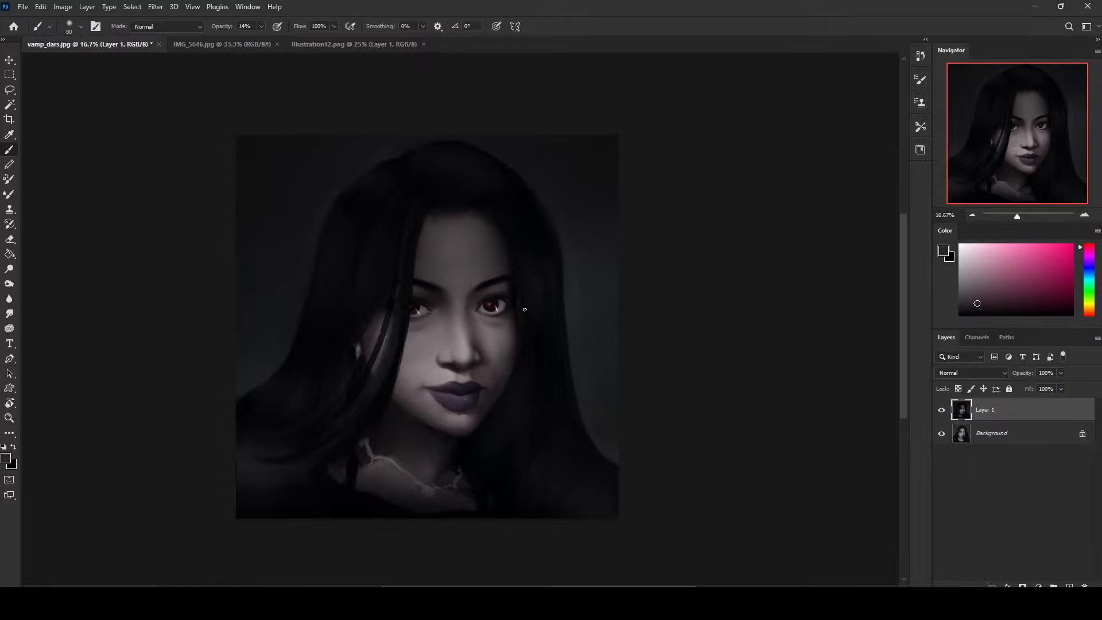
left_click(170, 27)
left_click(258, 27)
left_click_drag(260, 26, 314, 33)
left_click(477, 404)
Compare the edited portrait with the original by repeatedly hiding and showing Layer 1.
left_click(941, 418)
left_click(940, 419)
left_click(940, 419)
left_click(941, 419)
left_click(941, 411)
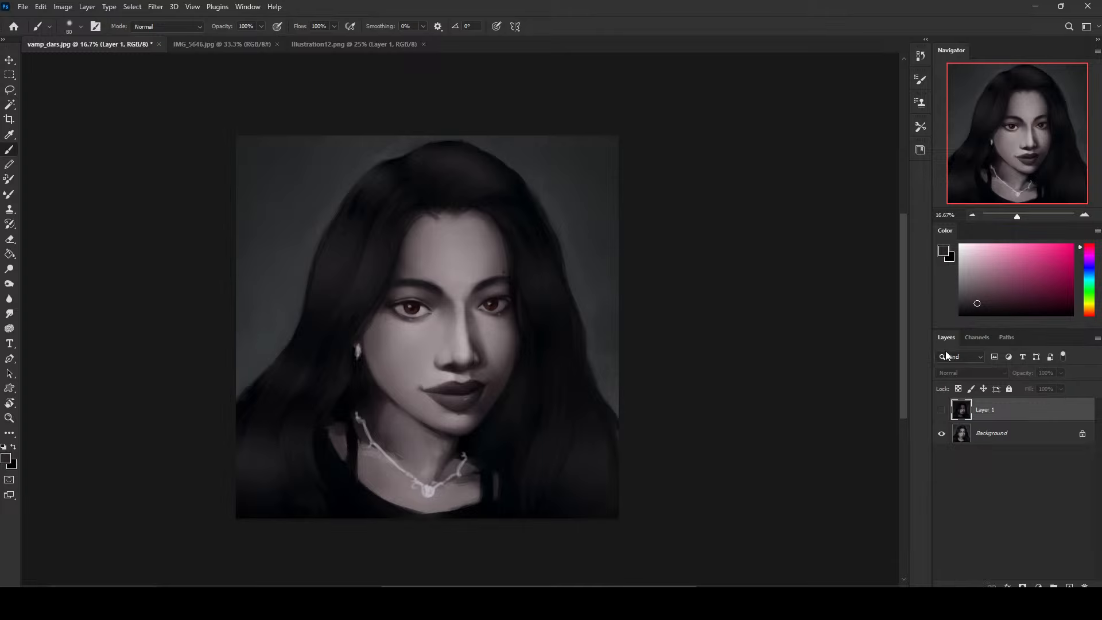
left_click(940, 410)
left_click(941, 410)
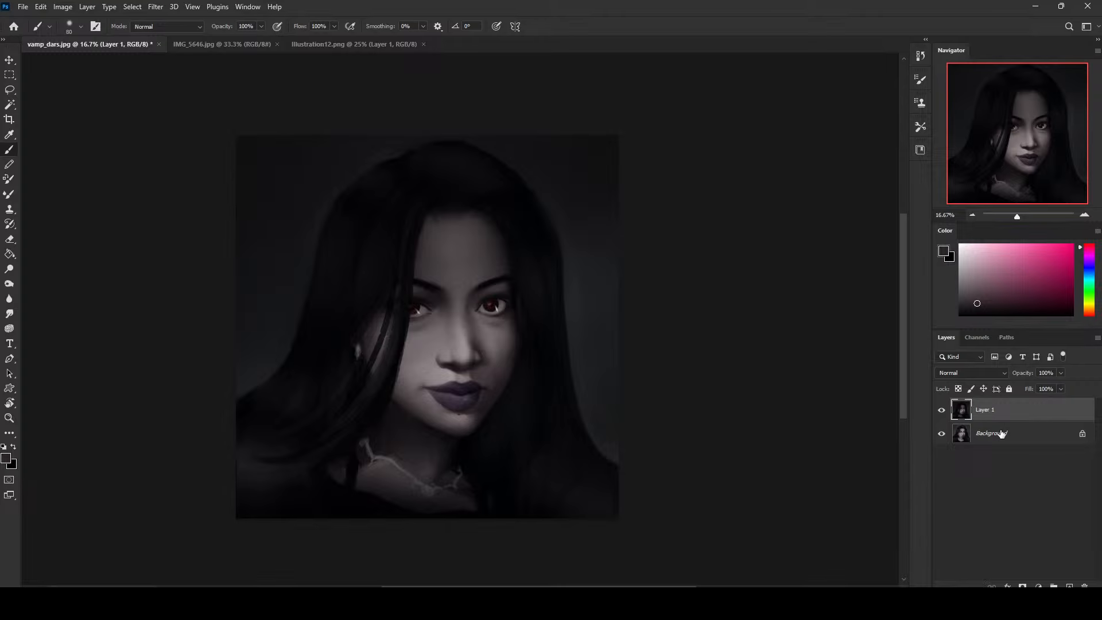
left_click(941, 411)
left_click(941, 410)
left_click(941, 412)
left_click(941, 412)
left_click(942, 412)
left_click(941, 411)
Adjust the chin contour with a size 400 Liquify brush, apply it, and check the result by toggling Layer 1.
left_click(155, 7)
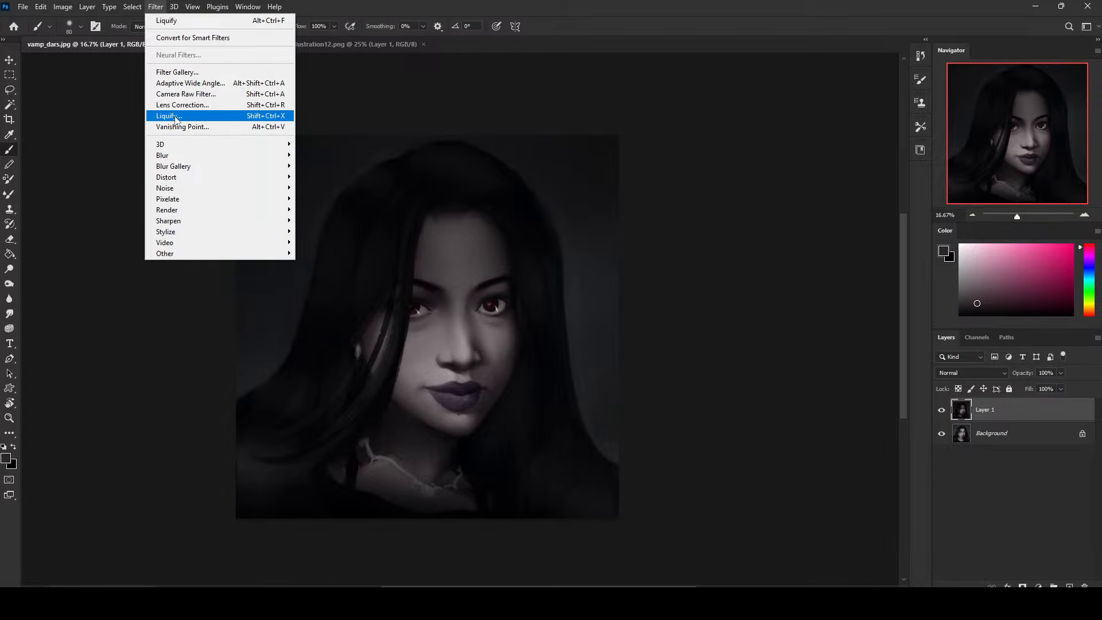
left_click(175, 116)
key("bracketleft")
key("bracketleft")
key("bracketleft")
key("bracketleft")
key("bracketleft")
key("bracketleft")
key("bracketleft")
key("bracketleft")
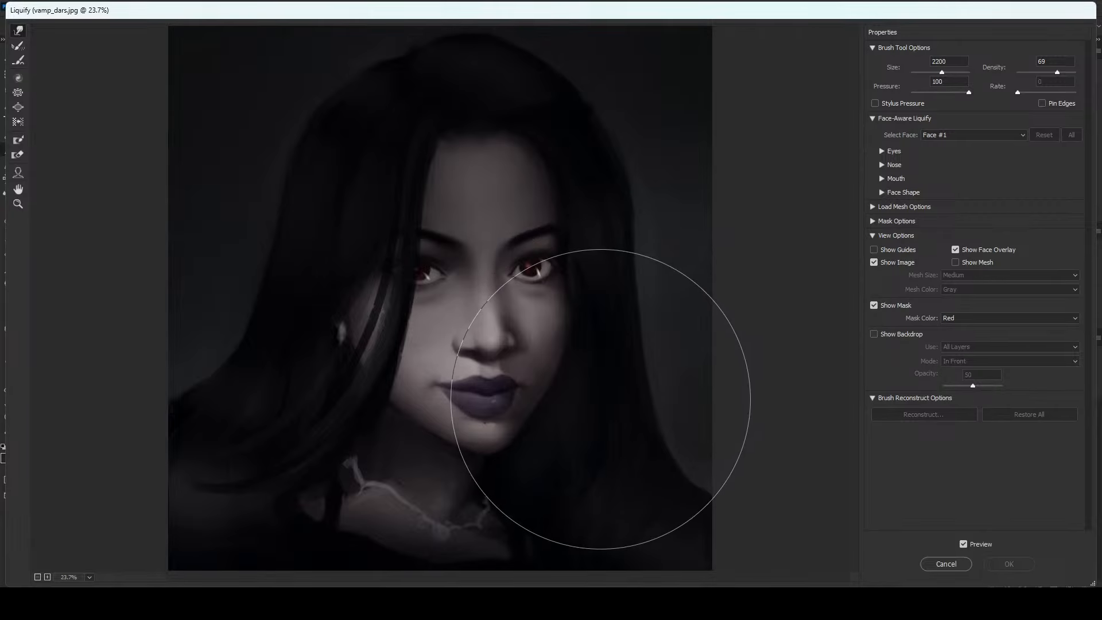
key("bracketleft")
key("bracketleft")
key("bracketleft")
key("bracketleft")
key("bracketleft")
key("bracketleft")
key("bracketleft")
key("bracketleft")
key("bracketleft")
key("bracketleft")
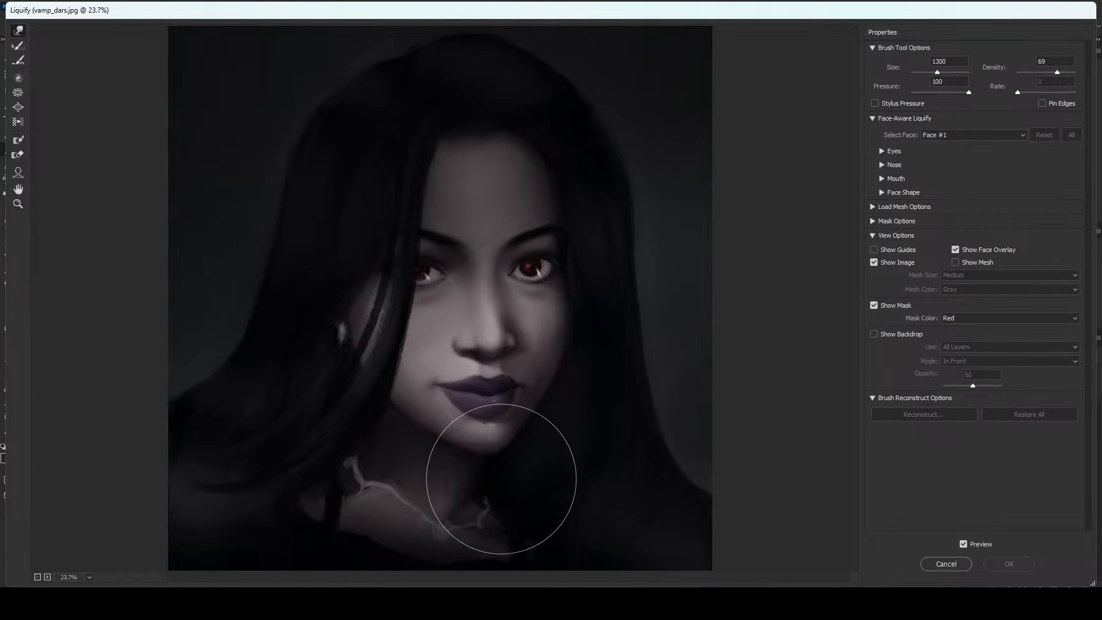
left_click_drag(494, 464, 495, 466)
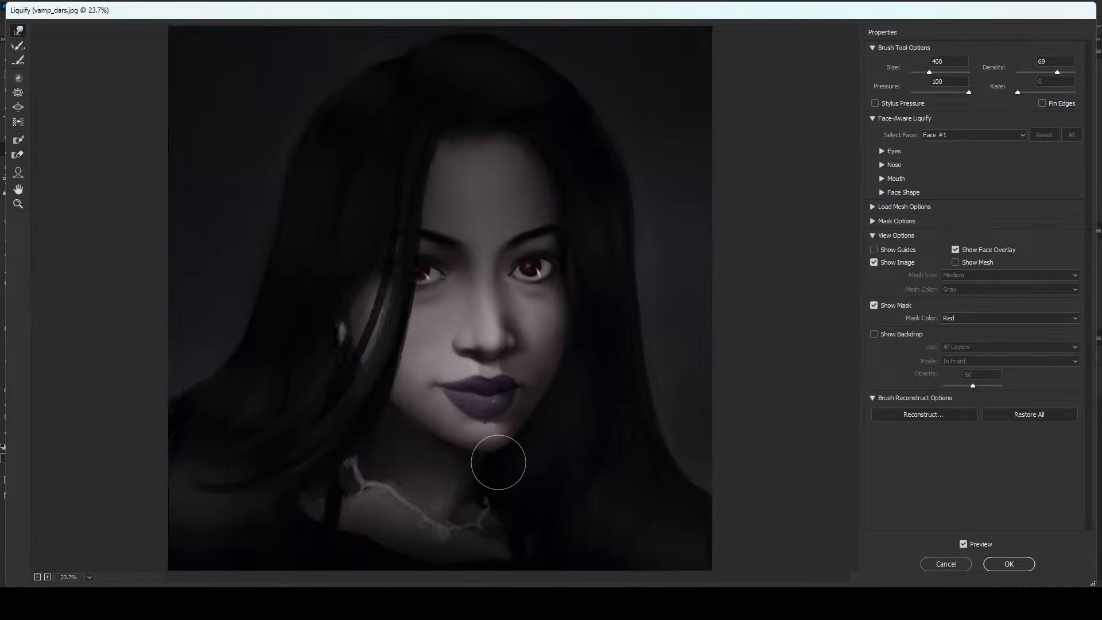
left_click(1009, 564)
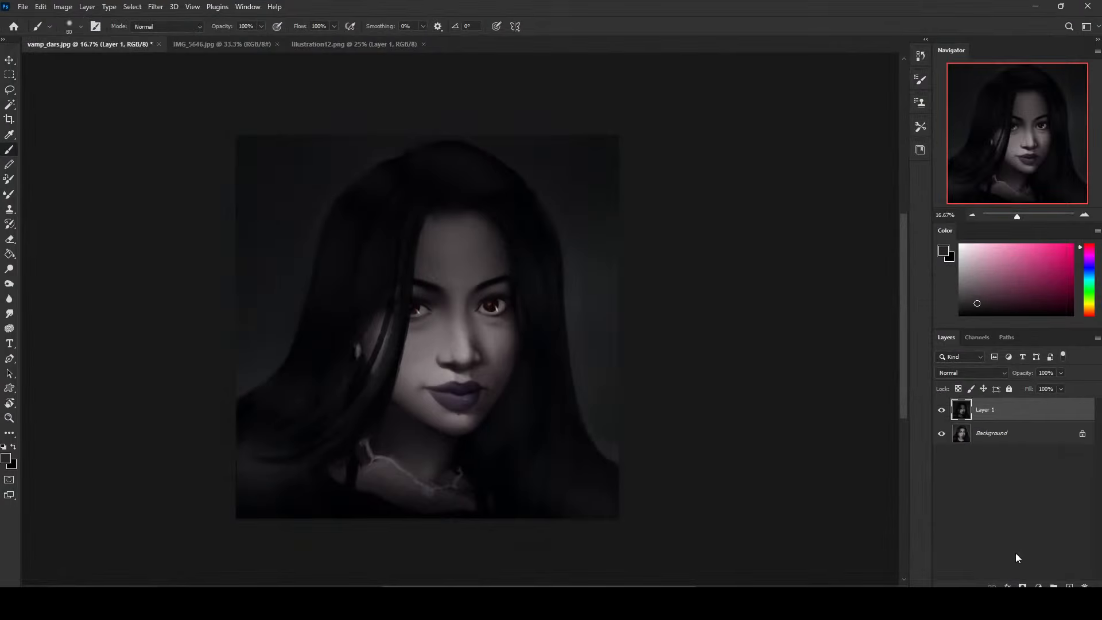
left_click(941, 410)
left_click(941, 410)
Switch to IMG_5646.jpg, choose the 30 px sketching brush, and add a new layer with bright red as the paint colour.
left_click(241, 45)
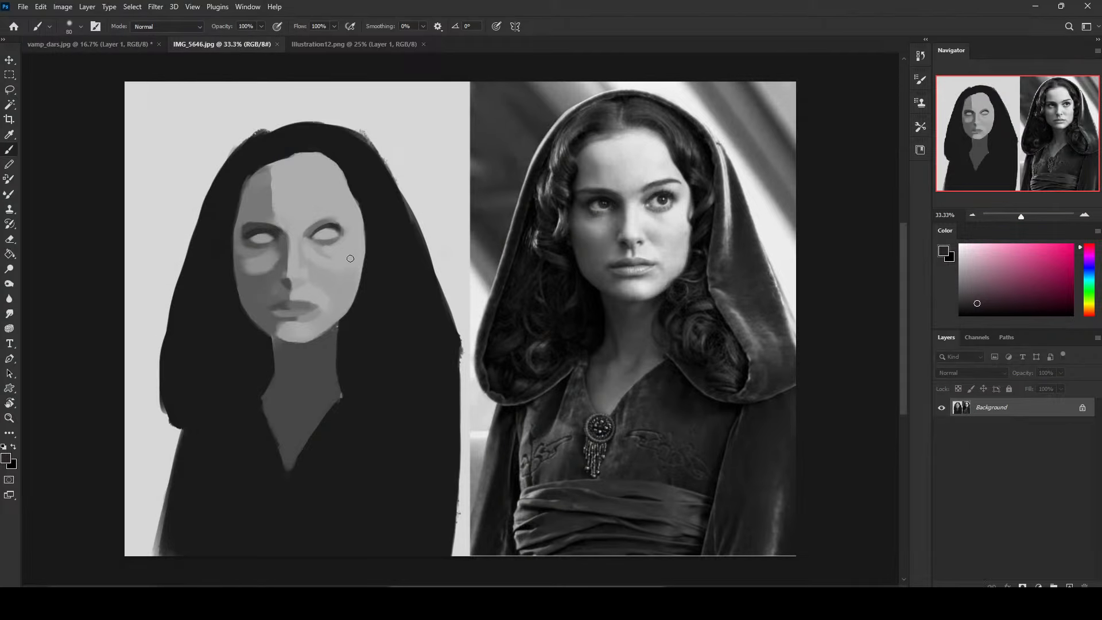
right_click(335, 236)
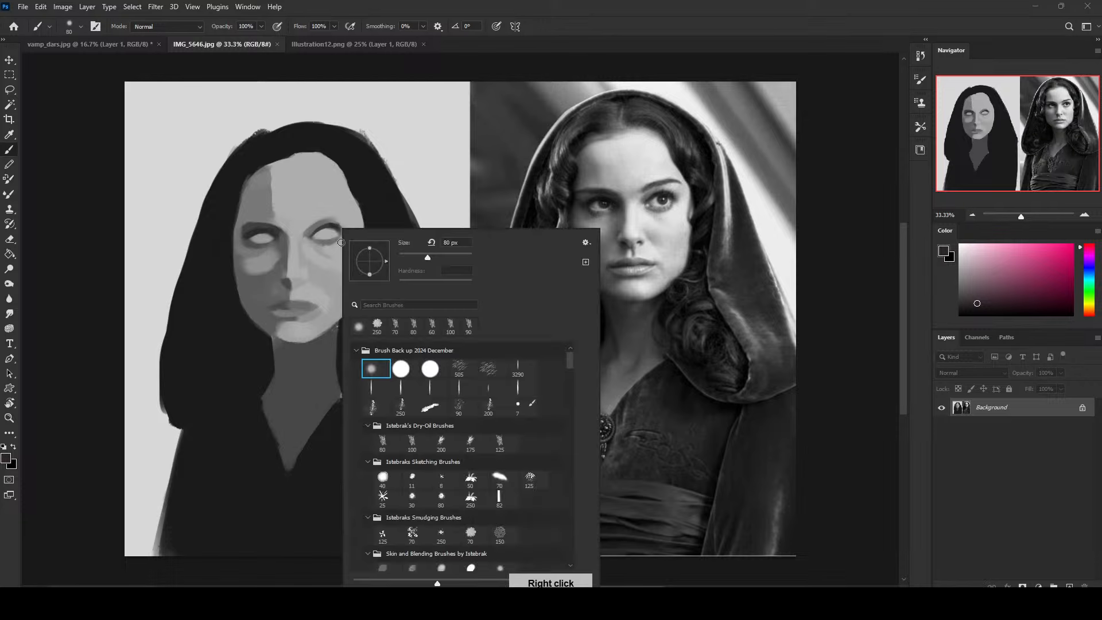
left_click(412, 498)
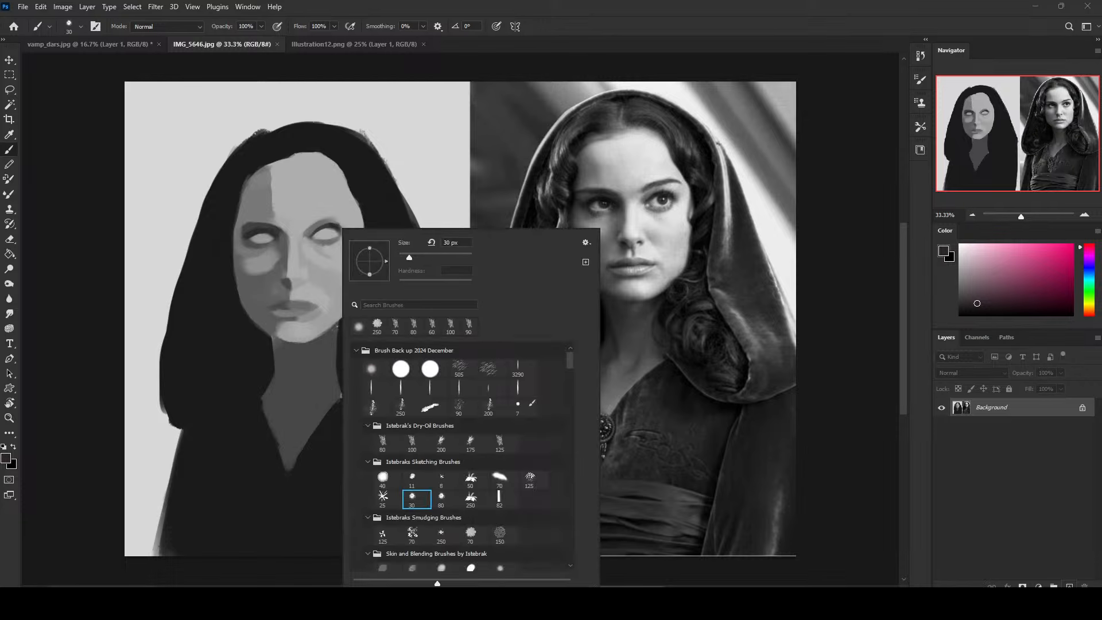
left_click(1068, 584)
left_click(1071, 245)
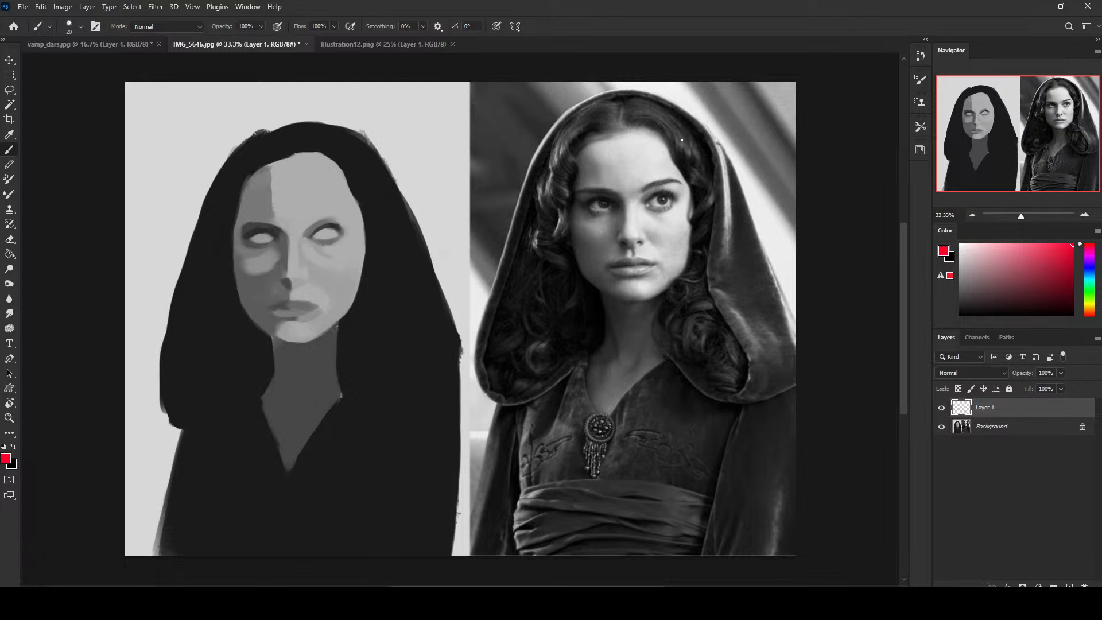
Draw red guides down the centre and across the nose base of the reference face, and crossing centre and eye-level guides on the painted face.
left_click(634, 298, "shift")
left_click(691, 231, "shift")
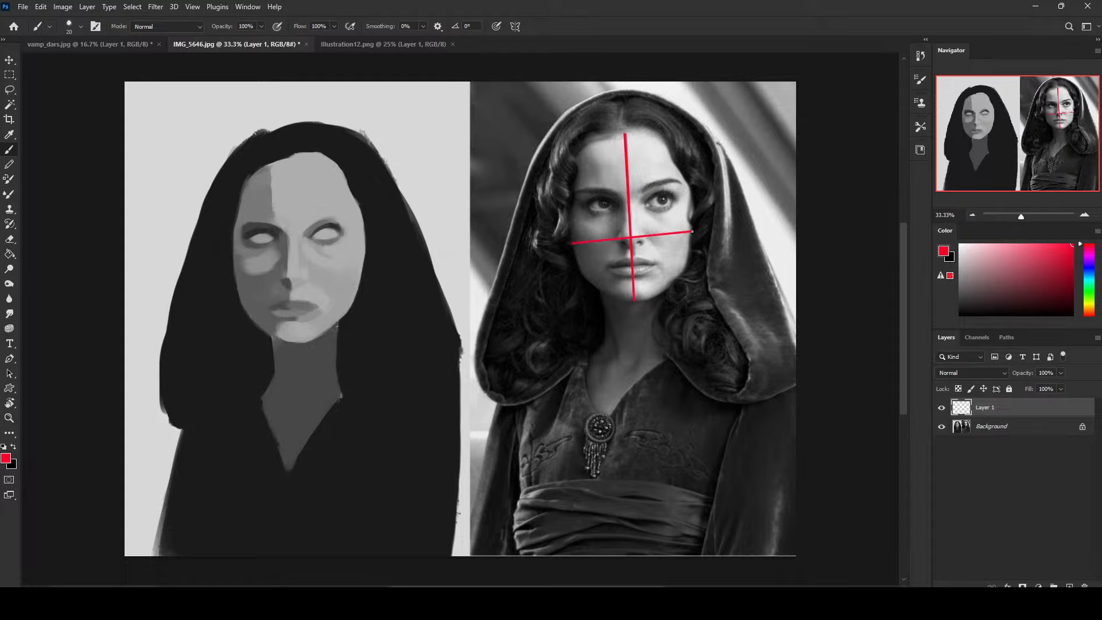
key("ctrl+z")
left_click(692, 241, "shift")
left_click(298, 148, "shift")
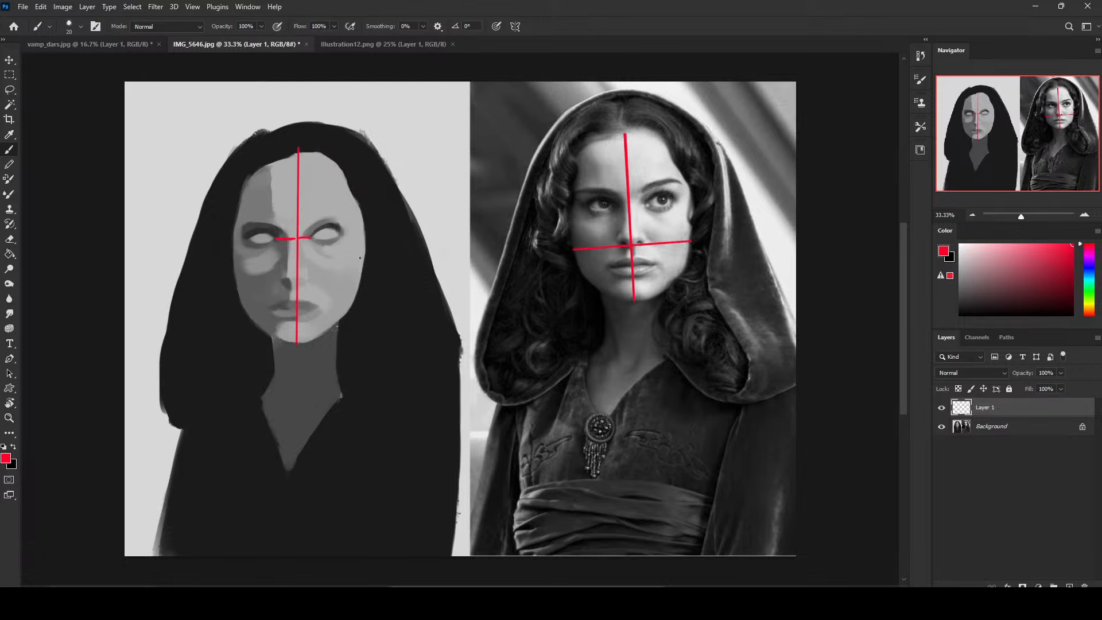
Try red annotation strokes on the painted portrait, undoing them along with the short horizontal guide across its nose bridge.
left_click_drag(302, 241, 280, 240)
key("ctrl+z")
key("ctrl+z")
mouse_move(331, 220)
left_mouse_down()
mouse_move(299, 211)
mouse_move(289, 225)
left_mouse_up()
key("ctrl+z")
mouse_move(255, 303)
left_mouse_down()
mouse_move(158, 356)
mouse_move(248, 380)
left_mouse_up()
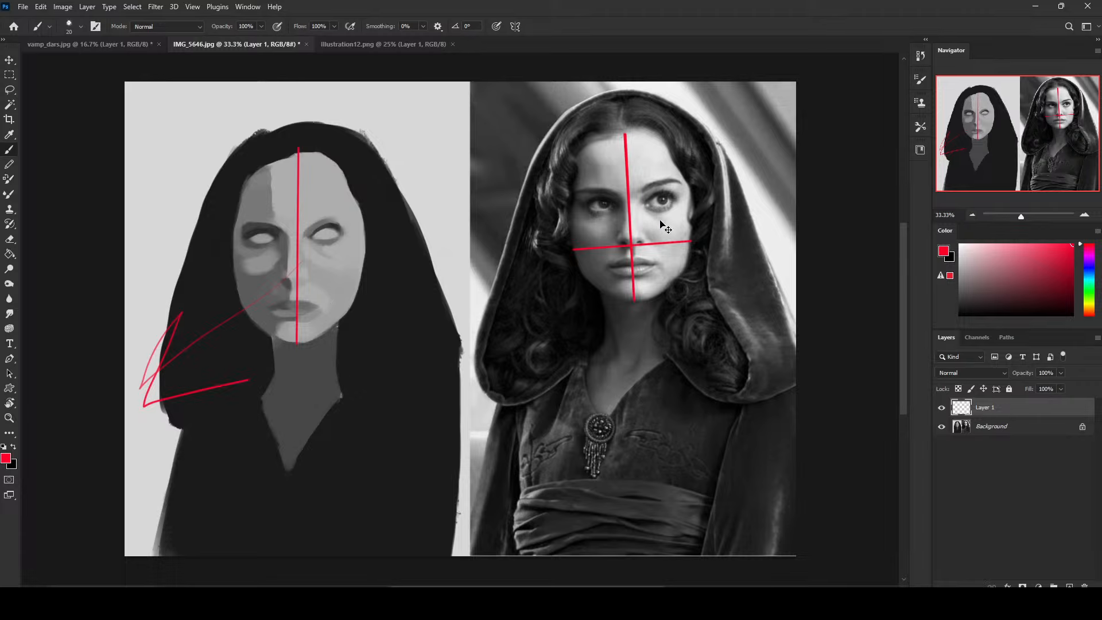
key("ctrl+z")
Try straight red lines from the reference photo's eyes to the upper corner and circles around its face, and undo them.
left_click(660, 202)
left_click(792, 130, "shift")
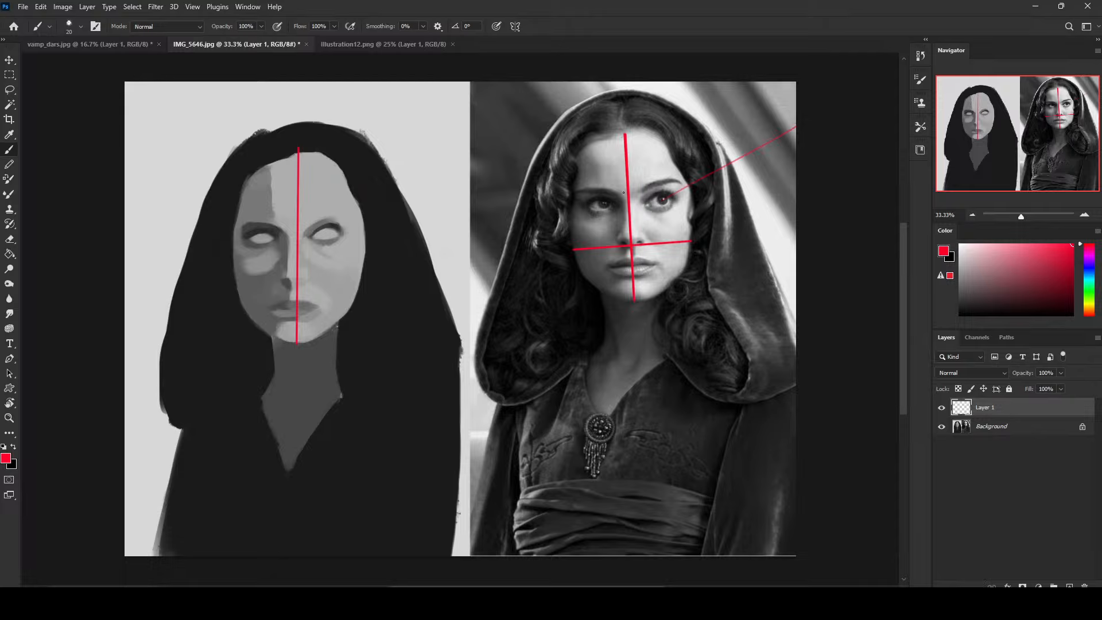
left_click(604, 202)
left_click(792, 130, "shift")
key("ctrl+z")
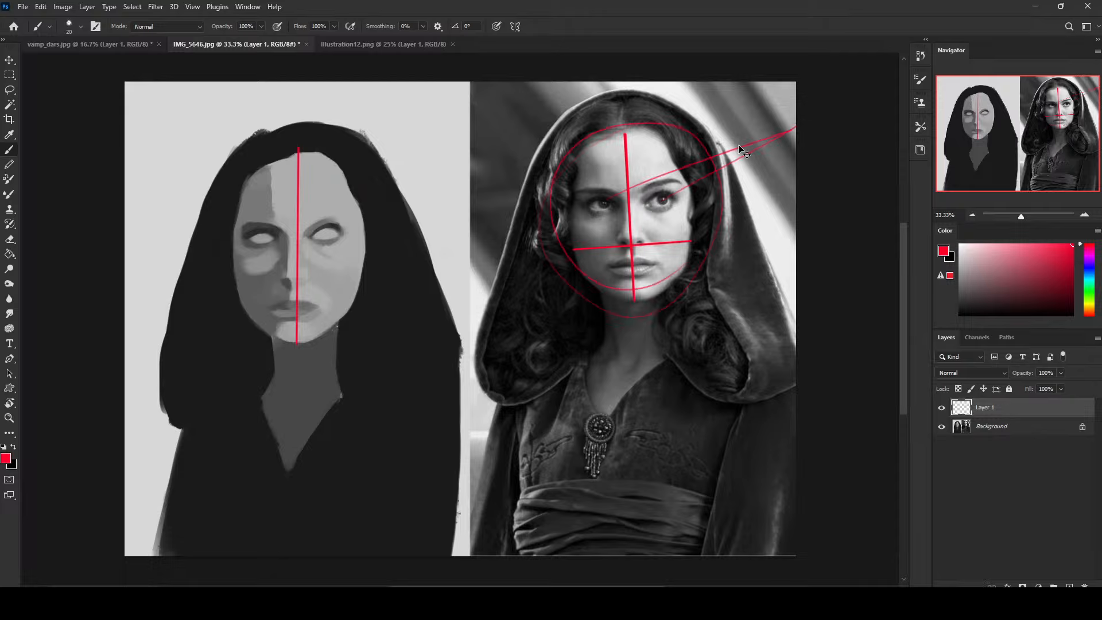
key("ctrl+z")
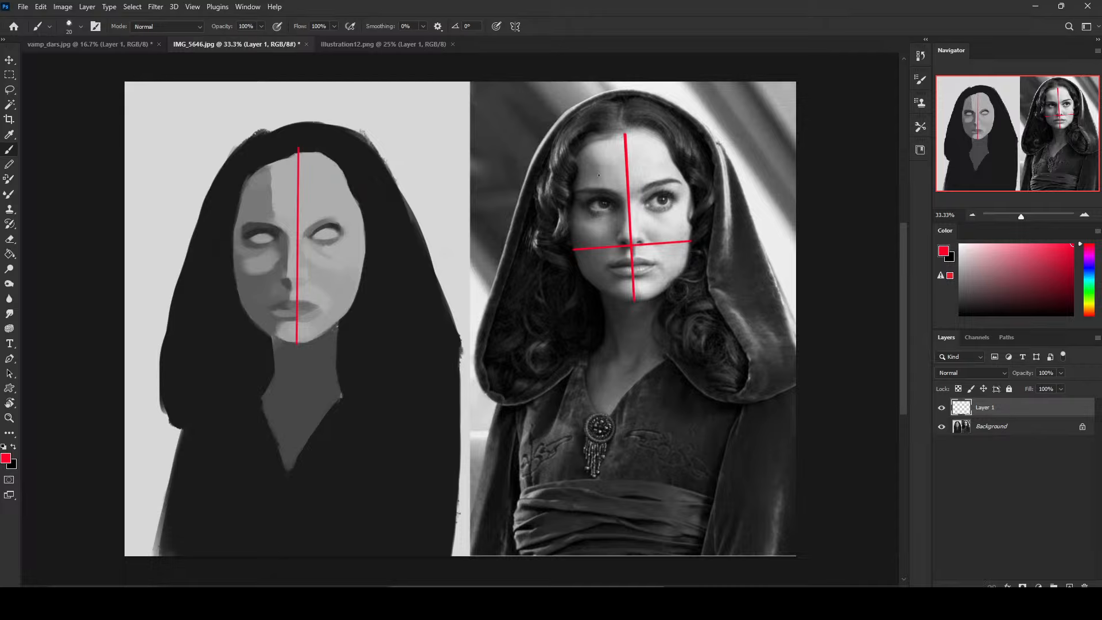
Sketch red plane shapes around the eye and cheek on the lit side of the reference face.
left_click_drag(306, 137, 303, 150)
key("ctrl+z")
mouse_move(675, 180)
left_mouse_down()
mouse_move(654, 214)
mouse_move(671, 206)
mouse_move(659, 212)
mouse_move(662, 264)
mouse_move(665, 216)
mouse_move(656, 236)
mouse_move(640, 209)
mouse_move(632, 217)
left_mouse_up()
key("ctrl+z")
mouse_move(633, 219)
left_mouse_down()
mouse_move(652, 191)
mouse_move(632, 207)
left_mouse_up()
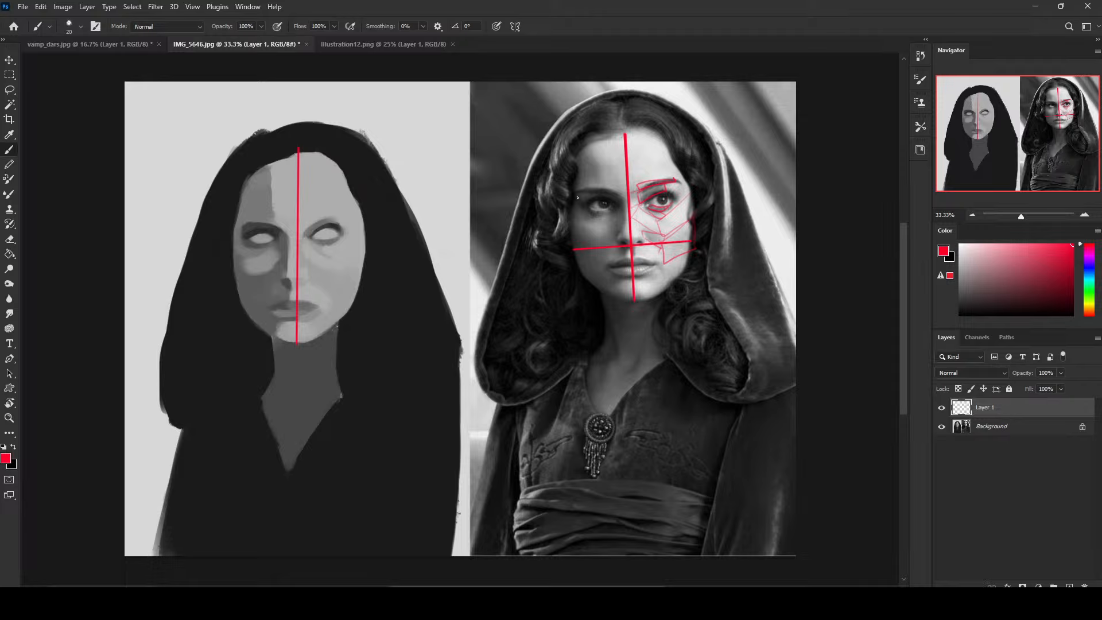
Draw a red brow guide across the reference face, add cheek plane strokes, and mark an arrow pointing at the forehead.
left_click_drag(575, 195, 687, 175)
left_click_drag(624, 134, 632, 260)
mouse_move(689, 192)
left_mouse_down()
mouse_move(689, 224)
mouse_move(693, 188)
left_mouse_up()
left_click_drag(633, 203, 660, 232)
mouse_move(690, 115)
left_mouse_down()
mouse_move(640, 133)
mouse_move(664, 135)
left_mouse_up()
key("ctrl+z")
Draw matching red guide lines just below the reference face's mouth and across the painted portrait's mouth.
left_click_drag(623, 273, 691, 267)
key("ctrl+z")
left_click_drag(576, 275, 694, 267)
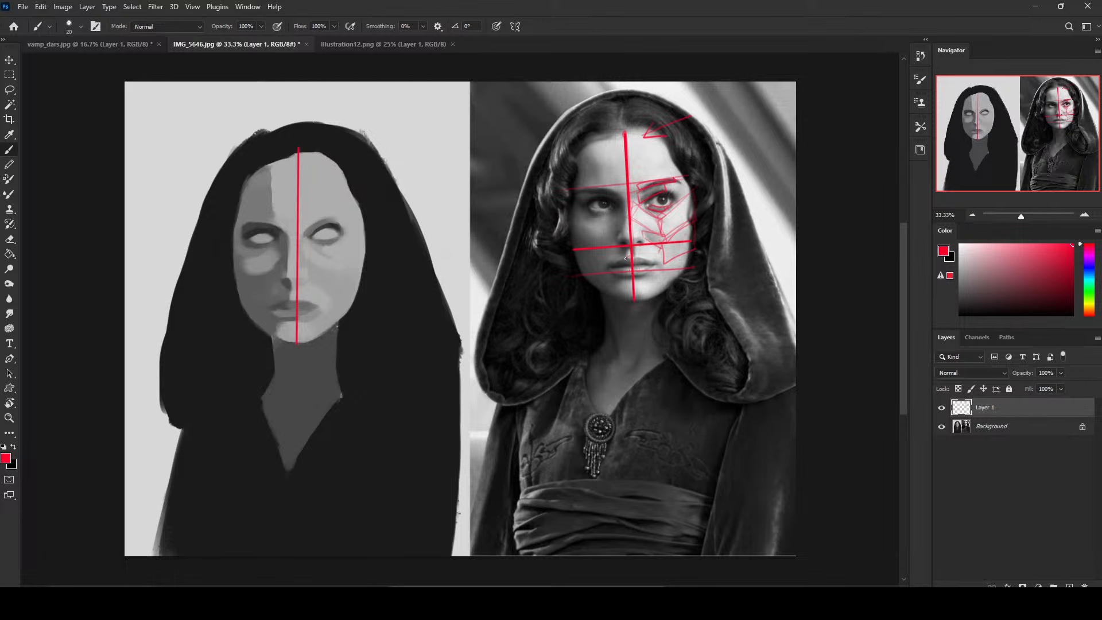
left_click_drag(240, 308, 347, 305)
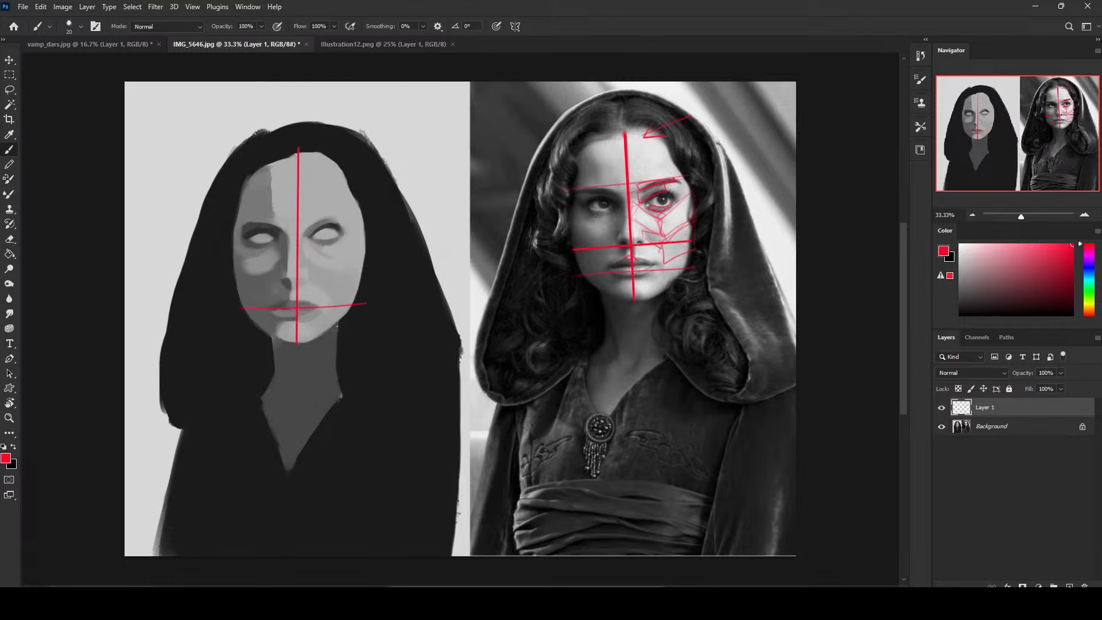
left_click_drag(590, 276, 700, 268)
Draw a curved red arrow from the reference eye to the painted portrait's eye, and outline the reference's chin and neck.
mouse_move(630, 178)
left_mouse_down()
mouse_move(404, 204)
mouse_move(358, 227)
mouse_move(375, 207)
mouse_move(355, 232)
mouse_move(394, 231)
left_mouse_up()
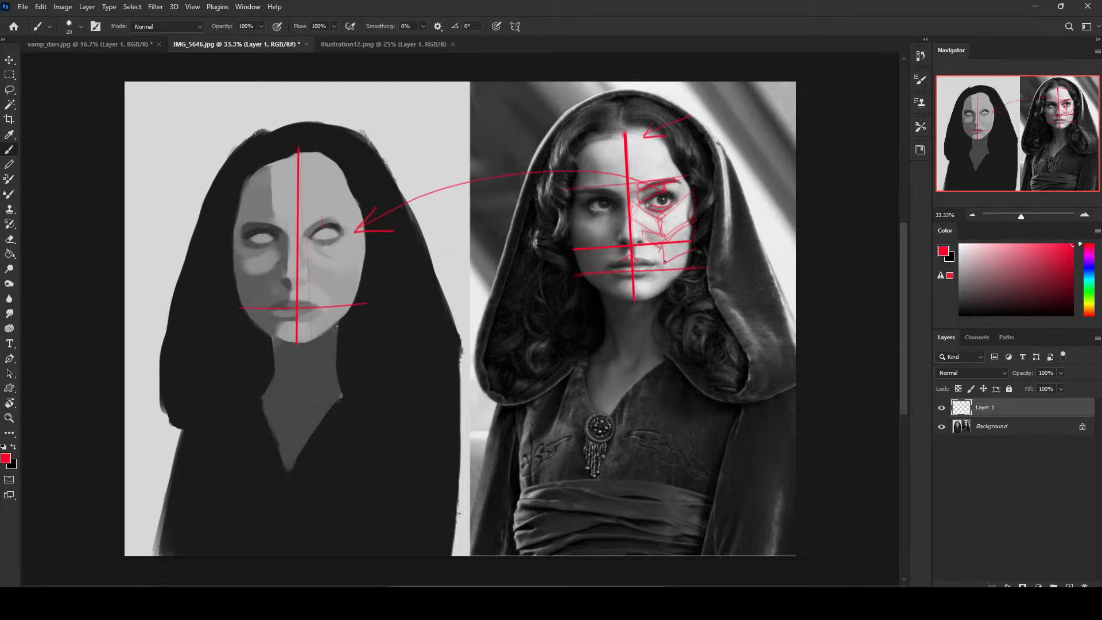
mouse_move(683, 271)
left_mouse_down()
mouse_move(690, 245)
mouse_move(649, 261)
mouse_move(663, 268)
mouse_move(635, 292)
mouse_move(654, 273)
mouse_move(632, 277)
mouse_move(654, 276)
mouse_move(664, 290)
mouse_move(634, 297)
left_mouse_up()
left_click_drag(635, 300, 674, 285)
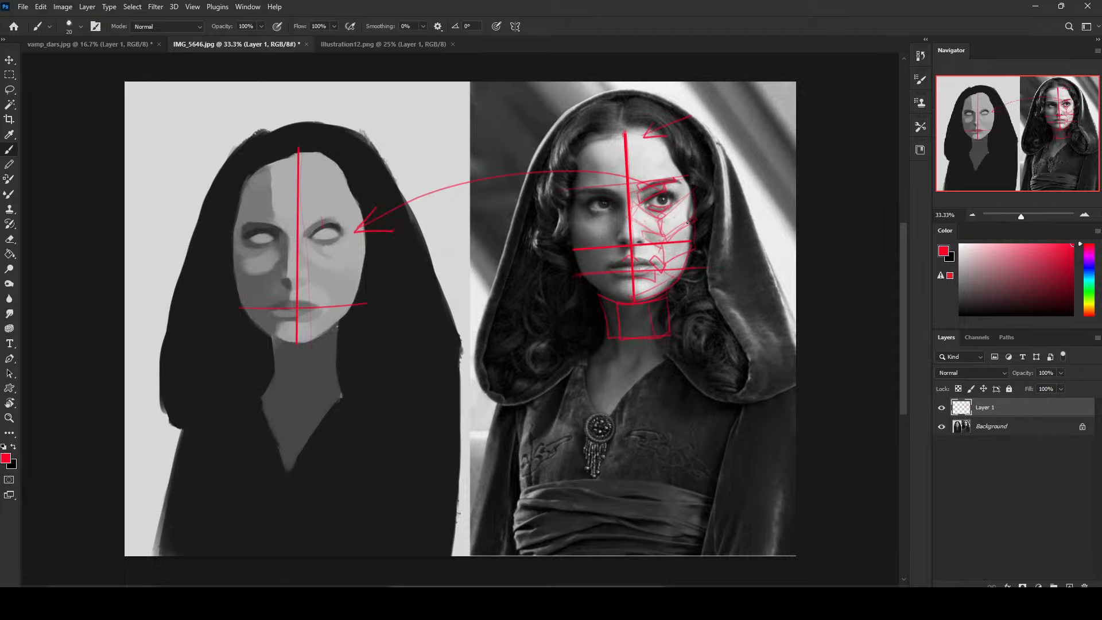
Draw a second curved arrow to the painted portrait's cheek and a vertical red line along the side of the reference hood.
left_click_drag(714, 115, 706, 130)
mouse_move(687, 184)
left_mouse_down()
mouse_move(658, 233)
mouse_move(353, 264)
mouse_move(374, 276)
left_mouse_up()
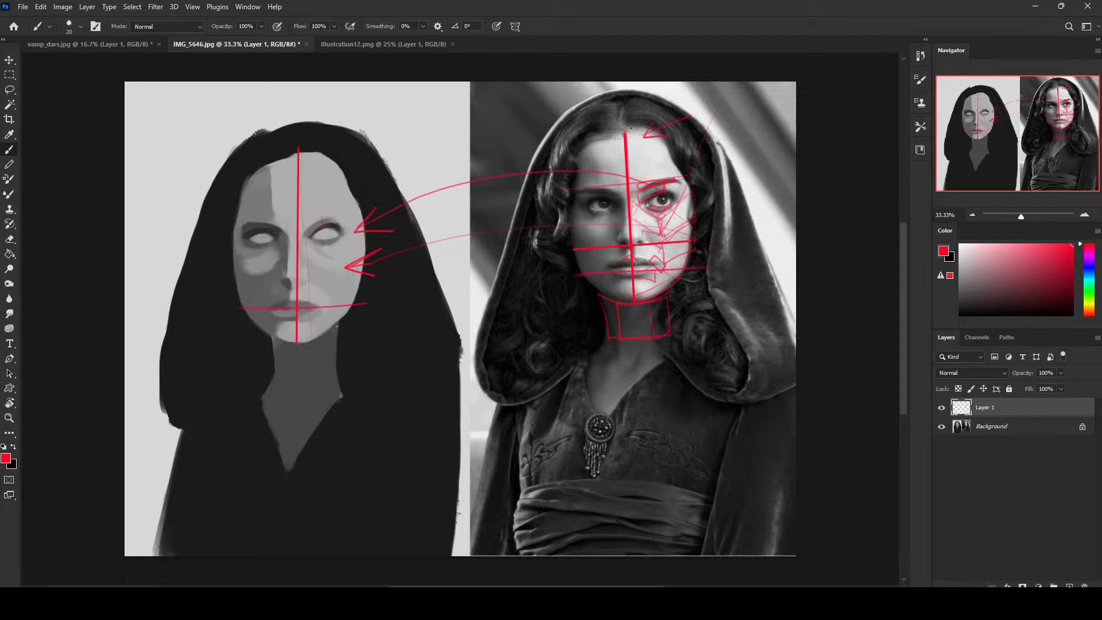
left_click_drag(690, 94, 660, 113)
mouse_move(522, 99)
left_mouse_down()
mouse_move(524, 159)
mouse_move(522, 364)
left_mouse_up()
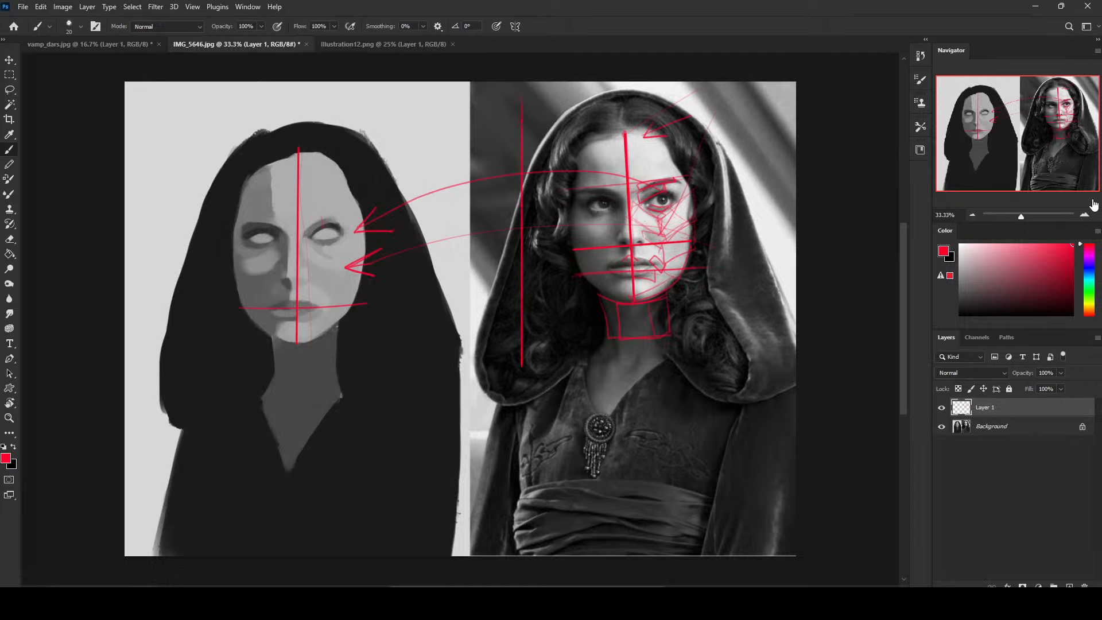
Select the 80 px brush from Istebrak's Dry-Oil Brushes, with a dark grey colour and 55% opacity.
right_click(628, 272)
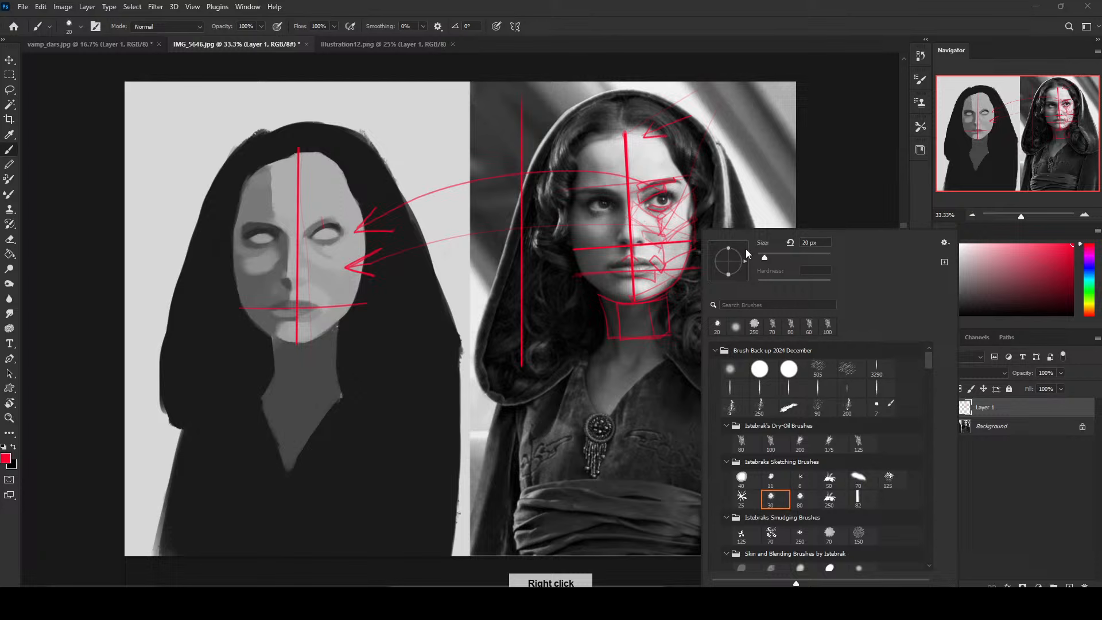
double_click(746, 444)
key("bracketleft")
key("bracketleft")
key("bracketleft")
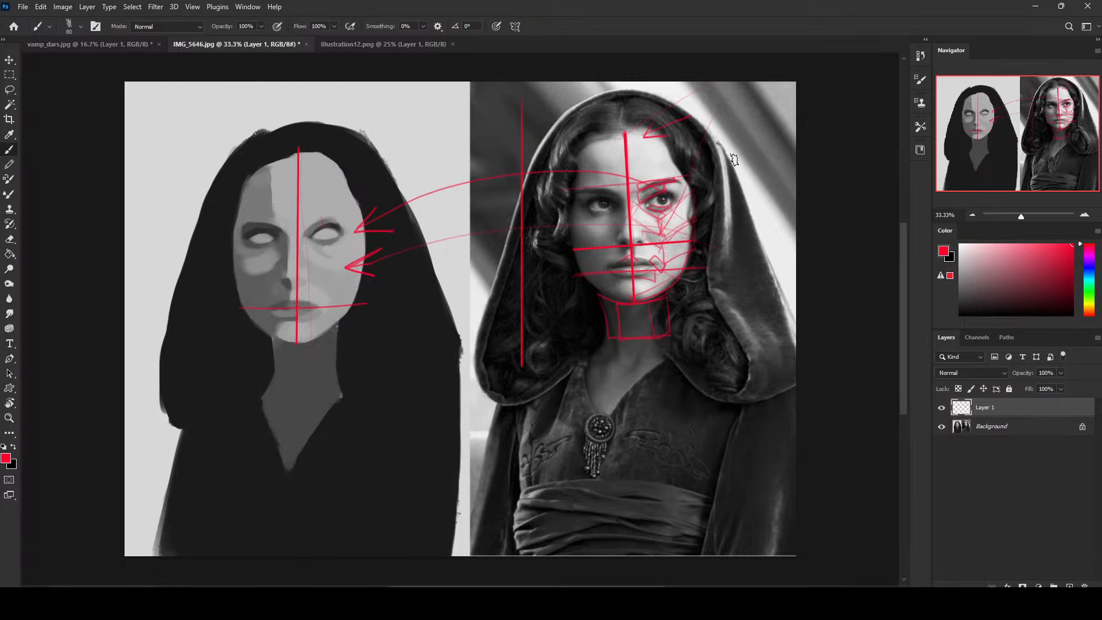
left_click_drag(993, 280, 925, 300)
left_click_drag(261, 26, 240, 44)
Set the brush size to 100 px and paint grey test strokes on the light background above the painted portrait's hood.
key("bracketright")
key("bracketright")
key("bracketright")
key("bracketright")
key("bracketright")
key("bracketright")
key("bracketleft")
left_click_drag(397, 119, 425, 130)
mouse_move(437, 136)
left_mouse_down()
mouse_move(397, 95)
mouse_move(423, 84)
left_mouse_up()
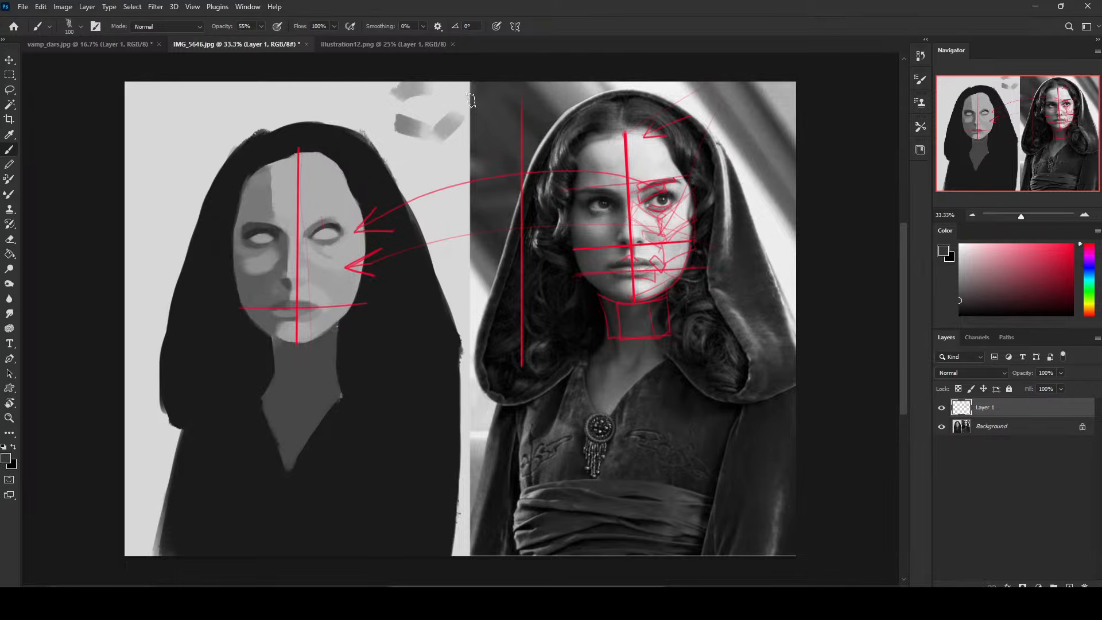
Switch to the Illustration12.png document and select the soft round brush from the Brush Back up 2024 December set.
left_click(421, 44)
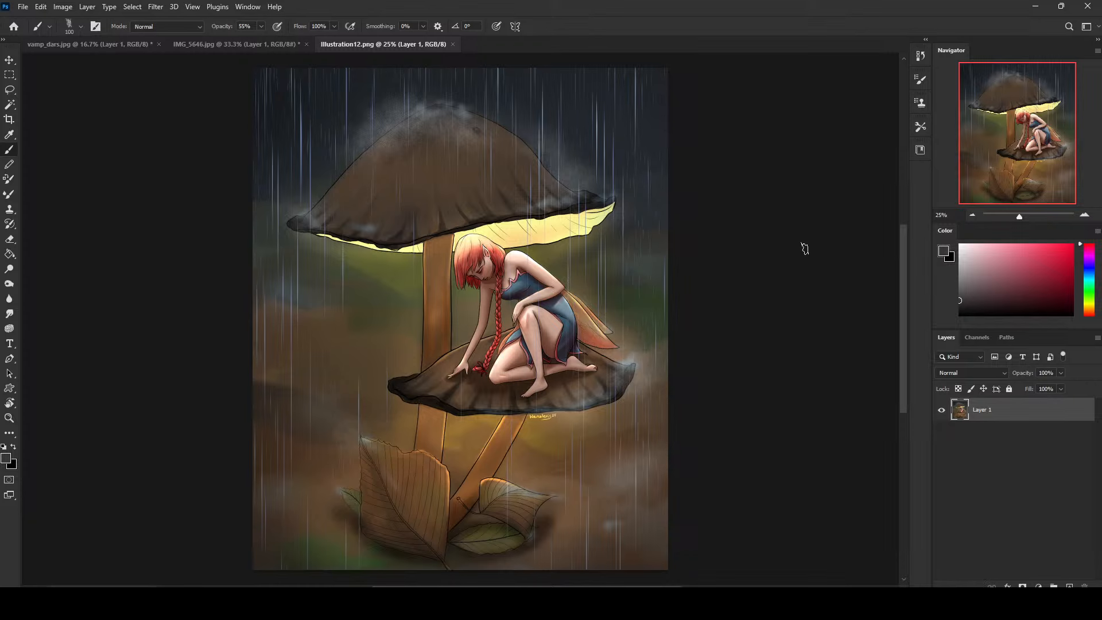
left_click(684, 410)
key("ctrl+minus")
right_click(553, 294)
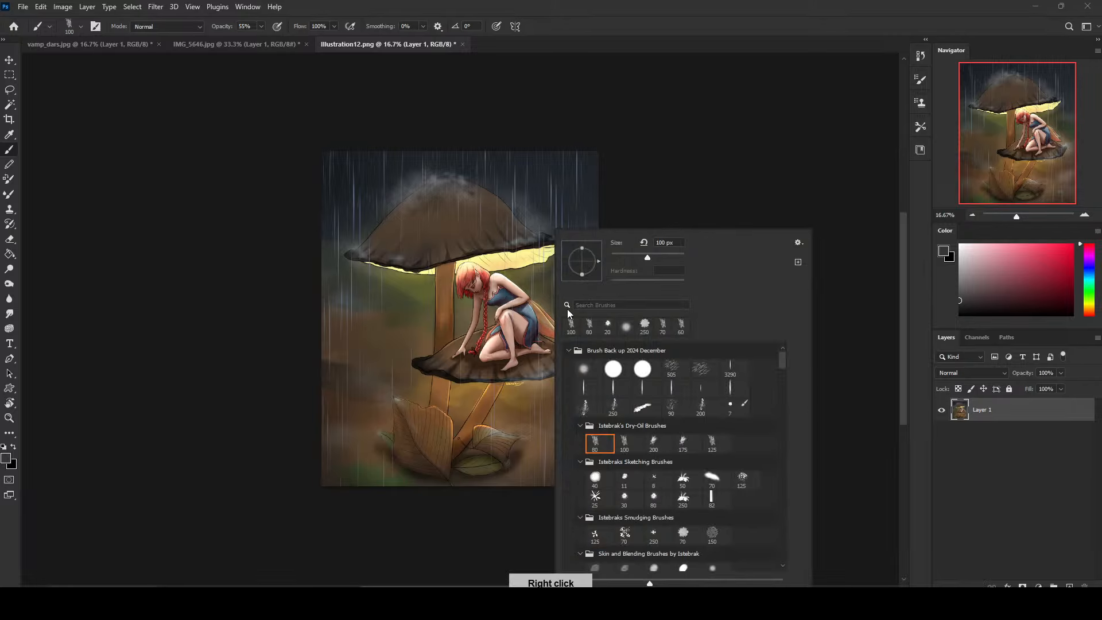
double_click(584, 368)
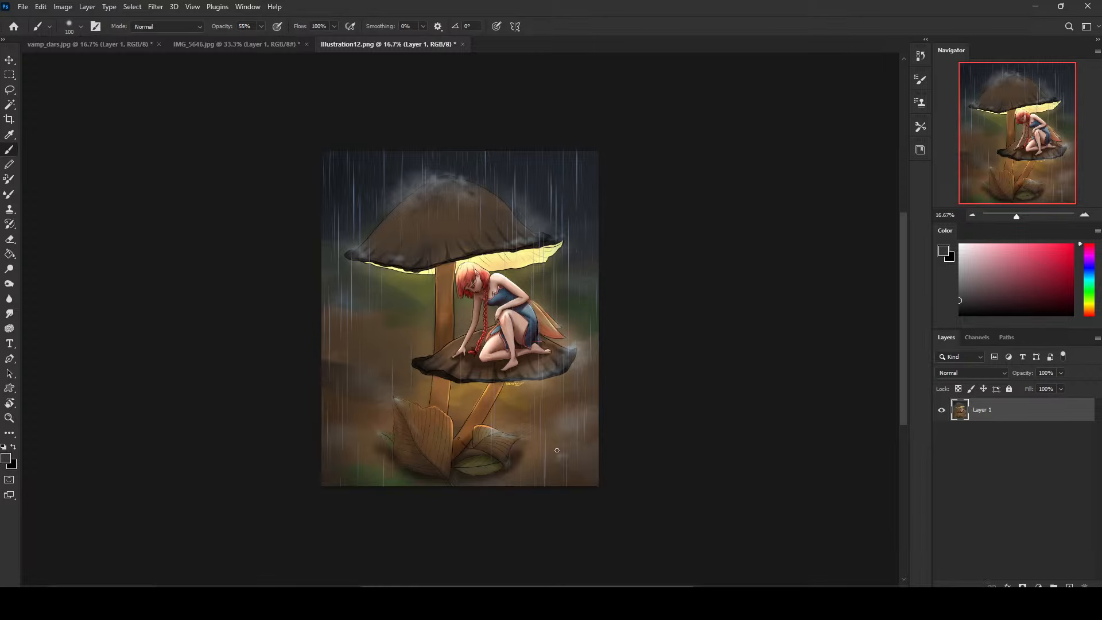
Add a new empty layer above the illustration and enlarge the soft brush to 3000 px.
key("ctrl+shift+alt+n")
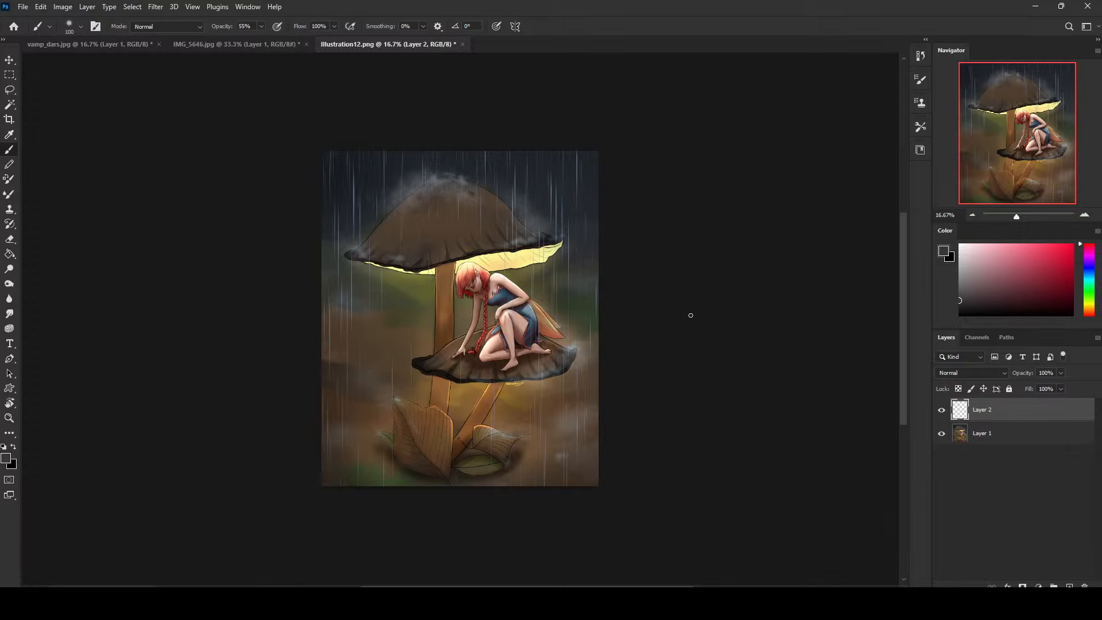
key("bracketright")
key("bracketright")
key("bracketright")
key("bracketright")
key("bracketright")
key("bracketright")
key("bracketright")
key("bracketright")
key("bracketright")
key("bracketright")
key("bracketright")
key("bracketright")
key("bracketright")
key("bracketright")
key("bracketright")
key("bracketright")
key("bracketright")
key("bracketright")
key("bracketright")
key("bracketright")
key("bracketright")
key("bracketright")
key("bracketright")
key("bracketright")
key("bracketright")
key("bracketright")
key("bracketright")
key("bracketright")
key("bracketright")
key("bracketright")
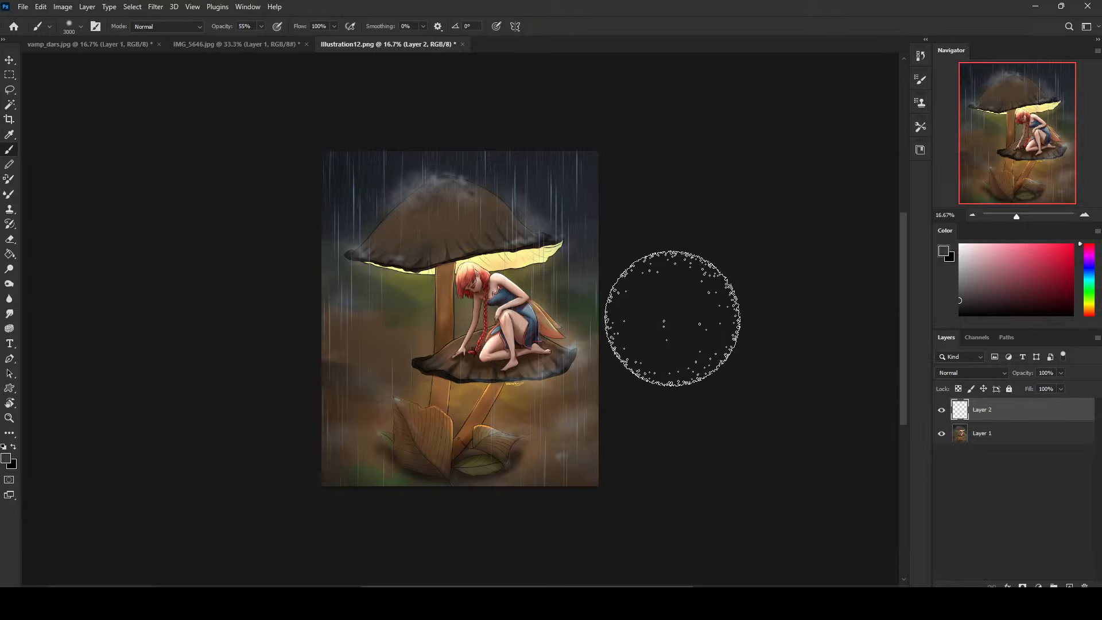
Sample the dark greenish grey from the background beside the fairy and reduce the brush size to 500 px.
left_click(586, 285, "alt")
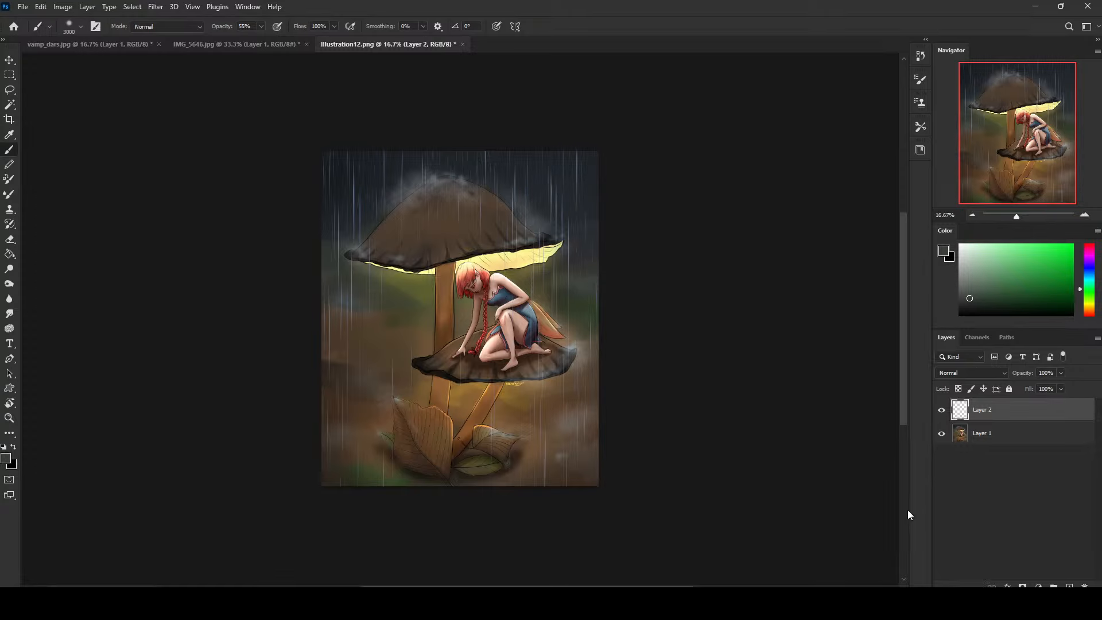
key("bracketleft")
key("bracketleft")
key("bracketleft")
key("bracketleft")
key("bracketleft")
key("bracketleft")
key("bracketleft")
key("bracketleft")
key("bracketleft")
key("bracketleft")
key("bracketleft")
key("bracketleft")
key("bracketleft")
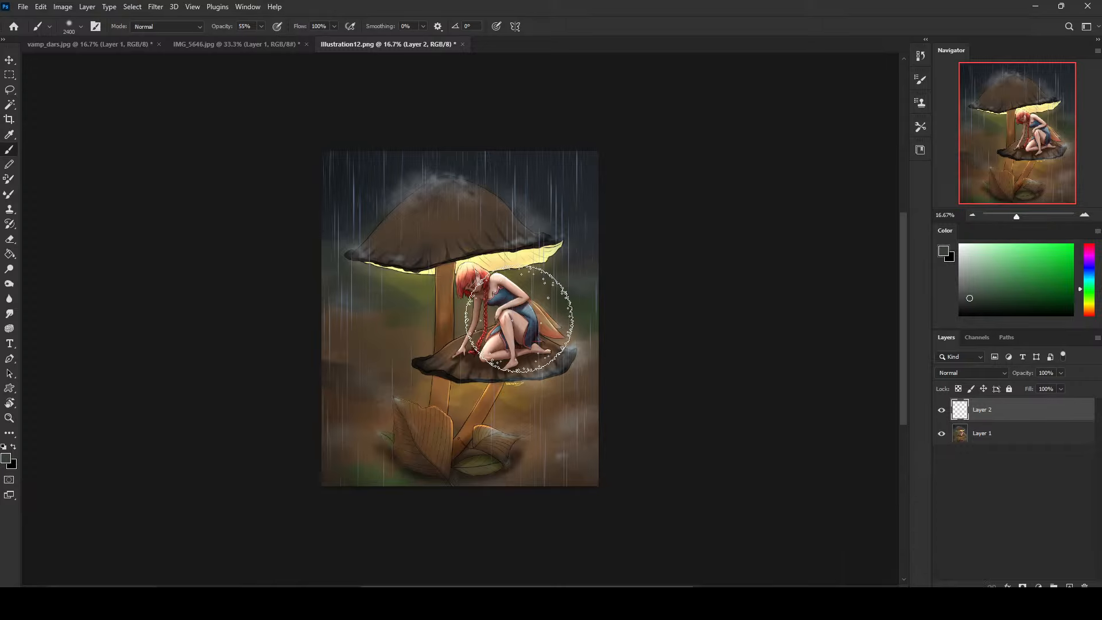
key("bracketleft")
key("bracketleft")
key("bracketleft")
key("bracketleft")
key("bracketleft")
key("bracketleft")
key("bracketleft")
key("bracketleft")
key("bracketleft")
key("bracketleft")
key("bracketleft")
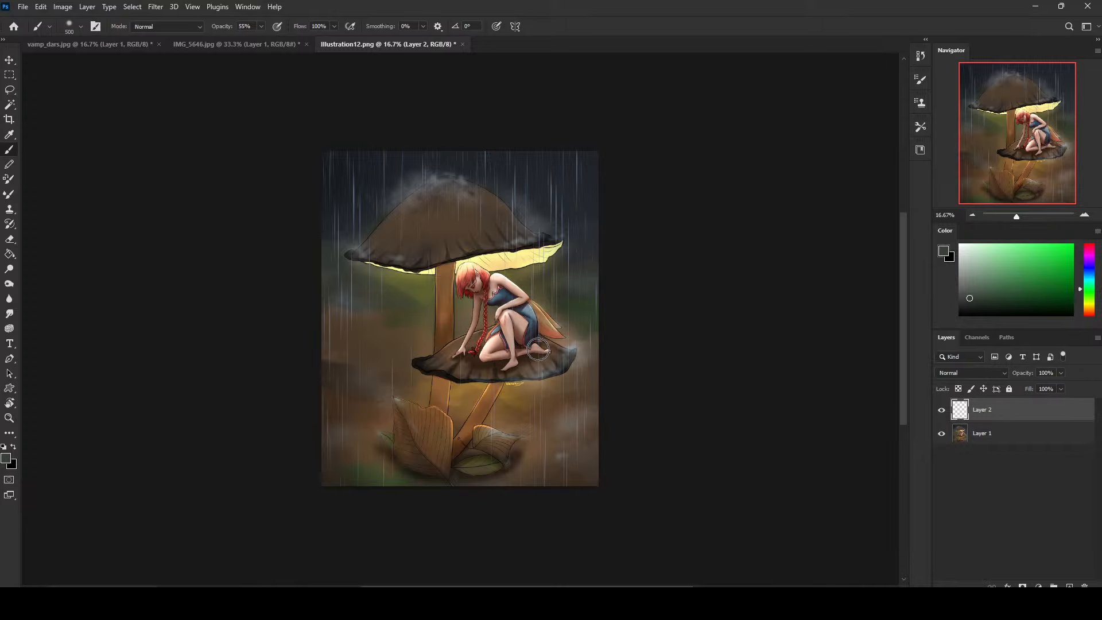
Make Layer 1 active, set the brush mode to Darken, and sample the dark blue from the rainy sky.
key("ctrl+plus")
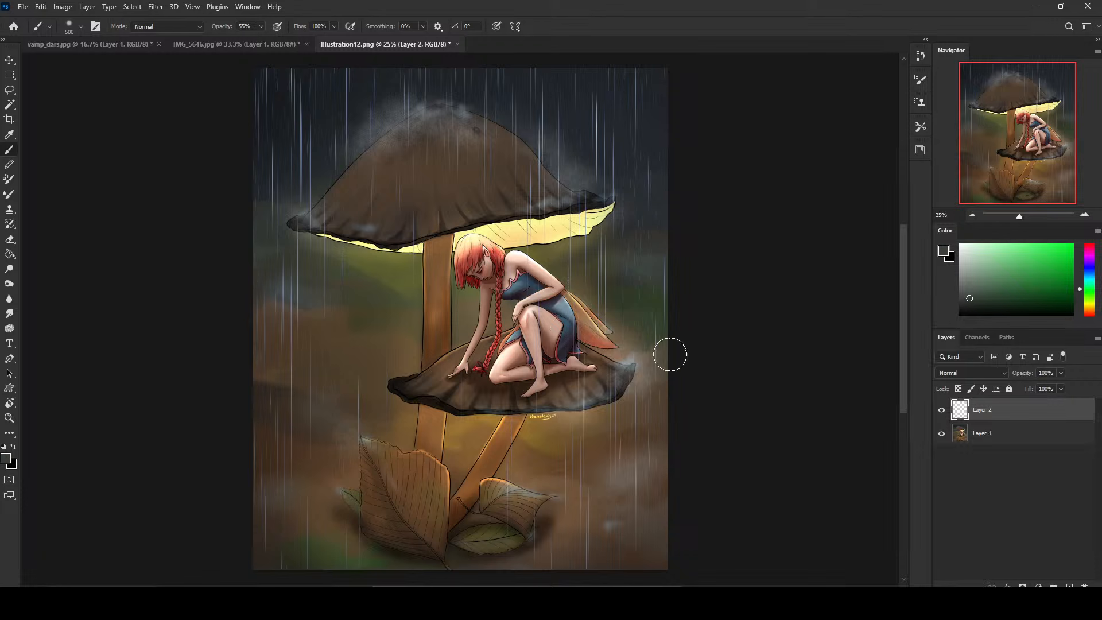
left_click(1011, 436)
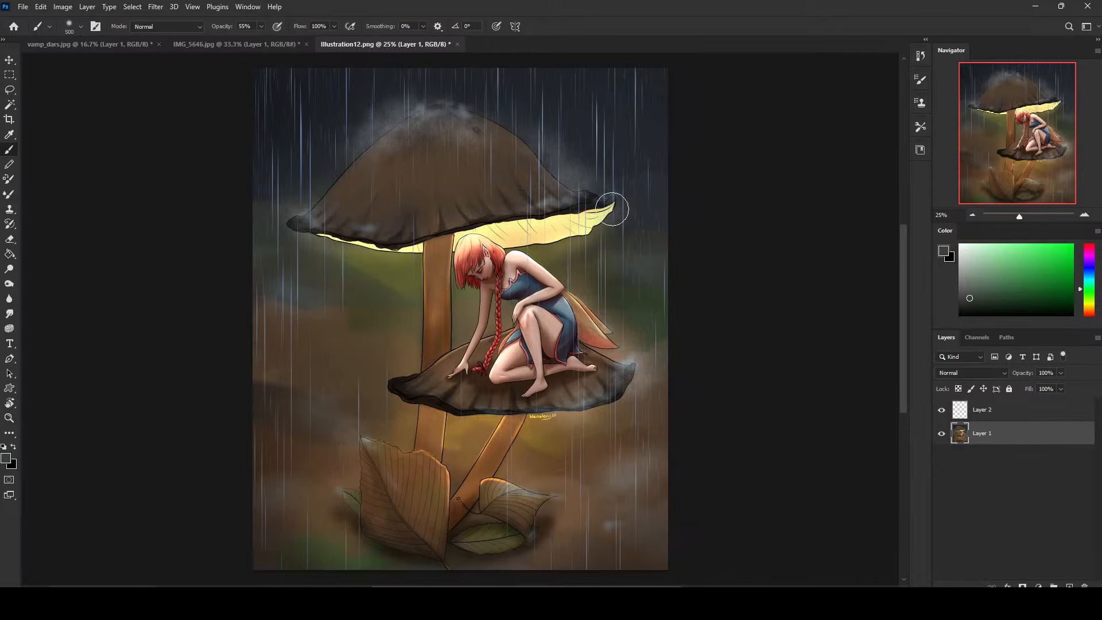
left_click(655, 128, "alt")
left_click(172, 27)
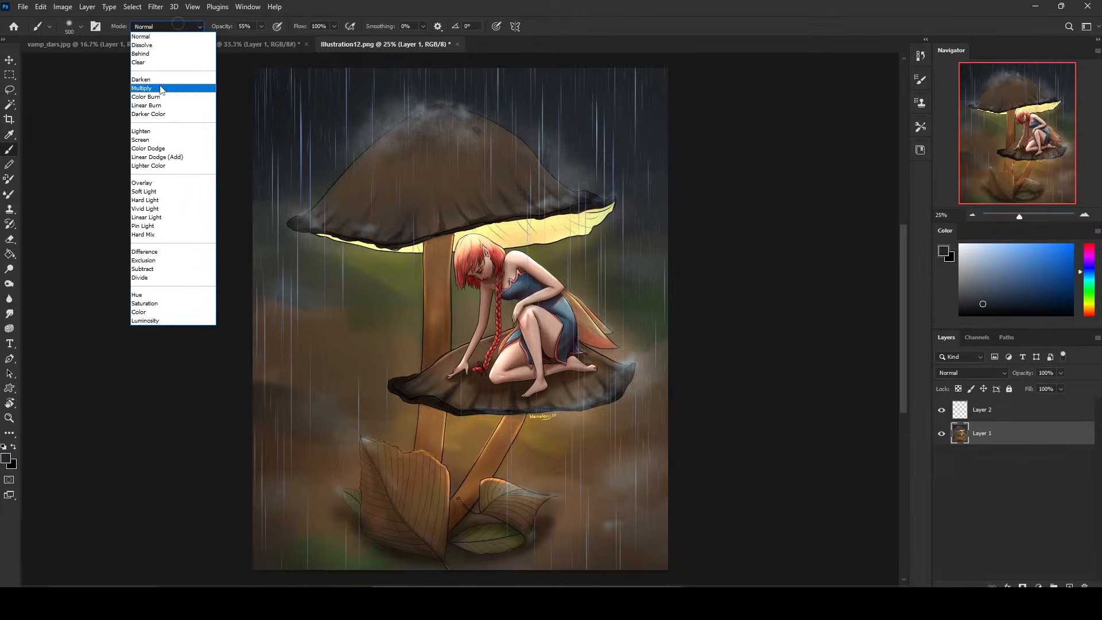
left_click(167, 78)
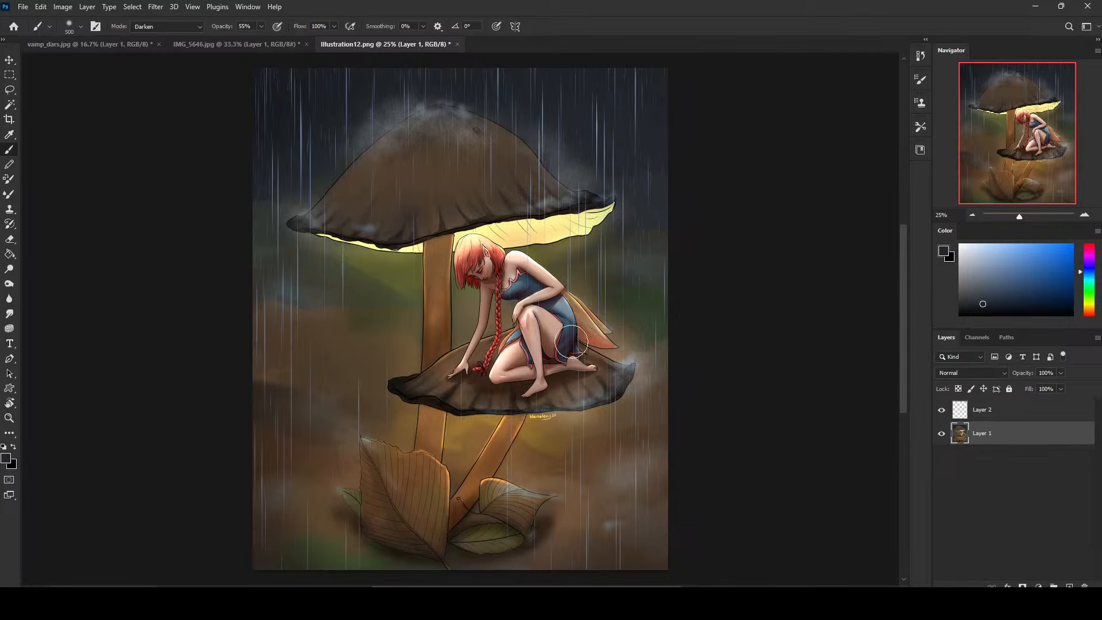
left_click(656, 115, "alt")
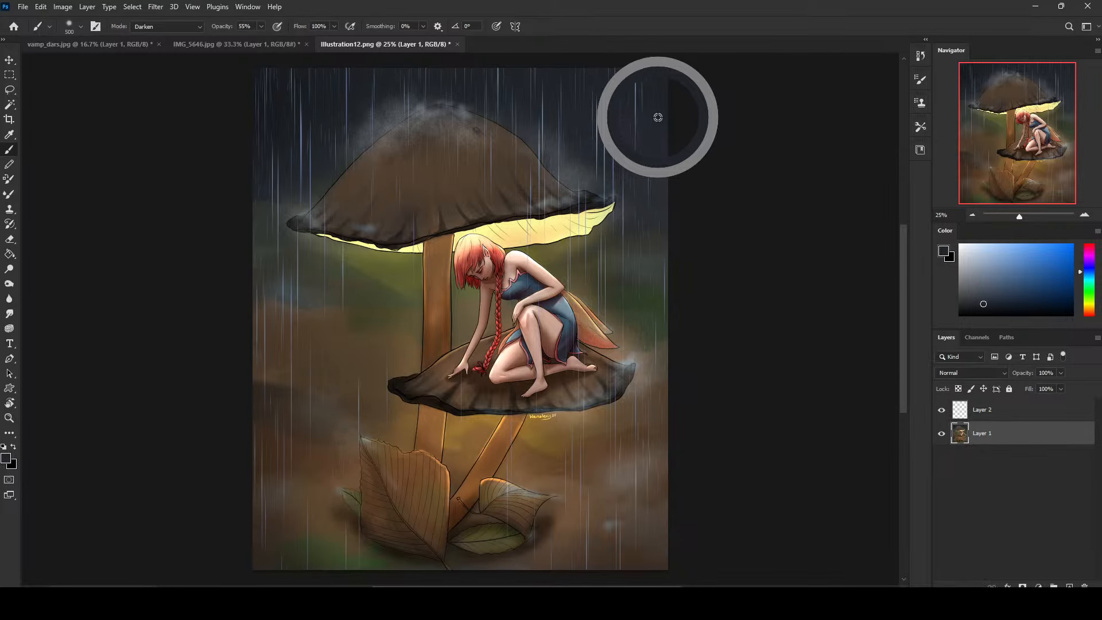
Resize the Darken brush to 900 px.
key("bracketright")
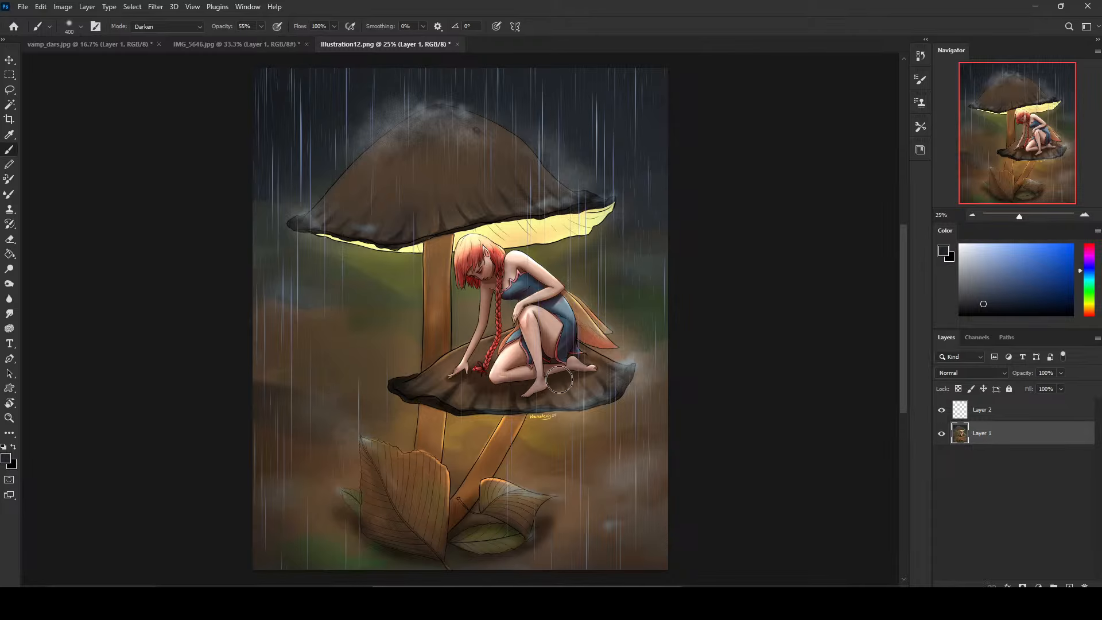
key("bracketright")
key("bracketright")
key("bracketright")
key("bracketright")
key("bracketright")
key("bracketright")
key("bracketright")
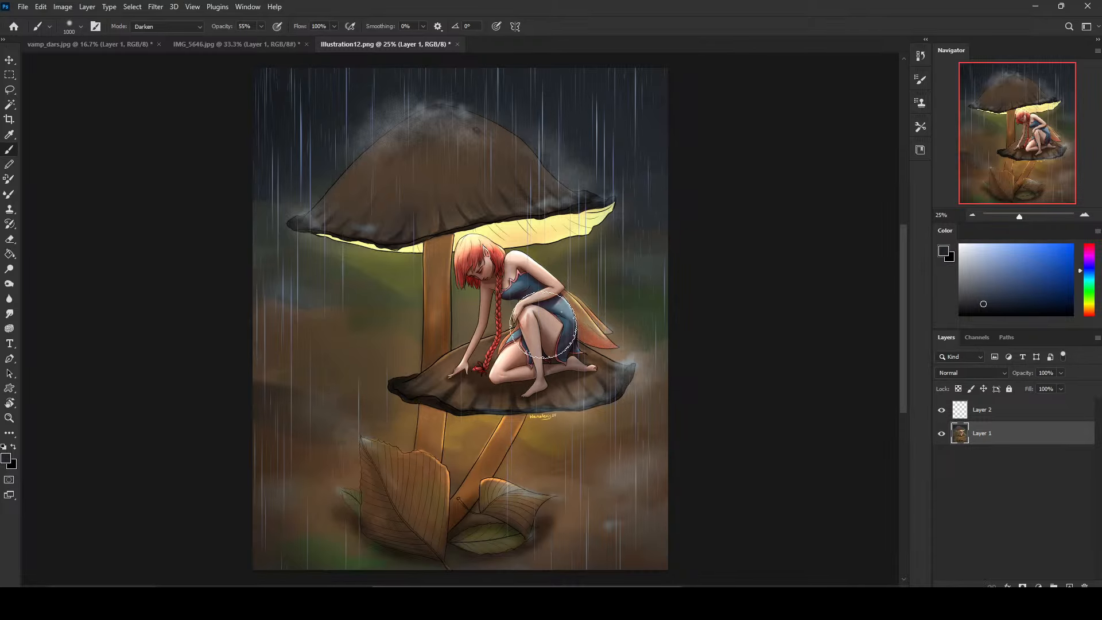
key("ctrl+minus")
key("ctrl+minus")
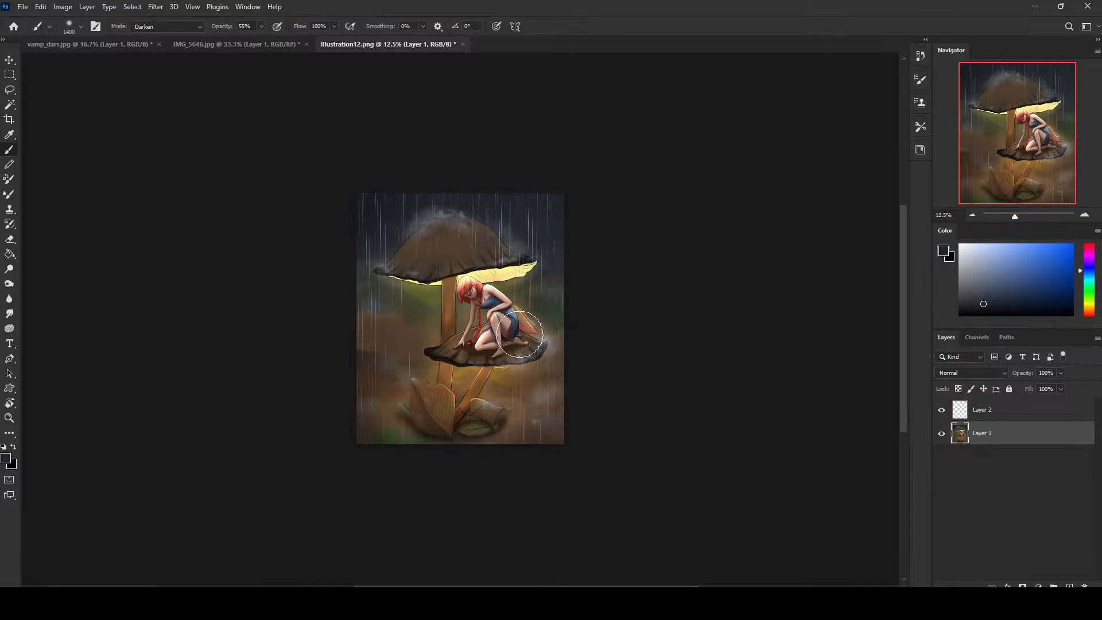
key("bracketleft")
key("bracketleft")
key("bracketleft")
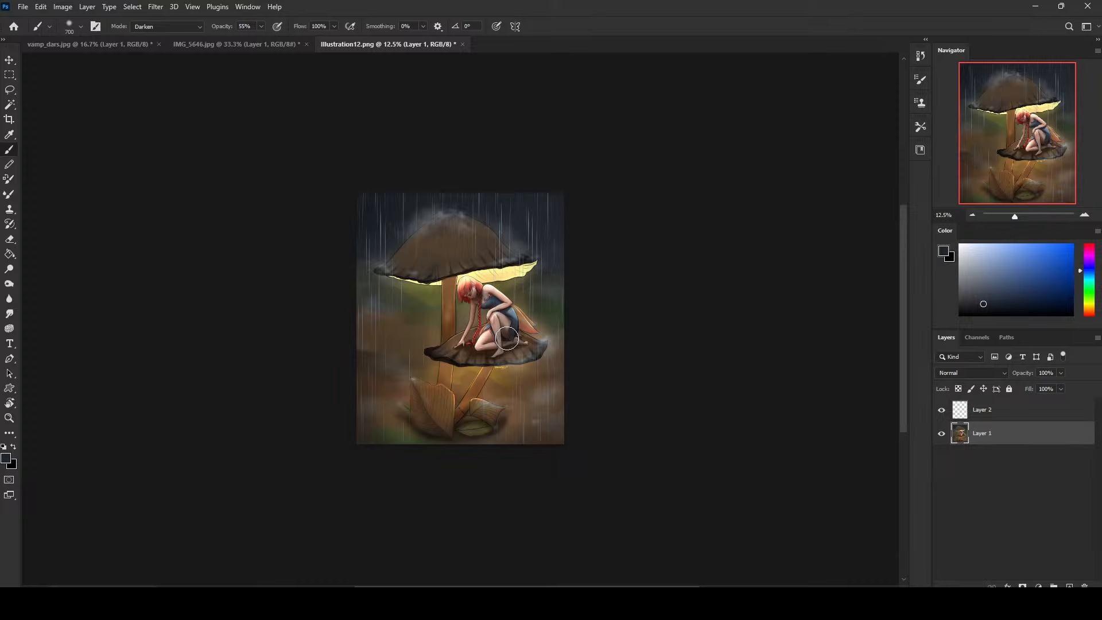
key("bracketright")
key("bracketright")
Select and copy the whole painted-over canvas, and revert the document to its opening Illustration12.png history snapshot.
key("ctrl+a")
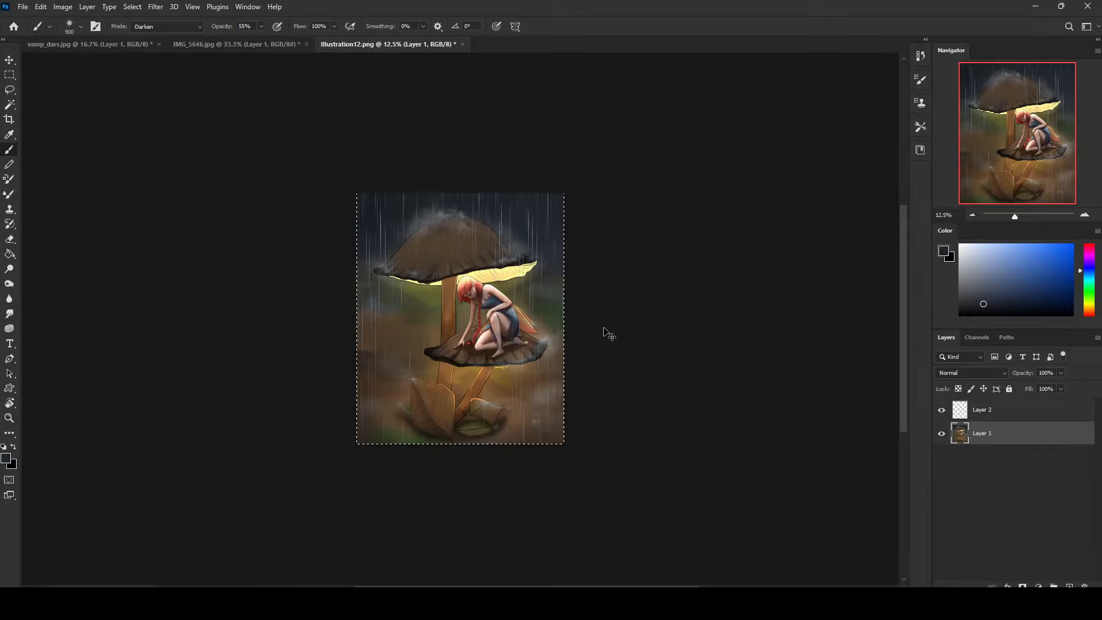
left_click(920, 56)
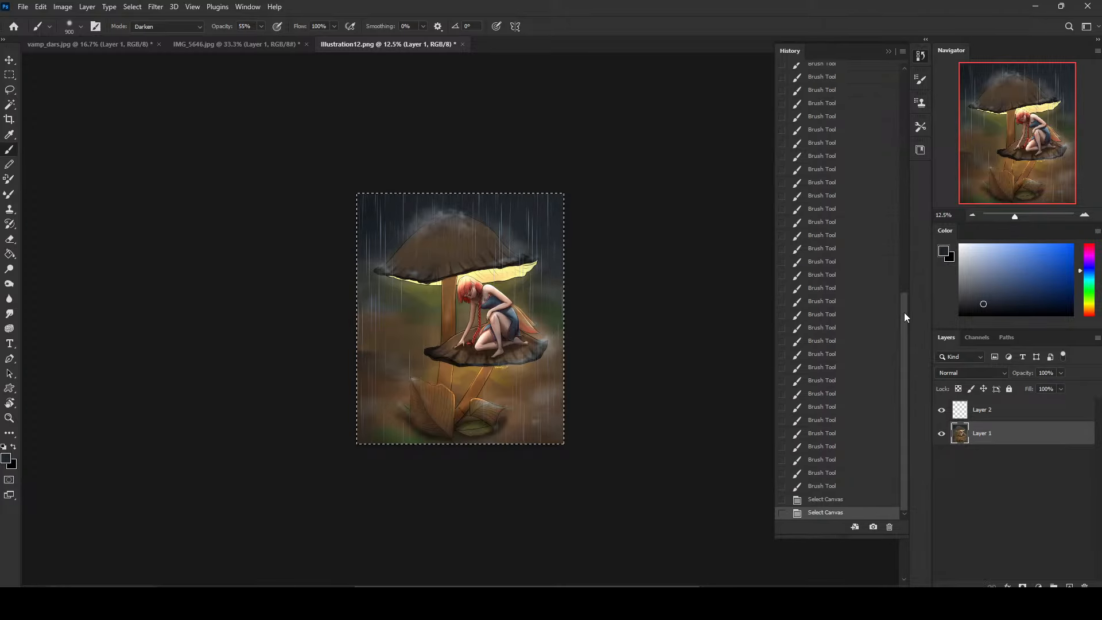
scroll(892, 201, "up", 10)
left_click(849, 77)
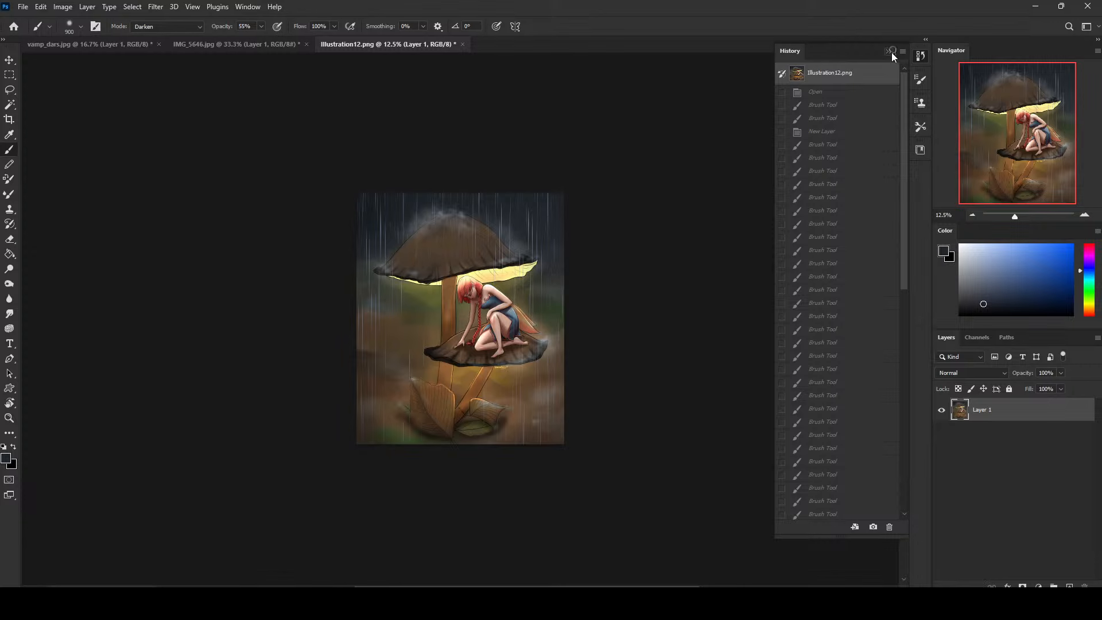
Paste the copied paintover as a new layer above the original illustration.
left_click(889, 51)
key("ctrl+z")
key("ctrl+plus")
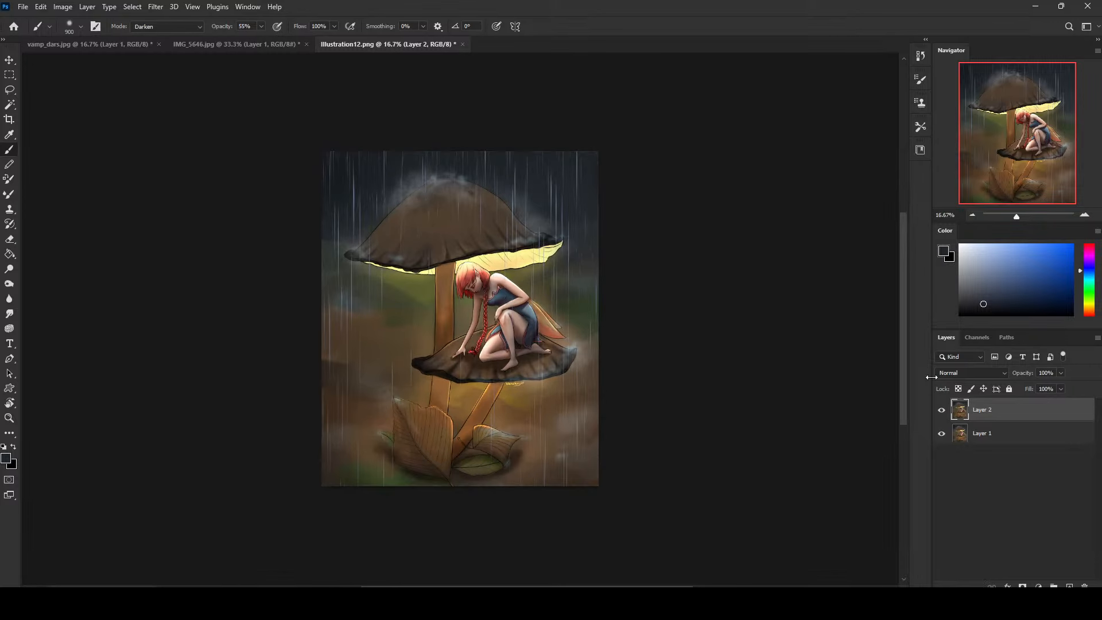
Toggle Layer 2's visibility to compare the paintover with the original illustration.
left_click(941, 413)
left_click(941, 410)
left_click(941, 416)
left_click(942, 415)
Sample colours from the dark rainy sky and the fairy's dress to compare their hue and value.
key("ctrl+plus")
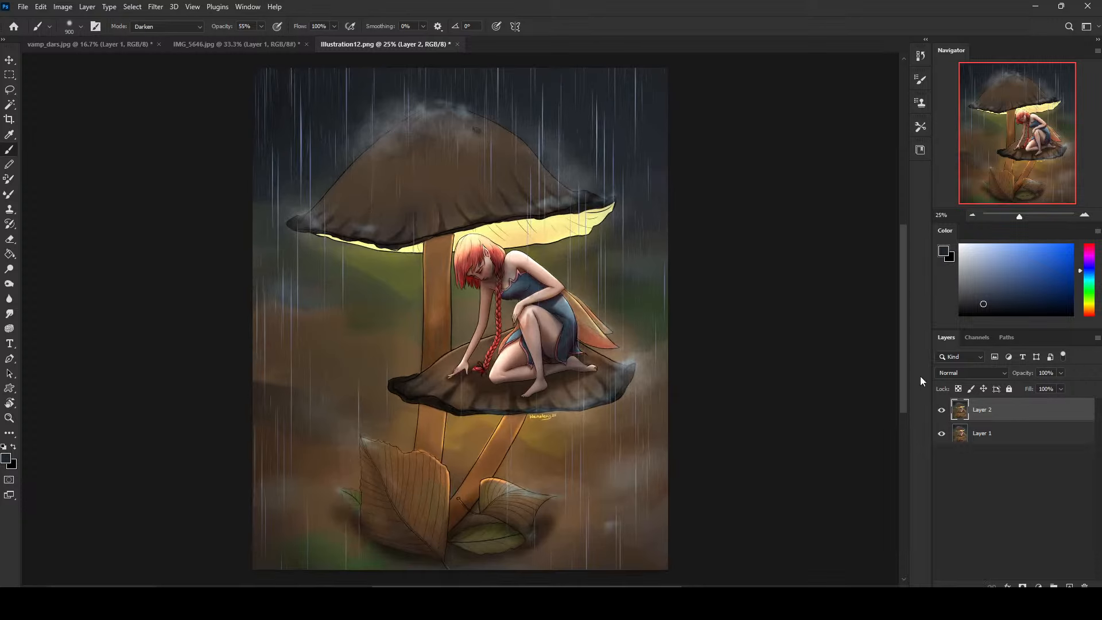
left_click(648, 127, "alt")
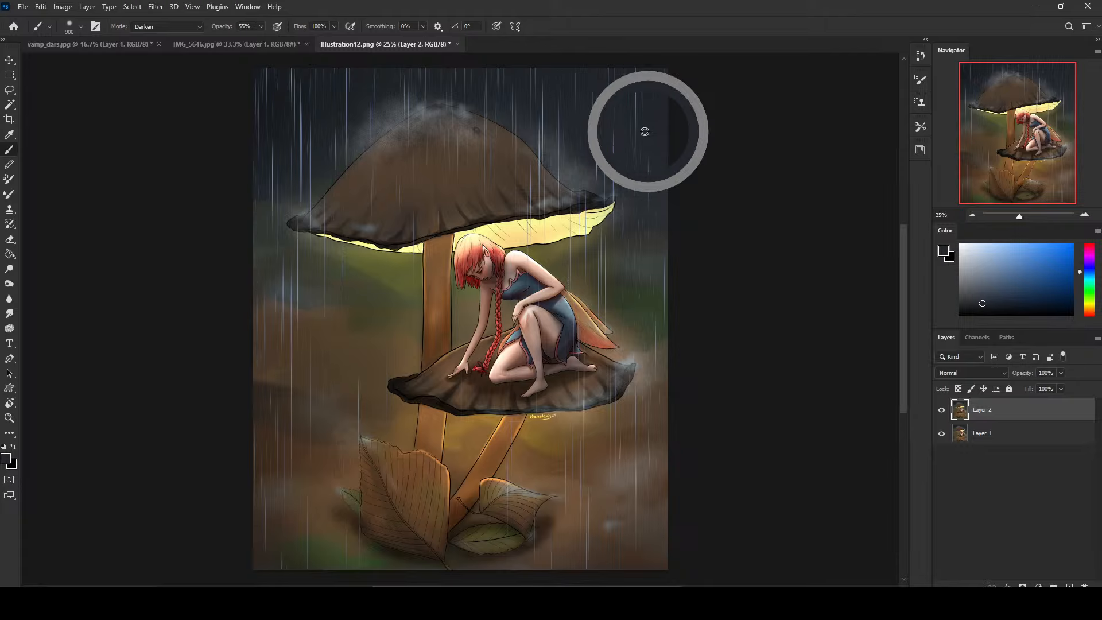
mouse_move(644, 137)
left_mouse_down("alt")
mouse_move(671, 127)
mouse_move(654, 121)
left_mouse_up("alt")
left_click(563, 350, "alt")
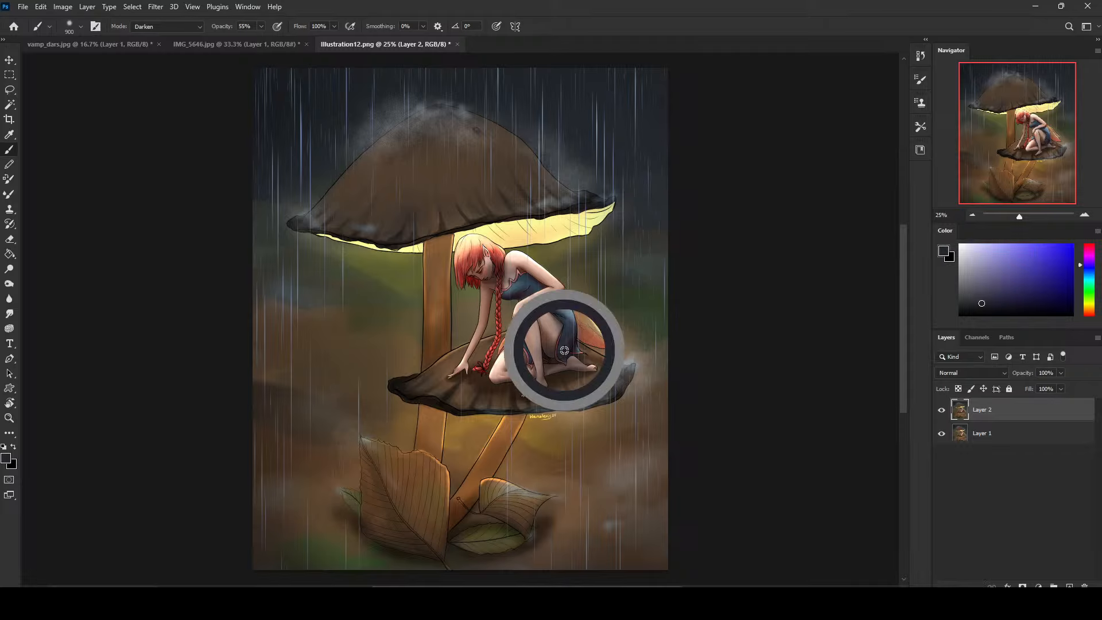
left_click(561, 322, "alt")
left_click(658, 124, "alt")
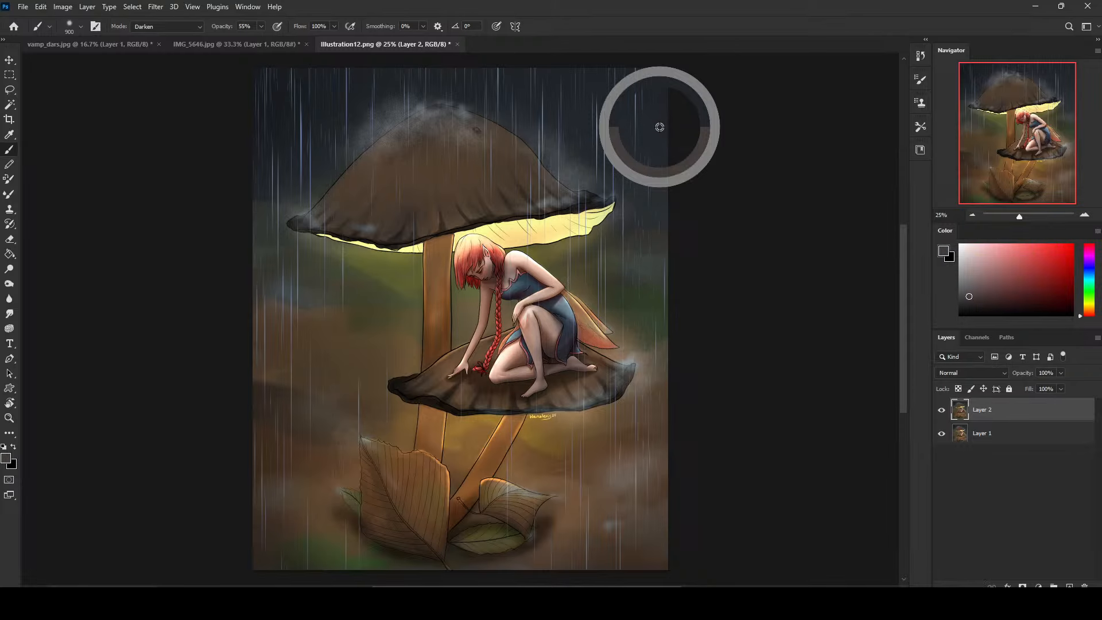
left_click(153, 26)
left_click(172, 313)
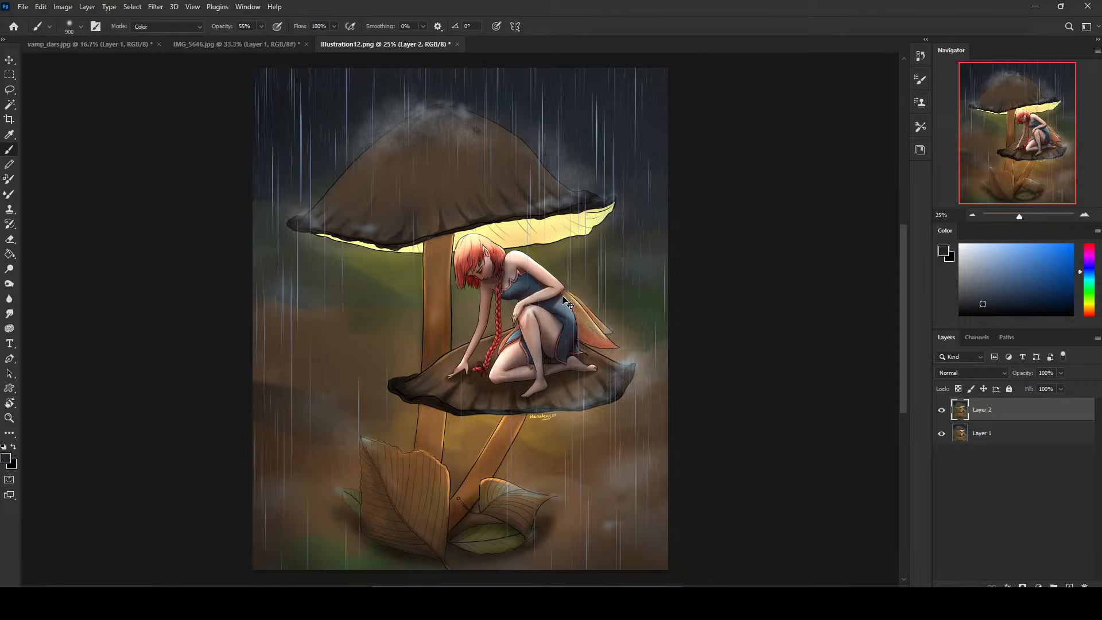
left_click(525, 255, "alt")
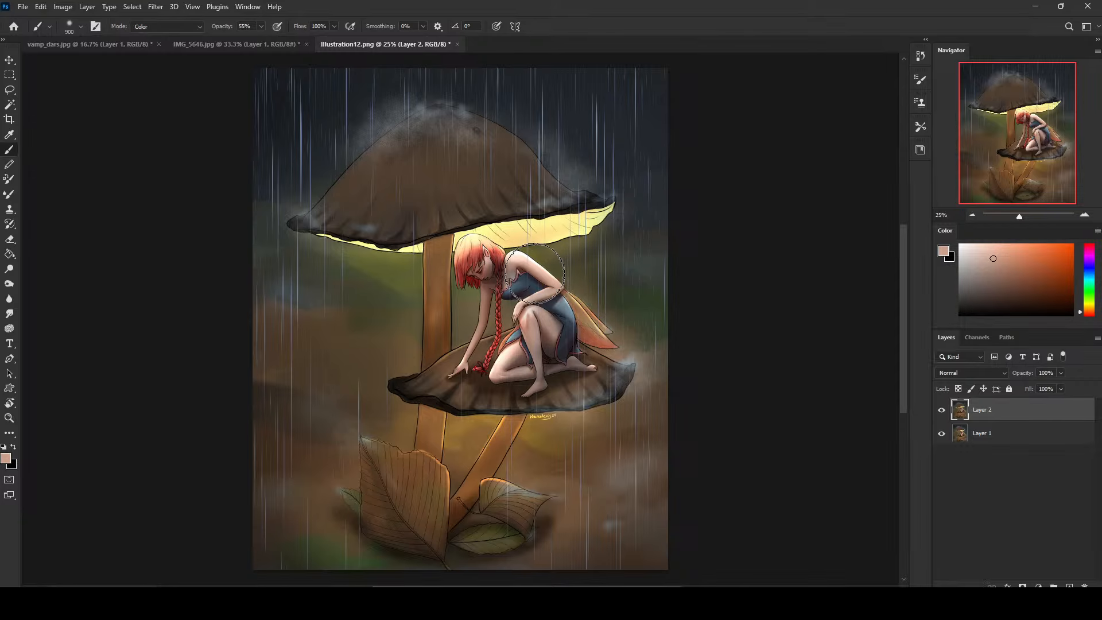
left_click(200, 26)
left_click(186, 39)
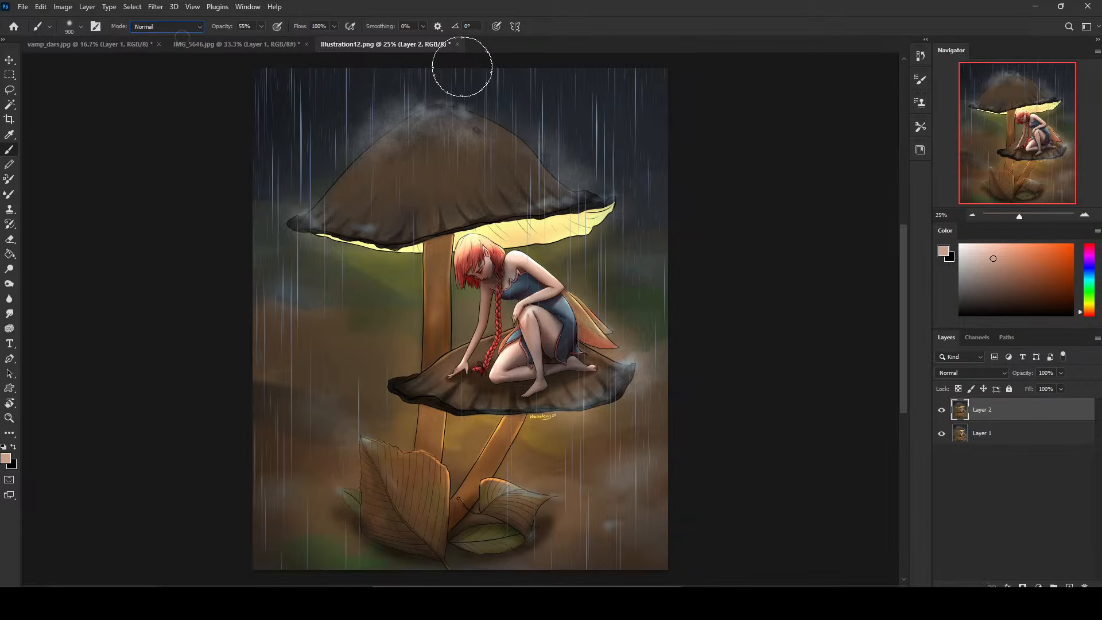
Sample the dark blue from the fairy's dress, set the brush mode to Darken, and reduce the brush to 600 px.
left_click(523, 280, "alt")
left_click(172, 27)
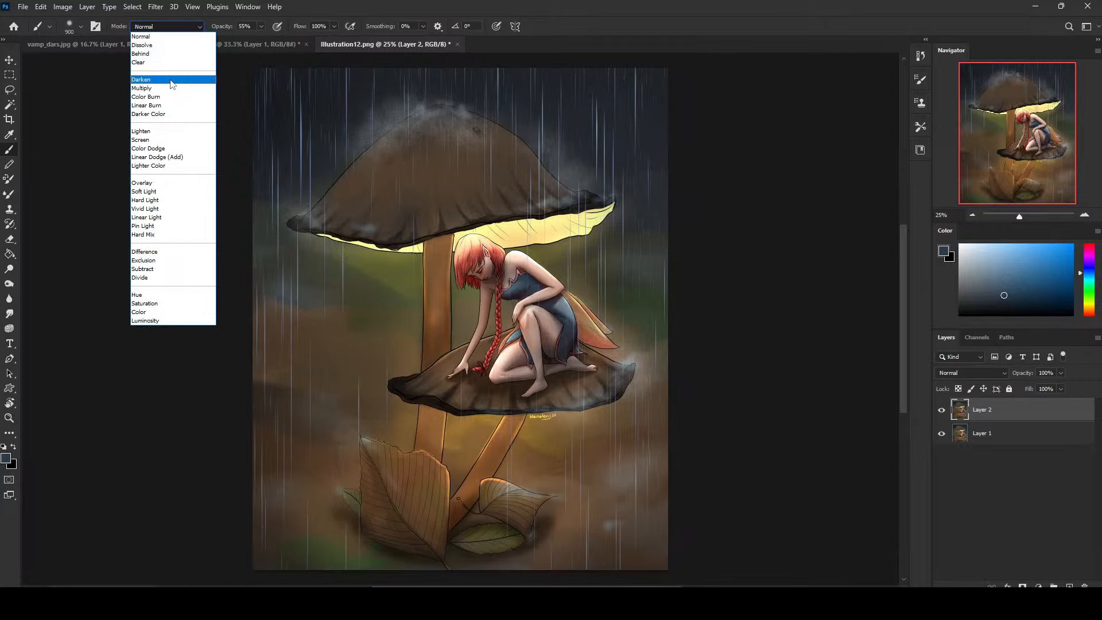
left_click(155, 73)
key("bracketleft")
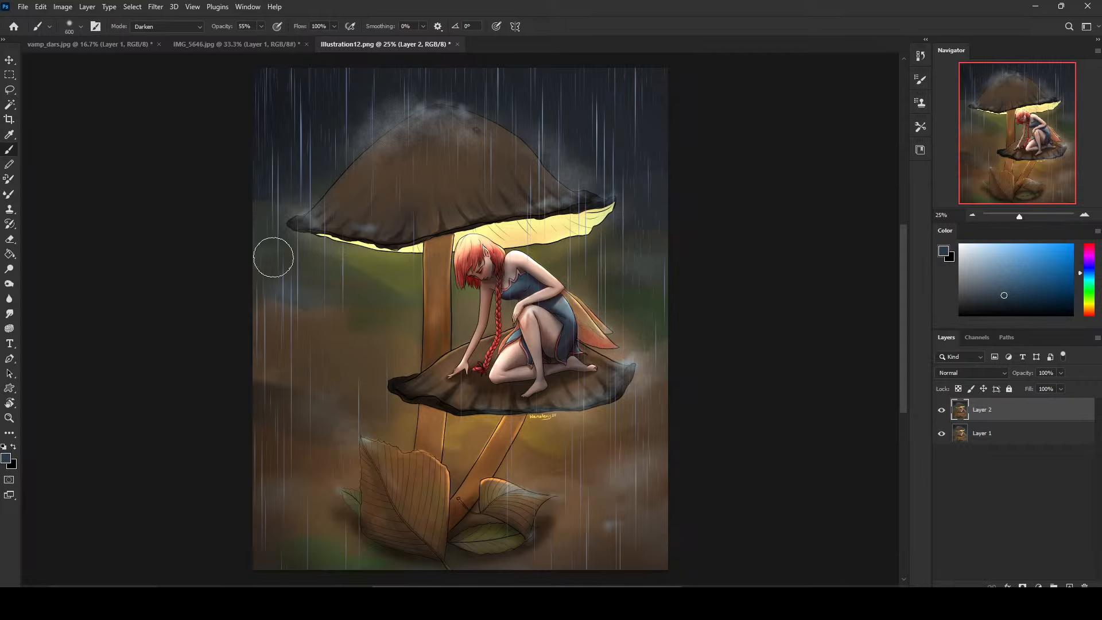
Burn the shadows on the fairy's dress and upper body with the Burn tool, adjusting its size to 1100 px.
left_click(10, 330)
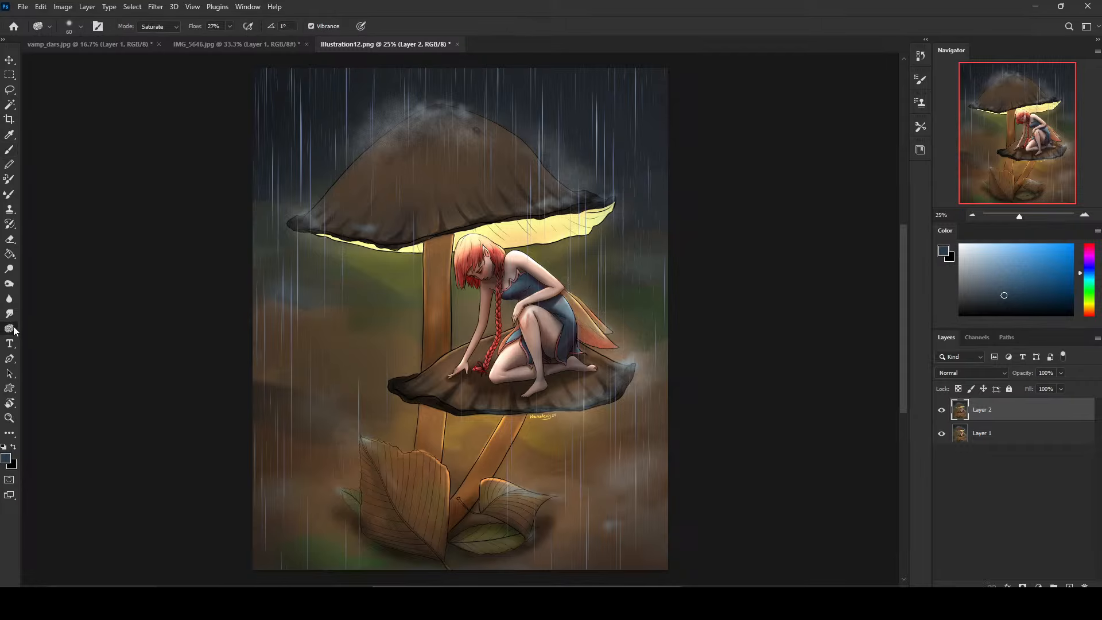
left_click(12, 285)
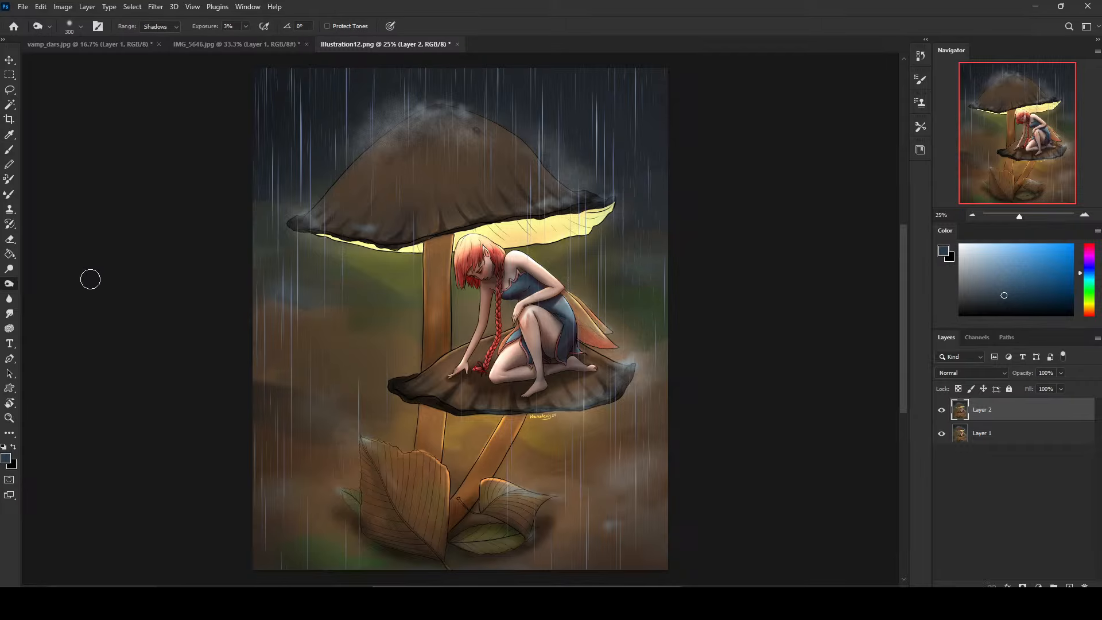
key("bracketright")
key("bracketright")
key("bracketright")
key("bracketright")
key("bracketright")
key("bracketright")
key("bracketright")
key("bracketright")
key("bracketright")
key("bracketright")
key("bracketright")
key("bracketright")
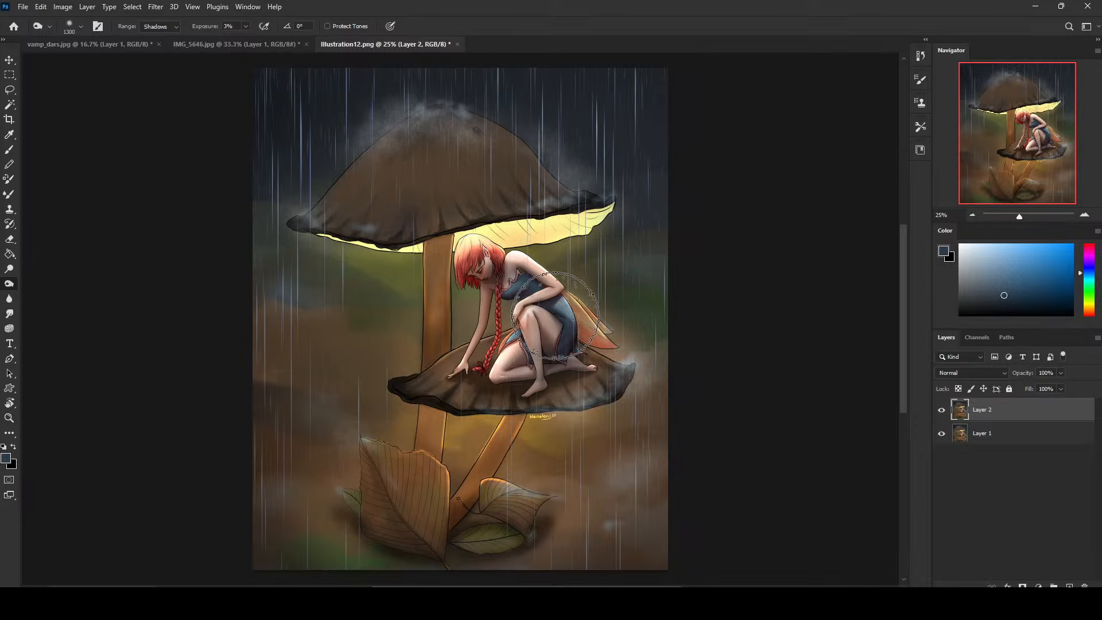
key("bracketright")
key("bracketright")
key("bracketright")
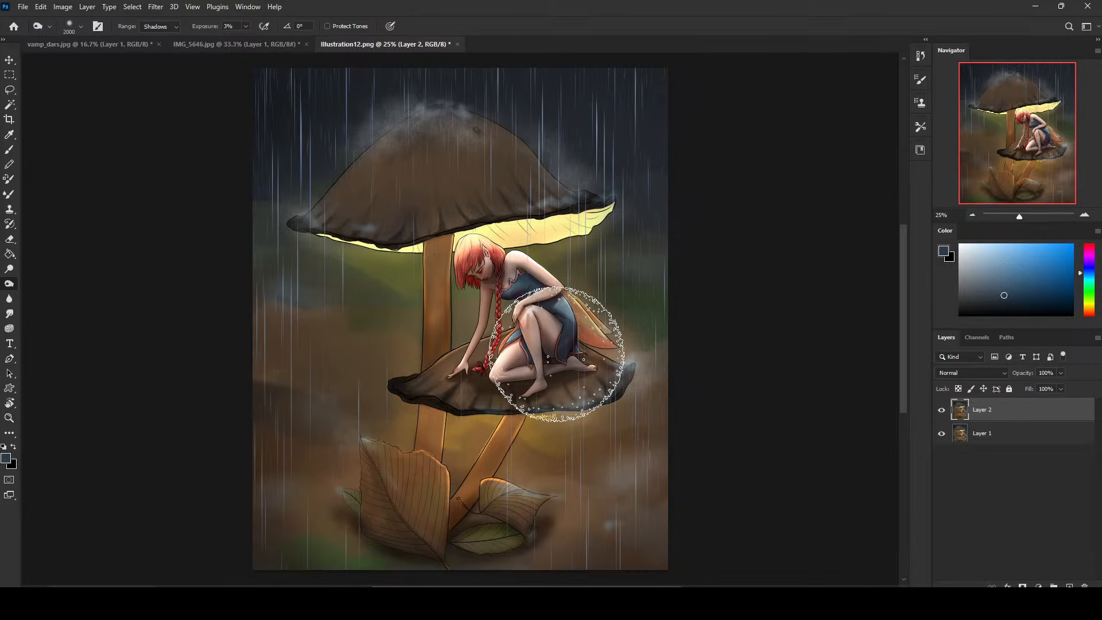
key("bracketleft")
key("bracketleft")
key("bracketleft")
key("bracketleft")
key("bracketleft")
key("bracketleft")
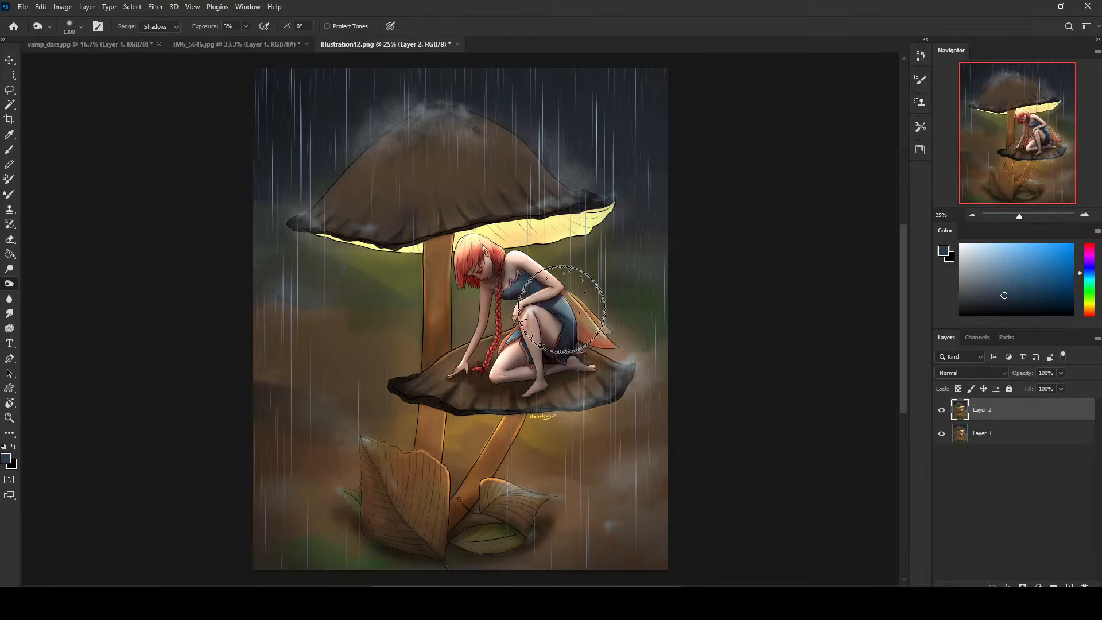
key("bracketleft")
key("bracketleft")
key("bracketleft")
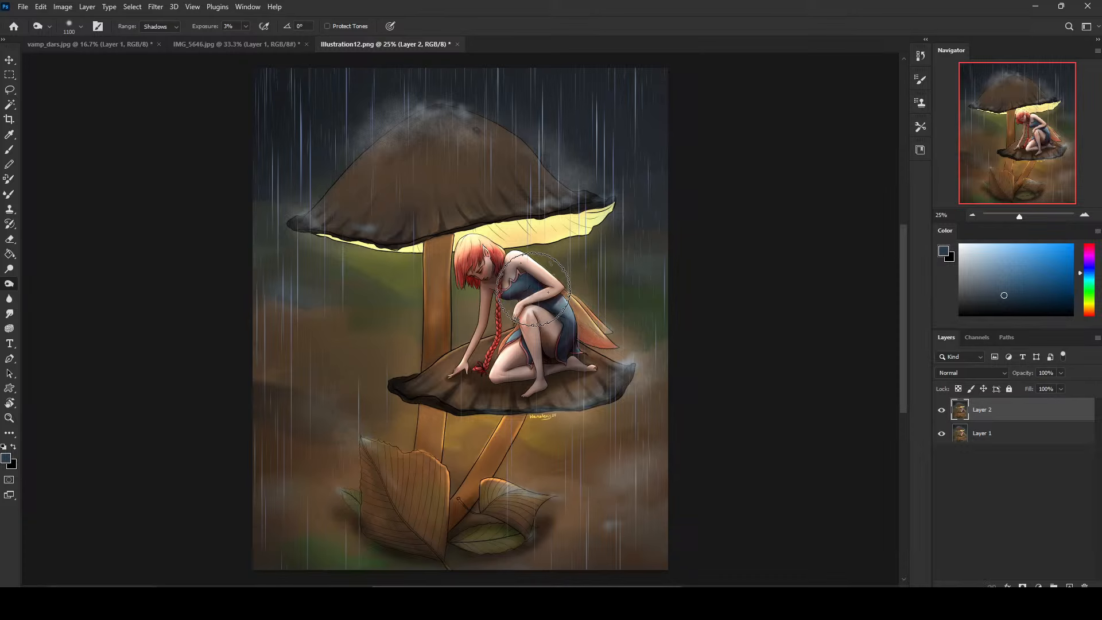
mouse_move(528, 278)
left_mouse_down()
mouse_move(557, 311)
mouse_move(553, 303)
mouse_move(536, 316)
left_mouse_up()
Try darkening the fairy's face and hair with a 1200 px Burn brush, and undo the strokes.
key("bracketright")
key("bracketright")
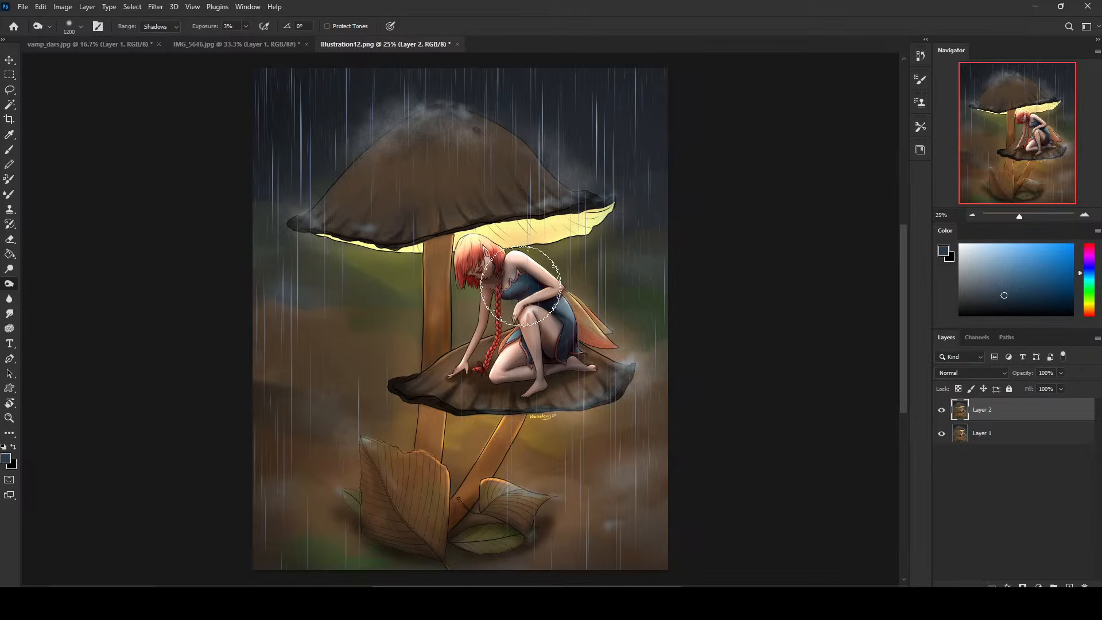
mouse_move(480, 273)
left_mouse_down()
mouse_move(494, 279)
mouse_move(472, 273)
left_mouse_up()
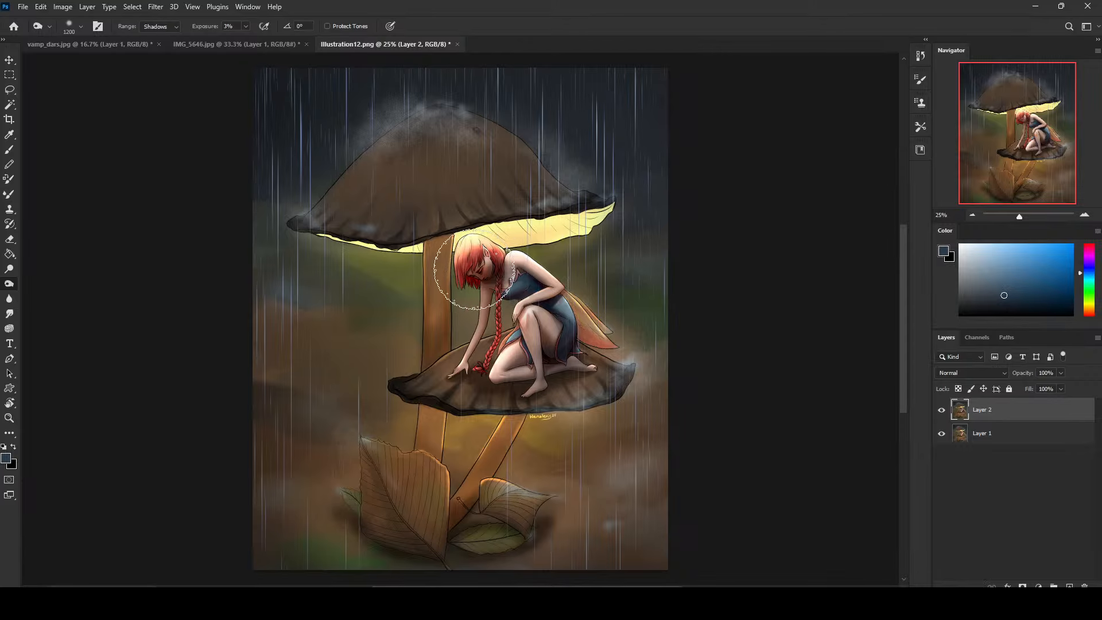
key("ctrl+minus")
key("ctrl+minus")
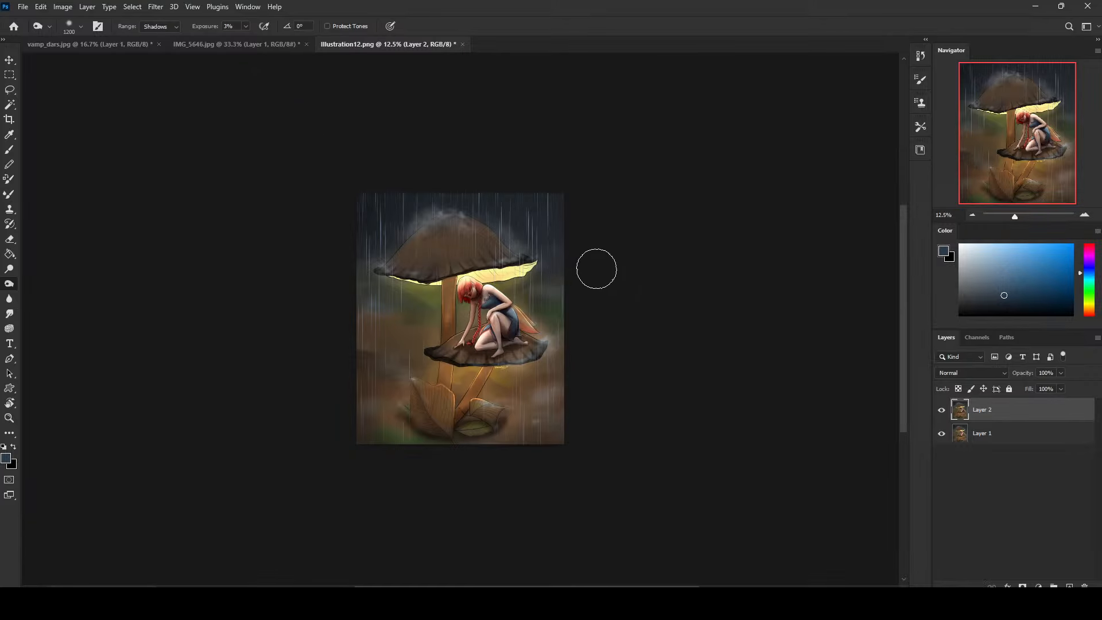
key("ctrl+z")
left_click_drag(463, 302, 476, 301)
key("ctrl+z")
Sample a dark reddish tone from the fairy's chest with the Brush tool, and add a new layer in Darken blend mode.
key("ctrl+plus")
key("ctrl+plus")
key("b")
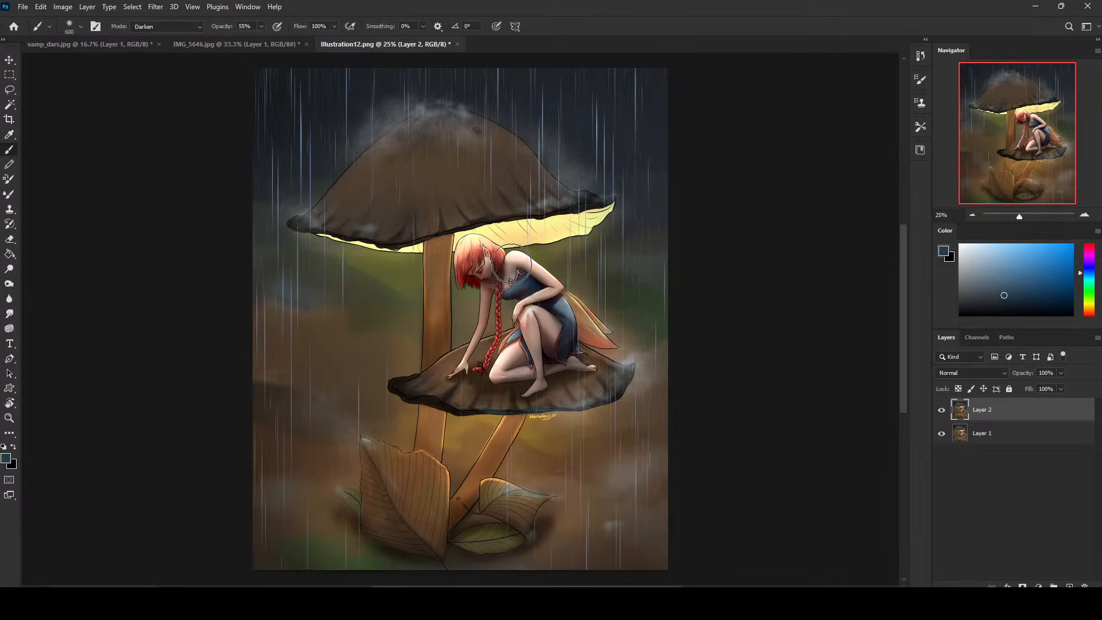
left_click(519, 288, "alt")
left_click(1069, 586)
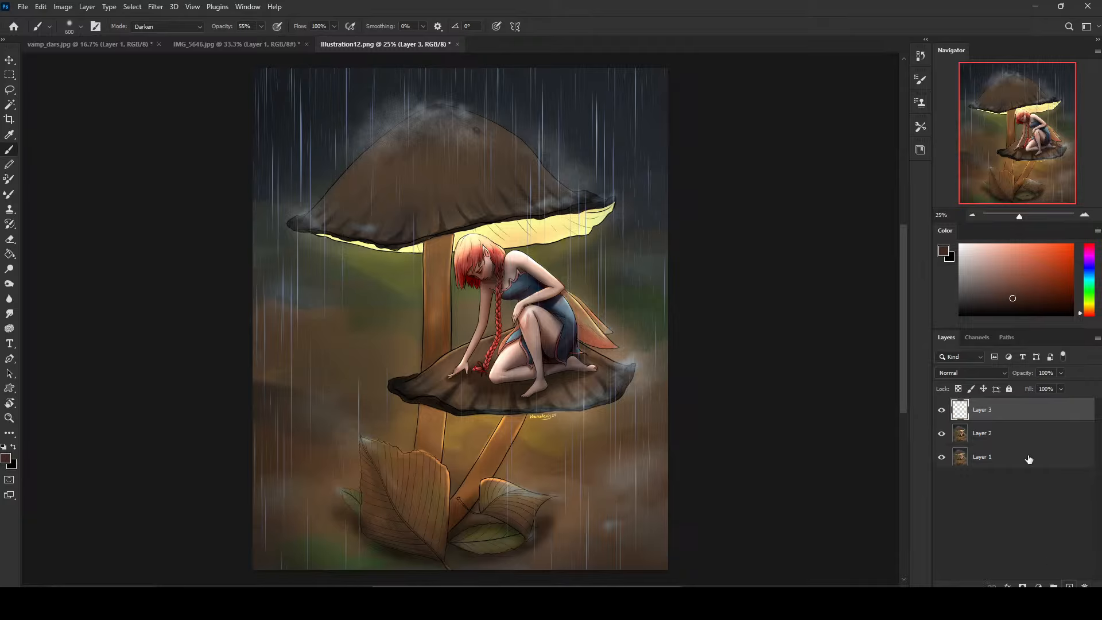
left_click(951, 370)
left_click(958, 364)
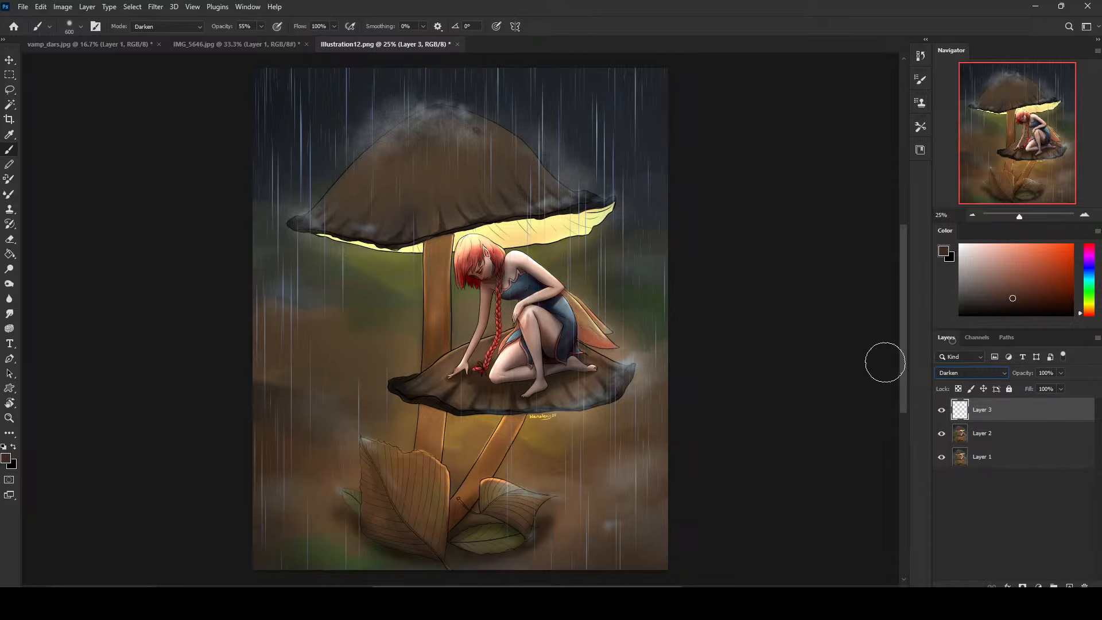
Shade the fairy's face and supporting arm using the 80 px dry-oil brush and the sampled neck shadow tone, shifted to a red hue.
right_click(556, 272)
left_click(602, 441)
left_click(785, 158)
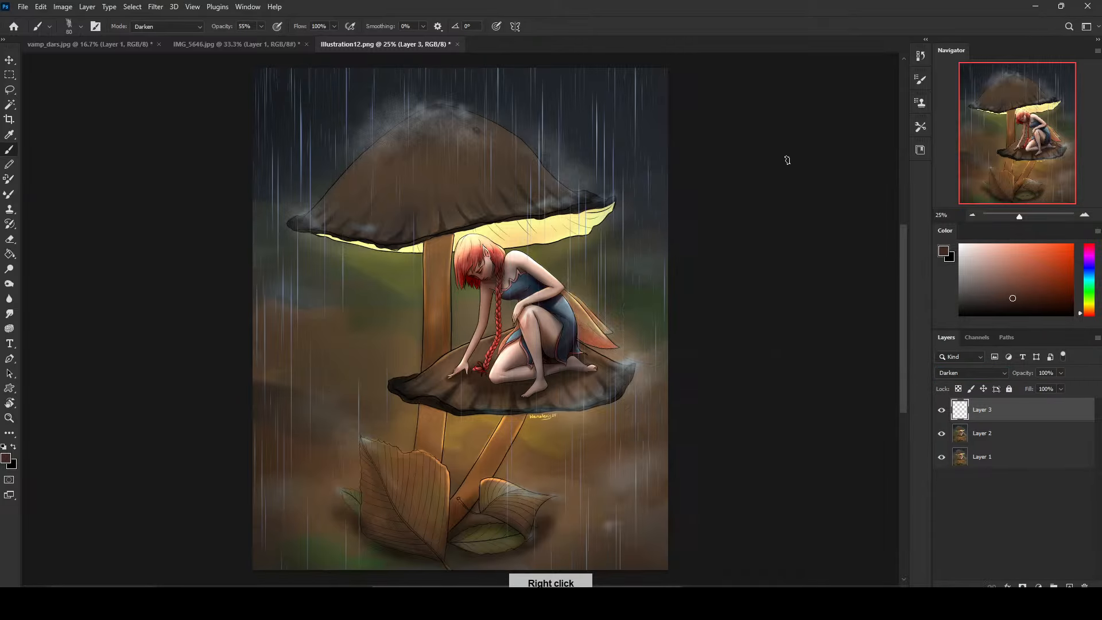
left_click(494, 275, "alt")
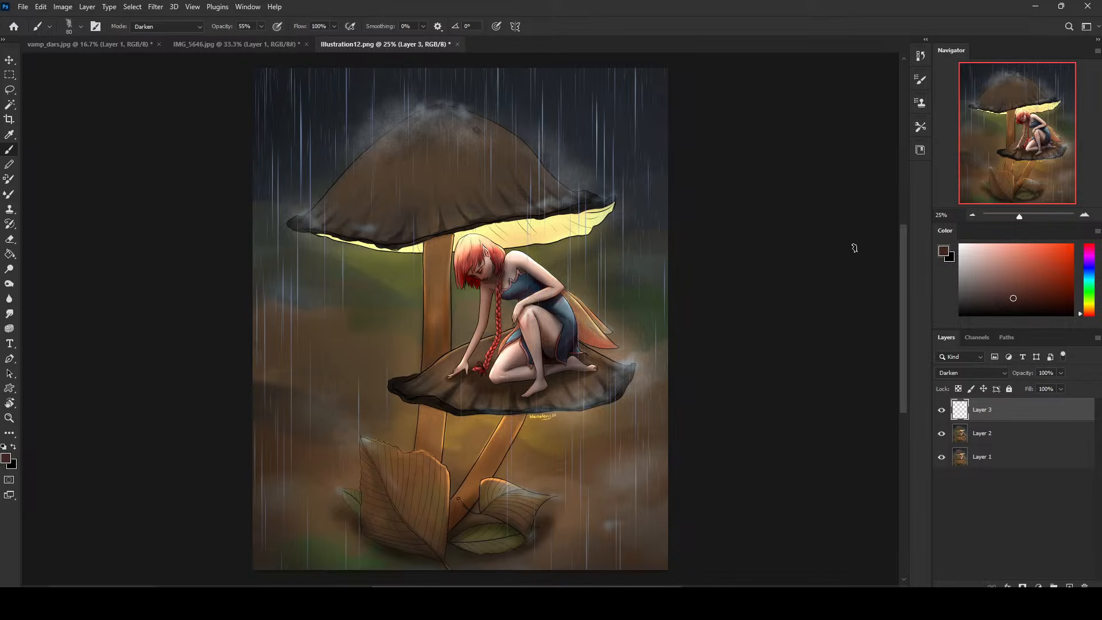
left_click(1089, 316)
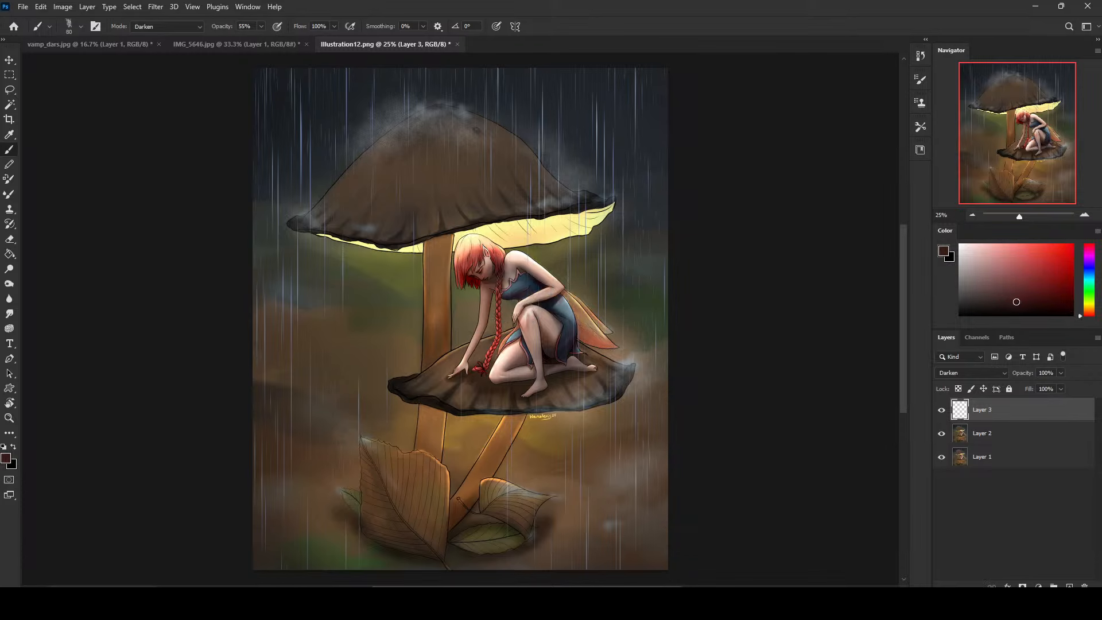
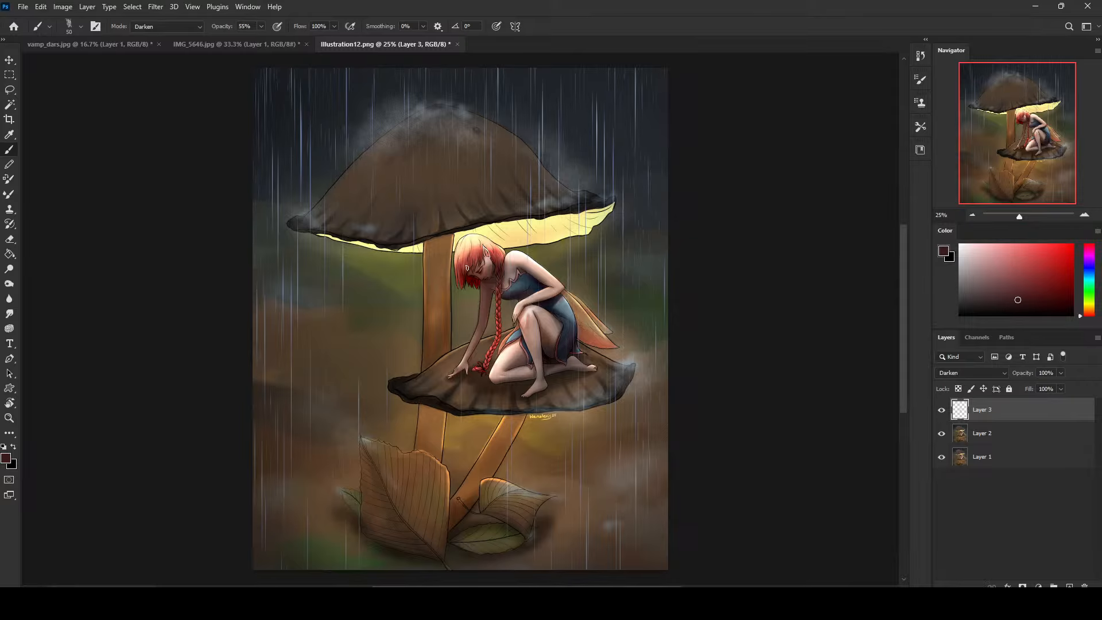
Erase the shading spilling past the supporting arm's outer edge, using the 30 px sketching brush enlarged to 35 px at 100% Eraser opacity.
key("e")
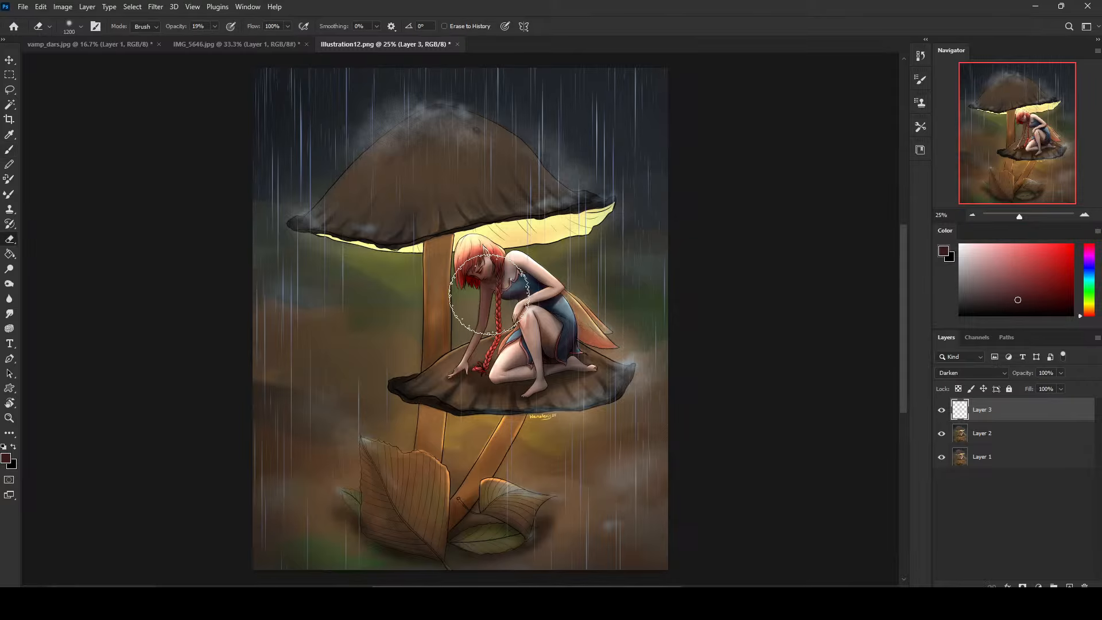
key("b")
left_click(508, 263, "alt")
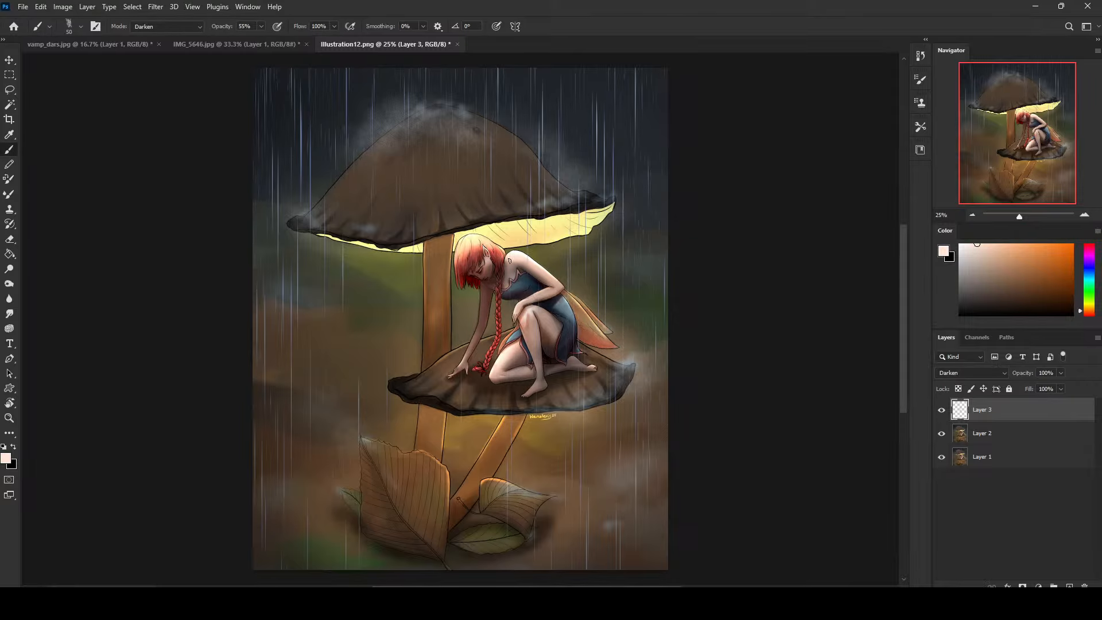
key("e")
scroll(477, 333, "up", 5)
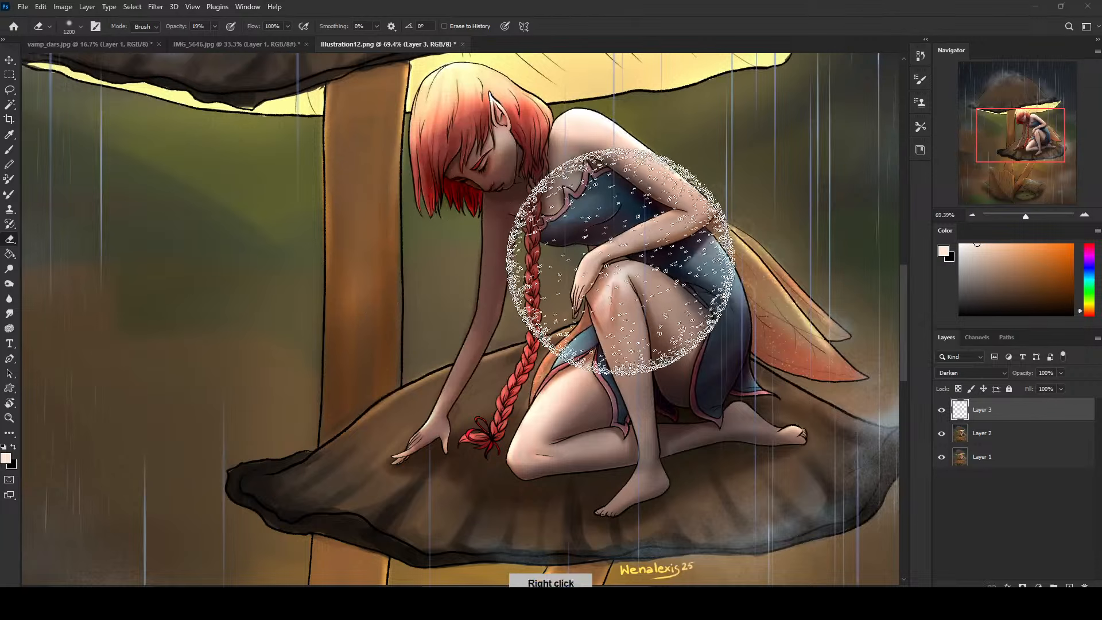
right_click(628, 232)
left_click(693, 498)
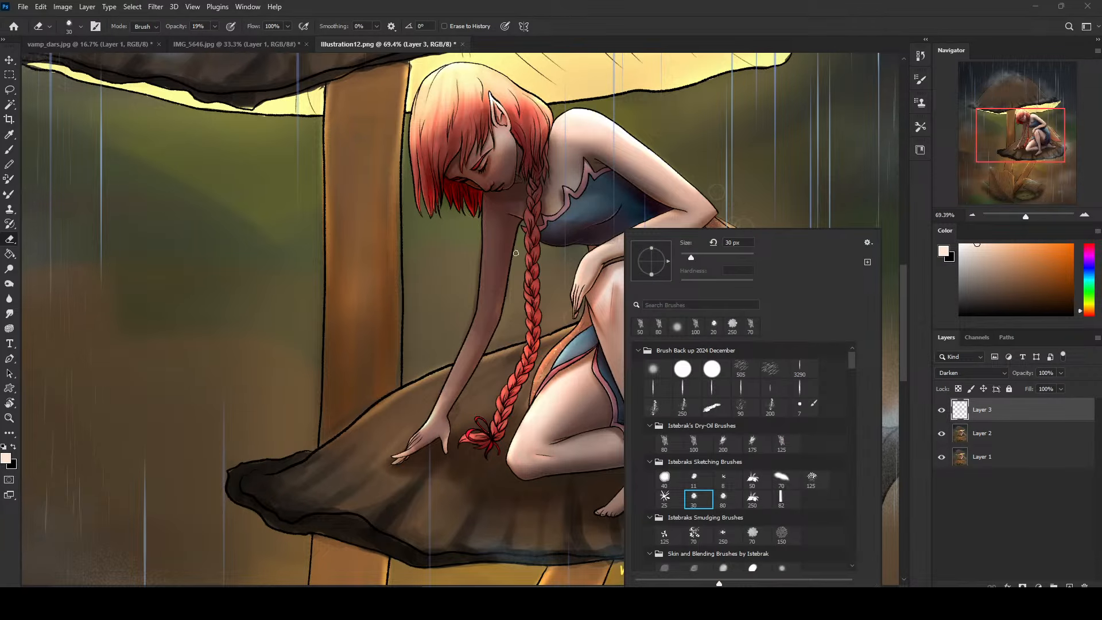
left_click(468, 238)
key("]")
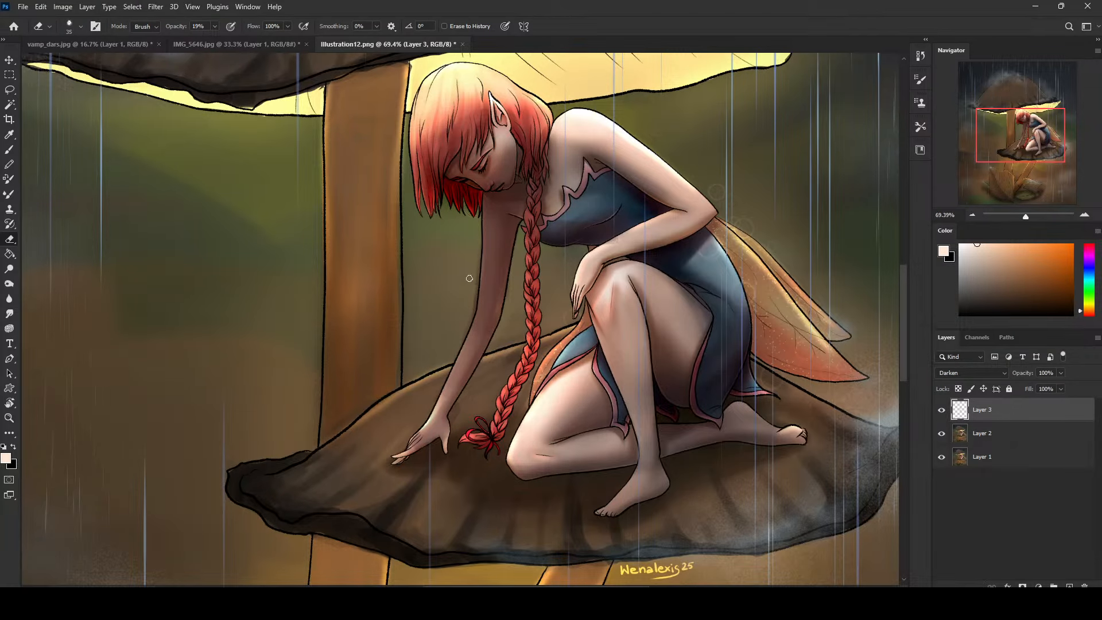
left_click_drag(215, 27, 222, 43)
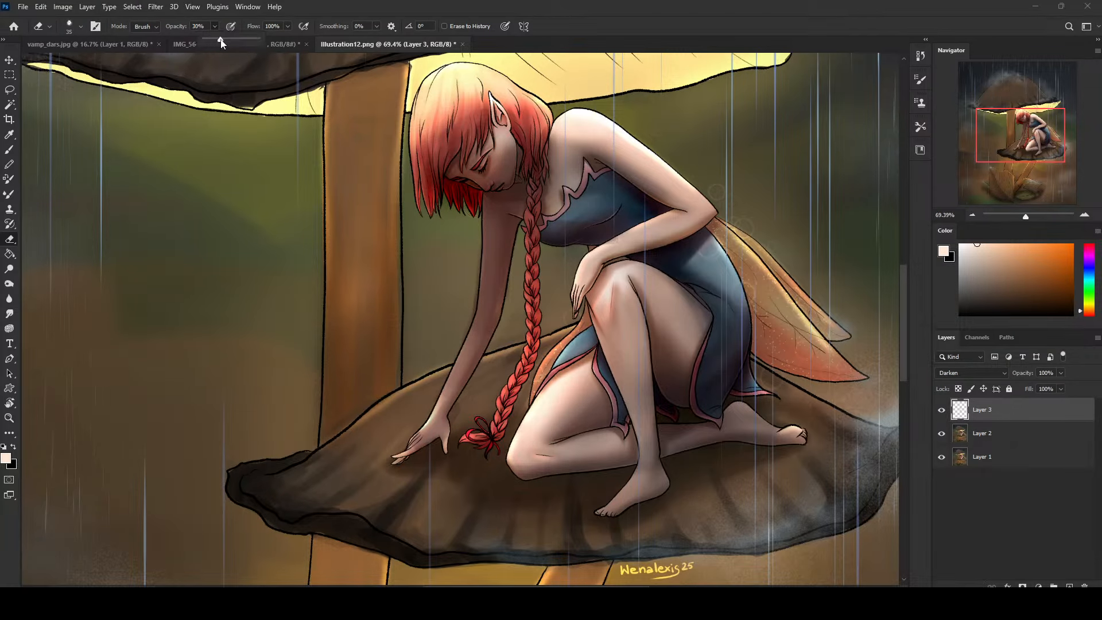
left_click(480, 225)
mouse_move(479, 229)
left_mouse_down()
mouse_move(472, 312)
mouse_move(439, 394)
left_mouse_up()
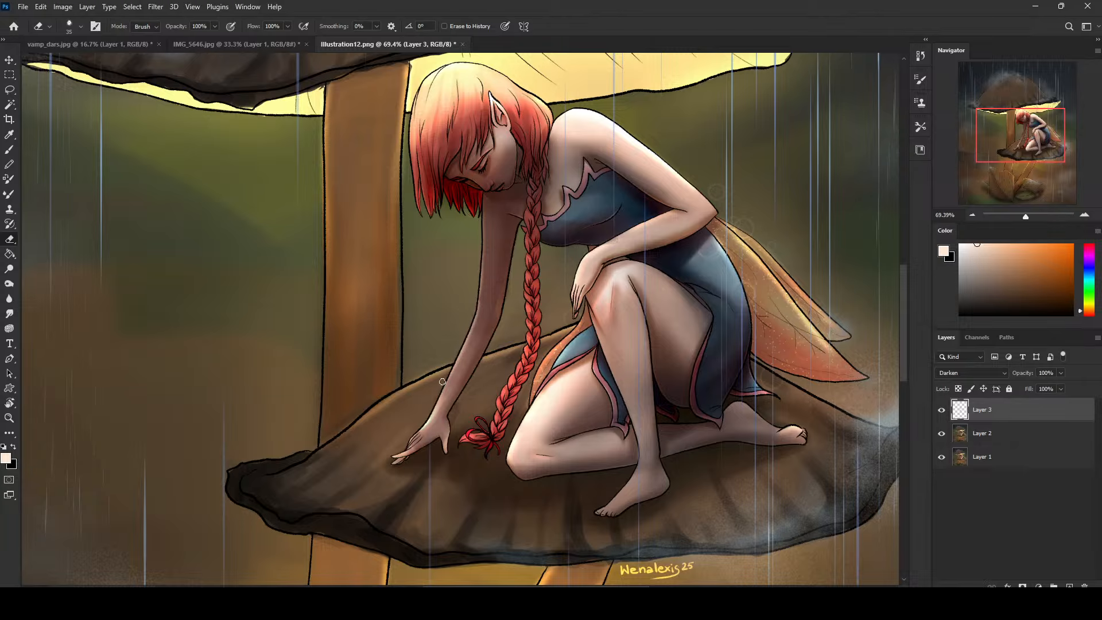
Refine the supporting arm's shading with a reddish brown sampled from it, using the Darken brush reduced to 15 px.
key("b")
left_click(498, 289, "alt")
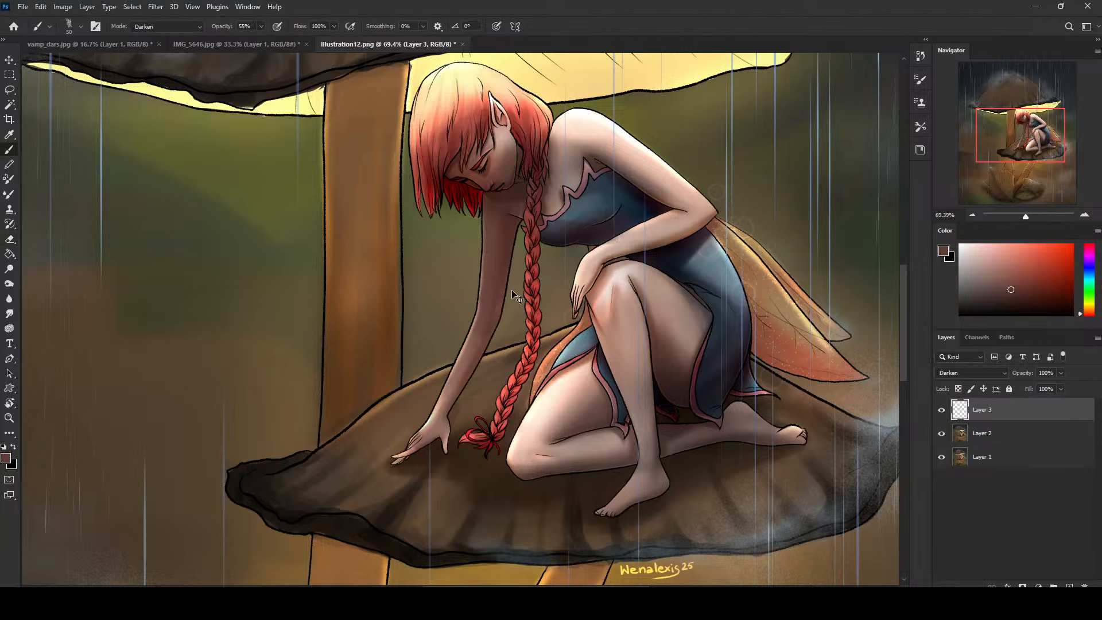
key("[")
key("[")
key("[")
Merge the arm and face shading layer down into Layer 2.
scroll(633, 281, "down", 5)
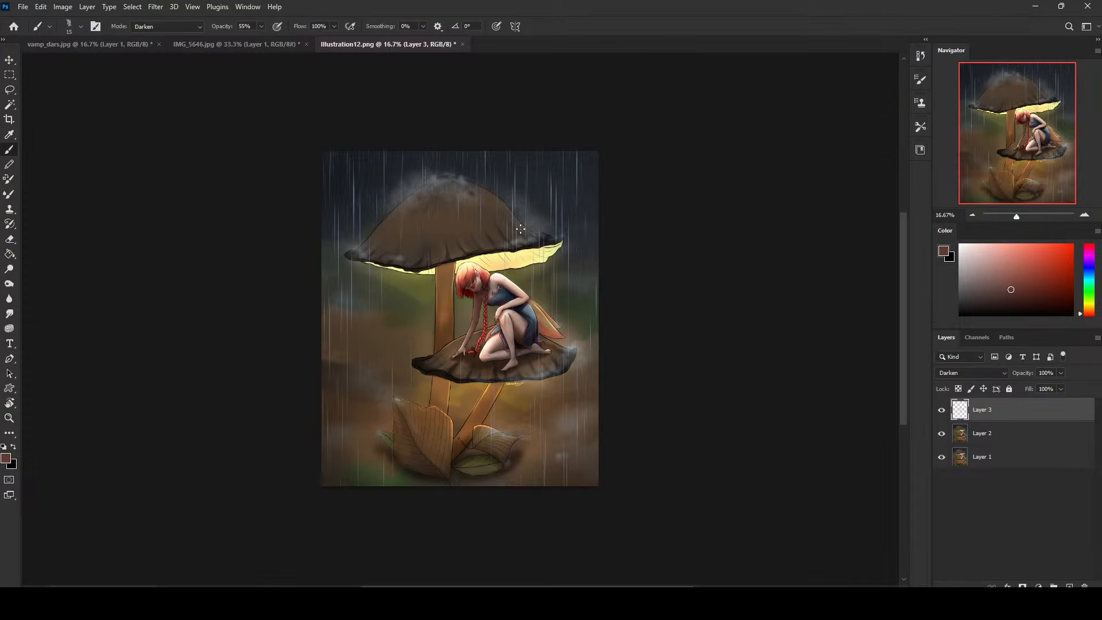
right_click(1011, 418)
left_click(883, 446)
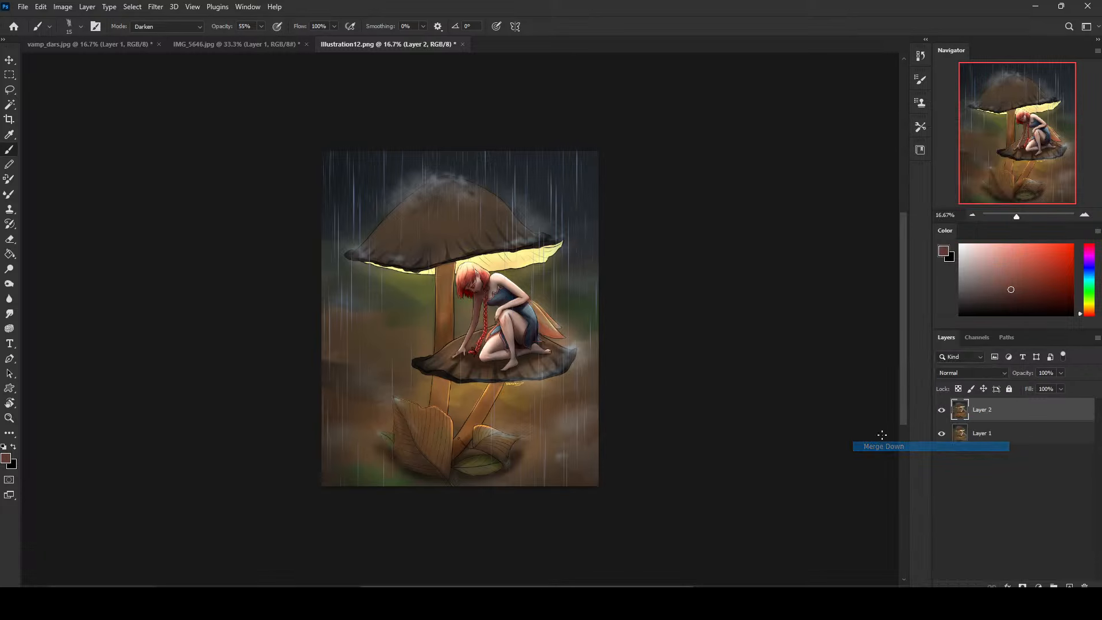
Touch up the fairy's lit skin with the light tone sampled from her shoulder, using the 30 px sketching brush in Normal mode.
key("z")
left_click_drag(402, 219, 579, 413)
key("b")
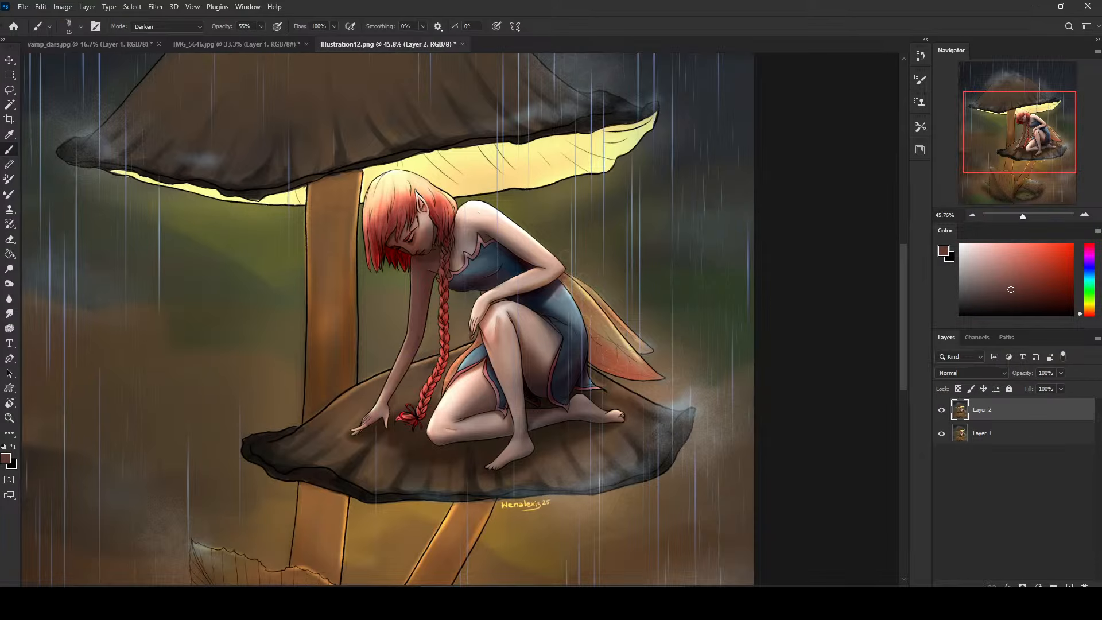
left_click(472, 211, "alt")
left_click_drag(493, 290, 611, 310)
right_click(629, 324)
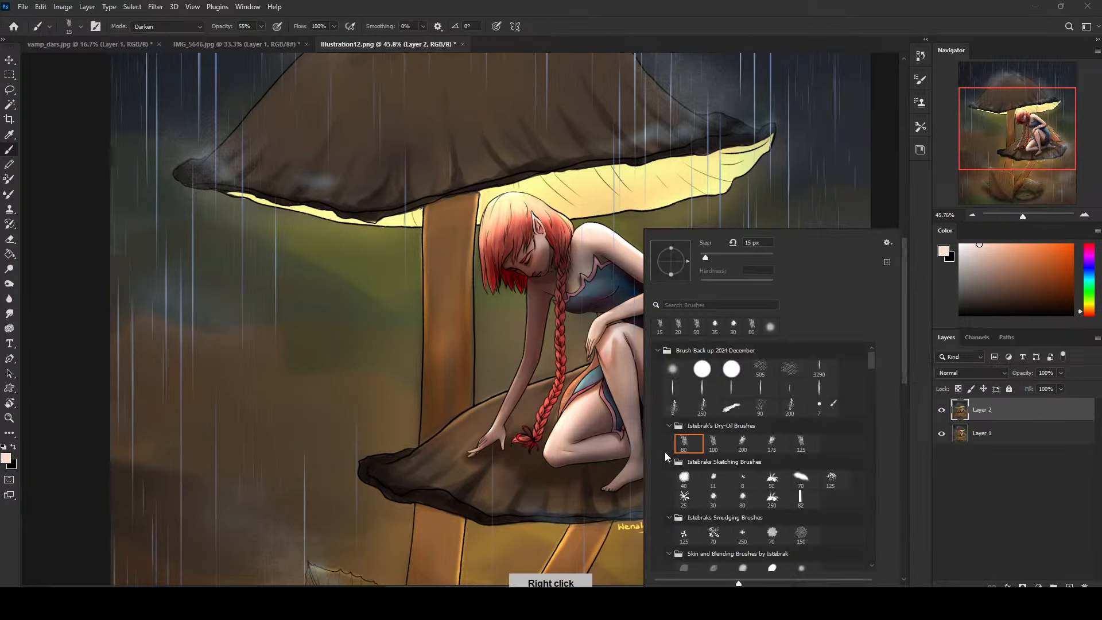
left_click(717, 496)
key("Return")
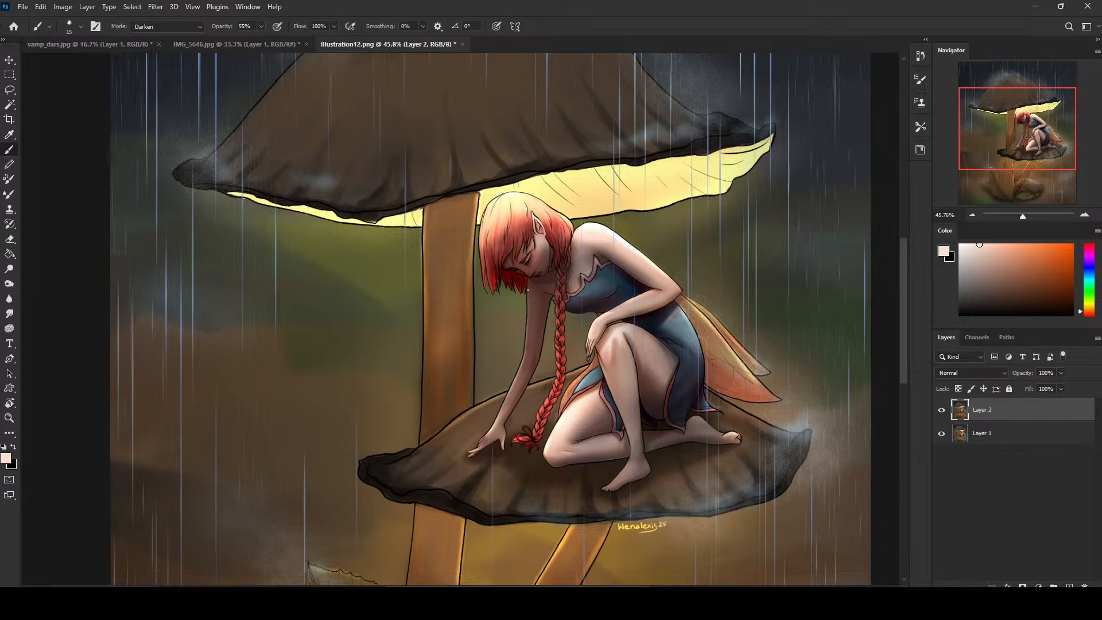
left_click(192, 26)
left_click(172, 35)
key("ctrl+minus")
key("ctrl+minus")
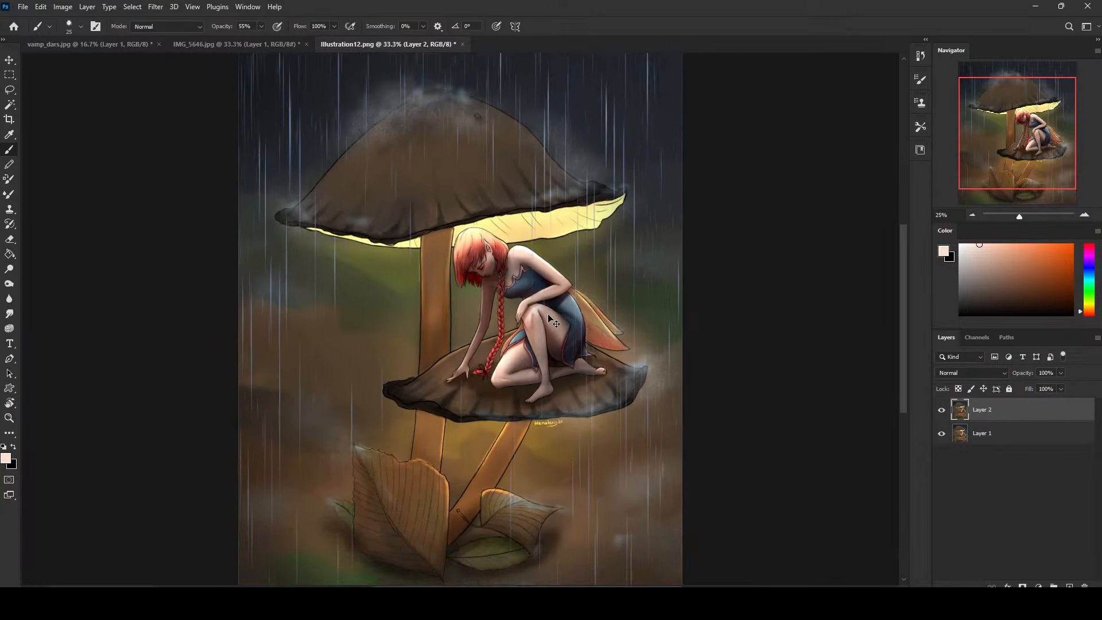
key("ctrl+minus")
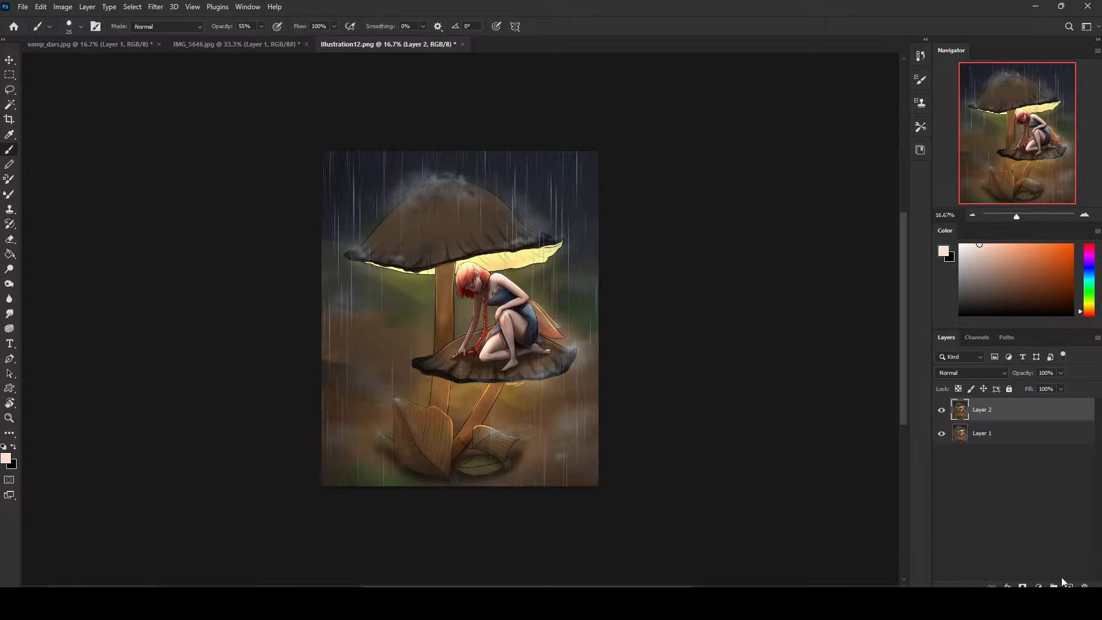
On a new layer, paint a pale yellow glow sampled from the mushroom's underside over the lower background with the soft round brush at 4200 px.
key("ctrl+shift+alt+n")
right_click(480, 277)
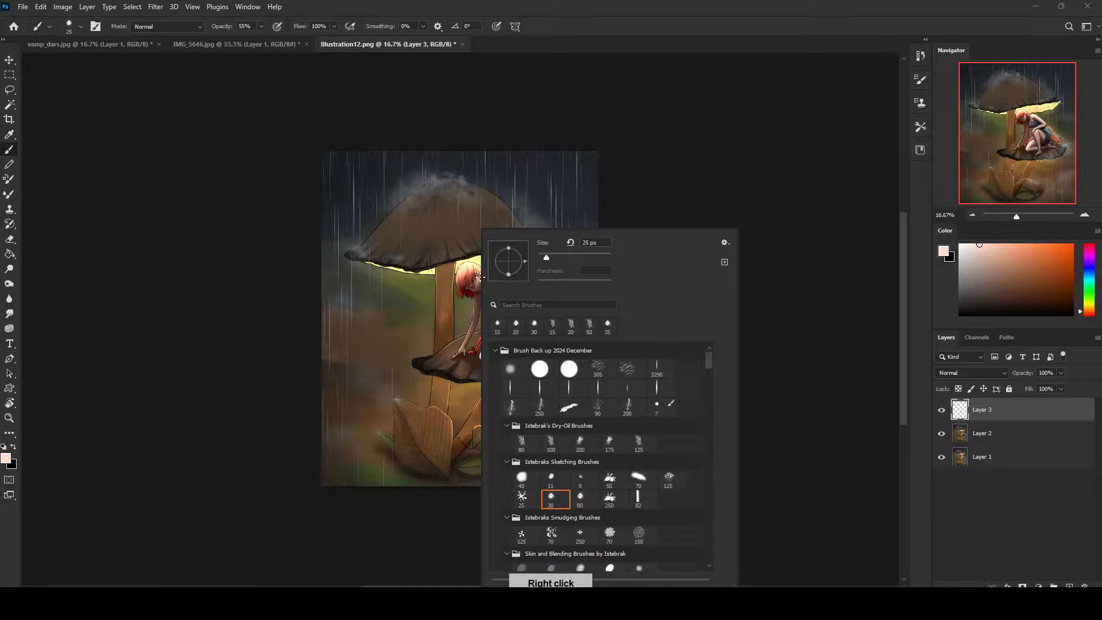
left_click(511, 368)
left_click(746, 159)
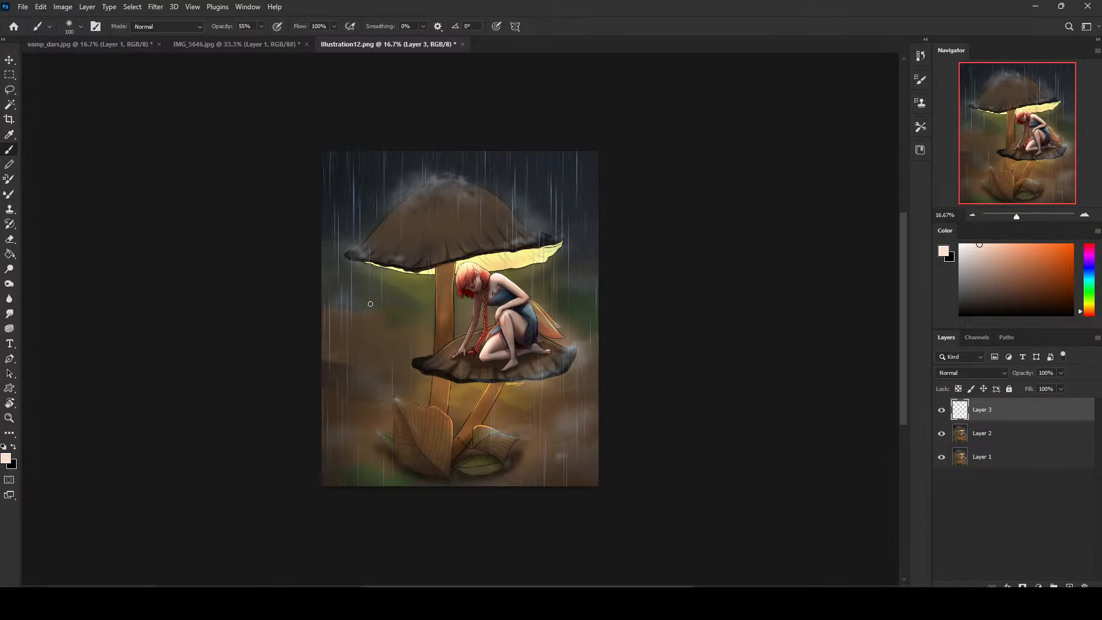
key("bracketright")
key("bracketright")
key("bracketright")
key("bracketright")
key("bracketright")
key("bracketright")
key("bracketright")
key("bracketright")
key("bracketright")
key("bracketright")
key("bracketright")
key("bracketright")
key("bracketright")
key("bracketright")
key("bracketright")
key("bracketright")
key("bracketright")
key("bracketright")
key("bracketright")
key("bracketright")
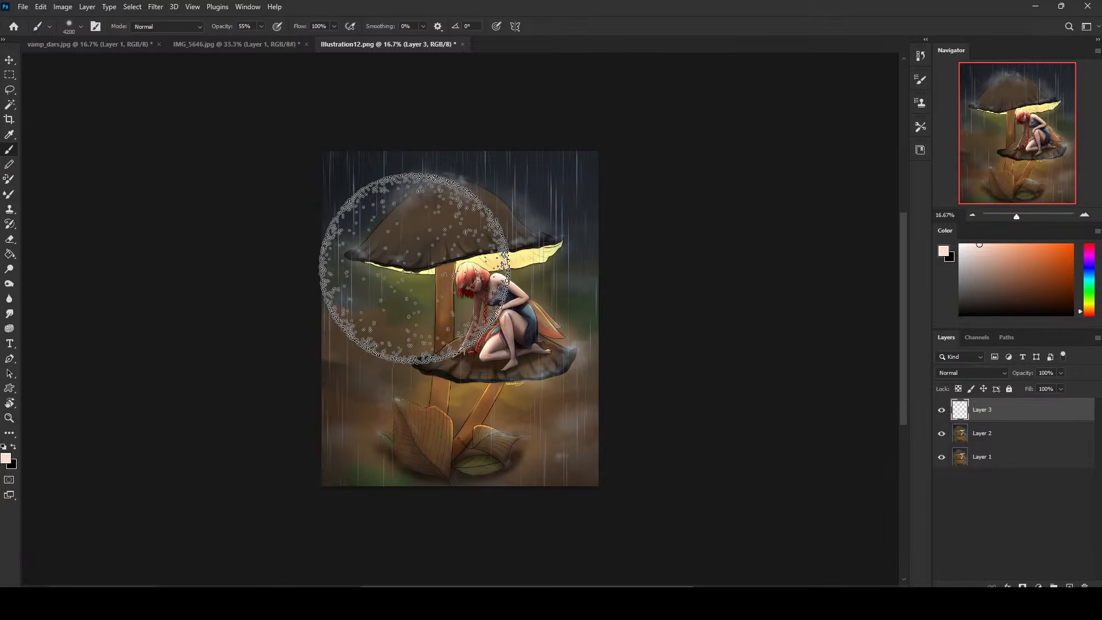
left_click(398, 264, "alt")
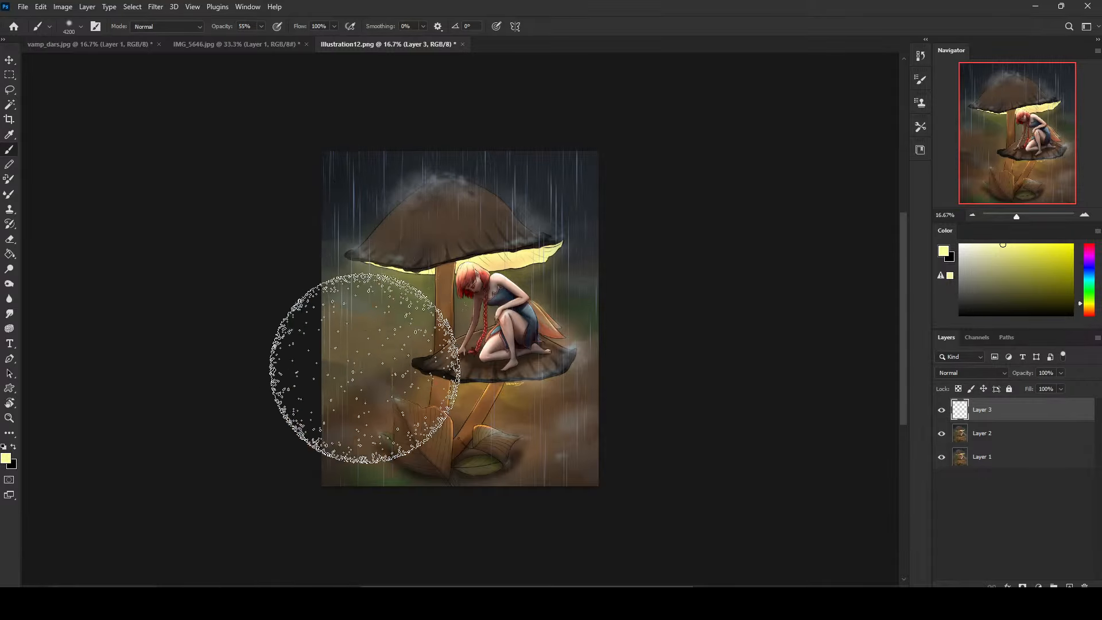
left_click_drag(364, 368, 353, 441)
key("ctrl+z")
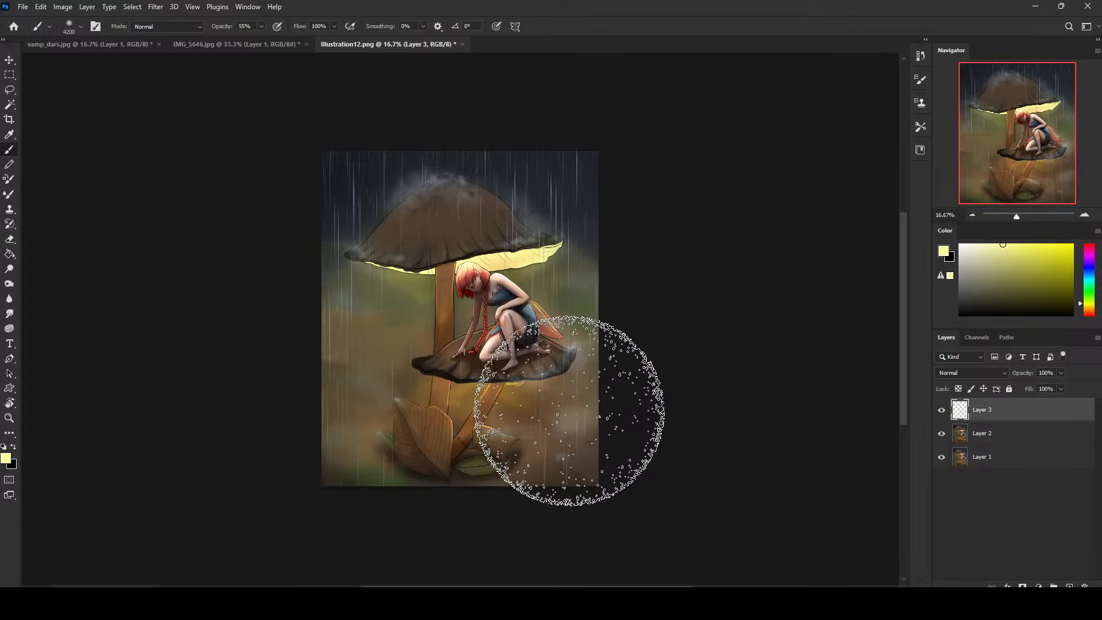
Erase the glow spilling onto the rainy sky around the mushroom cap, using a soft round Eraser at about 900 to 1100 px.
key("e")
right_click(524, 322)
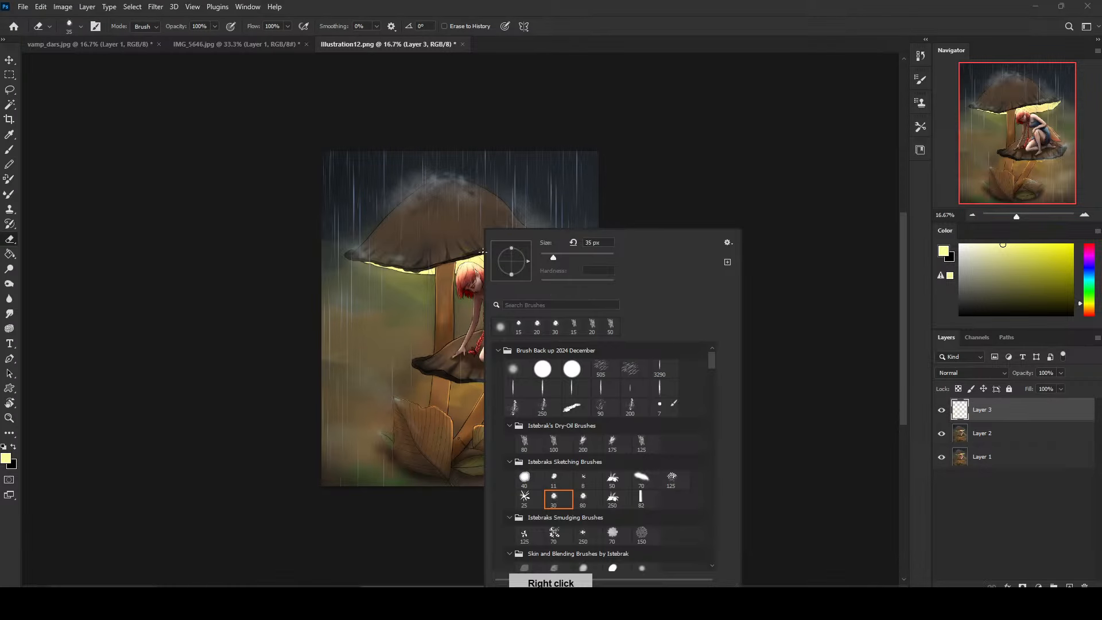
left_click(520, 376)
left_click(735, 150)
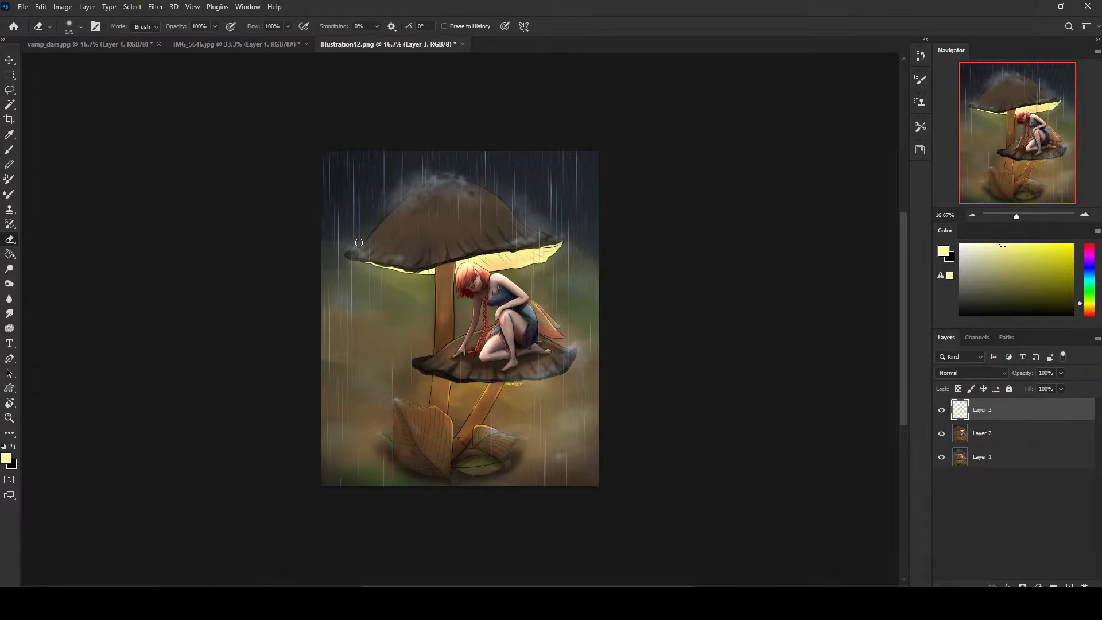
key("bracketright")
key("bracketright")
key("bracketright")
key("bracketright")
key("bracketright")
key("bracketright")
key("bracketright")
key("bracketright")
key("bracketright")
key("bracketright")
key("bracketright")
key("bracketright")
key("bracketright")
key("bracketright")
key("bracketright")
key("bracketright")
key("bracketright")
key("bracketleft")
key("bracketleft")
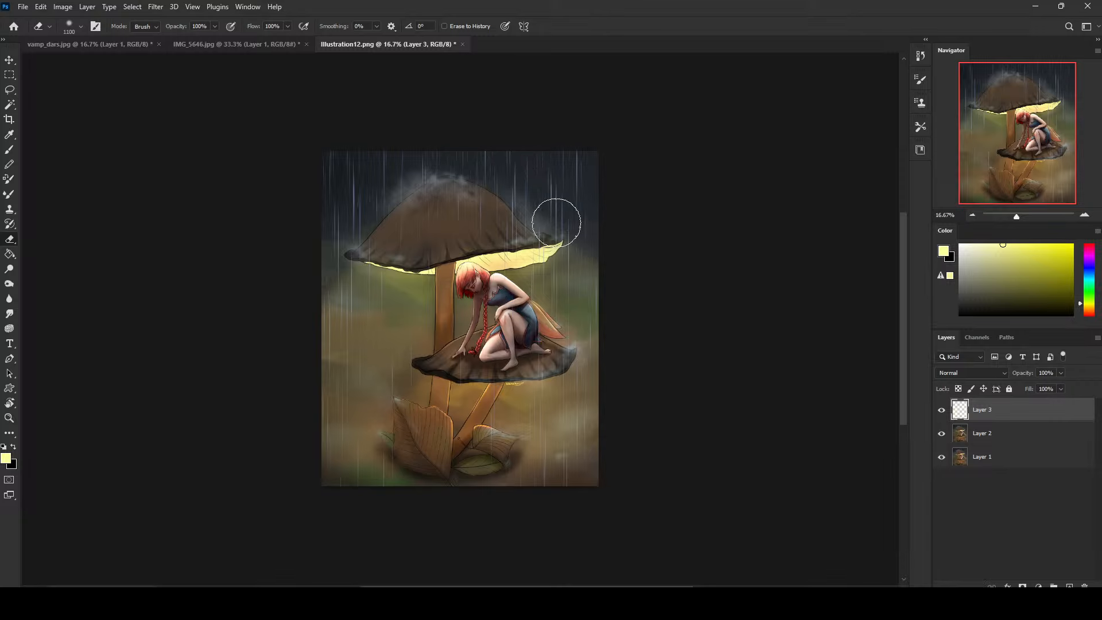
key("bracketleft")
key("bracketleft")
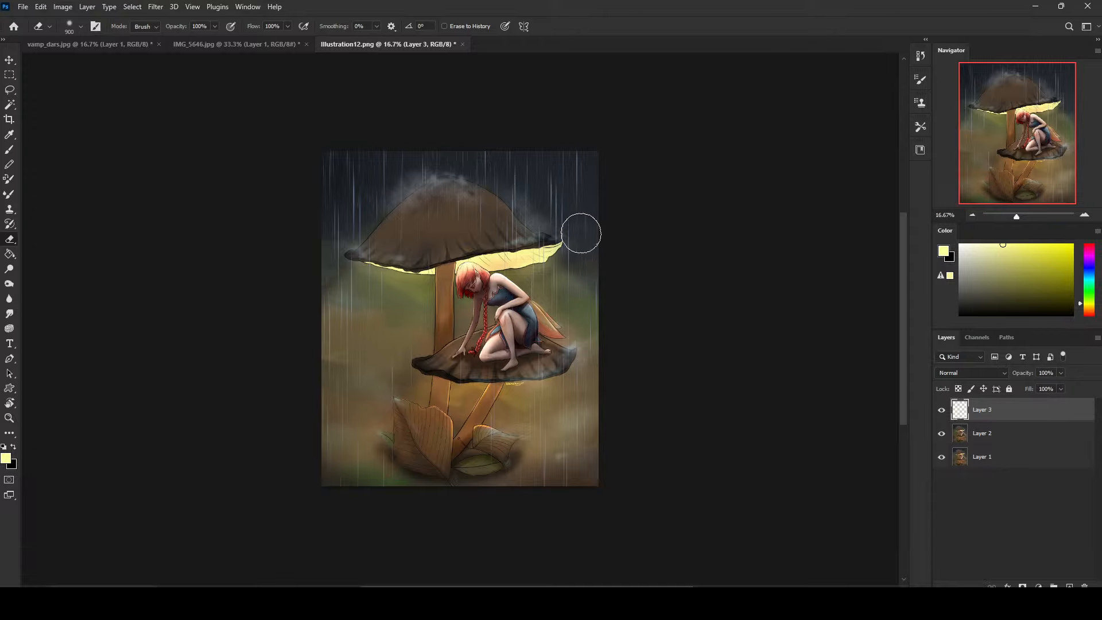
Soften the glow along the illustration's outer edges and lower corner with the soft Eraser enlarged to between 2600 and 3100 px.
key("bracketright")
key("bracketright")
key("bracketright")
key("bracketright")
key("bracketright")
key("bracketright")
key("bracketright")
key("bracketright")
key("bracketright")
key("bracketright")
key("bracketright")
key("bracketright")
key("bracketright")
key("bracketright")
key("bracketright")
key("bracketright")
key("bracketright")
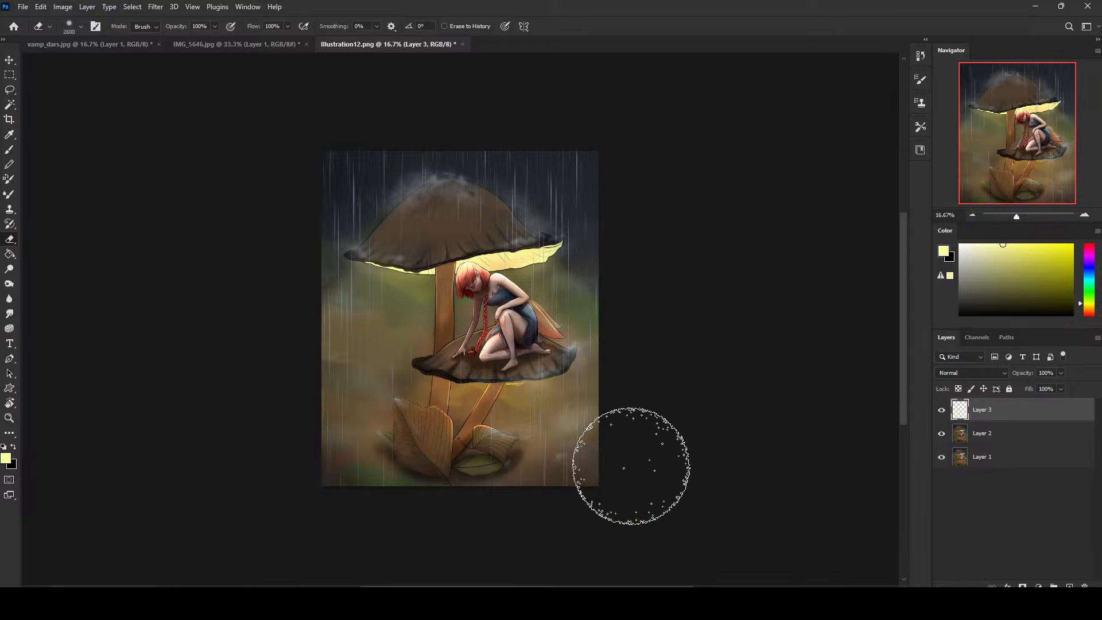
key("bracketright")
key("bracketright")
key("bracketright")
key("bracketright")
key("bracketright")
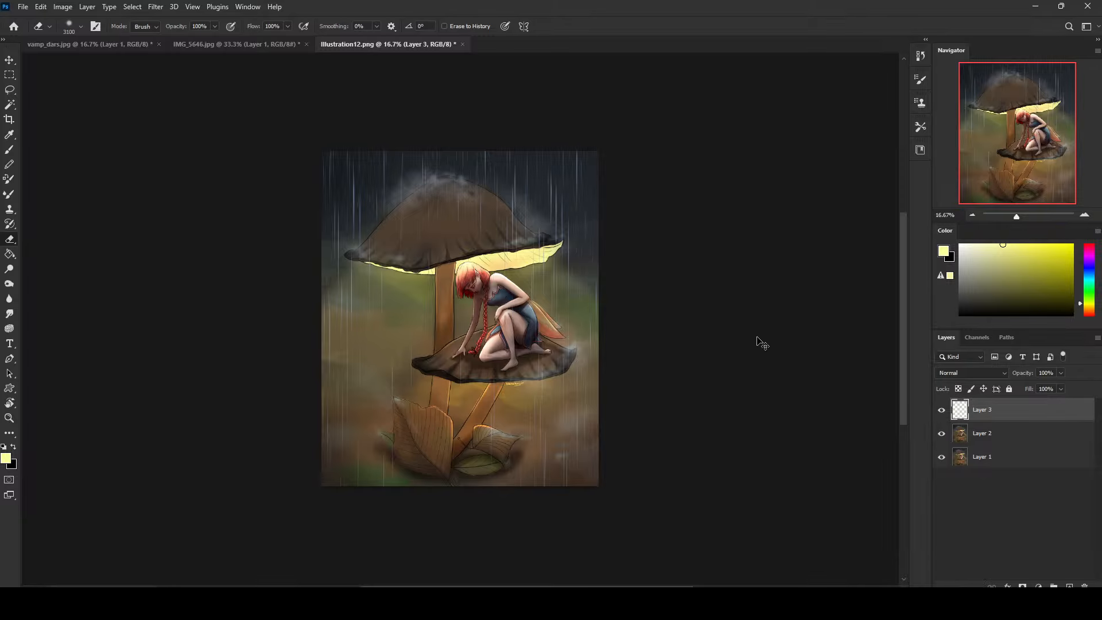
Merge the pale yellow glow layer down into Layer 2.
right_click(990, 417)
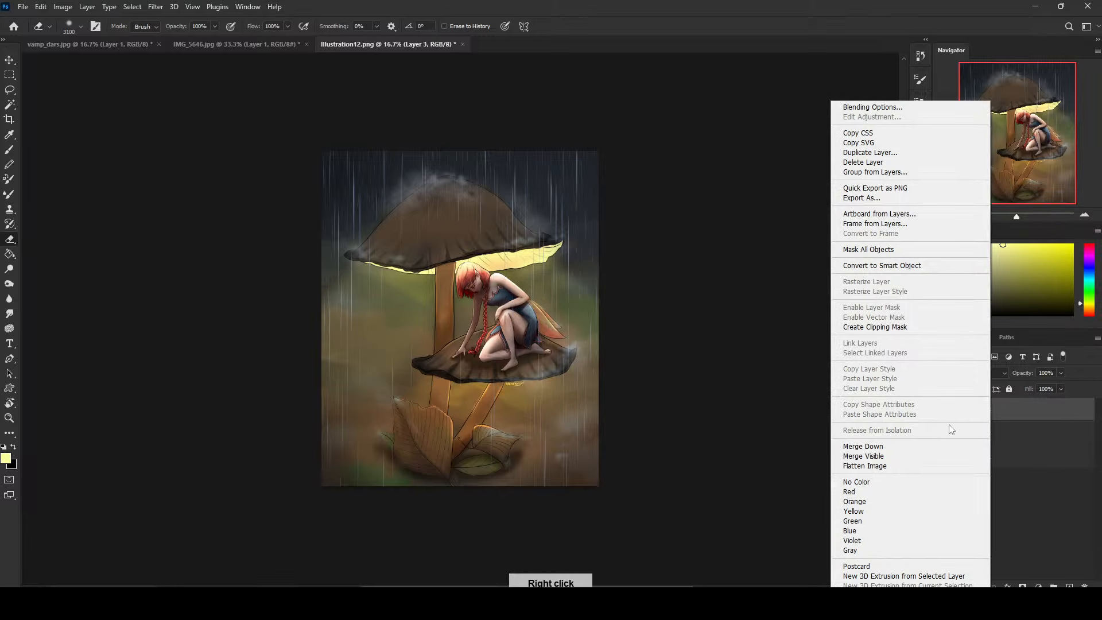
left_click(914, 446)
key("b")
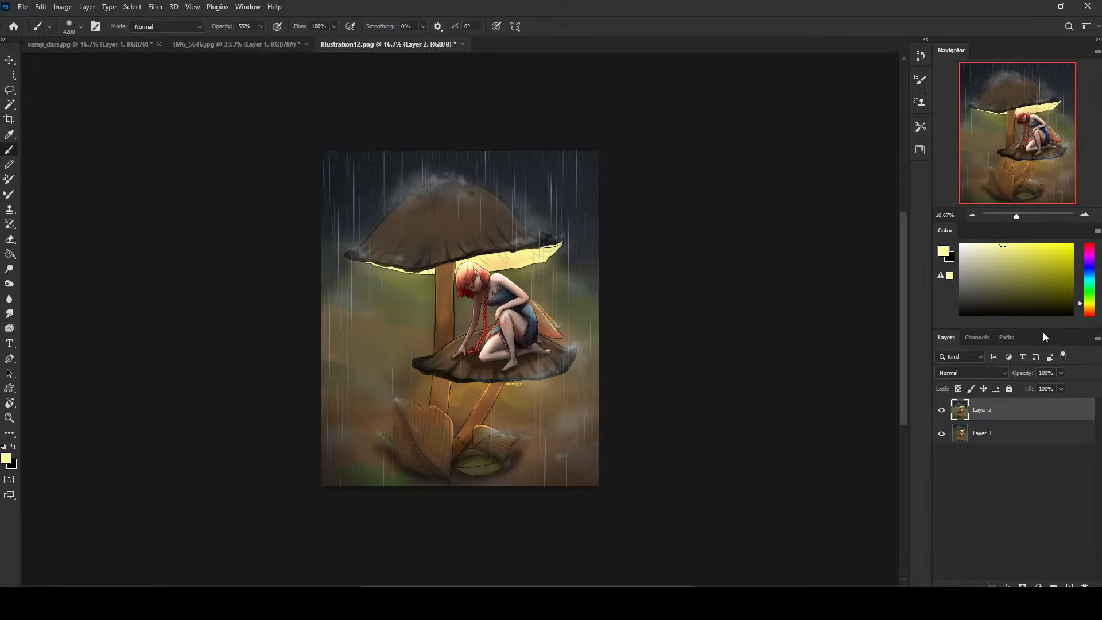
Add a new layer above Layer 2 and set its blend mode to Soft Light.
left_click(990, 373)
left_click(973, 377)
left_click(1069, 585)
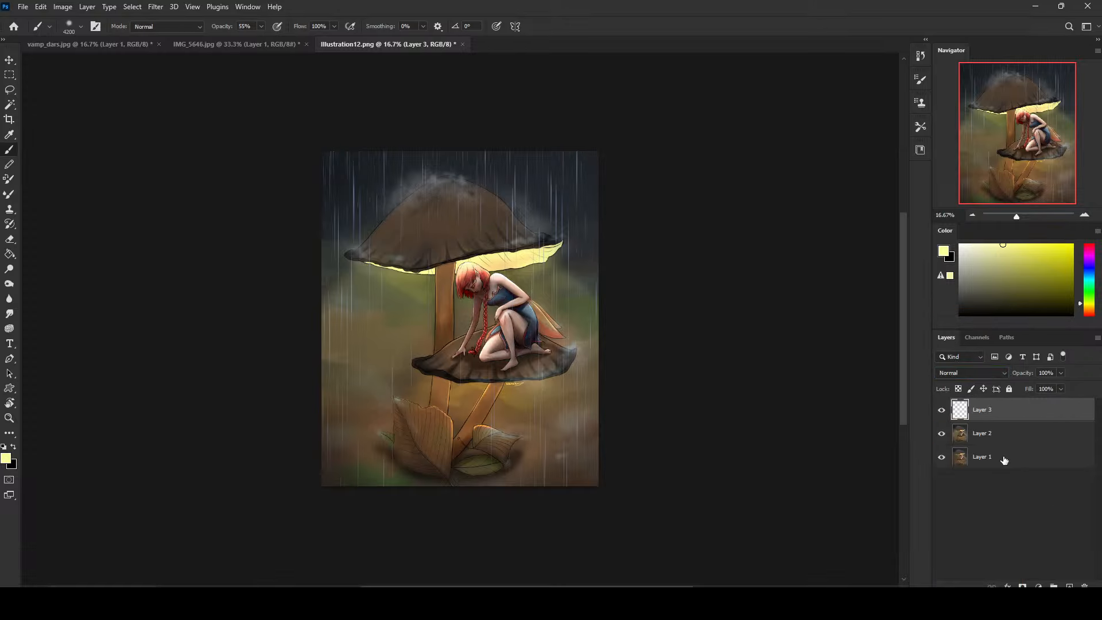
left_click(1003, 375)
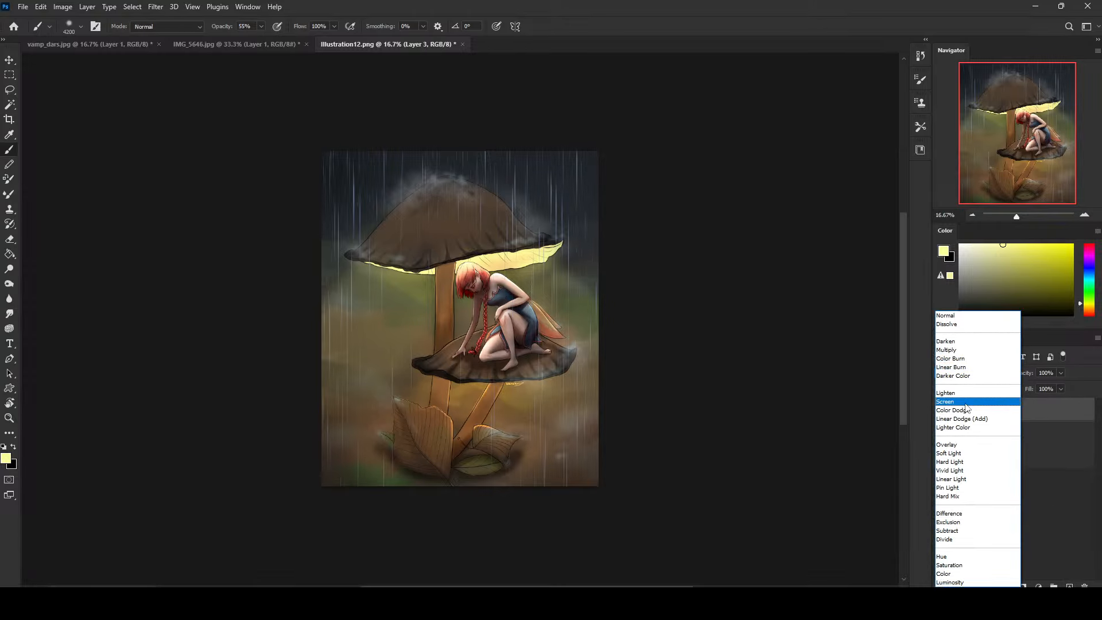
left_click(960, 453)
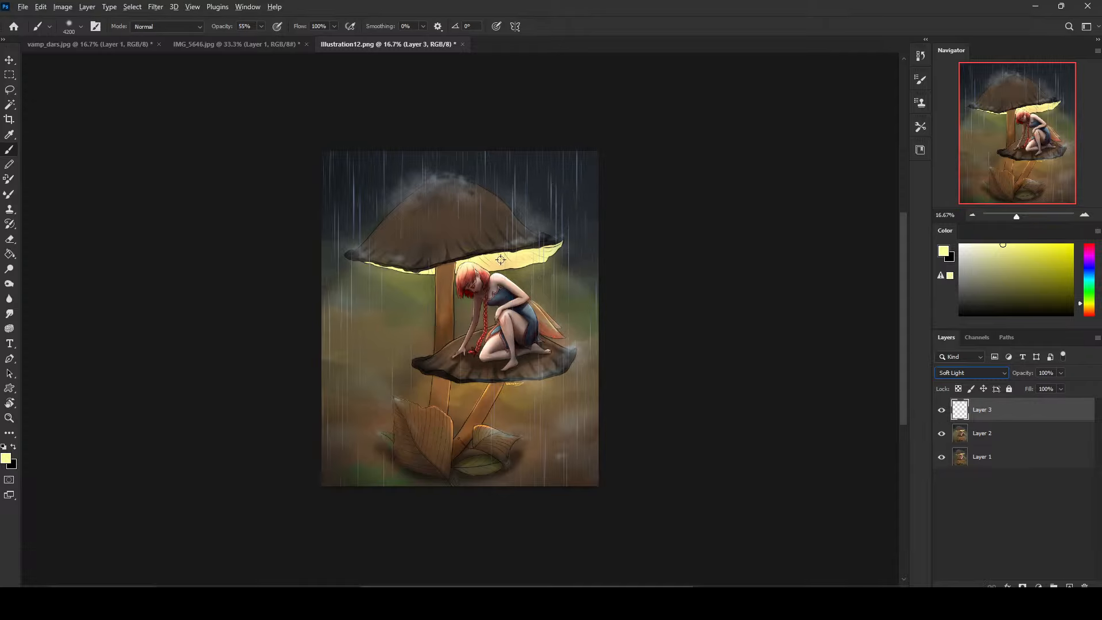
Paint a more saturated yellow glow beneath the mushroom cap on the Soft Light layer, using the 4200 px soft brush.
left_click(473, 260, "alt")
left_click_drag(1086, 304, 1086, 304)
left_click(1050, 244)
left_click_drag(388, 270, 332, 368)
key("ctrl+z")
left_click(1020, 244)
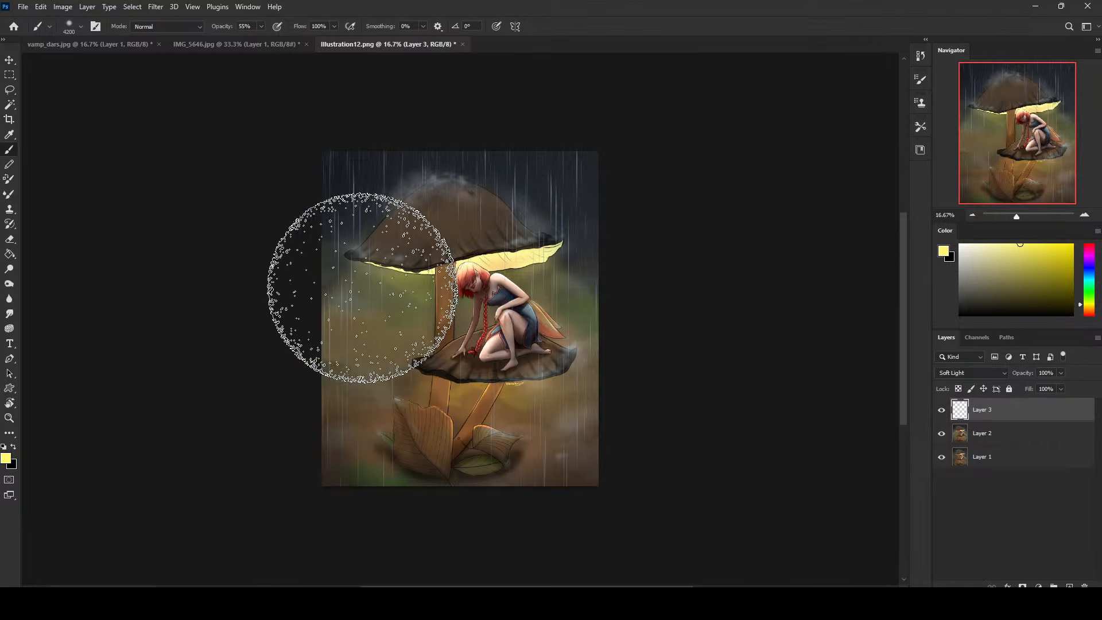
left_click_drag(408, 282, 386, 332)
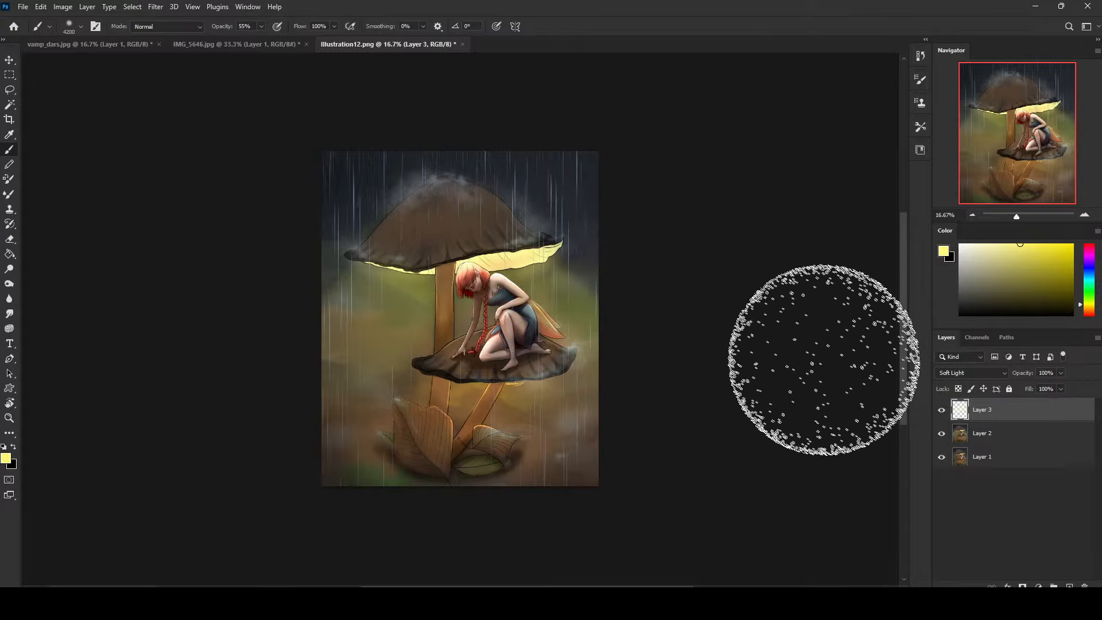
Erase the Soft Light glow over the fairy with the soft Eraser, reduced through 800 px to 600 px.
key("e")
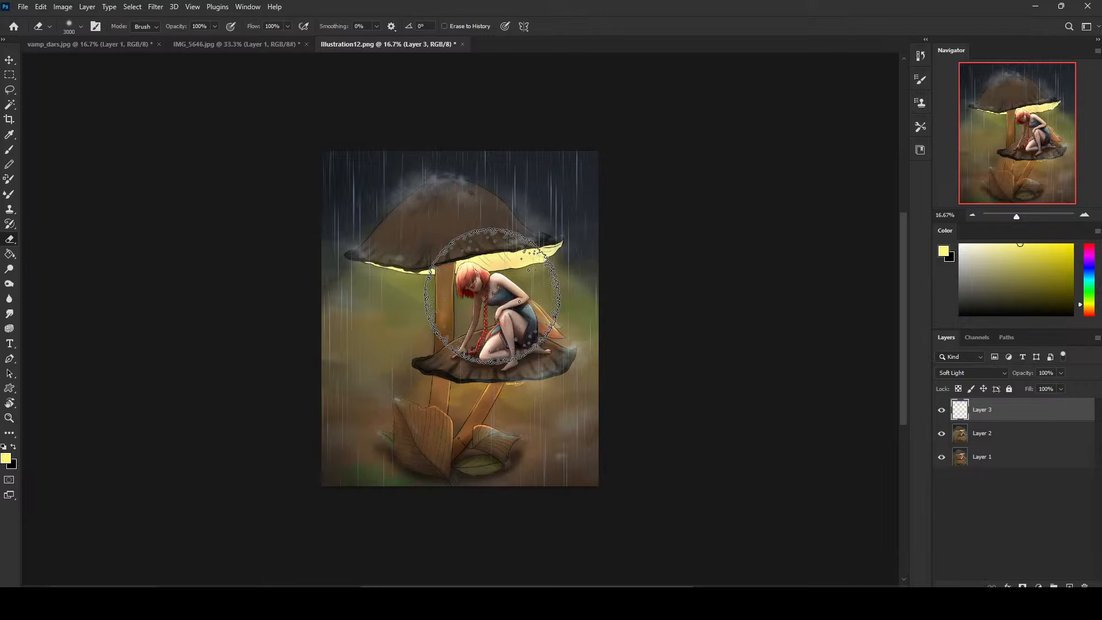
key("bracketleft")
key("bracketleft")
key("bracketleft")
key("bracketleft")
key("bracketleft")
key("bracketleft")
key("bracketleft")
key("bracketleft")
key("bracketleft")
key("bracketleft")
key("bracketleft")
key("bracketleft")
key("bracketleft")
key("bracketleft")
key("bracketleft")
key("bracketleft")
key("bracketleft")
key("bracketleft")
key("bracketleft")
key("bracketleft")
key("bracketleft")
key("bracketleft")
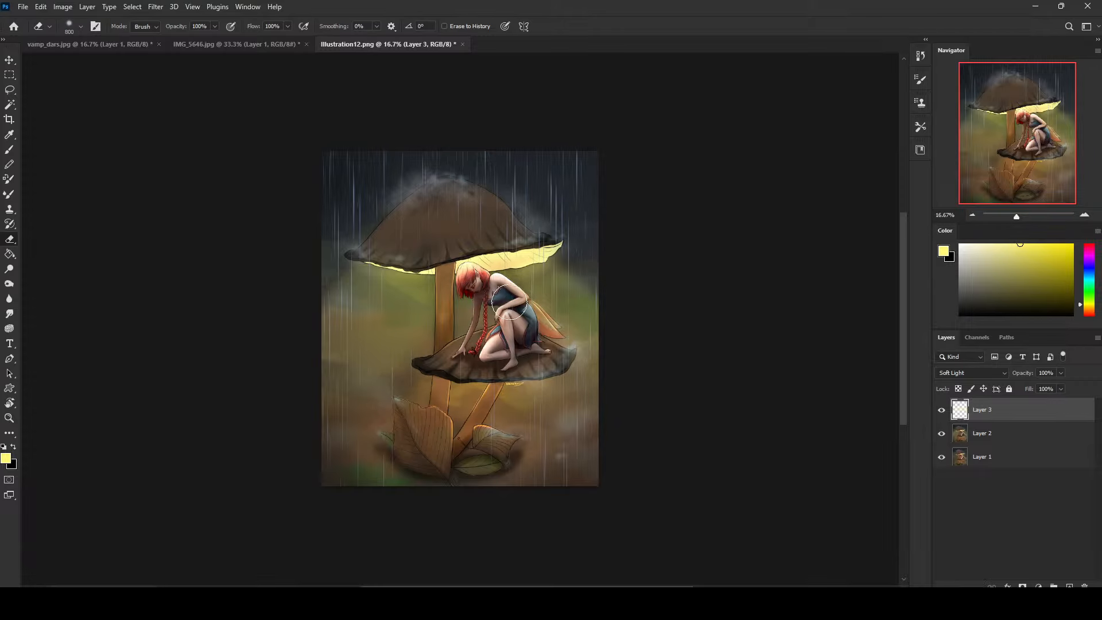
key("bracketleft")
key("bracketleft")
key("bracketleft")
key("bracketleft")
key("bracketleft")
key("bracketleft")
key("bracketleft")
key("bracketleft")
key("bracketleft")
key("bracketleft")
key("bracketleft")
key("bracketleft")
key("bracketright")
key("bracketright")
key("bracketright")
key("bracketright")
key("ctrl+minus")
key("ctrl+minus")
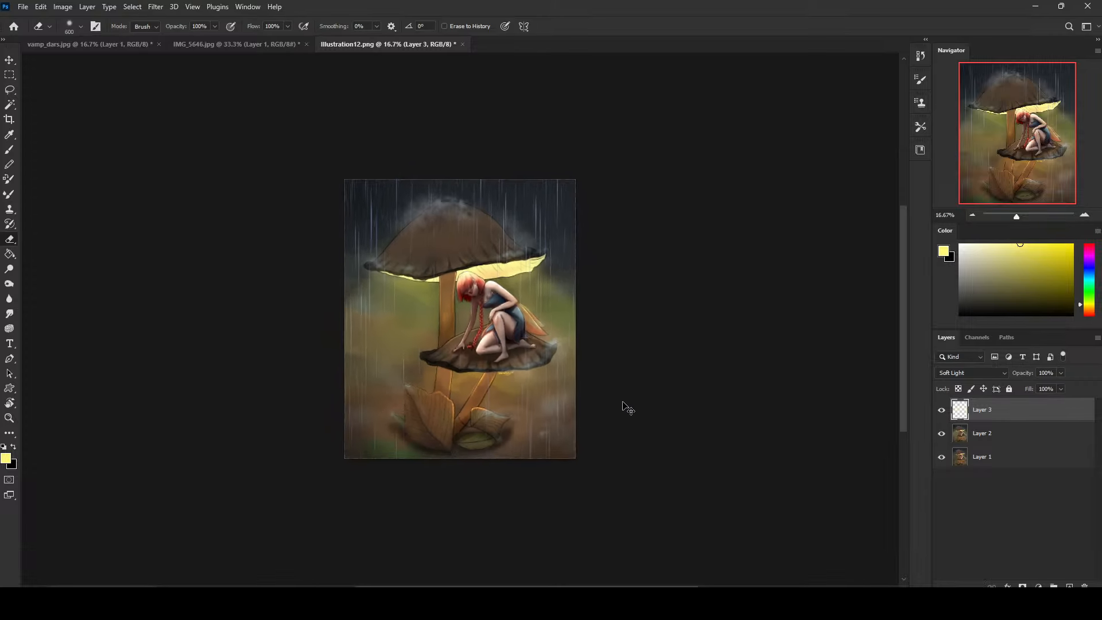
key("ctrl+plus")
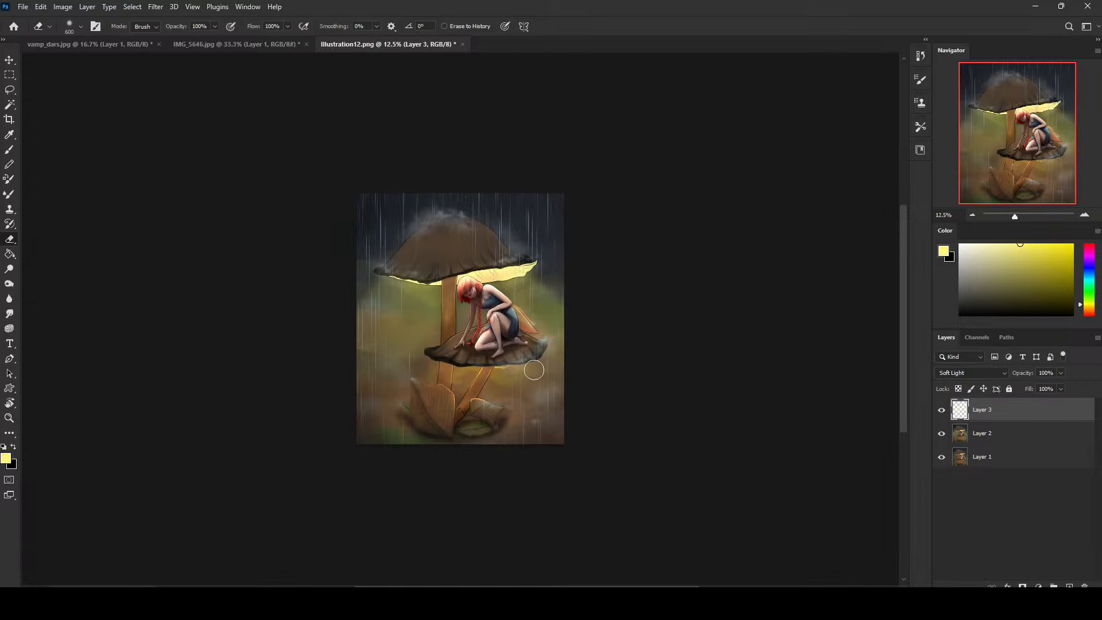
Compare the illustration with and without the Soft Light glow on Layer 3.
key("b")
left_click(501, 339, "alt")
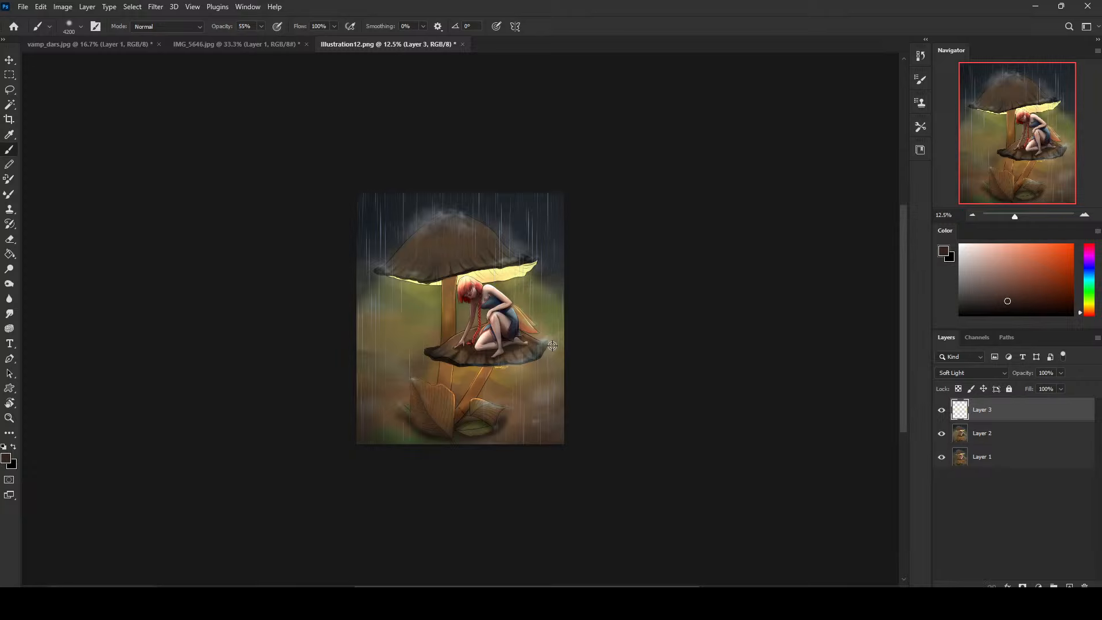
left_click(941, 410)
left_click(941, 410)
left_click(941, 410)
left_click(941, 409)
Merge the Soft Light glow layer down into Layer 2.
key("e")
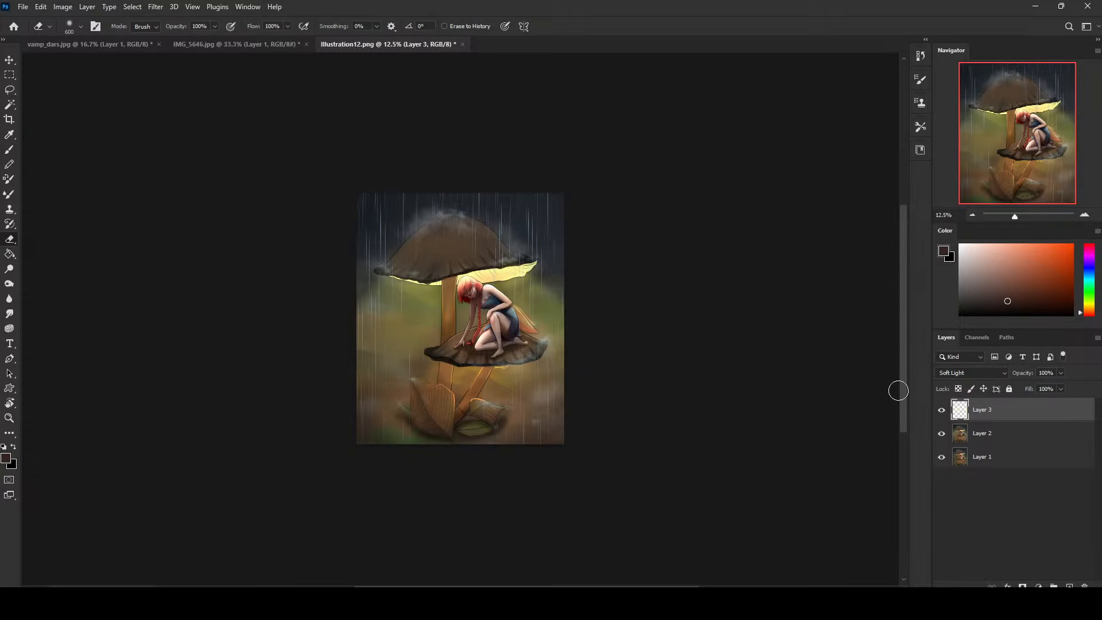
right_click(996, 429)
left_click(946, 446)
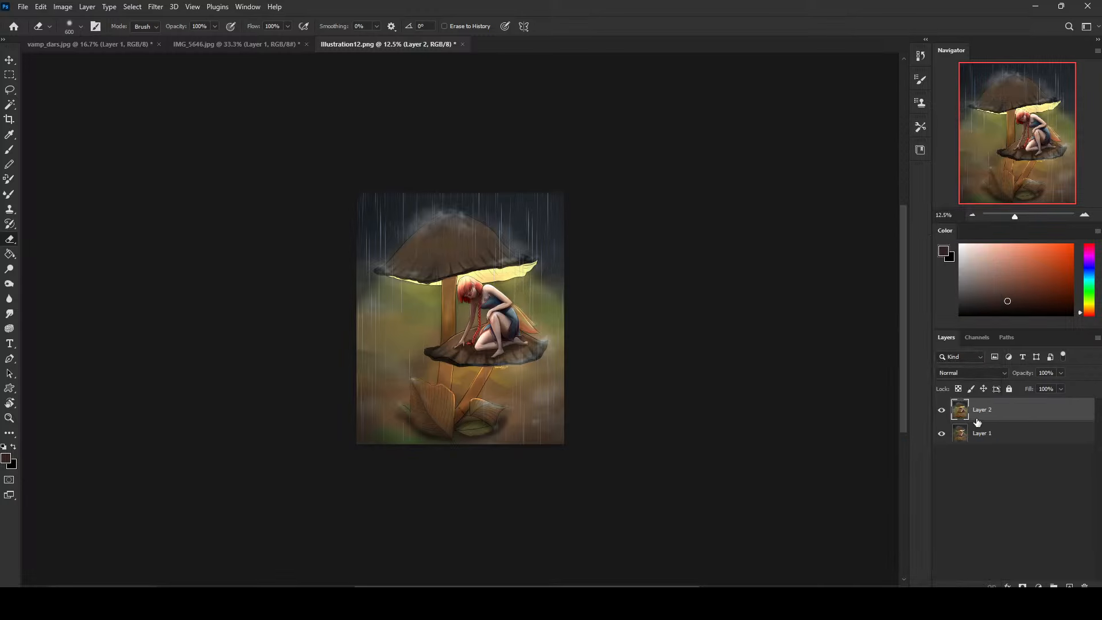
Add a new layer above Layer 2 and set its blend mode to Darken, ready for the soft brush.
key("b")
key("bracketleft")
key("bracketleft")
key("bracketleft")
key("bracketleft")
key("bracketleft")
key("bracketleft")
key("bracketleft")
key("bracketleft")
key("bracketleft")
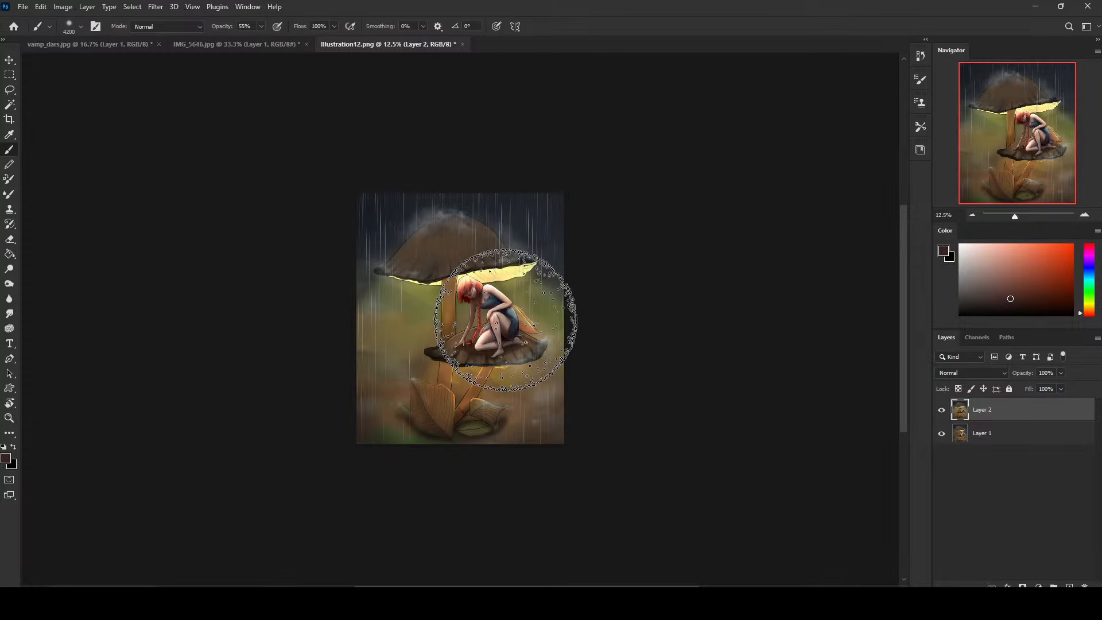
left_click(1069, 586)
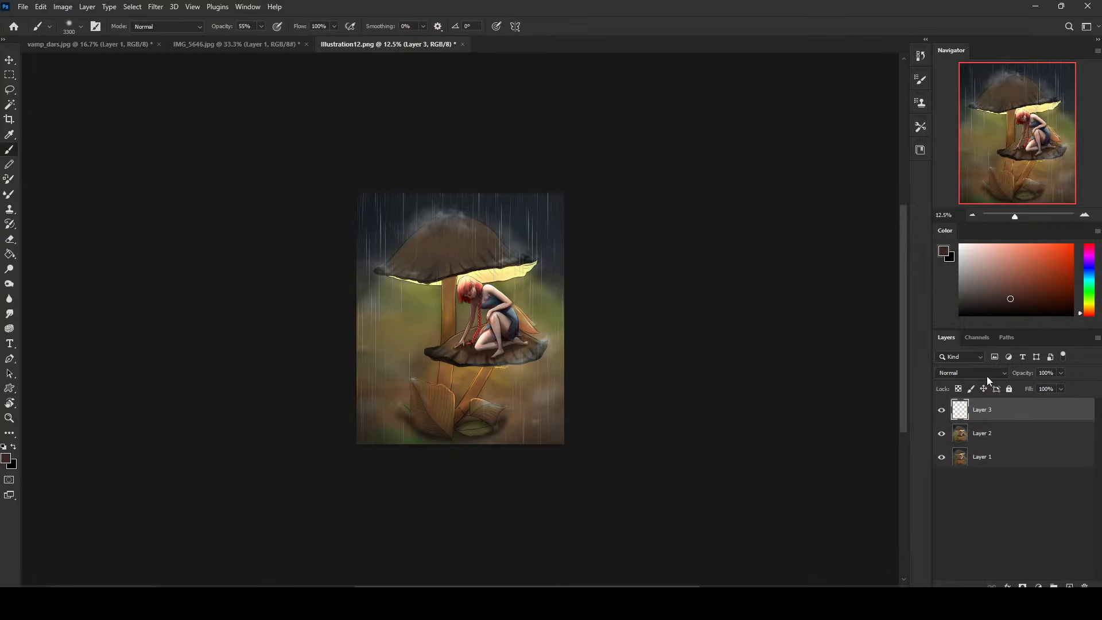
left_click(986, 373)
left_click(959, 342)
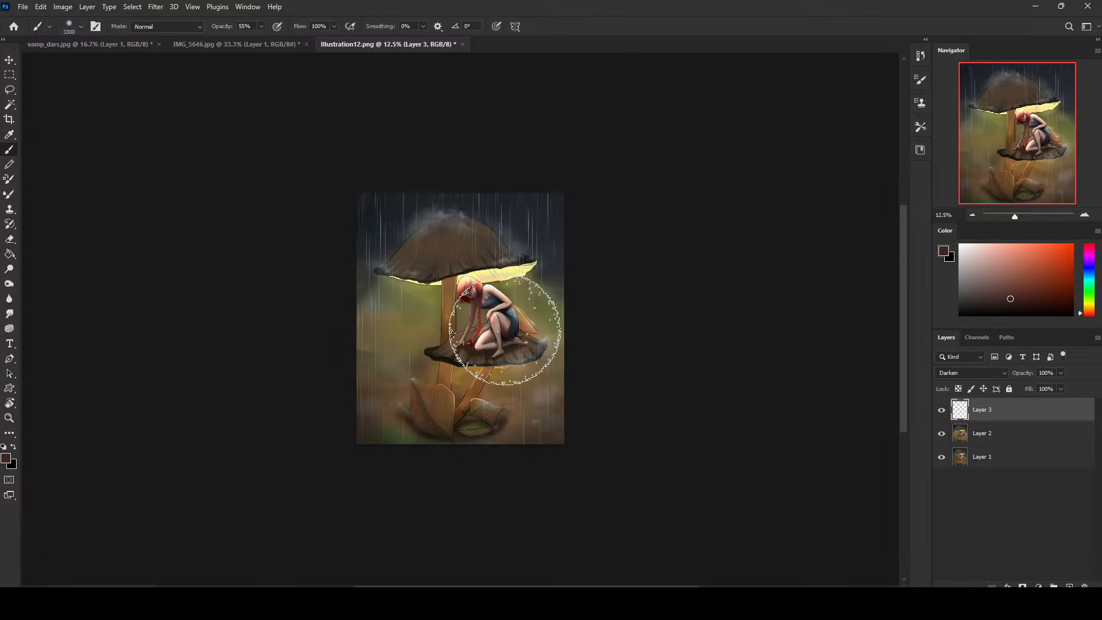
Paint dark shadows over the fairy's legs and the mushroom surface beneath her on the Darken layer, with the soft brush reduced through 600 to 400 px.
key("bracketleft")
key("bracketleft")
key("bracketleft")
key("bracketleft")
key("bracketleft")
key("bracketleft")
key("bracketleft")
key("bracketleft")
key("bracketleft")
key("bracketleft")
key("bracketleft")
key("bracketleft")
key("bracketleft")
key("bracketleft")
key("bracketleft")
key("bracketleft")
key("bracketleft")
key("bracketleft")
key("bracketleft")
key("bracketleft")
key("bracketleft")
key("bracketleft")
key("bracketleft")
key("bracketleft")
key("bracketleft")
key("bracketleft")
key("bracketleft")
key("bracketleft")
key("bracketleft")
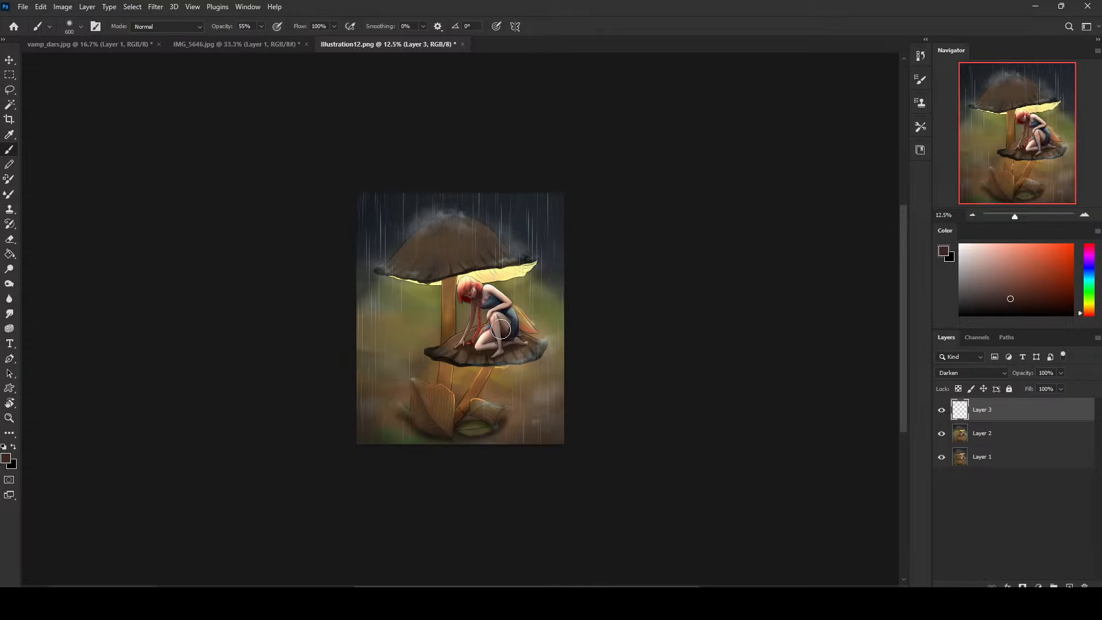
left_click_drag(503, 321, 504, 337)
mouse_move(493, 338)
left_mouse_down()
mouse_move(482, 346)
mouse_move(491, 340)
left_mouse_up()
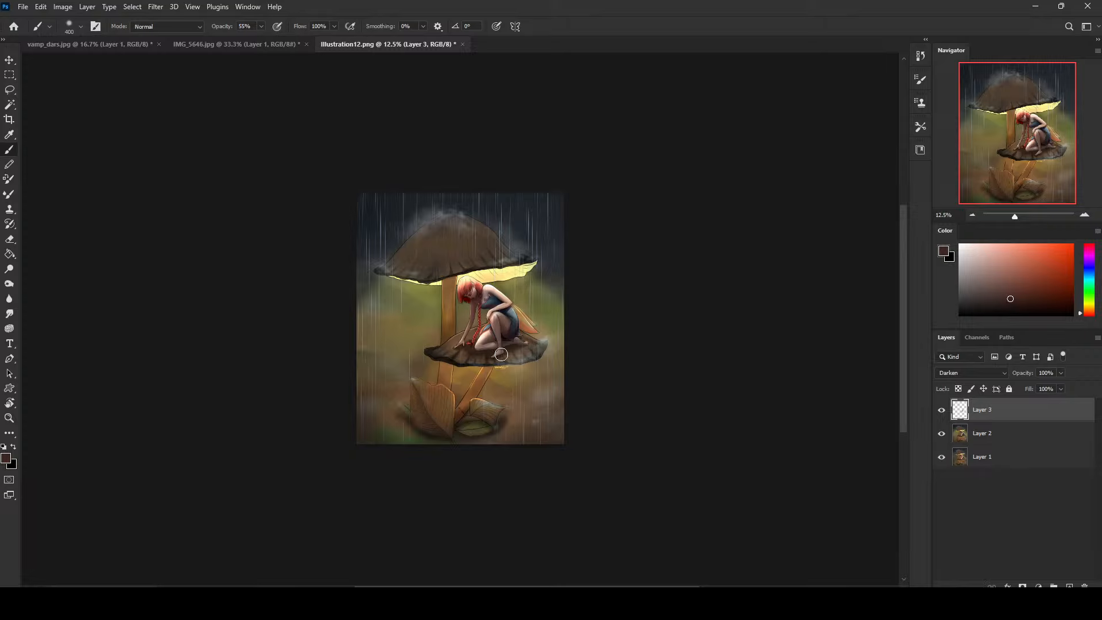
mouse_move(521, 349)
left_mouse_down()
mouse_move(537, 353)
mouse_move(518, 353)
left_mouse_up()
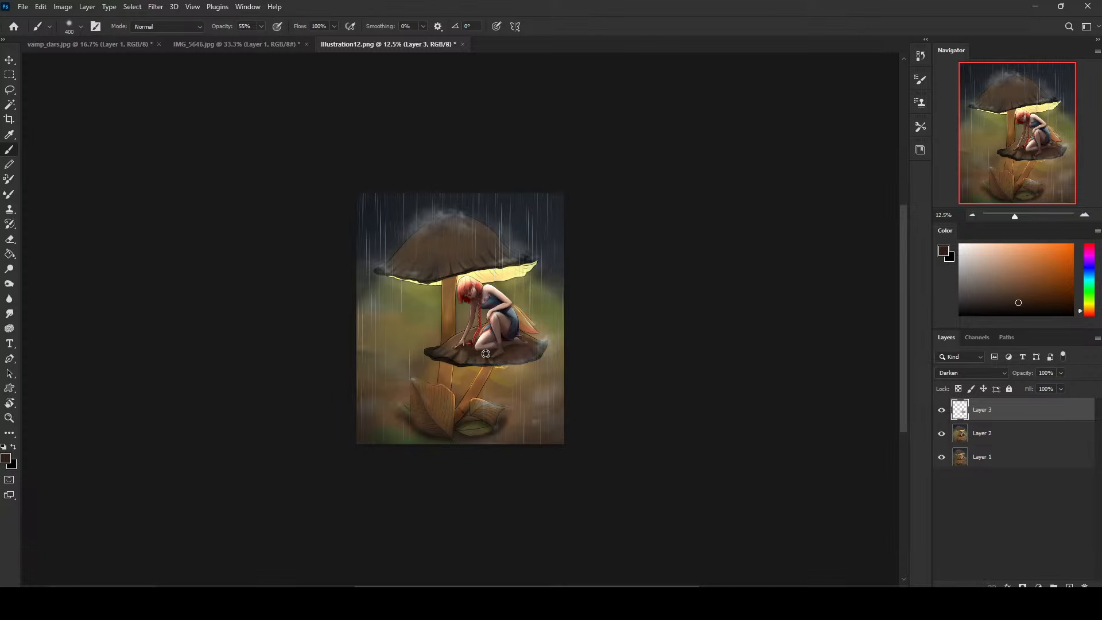
left_click(465, 364, "alt")
left_click_drag(520, 350, 526, 357)
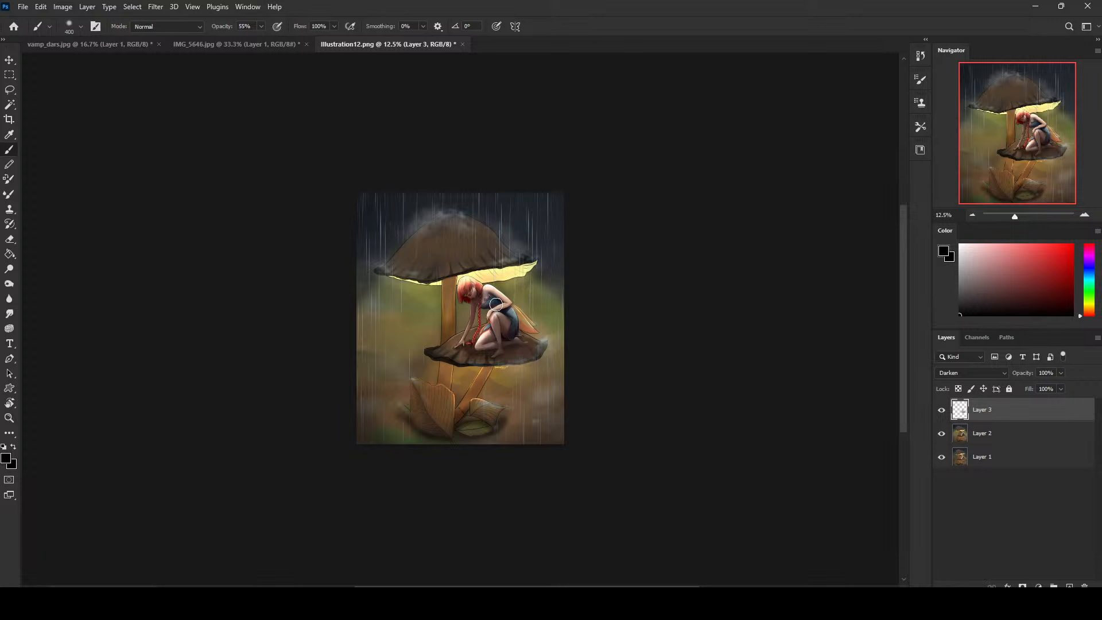
key("ctrl+minus")
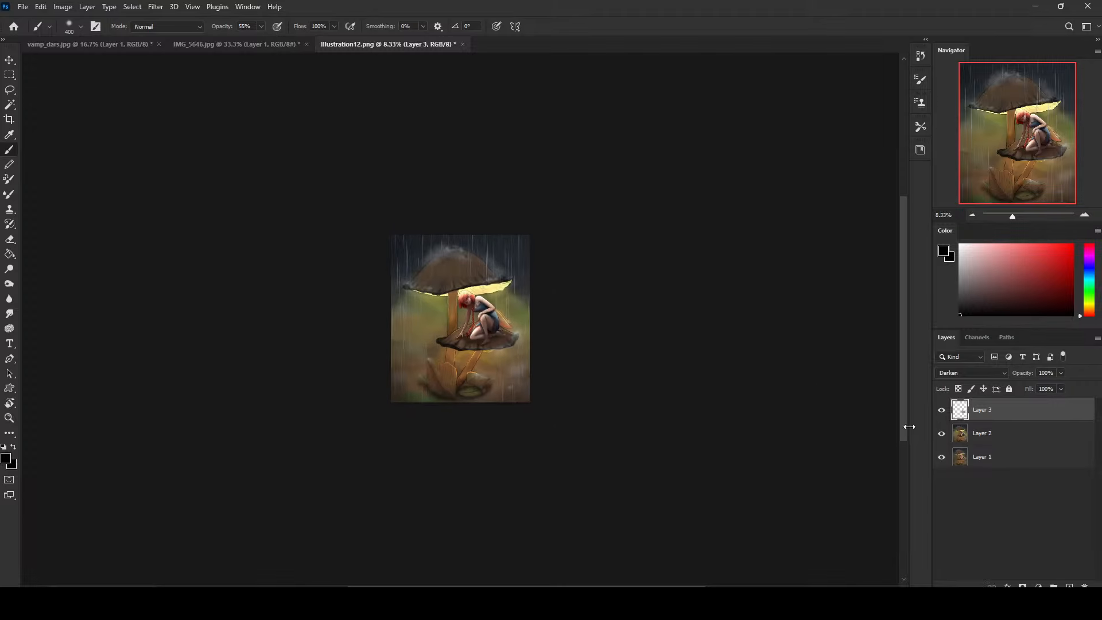
left_click(994, 435)
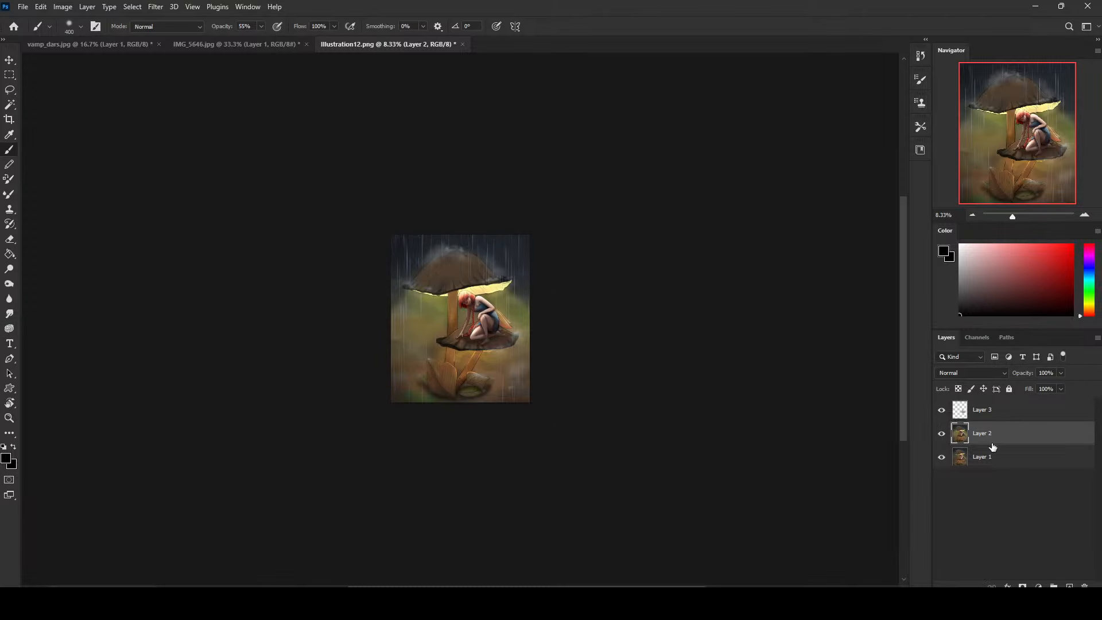
left_click(8, 330)
left_click(9, 269)
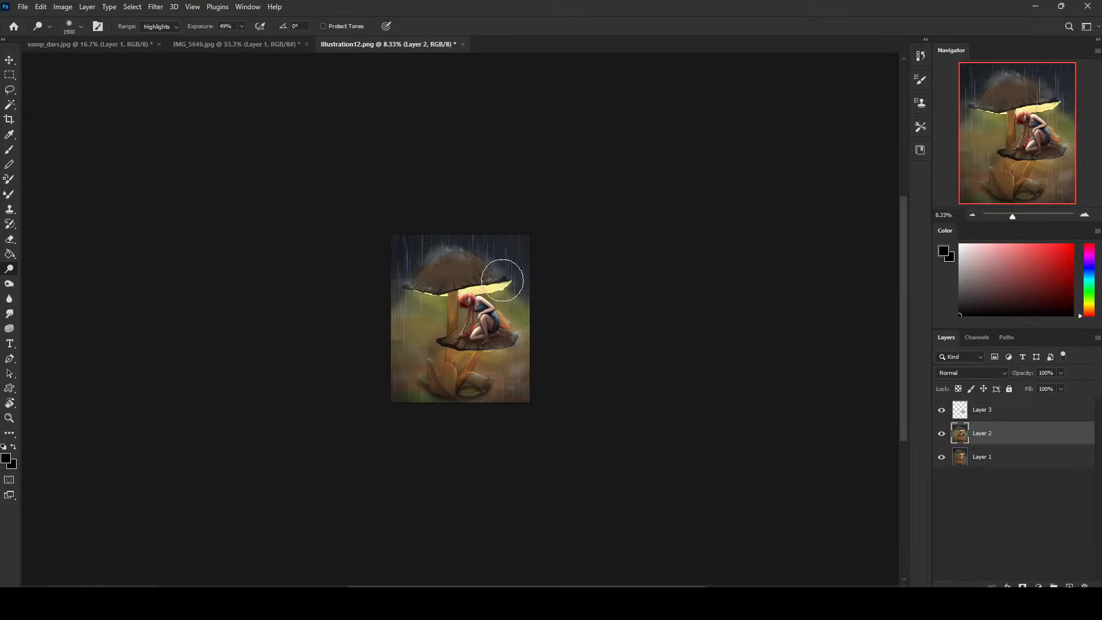
key("bracketright")
key("bracketright")
key("bracketright")
Darken the painted shadows on Layer 3 with Hue/Saturation, setting Lightness to -45.
left_click(941, 411)
left_click(997, 411)
key("ctrl+u")
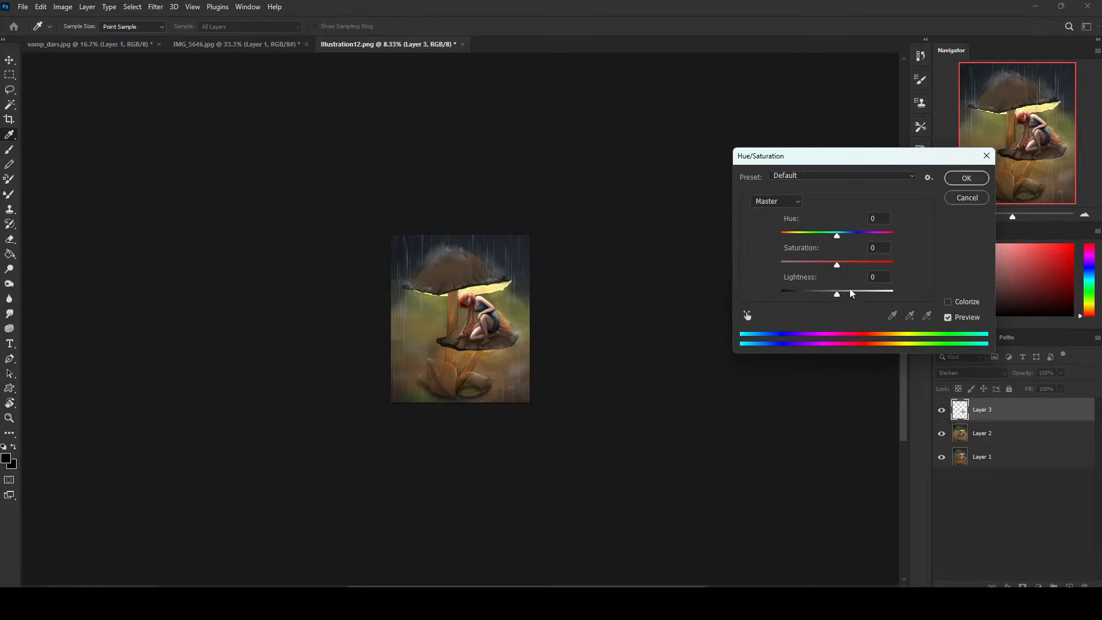
left_click_drag(833, 295, 813, 294)
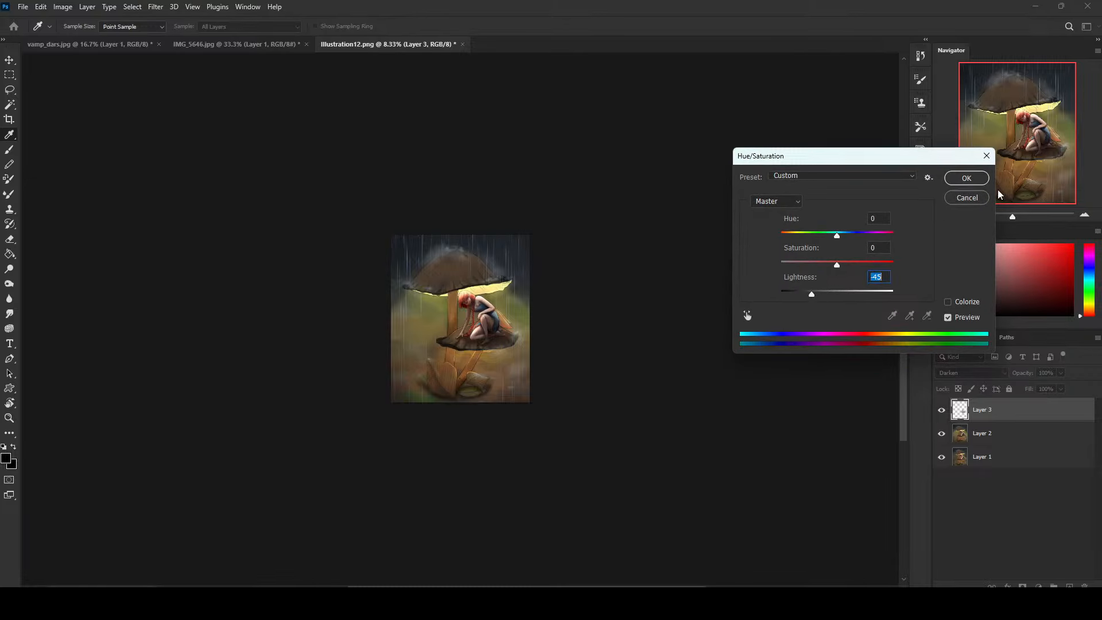
left_click(966, 178)
right_click(984, 408)
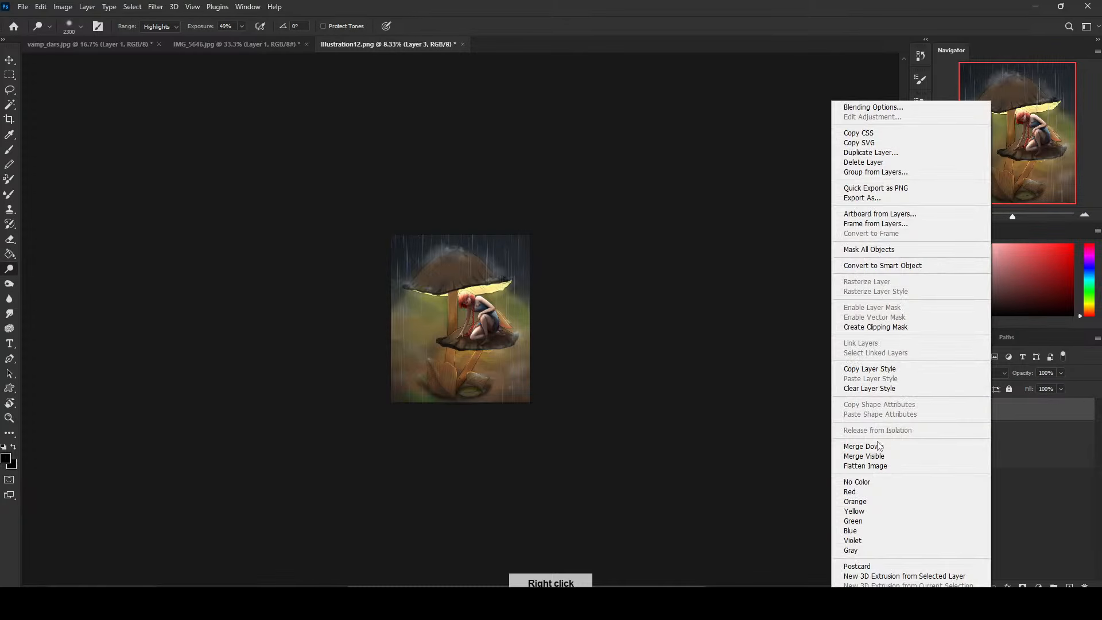
left_click(710, 424)
Clean up the Layer 3 shadows around the fairy's legs and feet with the soft Eraser at 80 px, enlarging it to 1100 px.
key("e")
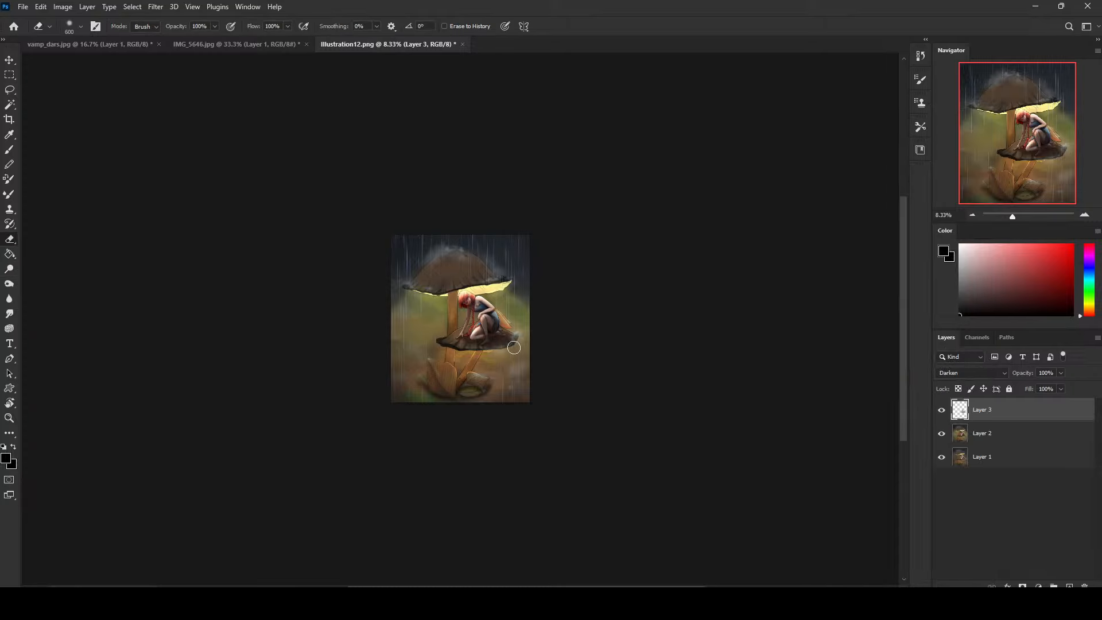
key("ctrl+plus")
key("ctrl+plus")
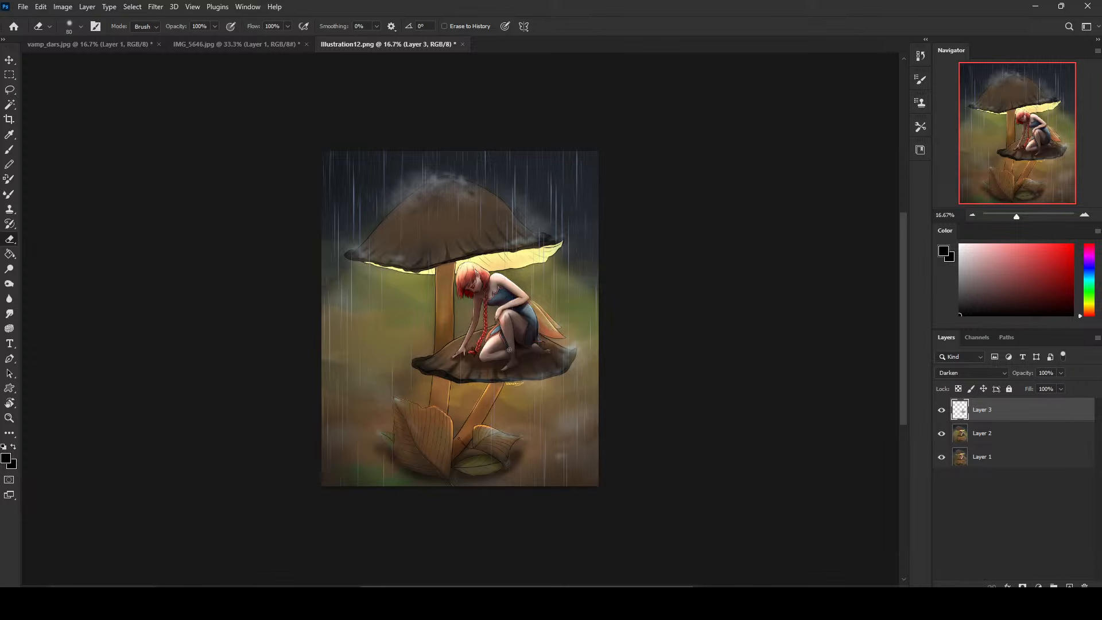
left_click(11, 314)
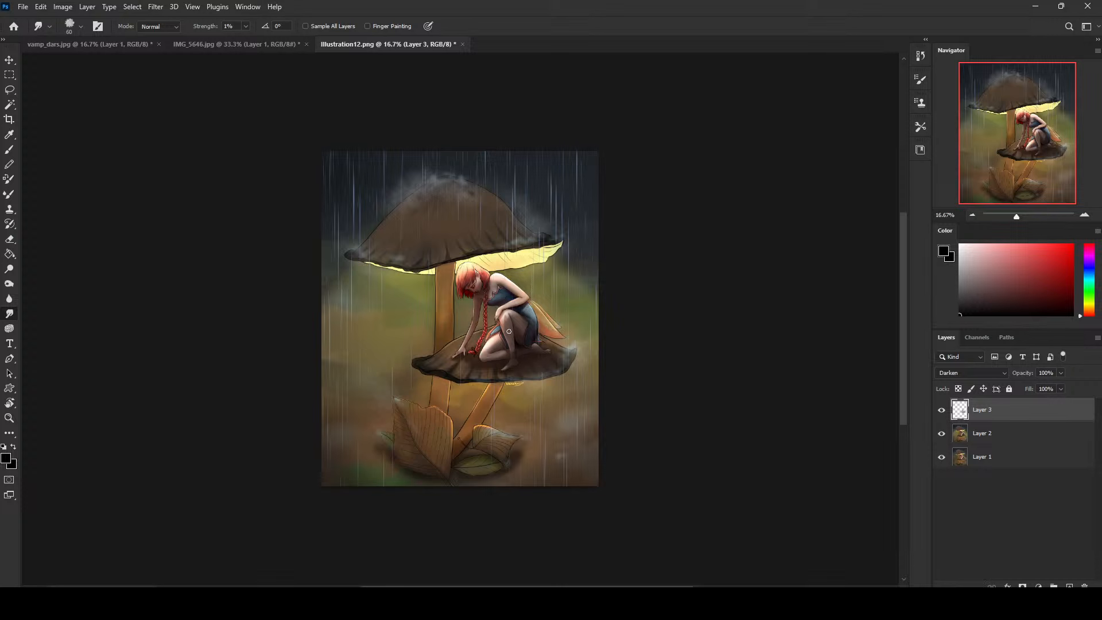
key("e")
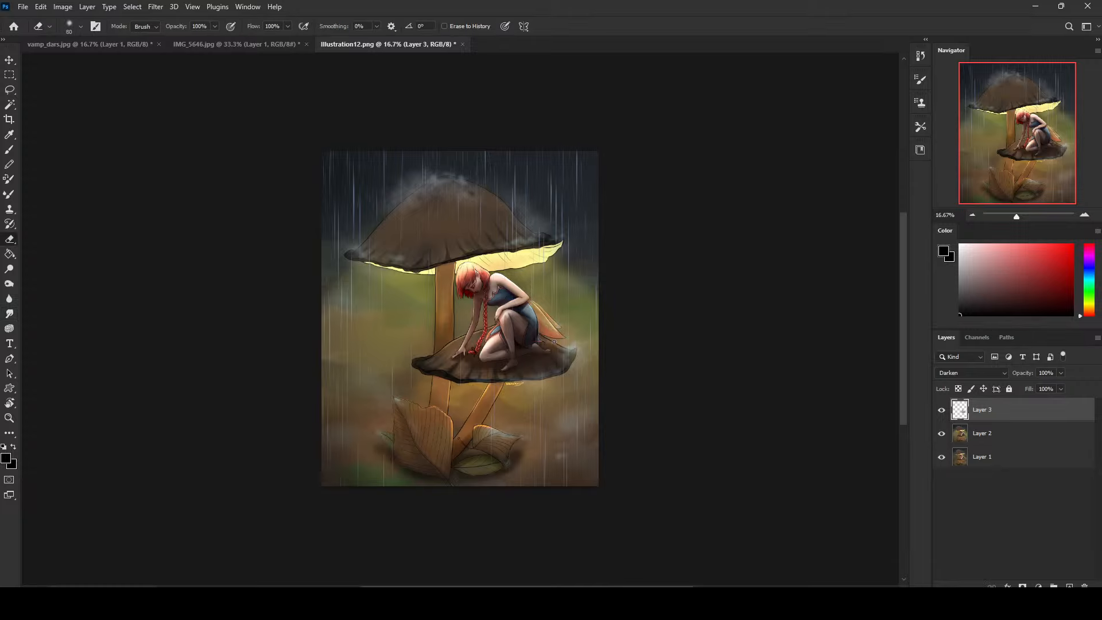
key("bracketright")
key("bracketright")
key("bracketright")
Compare the illustration with and without the painted shadows on Layer 3.
left_click(942, 412)
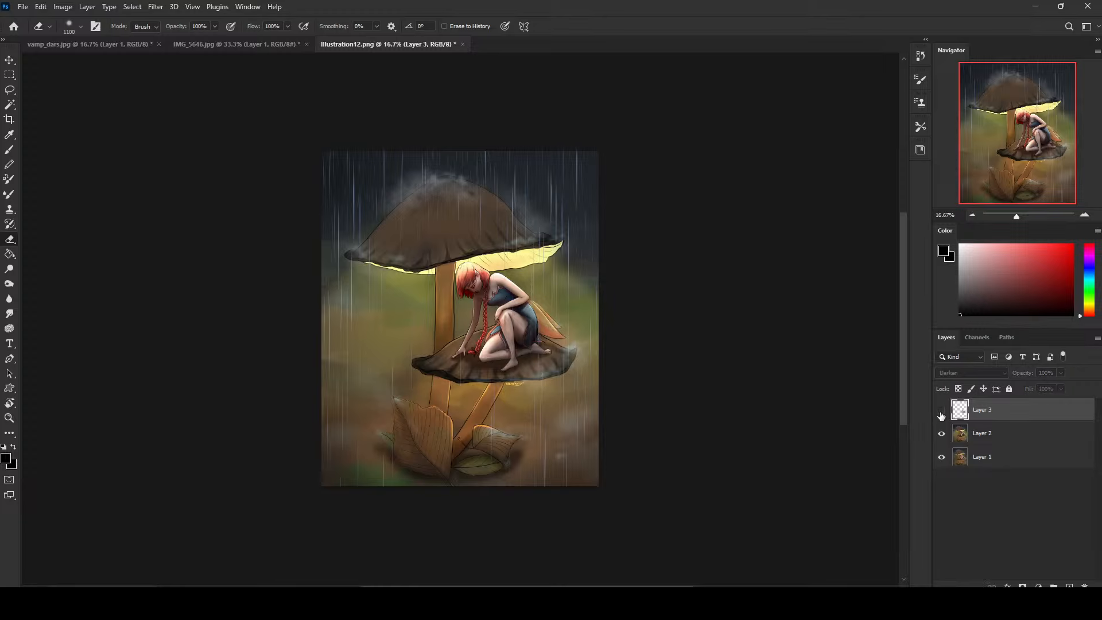
left_click(942, 412)
left_click(942, 411)
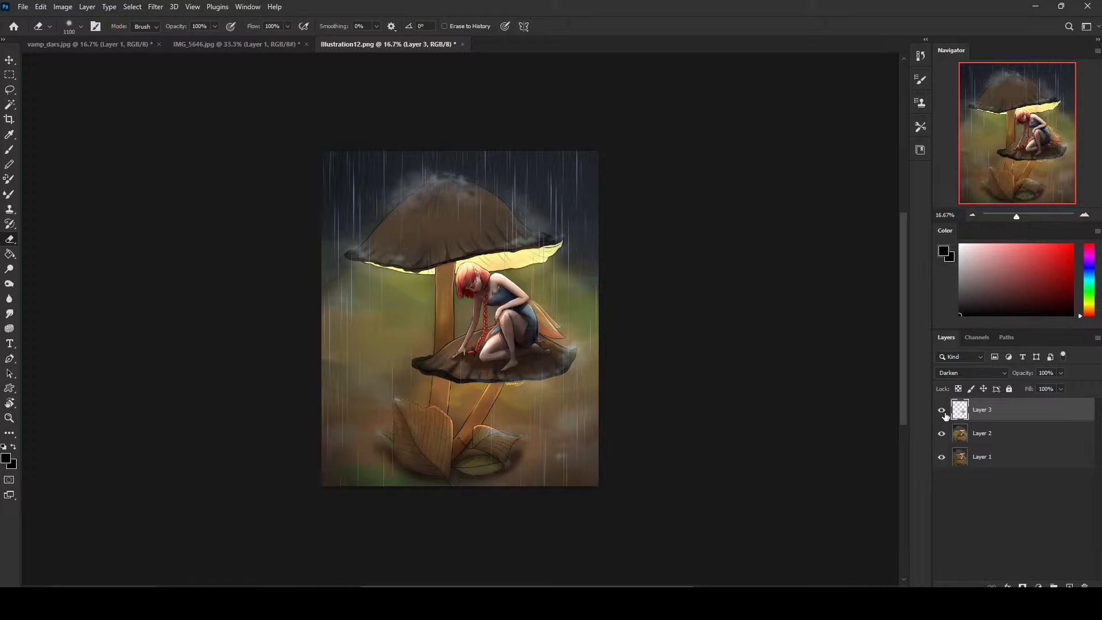
left_click(941, 411)
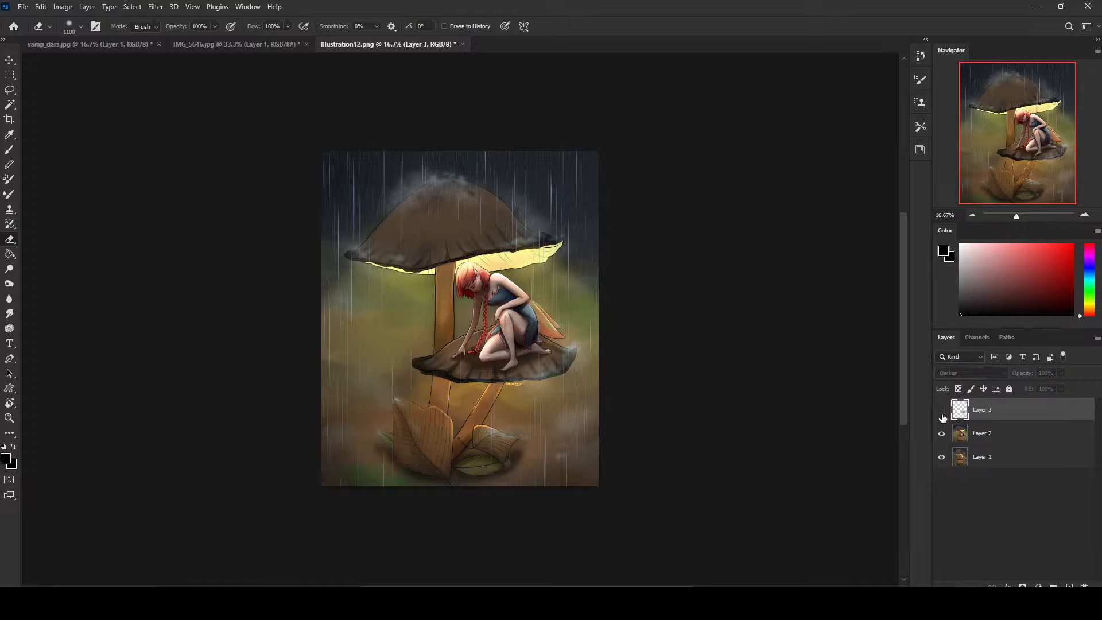
left_click(942, 412)
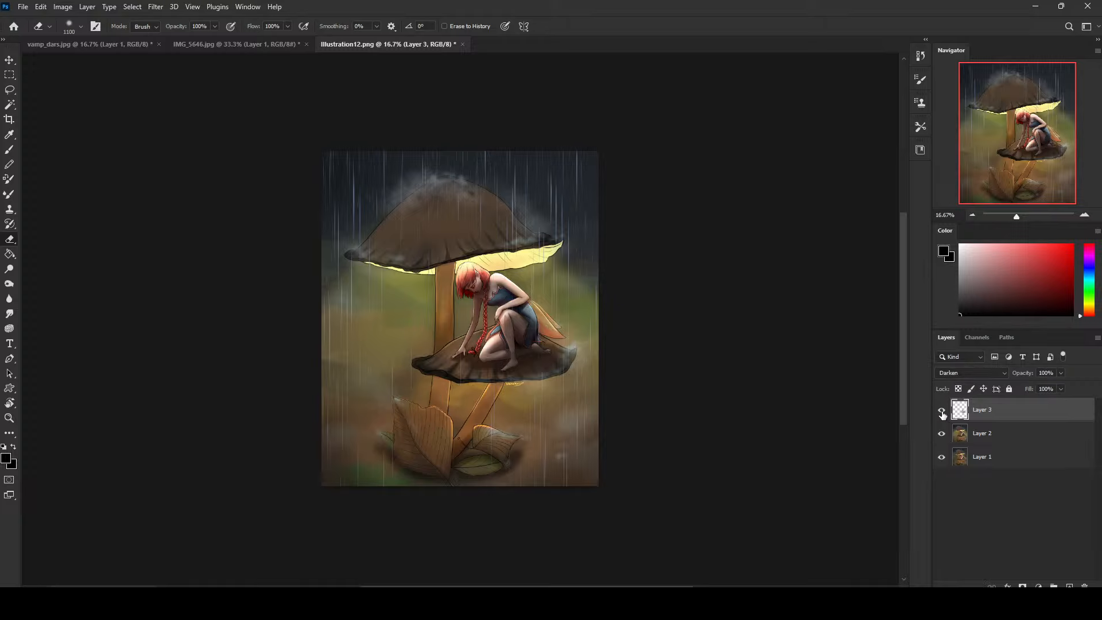
left_click(942, 412)
left_click(942, 412)
Merge the Darken shadow layer down into Layer 2.
right_click(998, 413)
left_click(905, 445)
left_click(10, 107)
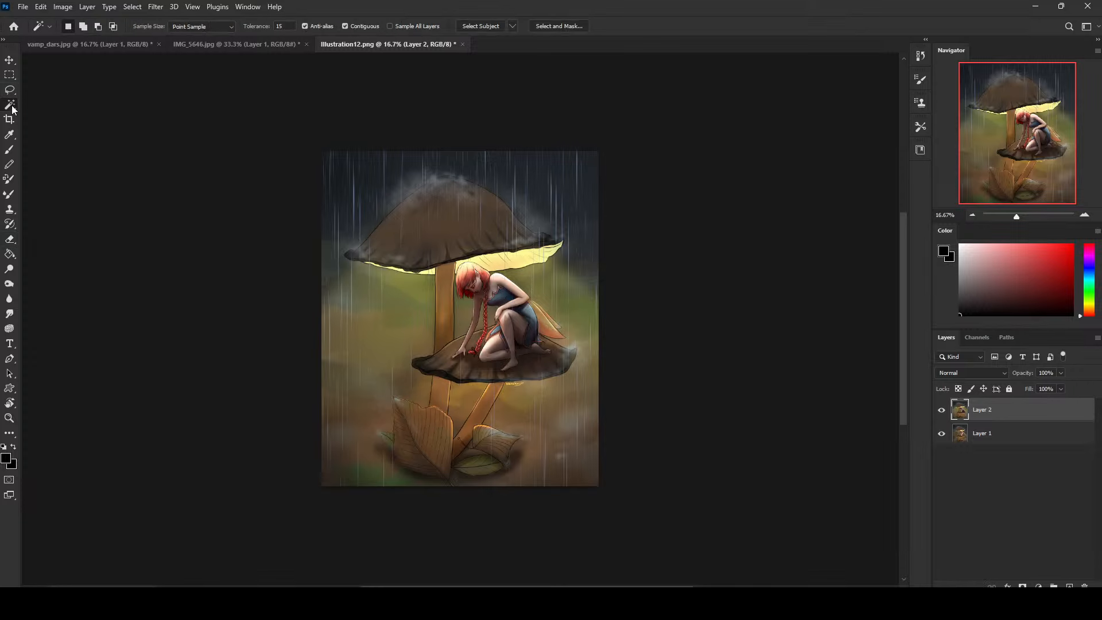
left_click(465, 360, "shift")
Duplicate Layer 2 and set the Dodge tool to the Midtones range with a 1300 px brush.
left_click(9, 268)
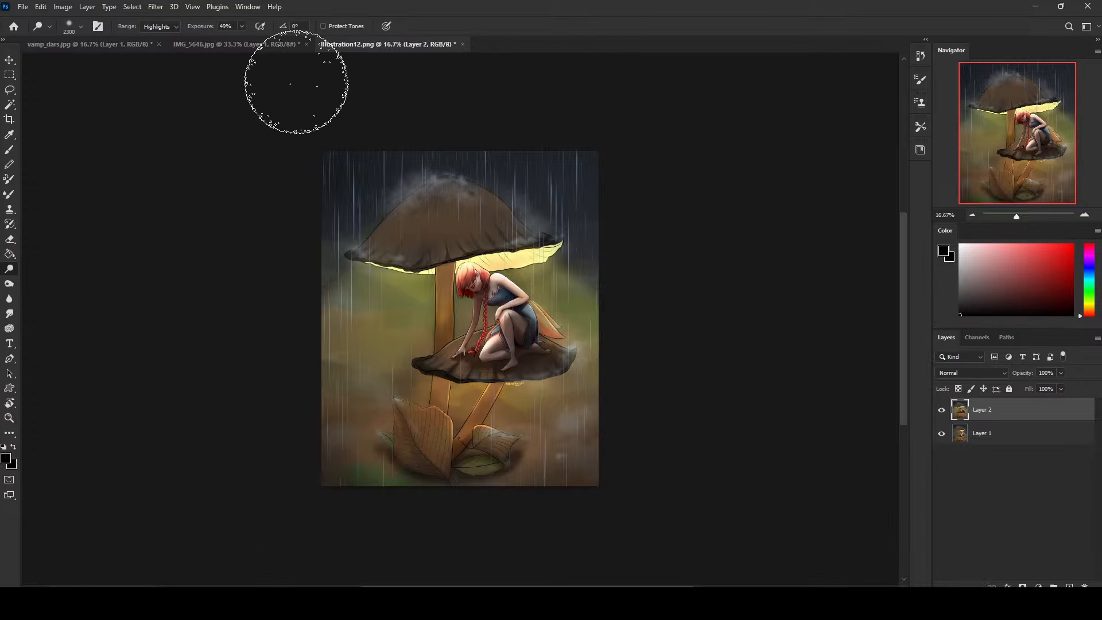
left_click(166, 30)
left_click(156, 46)
key("ctrl+j")
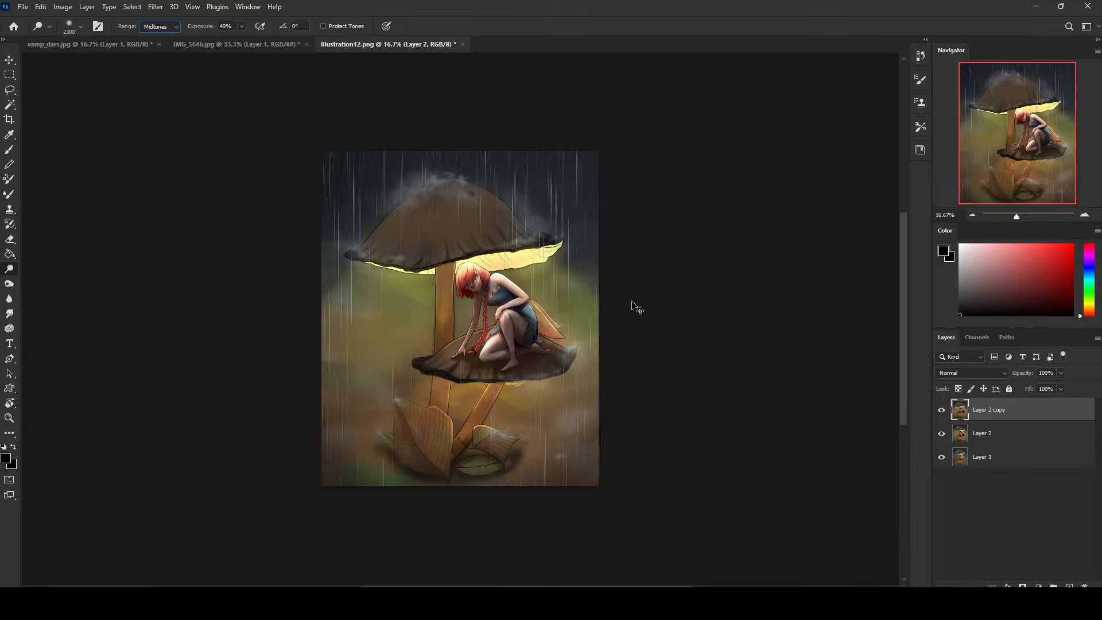
key("bracketleft")
key("bracketleft")
key("bracketleft")
key("bracketleft")
key("bracketleft")
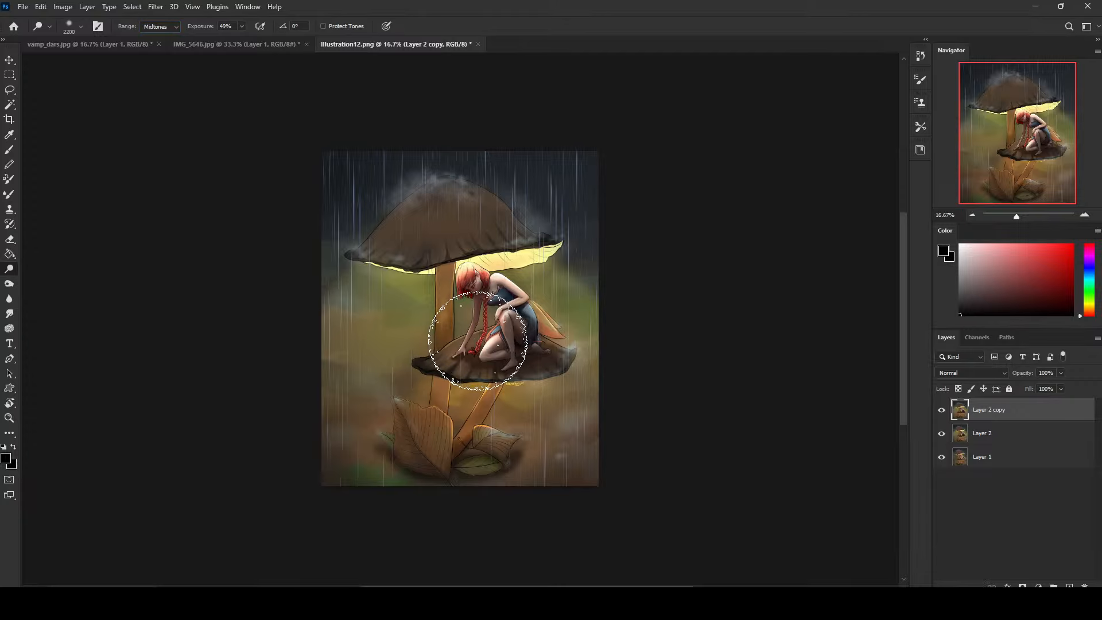
key("bracketleft")
key("bracketleft")
key("bracketleft")
key("bracketleft")
key("bracketleft")
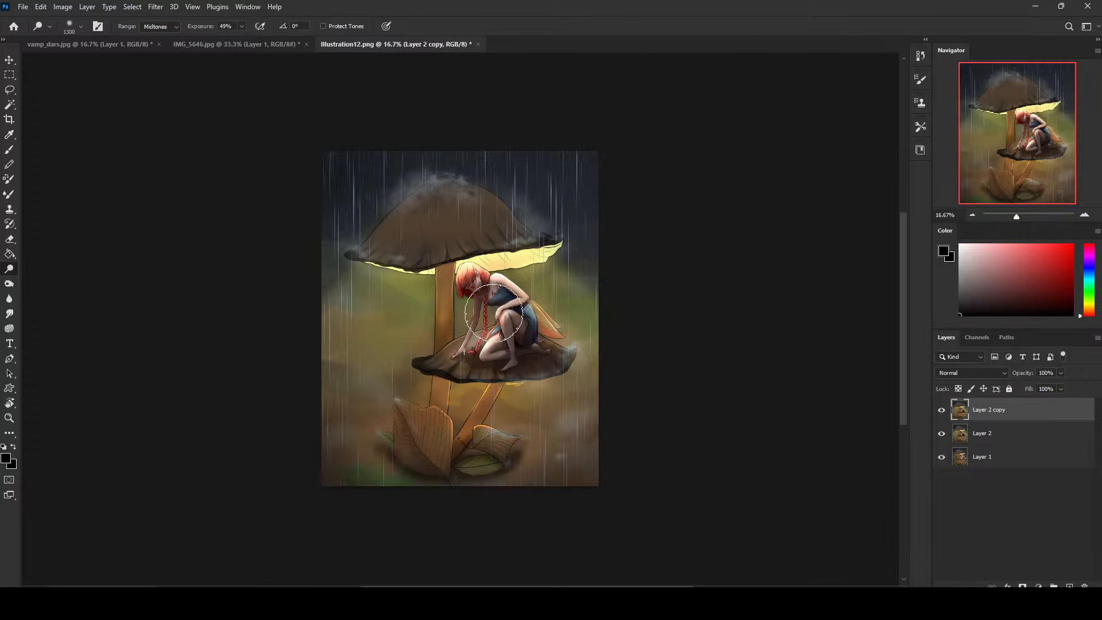
Brighten the fairy's arms, legs and braid with the Dodge tool at 12% exposure, using the Highlights and Midtones ranges.
left_click(153, 54)
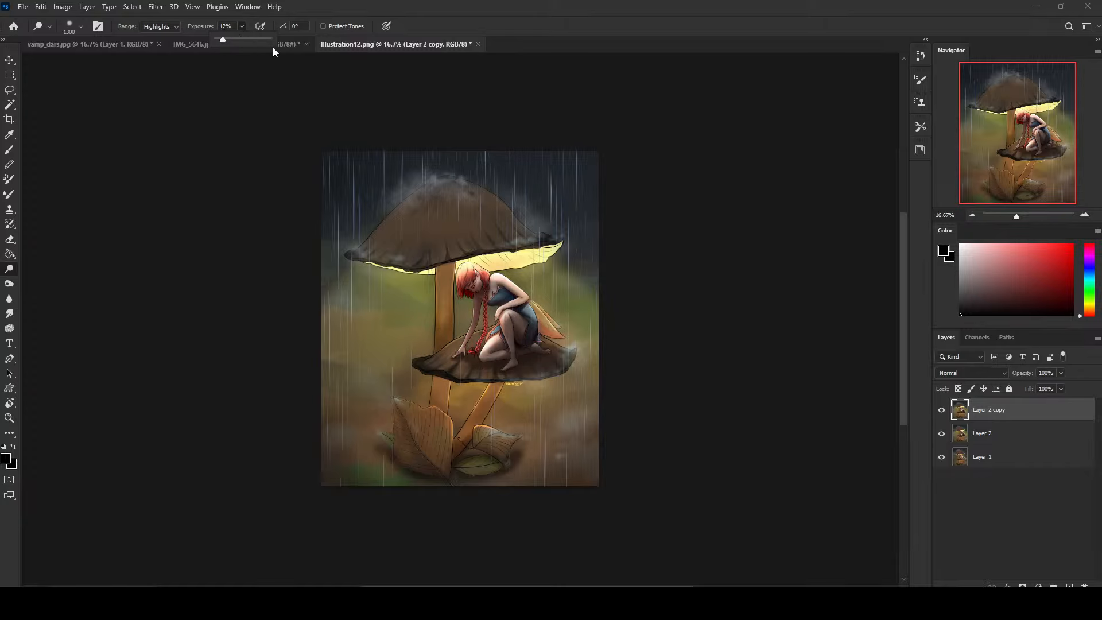
mouse_move(487, 339)
left_mouse_down()
mouse_move(447, 353)
mouse_move(491, 333)
mouse_move(465, 361)
left_mouse_up()
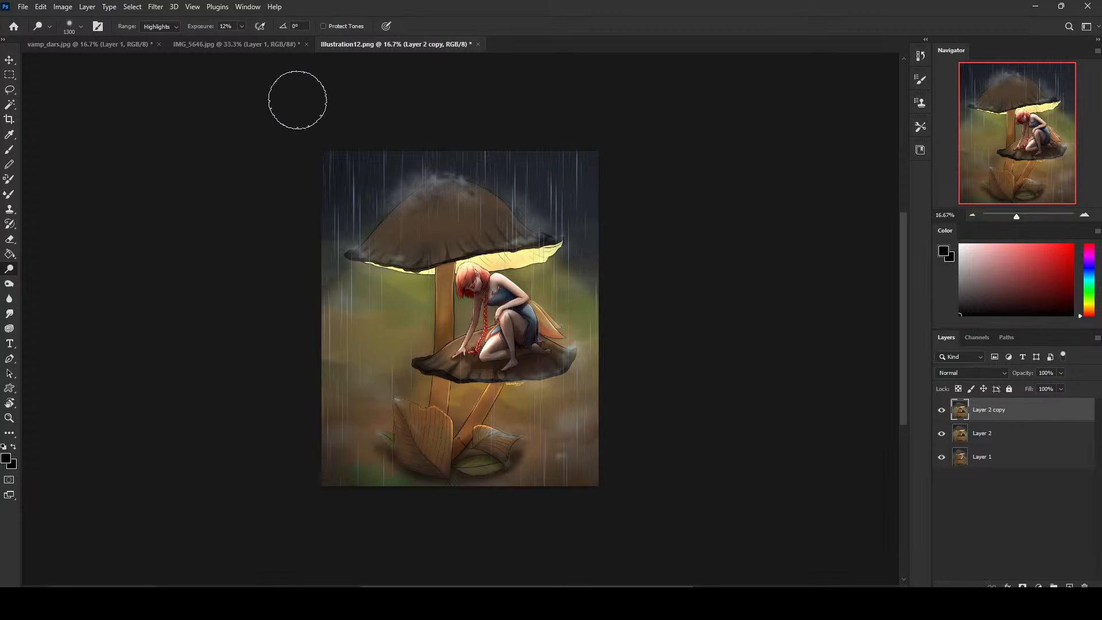
left_click(164, 28)
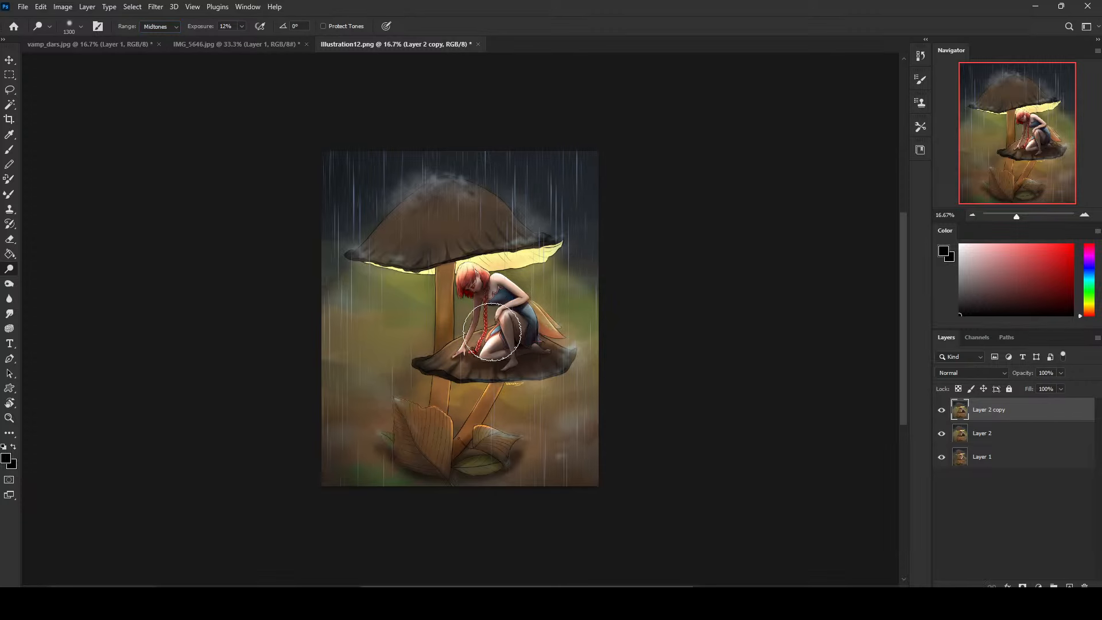
Erase excess dodging around the fairy on the duplicate layer with an Istebrak's Dry-Oil brush at 40 px.
key("e")
right_click(545, 296)
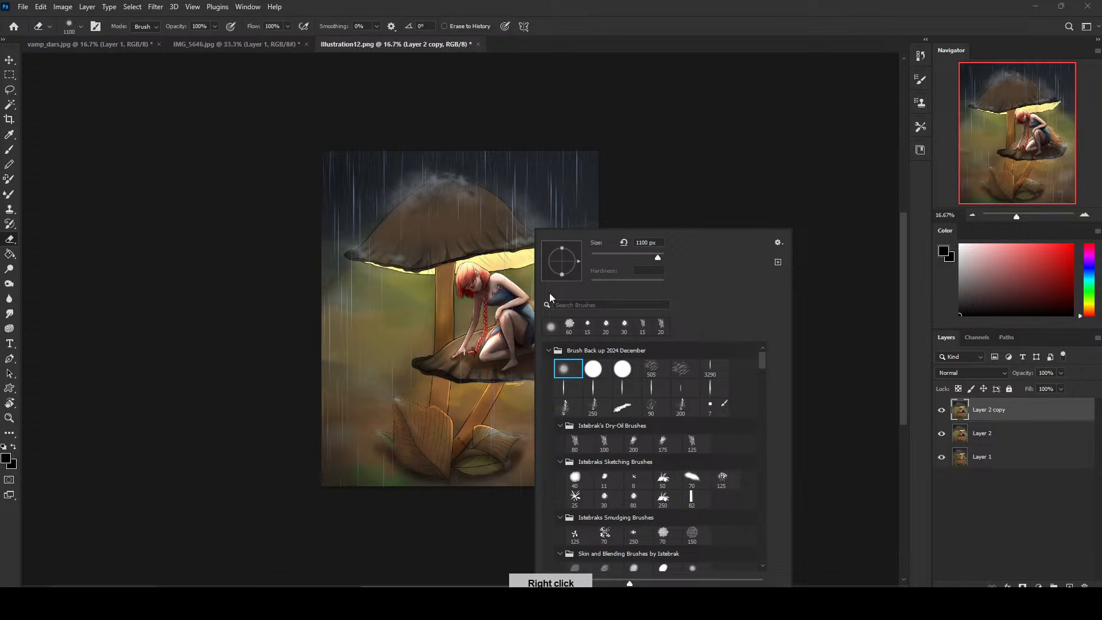
double_click(573, 441)
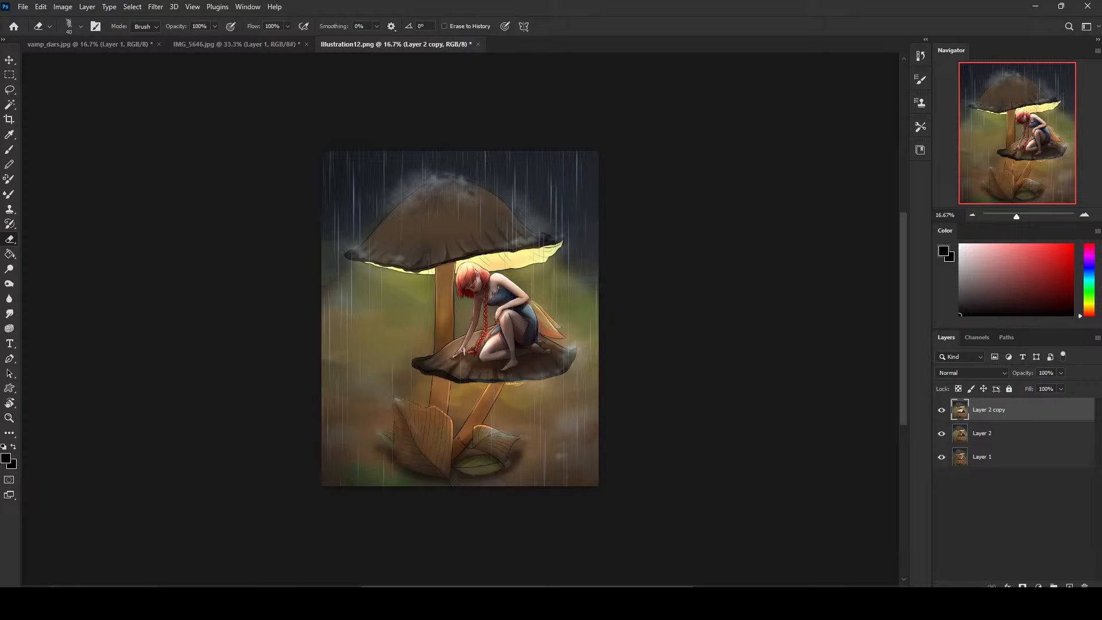
Compare the illustration with and without the dodged copy, and merge that copy down into Layer 2.
left_click(940, 410)
left_click(941, 411)
left_click(941, 411)
left_click(941, 410)
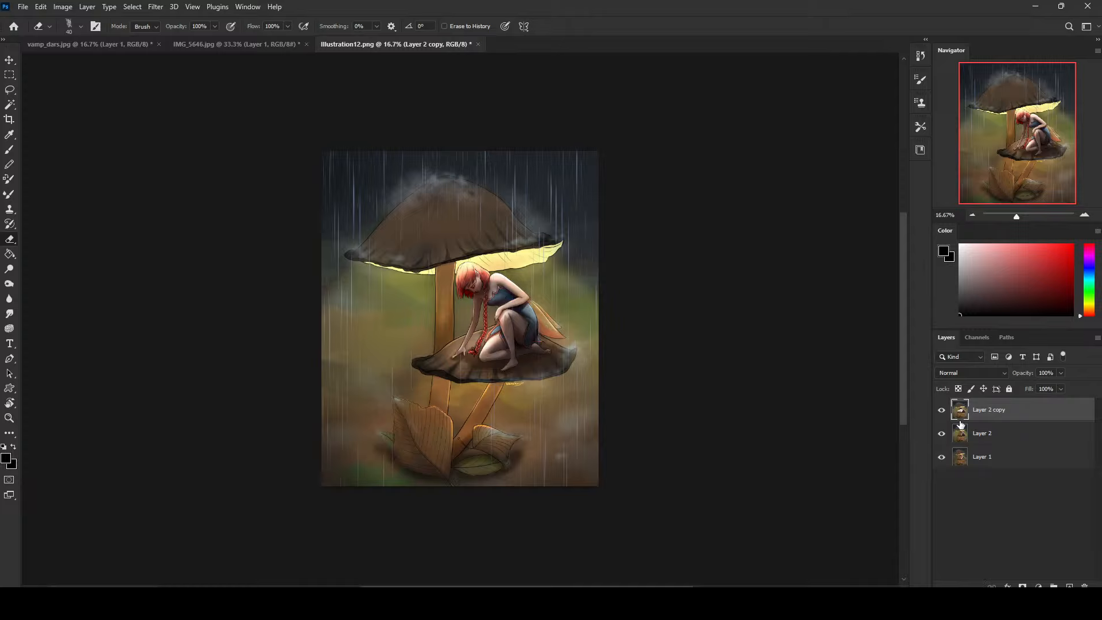
right_click(991, 417)
left_click(913, 446)
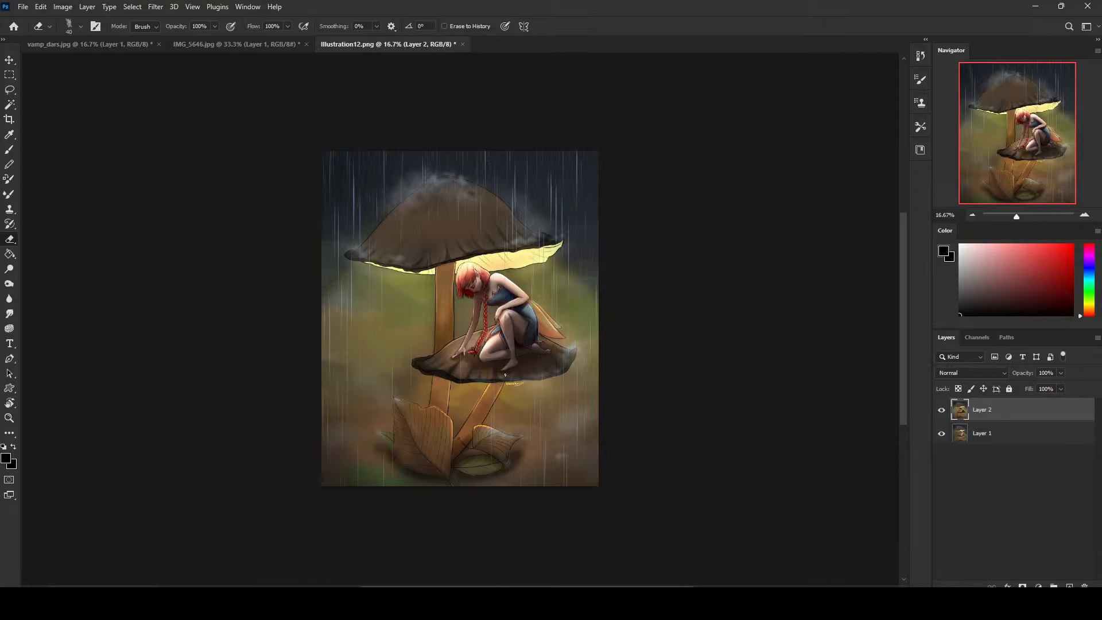
Duplicate Layer 2 and set the Dodge tool to the Highlights range with a 3200 px brush.
key("ctrl+j")
left_click(10, 269)
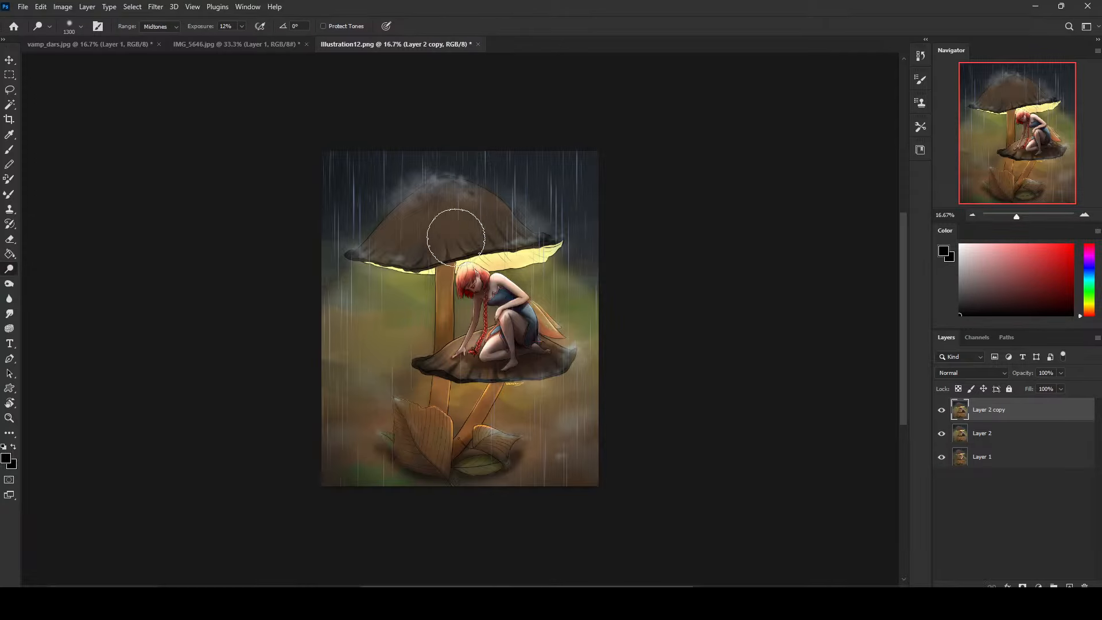
key("bracketright")
key("bracketright")
key("bracketright")
key("bracketright")
key("bracketright")
key("bracketright")
key("bracketright")
key("bracketright")
key("bracketright")
key("bracketright")
key("bracketright")
key("bracketright")
key("bracketright")
key("bracketright")
key("bracketright")
key("bracketright")
key("bracketright")
key("bracketright")
key("bracketright")
key("bracketright")
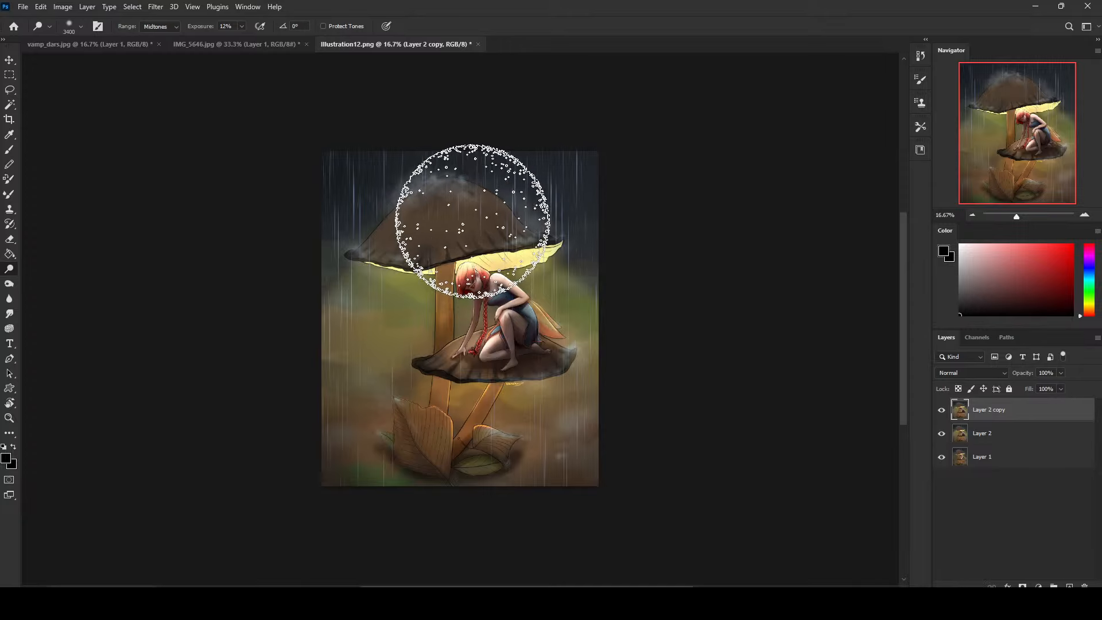
key("bracketleft")
key("bracketleft")
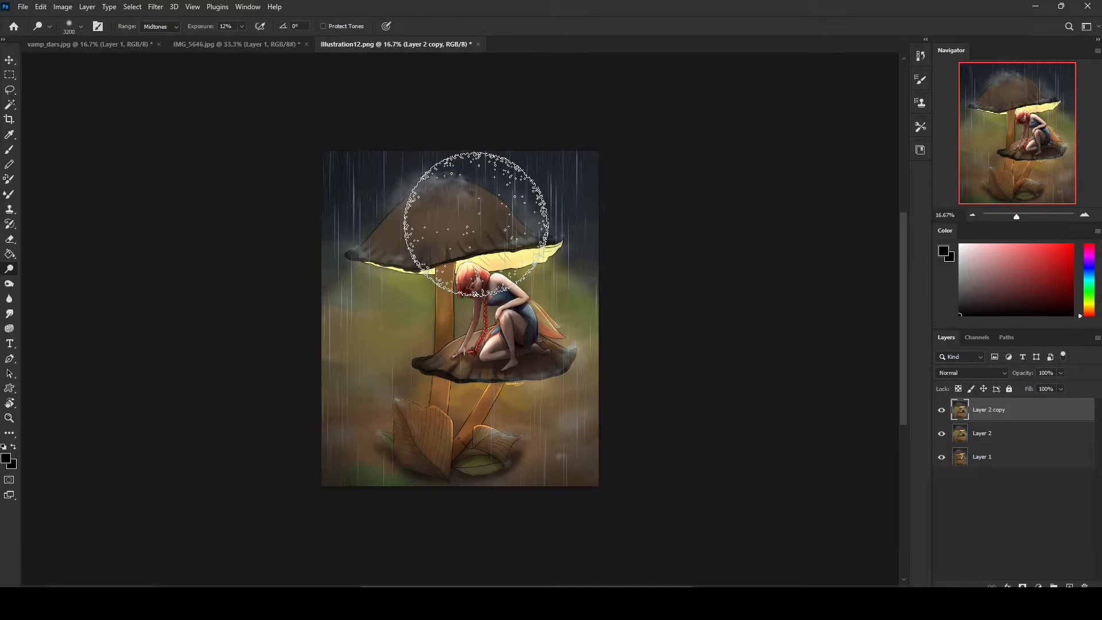
left_click(156, 26)
left_click(160, 53)
Brighten the mushroom cap on the duplicate layer with the Dodge tool at 12% exposure, gradually reducing the brush size.
key("bracketleft")
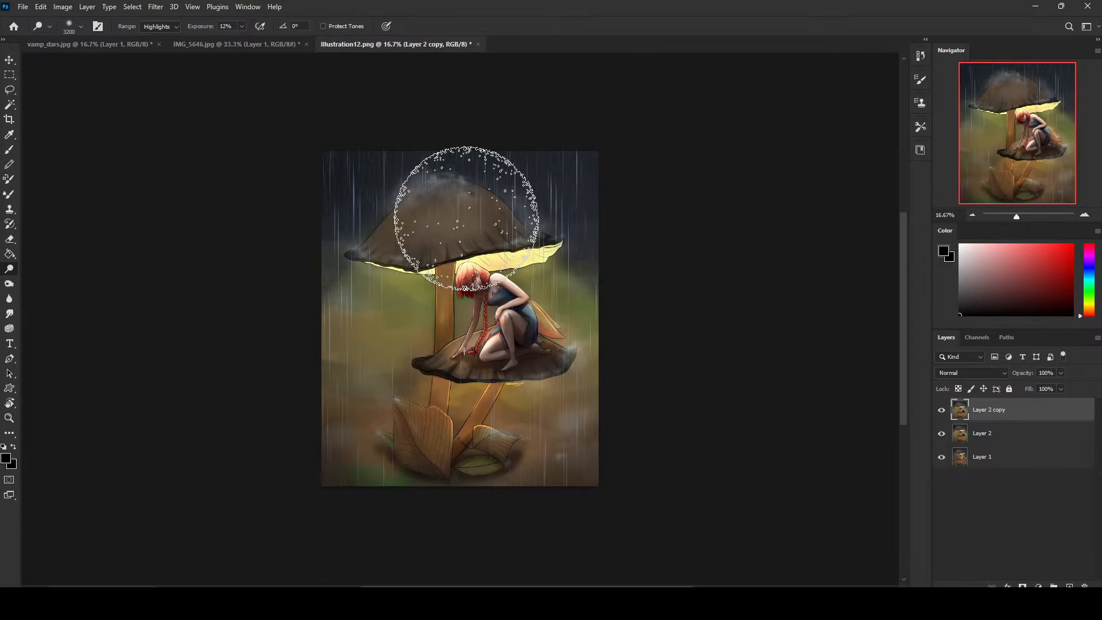
key("bracketleft")
key("bracketleft")
key("bracketleft")
key("bracketleft")
mouse_move(397, 235)
left_mouse_down()
mouse_move(502, 226)
mouse_move(411, 230)
mouse_move(484, 219)
mouse_move(436, 221)
mouse_move(470, 217)
mouse_move(442, 213)
mouse_move(513, 218)
mouse_move(472, 216)
mouse_move(505, 232)
mouse_move(472, 208)
mouse_move(541, 217)
mouse_move(400, 238)
mouse_move(406, 204)
mouse_move(434, 195)
mouse_move(411, 234)
mouse_move(402, 195)
left_mouse_up()
key("bracketleft")
key("bracketleft")
key("bracketleft")
Erase stray dodging near the mushroom cap's edge with a round 1800 px Eraser brush, and set the Eraser opacity to 45%.
key("e")
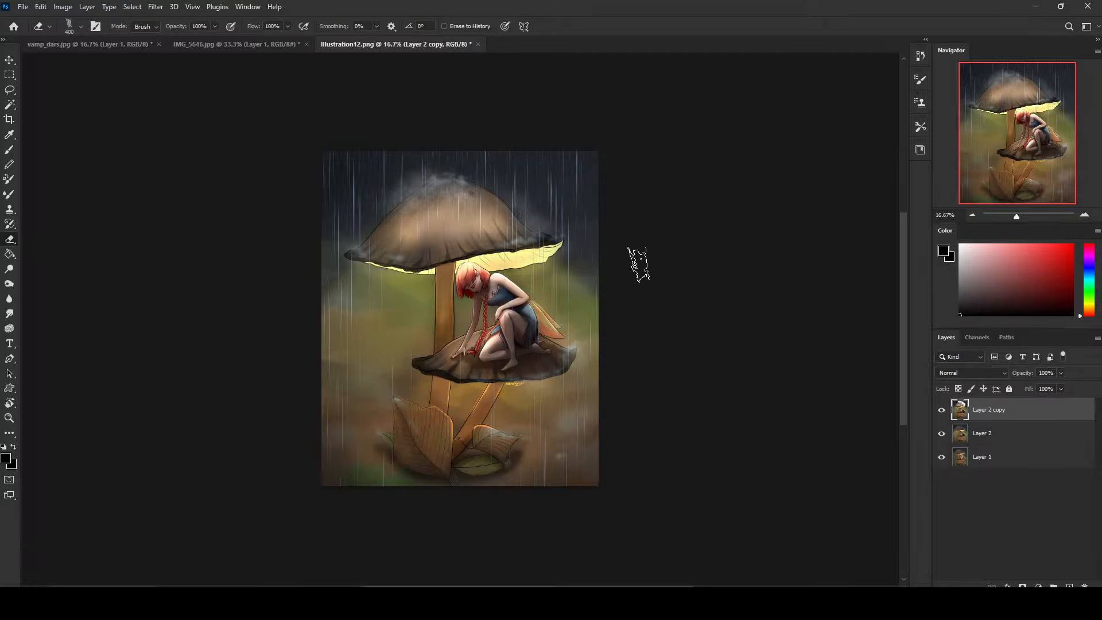
right_click(549, 282)
left_click(603, 325)
left_click(718, 187)
key("bracketright")
key("bracketright")
key("bracketright")
key("bracketright")
key("bracketright")
key("bracketright")
key("bracketright")
key("bracketright")
key("bracketright")
key("bracketright")
key("bracketright")
key("bracketright")
key("bracketright")
key("bracketright")
key("bracketright")
mouse_move(542, 243)
left_mouse_down()
mouse_move(596, 254)
mouse_move(518, 187)
mouse_move(525, 247)
left_mouse_up()
left_click(214, 27)
left_click(539, 232)
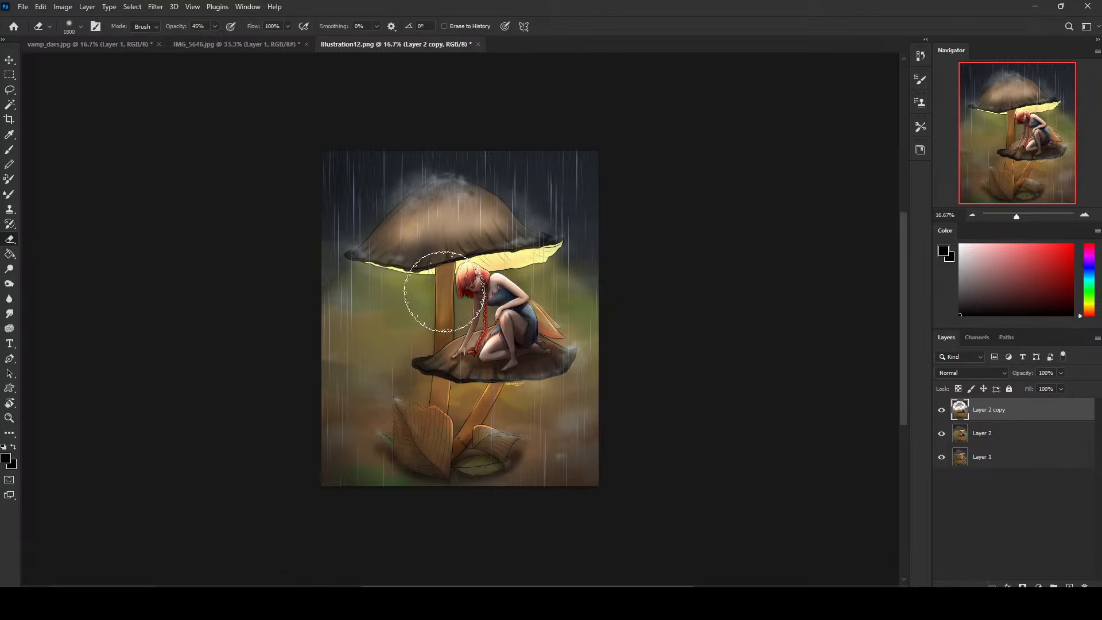
Erase excess brightness along the cap's upper edge at 45% opacity and 1500 px, and compare with the copy hidden.
key("bracketleft")
key("bracketleft")
key("bracketleft")
key("bracketleft")
key("bracketleft")
left_click_drag(455, 176, 373, 249)
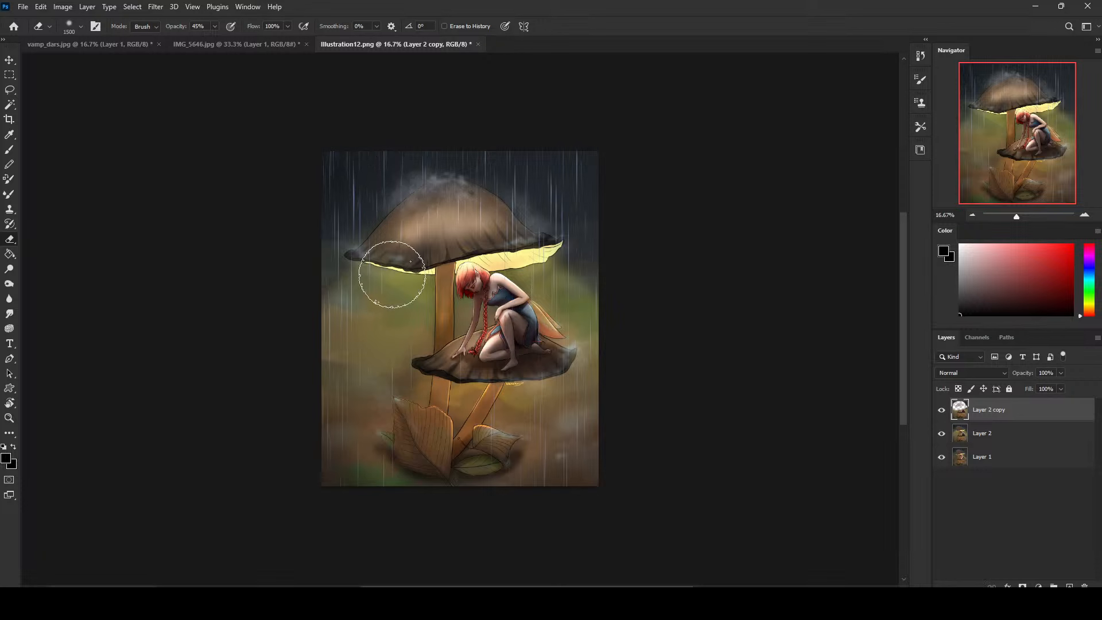
left_click(941, 411)
left_click(941, 411)
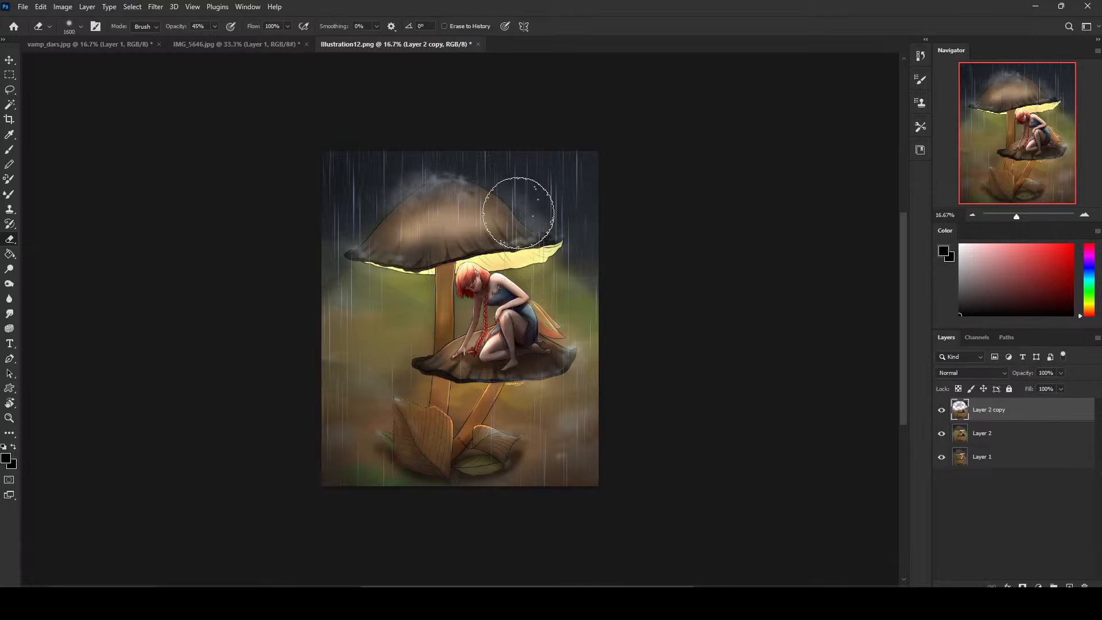
Soften the dodged mushroom cap with the Eraser at 45% opacity, using brush sizes between 1800 and 2800 px.
key("bracketright")
key("bracketright")
key("bracketright")
key("bracketright")
key("bracketright")
key("bracketright")
key("bracketright")
key("bracketright")
key("bracketright")
key("bracketright")
key("bracketright")
key("bracketright")
key("bracketright")
key("ctrl+minus")
key("ctrl+minus")
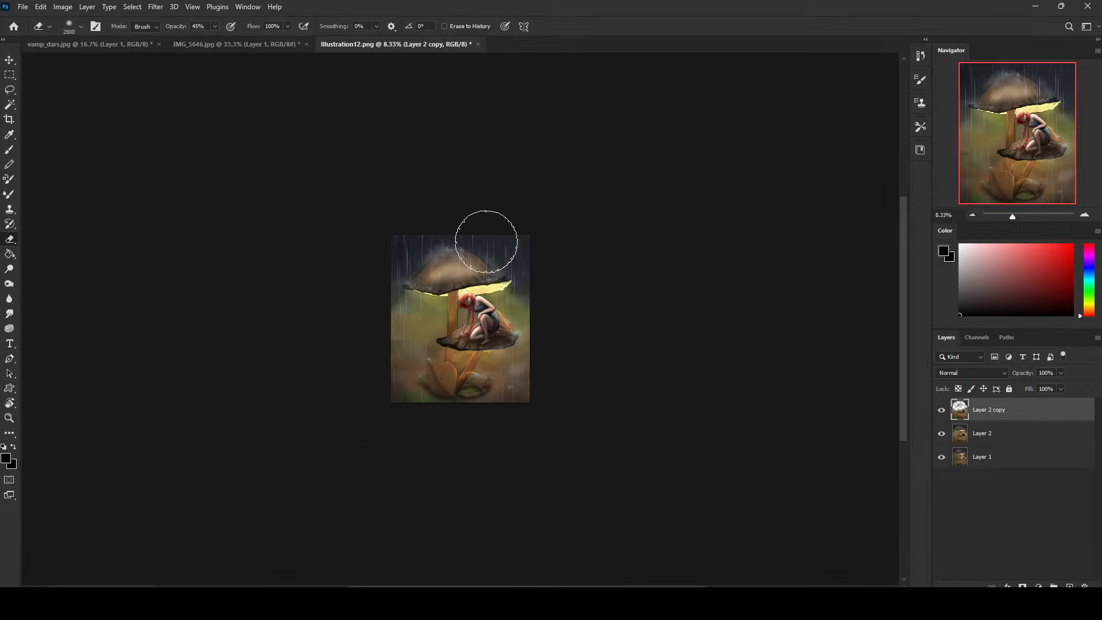
key("bracketleft")
key("bracketleft")
key("bracketleft")
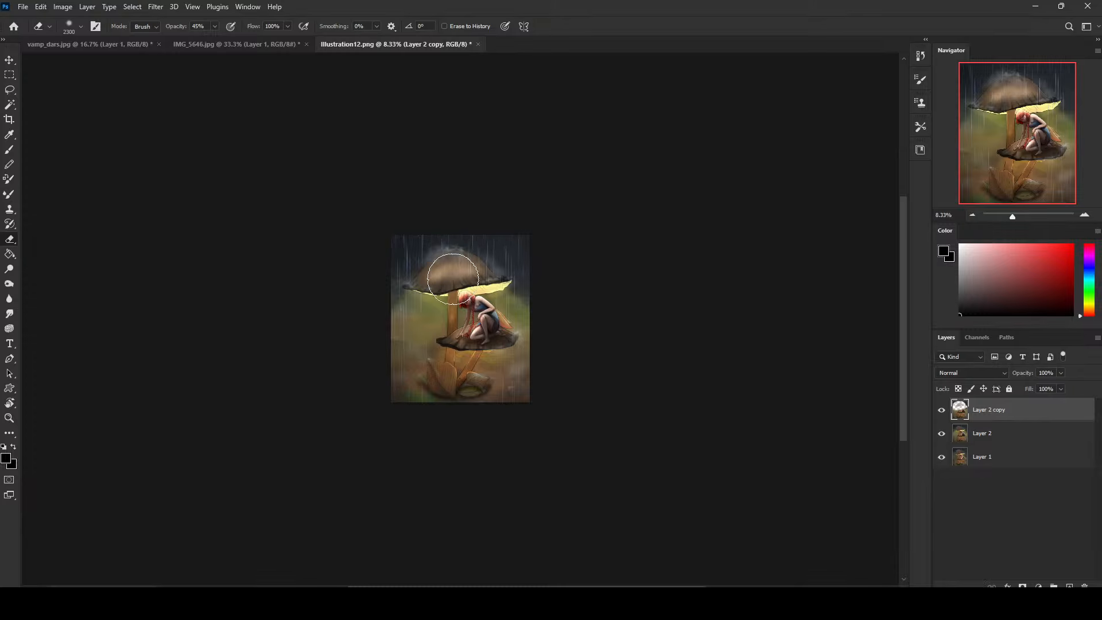
key("bracketleft")
key("bracketleft")
key("bracketleft")
key("bracketleft")
key("bracketleft")
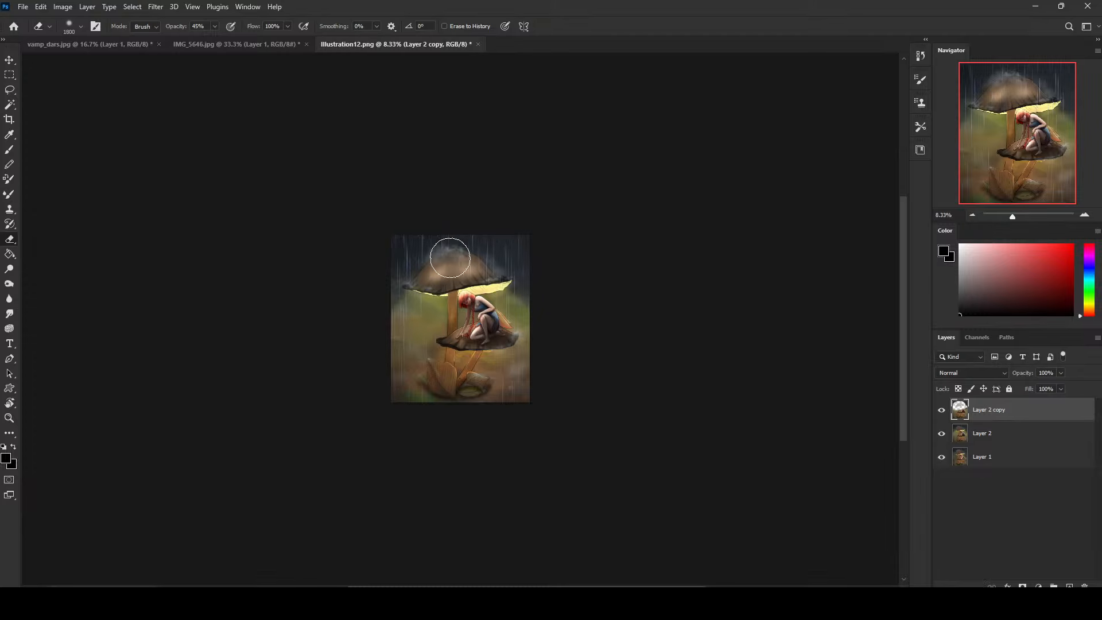
key("bracketright")
key("bracketright")
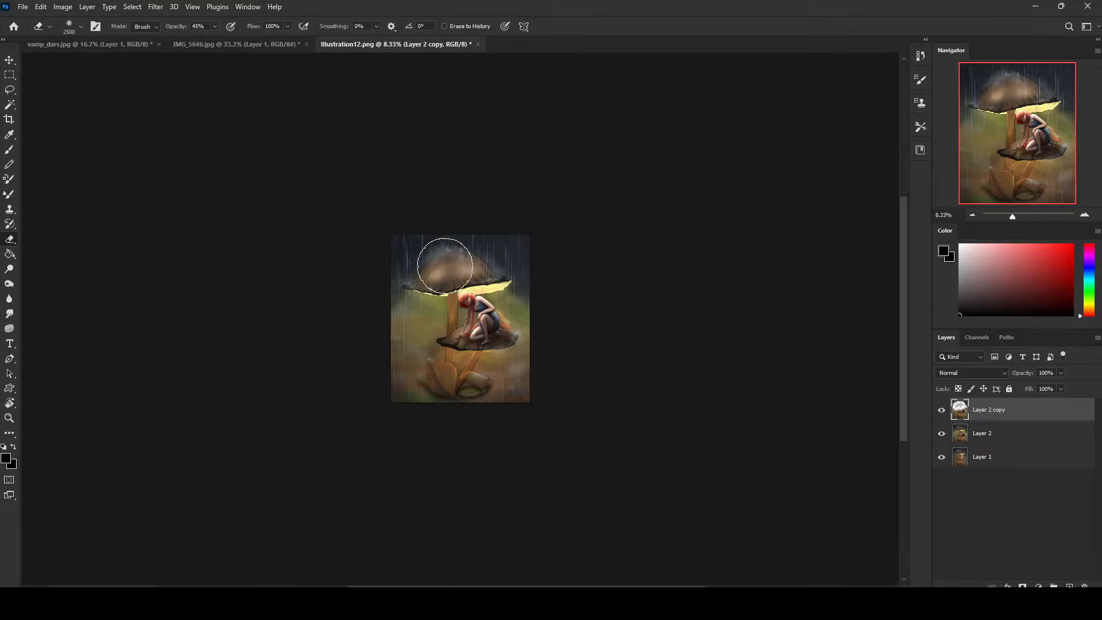
key("bracketright")
key("bracketright")
key("bracketright")
key("bracketright")
key("bracketright")
key("bracketright")
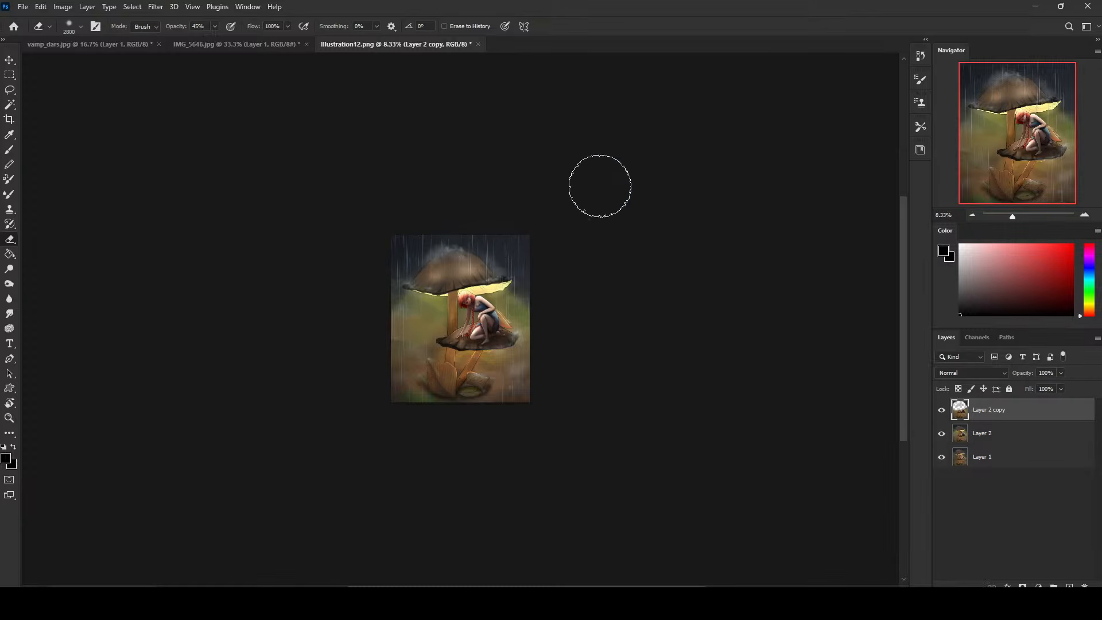
Try moving the dodged copy beneath Layer 2 to compare the two by toggling visibility, and undo the reordering.
left_click(940, 417)
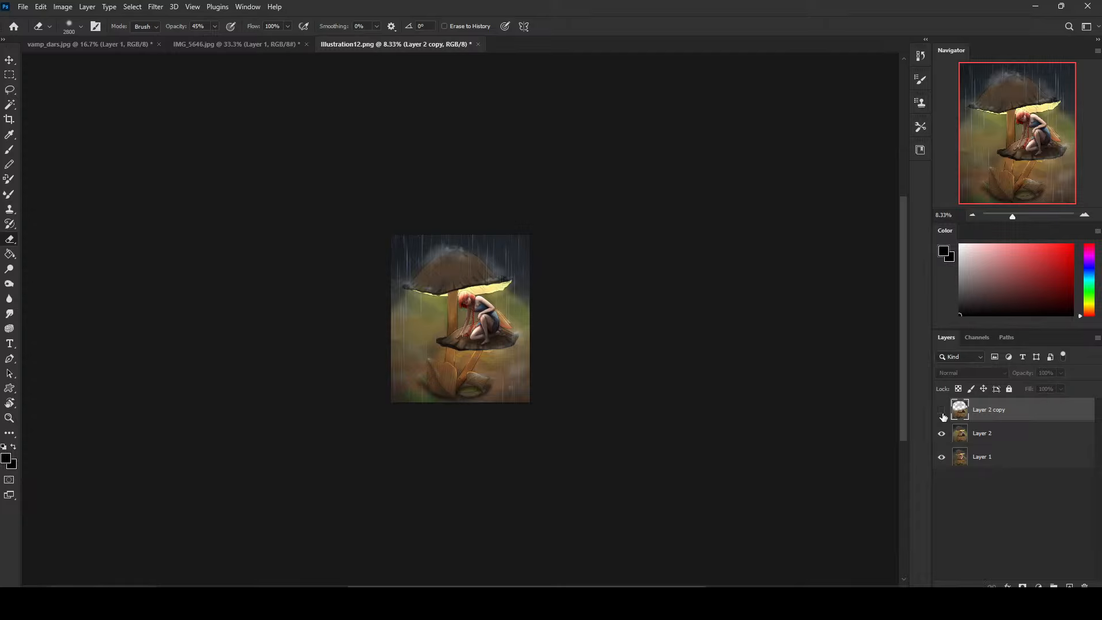
key("ctrl+bracketleft")
key("ctrl+plus")
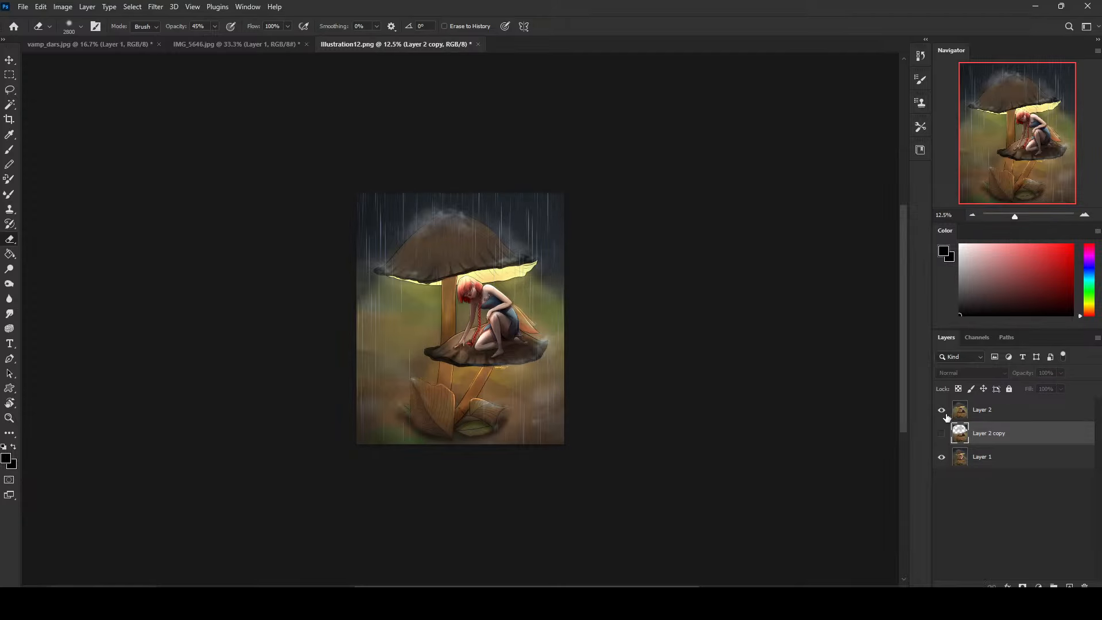
left_click(940, 433)
left_click(941, 411)
left_click(945, 417)
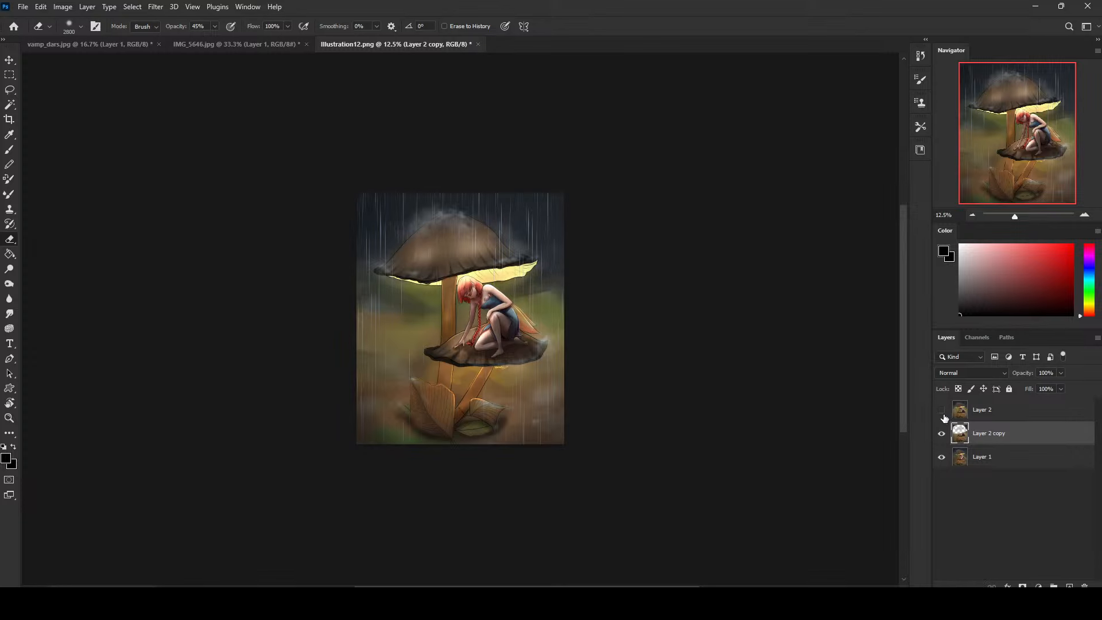
left_click(944, 422)
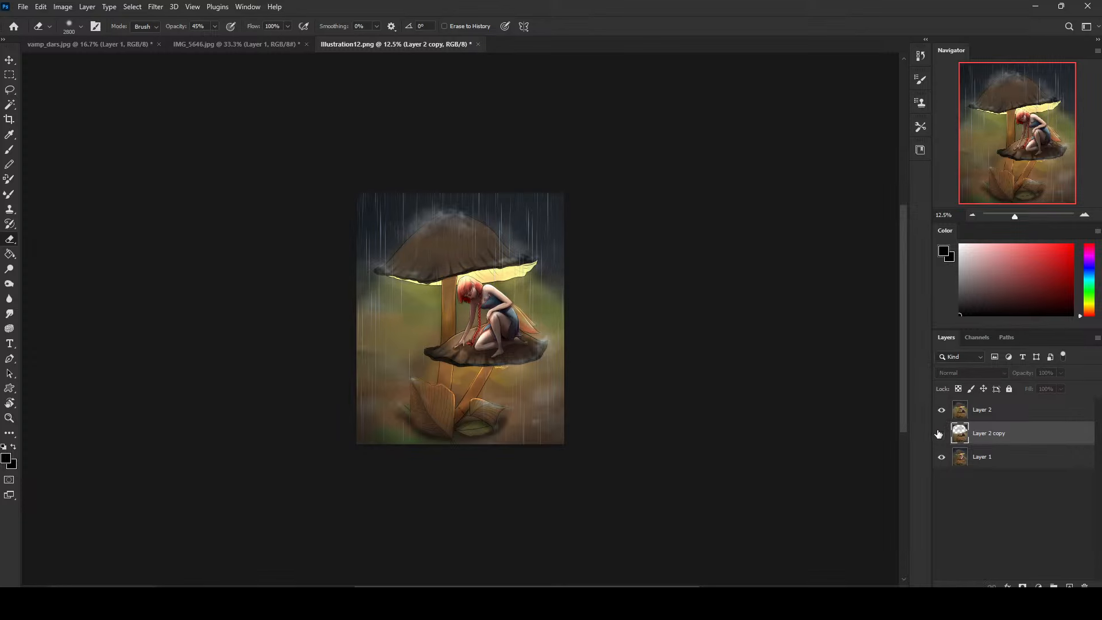
left_click(940, 433)
left_click(941, 410)
left_click(941, 410)
left_click(941, 410)
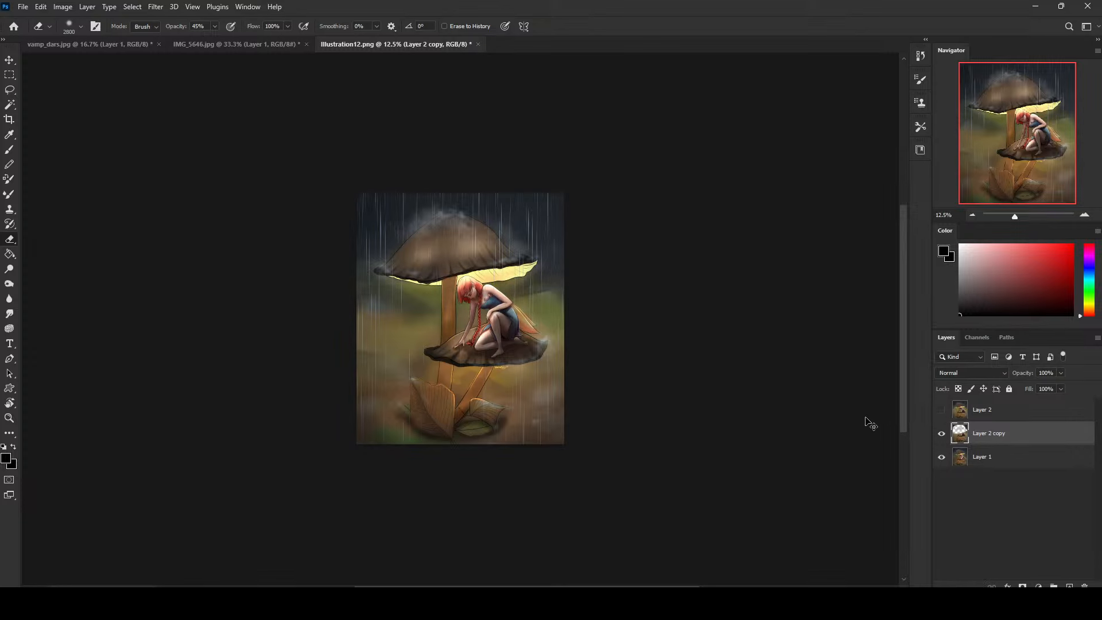
key("ctrl+z")
key("ctrl+z")
Compare the mushroom cap with and without the dodged copy above Layer 2.
left_click(942, 412)
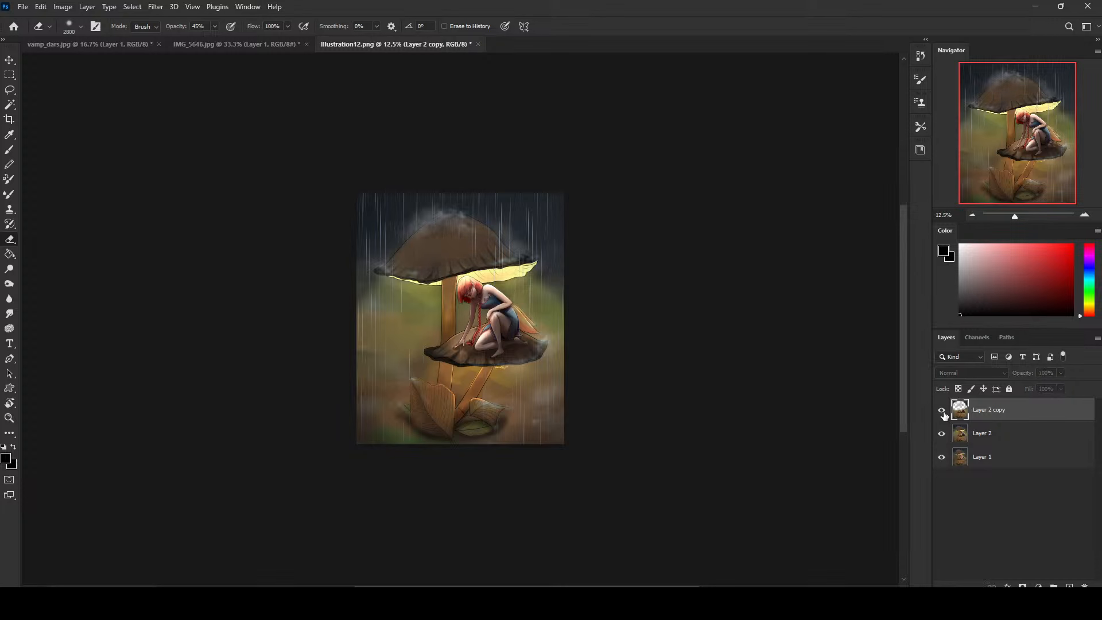
left_click(943, 412)
left_click(942, 412)
left_click(943, 412)
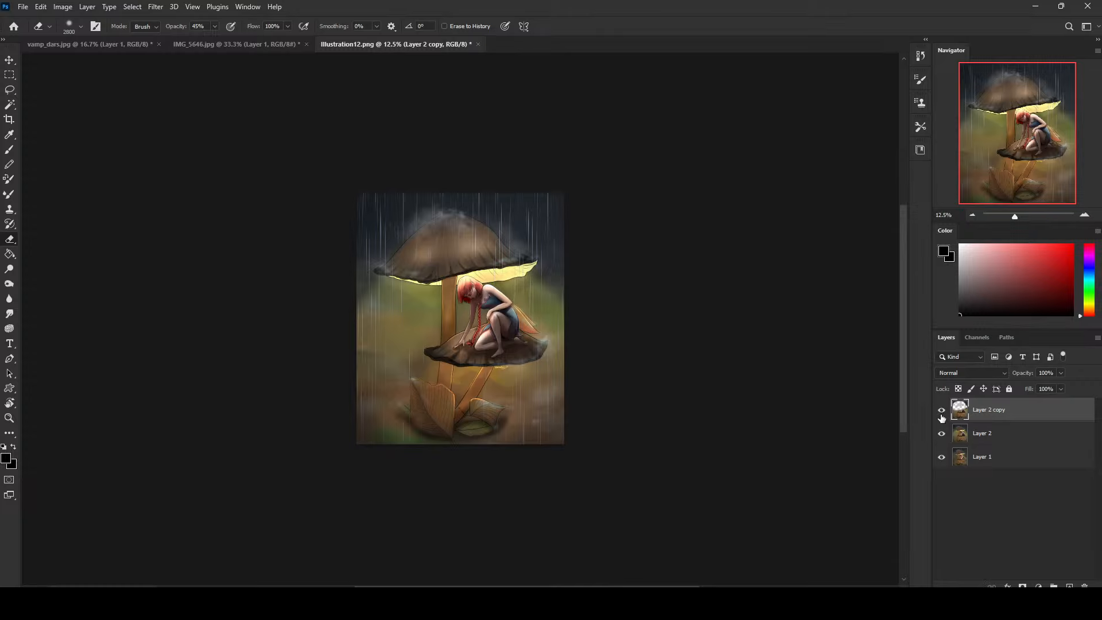
left_click(941, 411)
left_click(941, 411)
Erase more of the dodging from the top of the mushroom cap with a 1300 px Eraser at 45% opacity.
key("w")
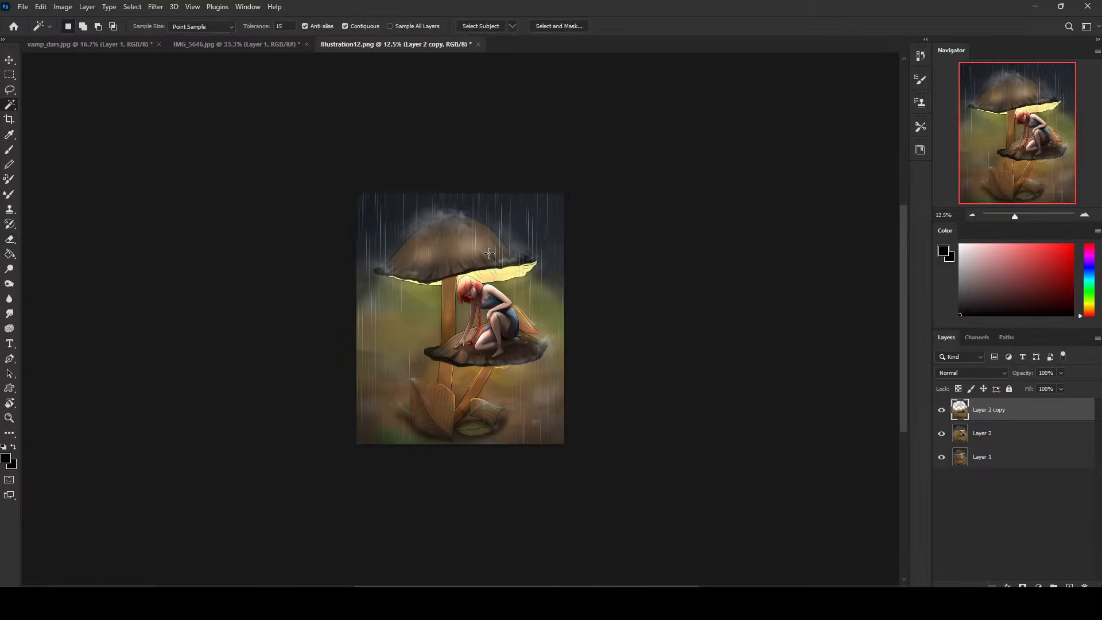
key("e")
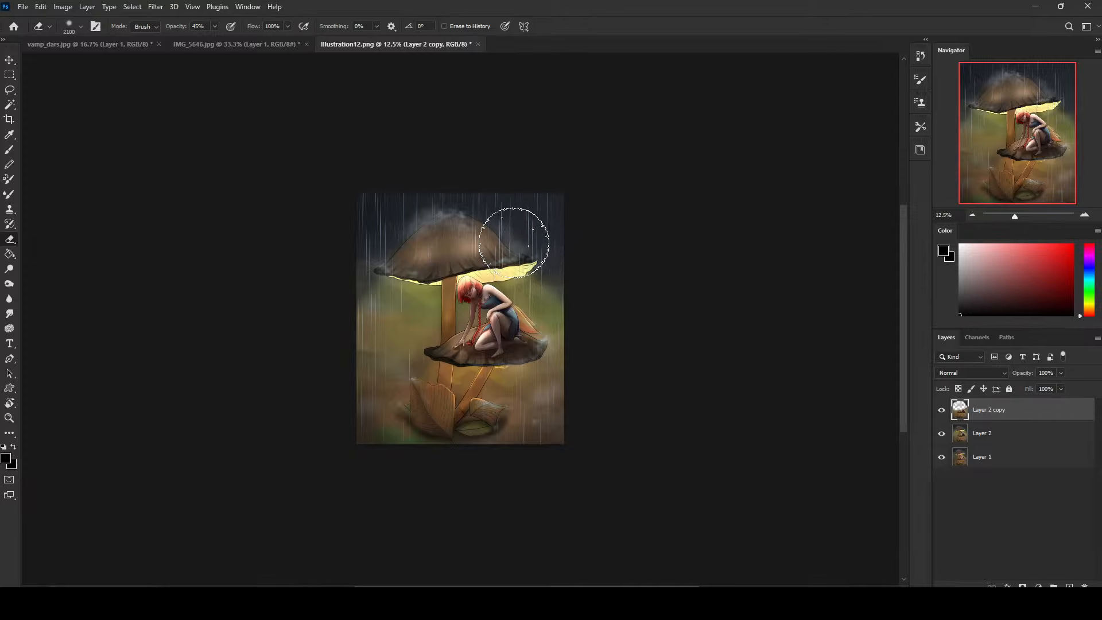
key("bracketleft")
key("bracketleft")
key("bracketleft")
key("bracketleft")
key("bracketleft")
key("bracketleft")
key("bracketleft")
key("bracketleft")
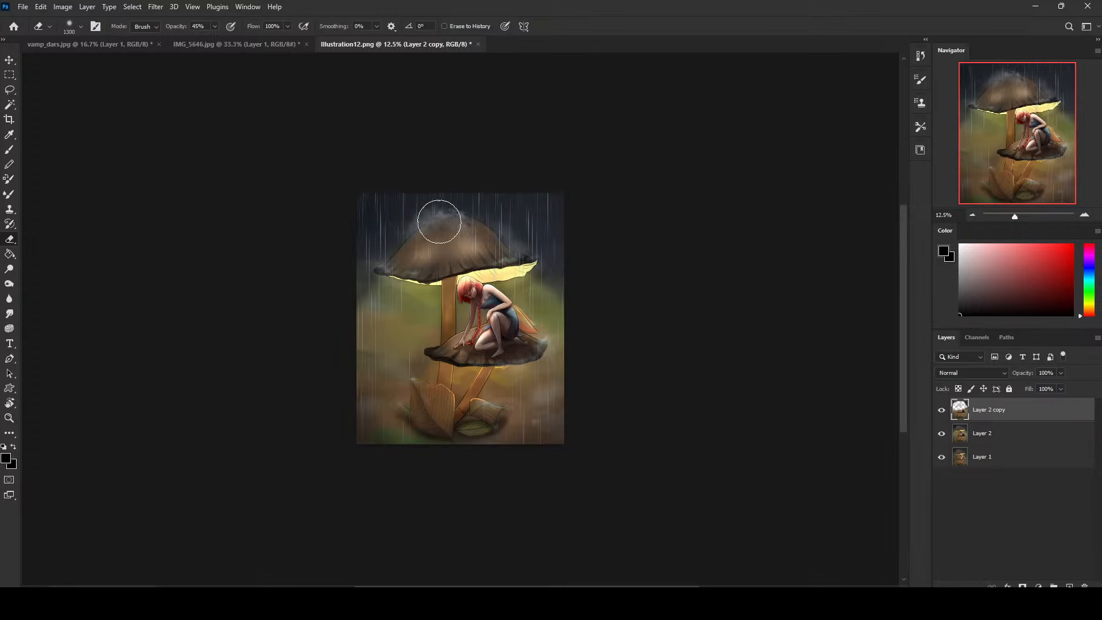
Paint the mushroom cap with its sampled light brown at 55% opacity and 400 px, and merge the copy down into Layer 2.
key("b")
left_click(427, 252, "alt")
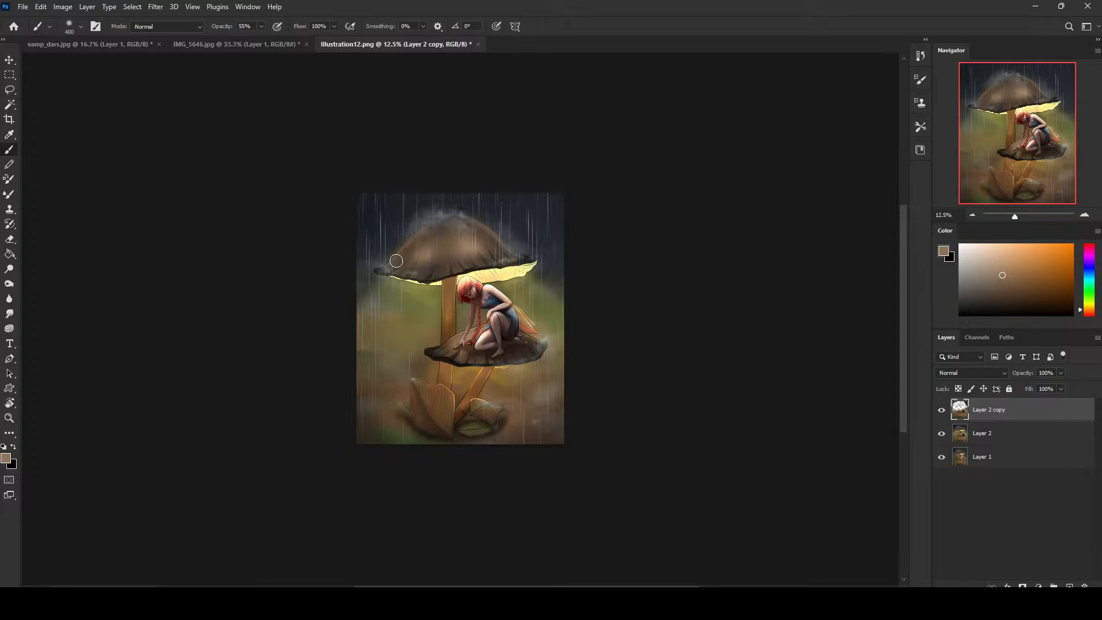
left_click(941, 410)
left_click(941, 410)
right_click(1002, 411)
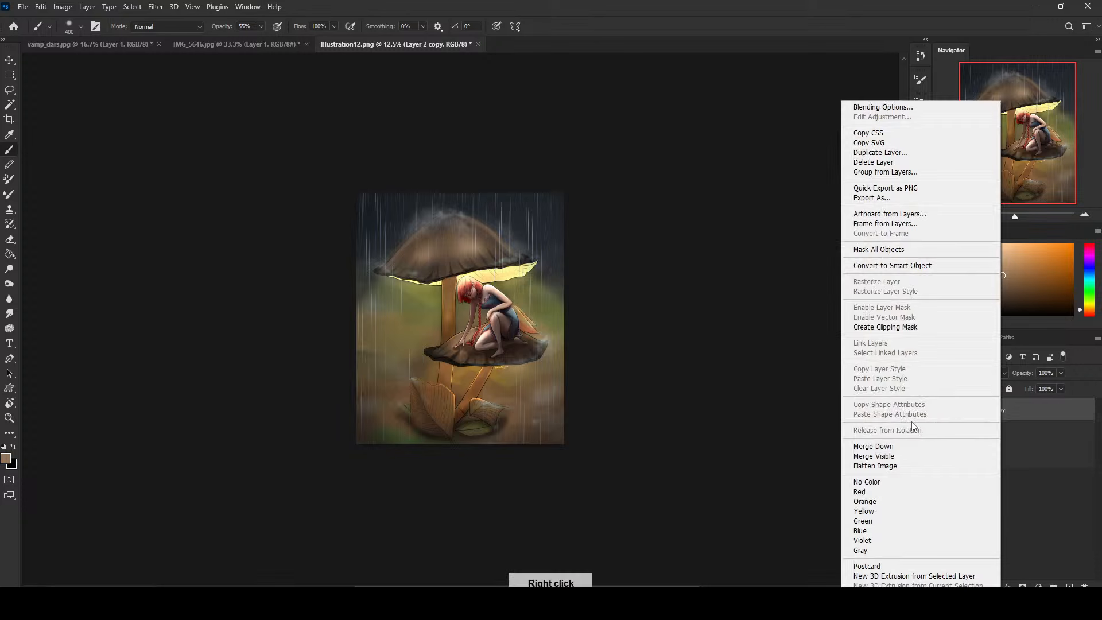
left_click(903, 443)
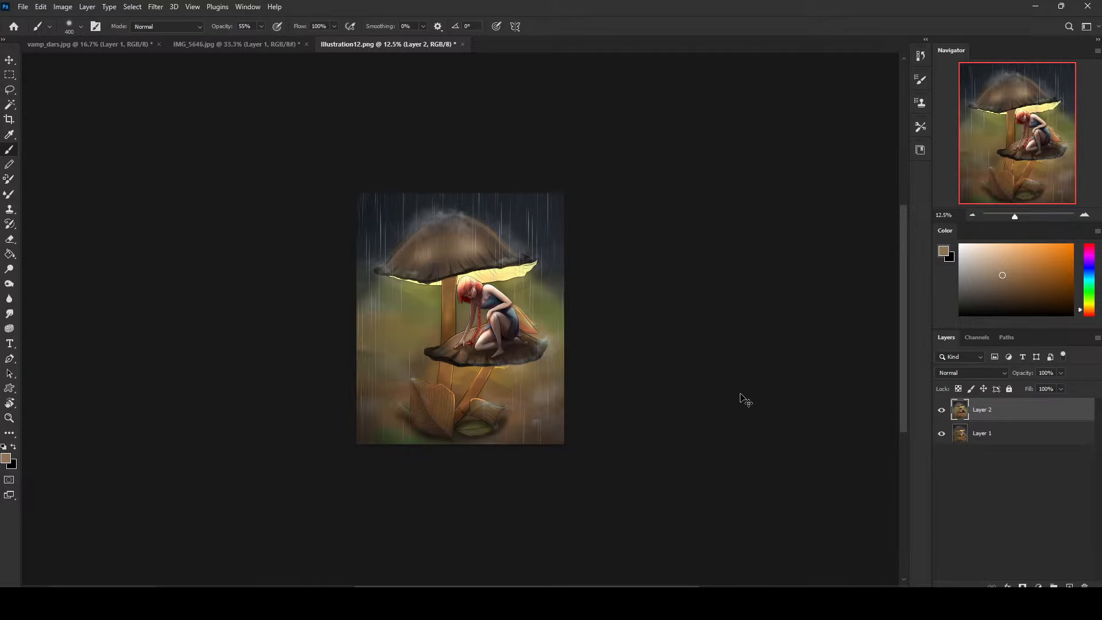
Select and copy the entire canvas of the repainted illustration, and merge Layer 2 down into Layer 1.
key("ctrl+a")
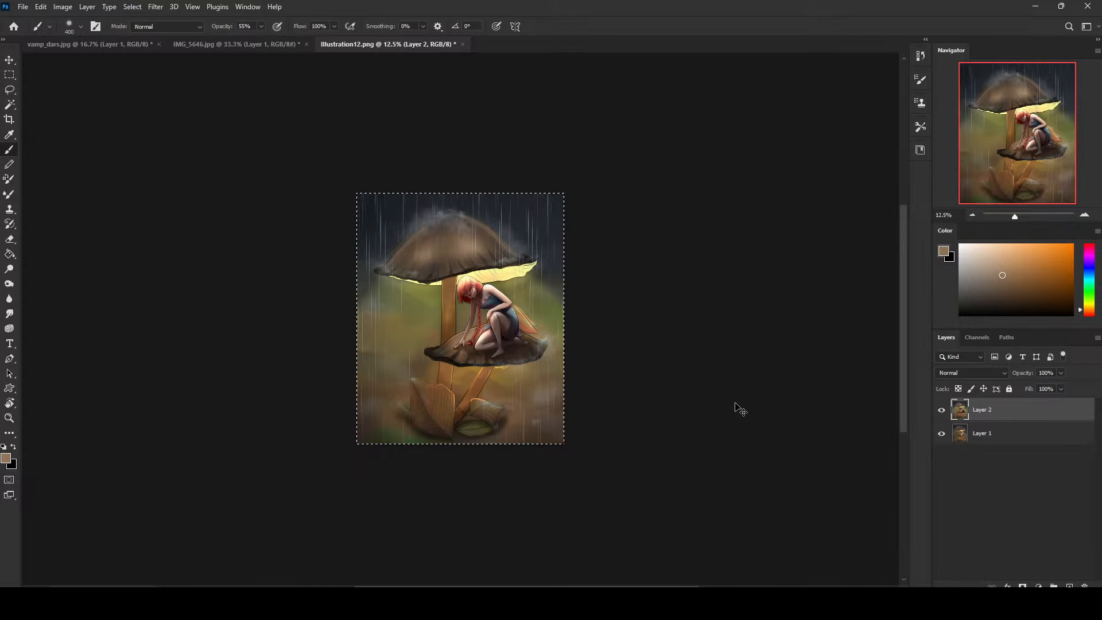
left_click(921, 56)
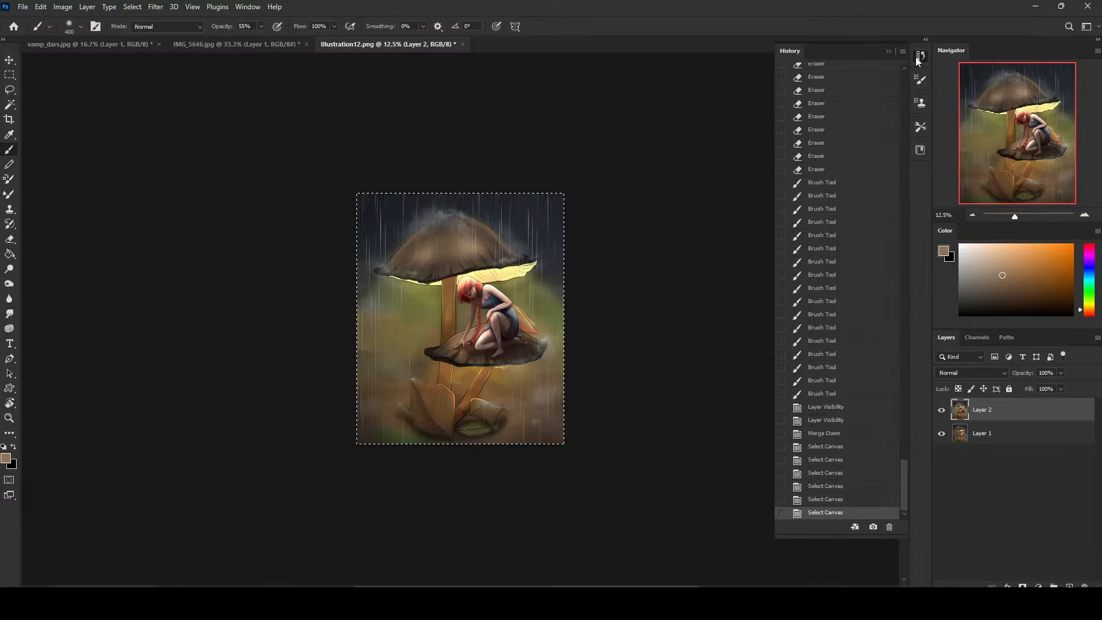
left_click_drag(897, 485, 906, 68)
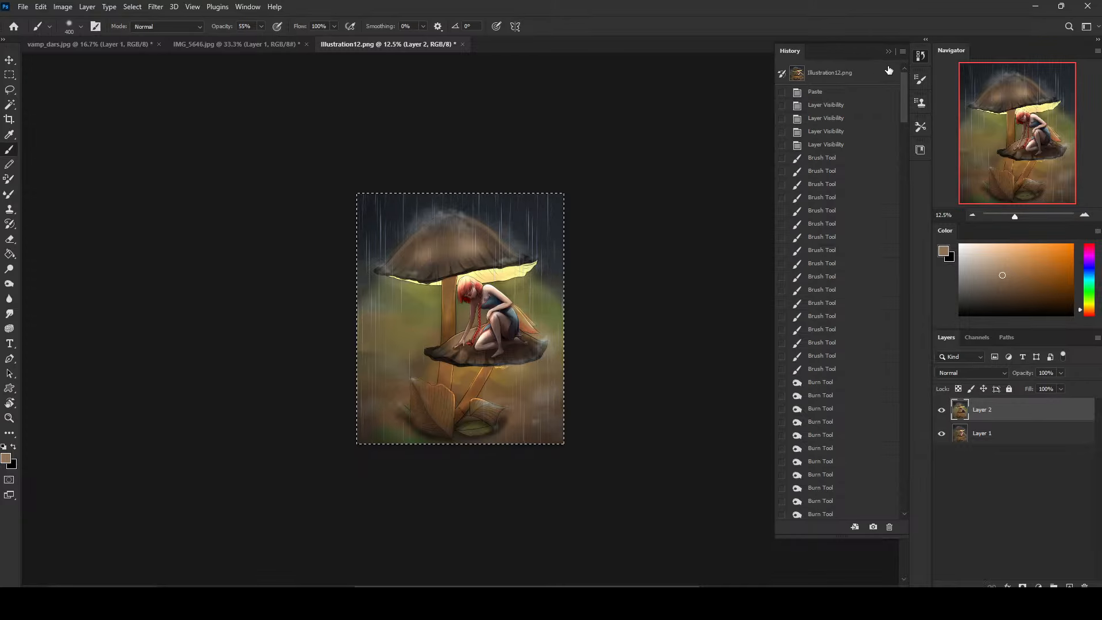
left_click(888, 51)
right_click(988, 413)
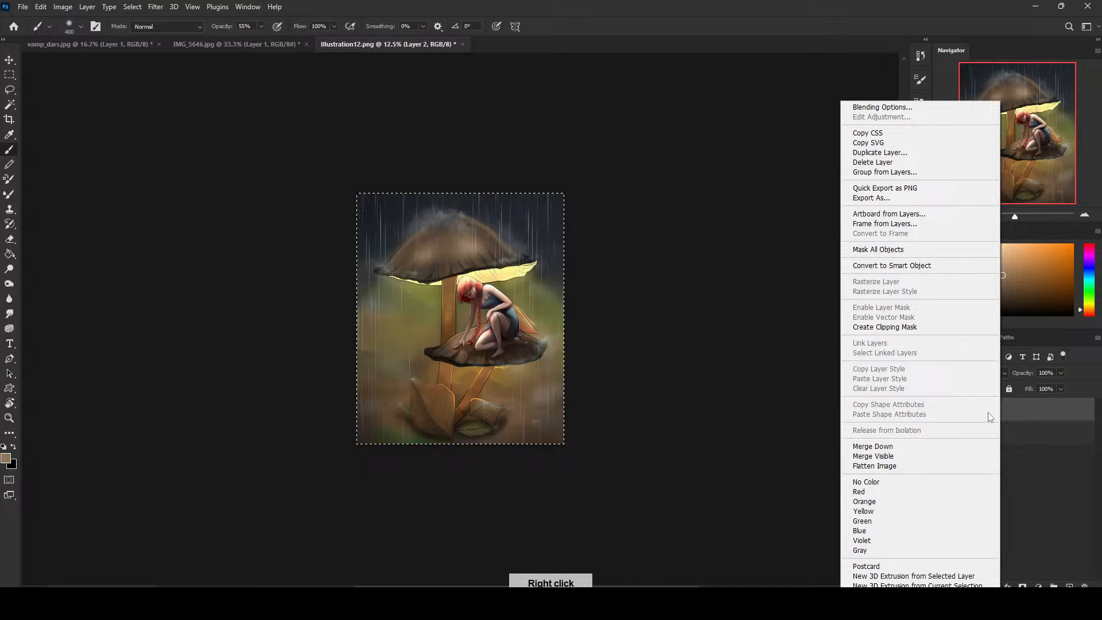
left_click(917, 445)
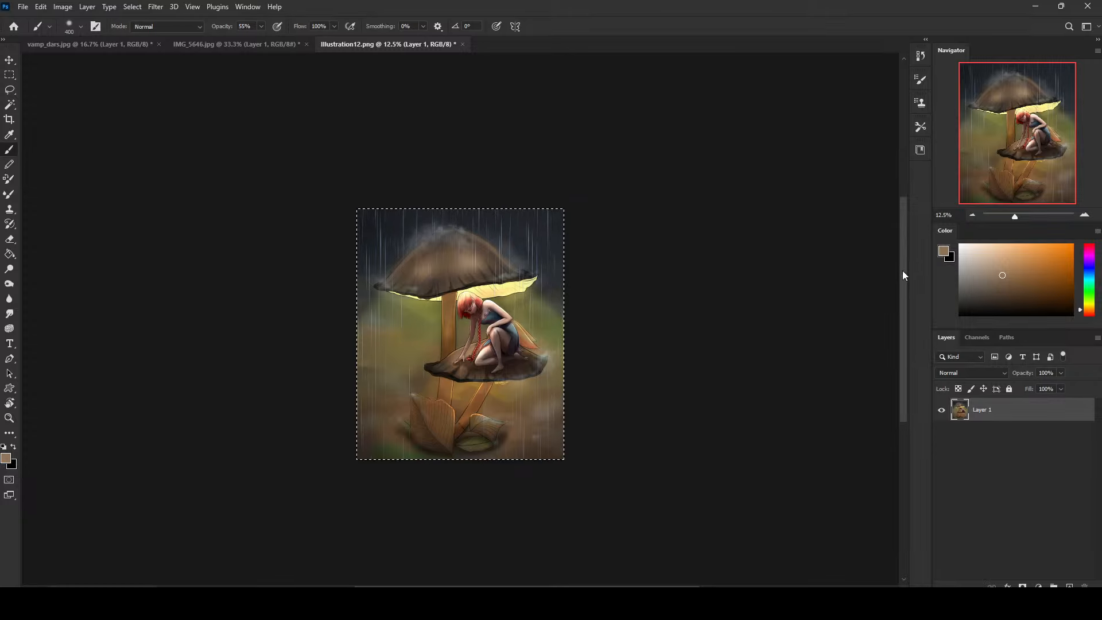
Revert the document to its original Illustration12.png snapshot in the history and paste the repainted version as a new layer.
left_click_drag(902, 271, 911, 50)
left_click_drag(904, 162, 898, 281)
left_click(920, 57)
left_click_drag(904, 476, 909, 88)
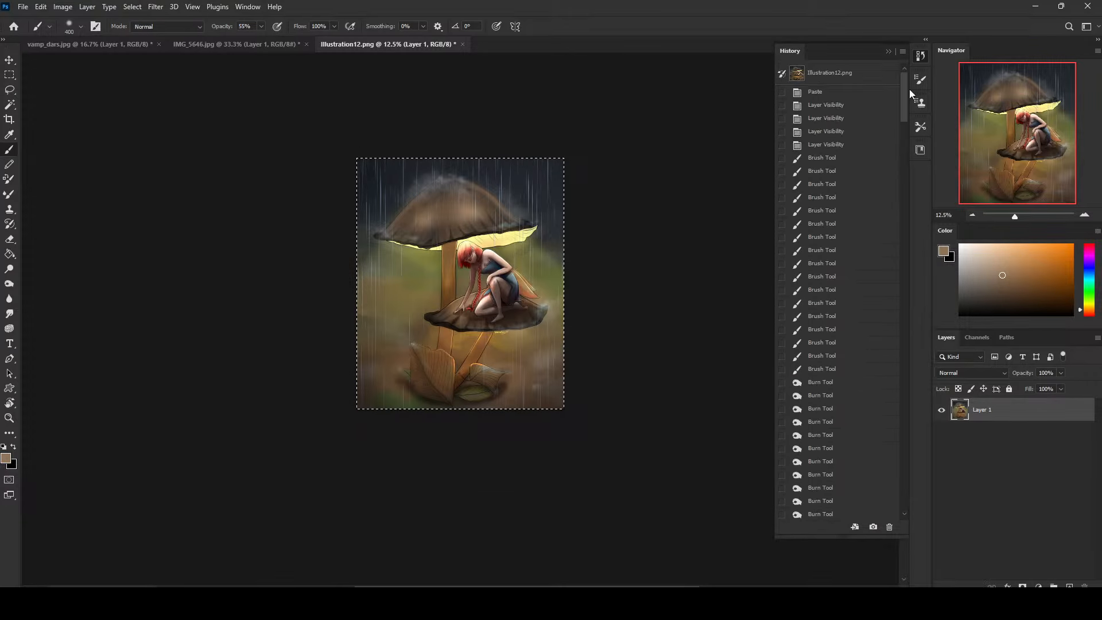
left_click(870, 72)
left_click(887, 51)
key("ctrl+v")
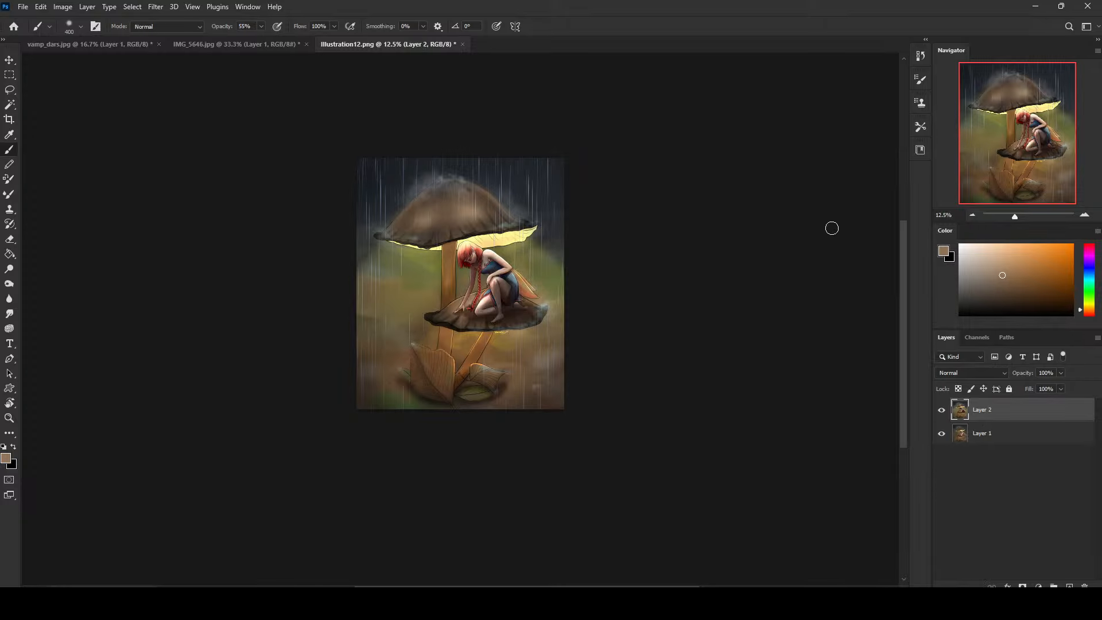
Compare the original illustration with the repainted version by hiding and showing Layer 2.
key("ctrl+plus")
left_click(941, 409)
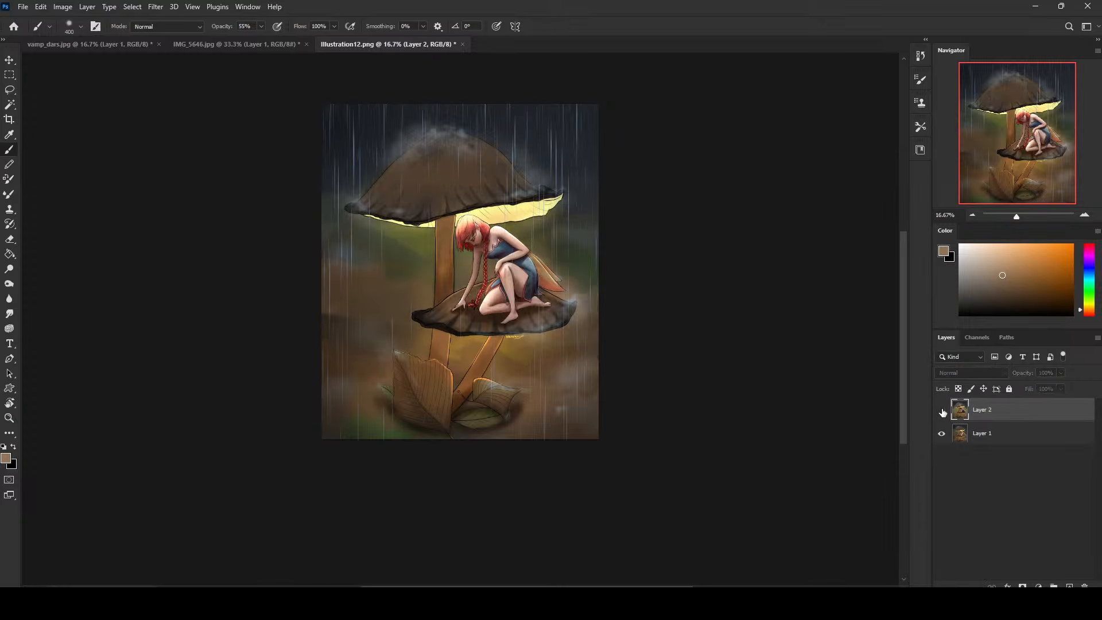
left_click(941, 411)
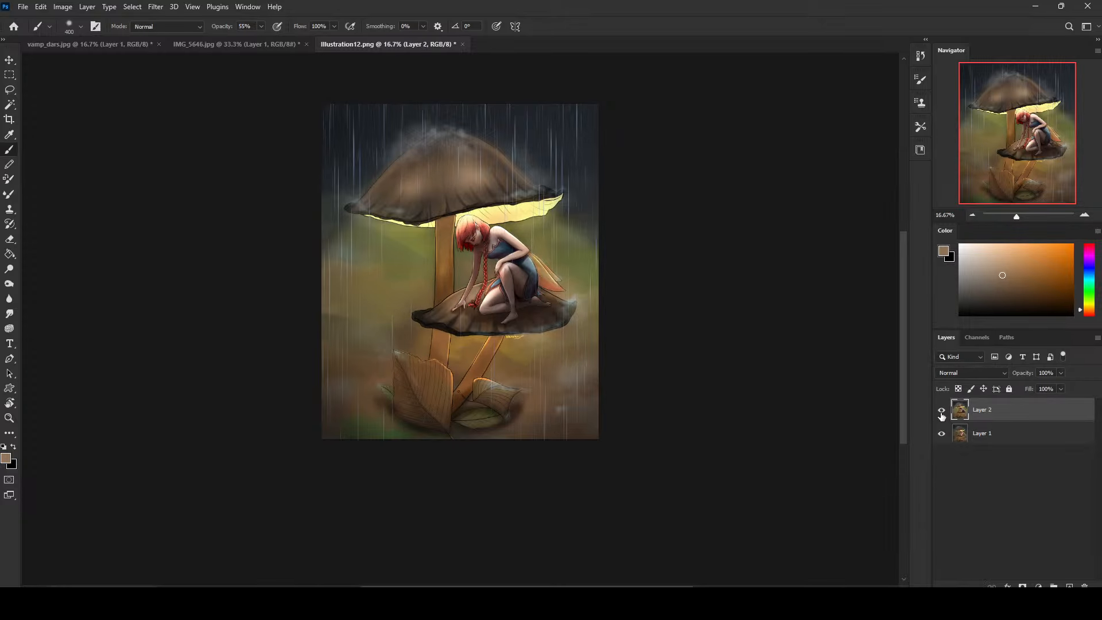
Toggle Layer 2's visibility repeatedly to review the lighting, shadow and highlight differences against the original in Layer 1.
left_click(941, 410)
left_click(941, 410)
left_click(942, 411)
left_click(941, 411)
left_click(942, 411)
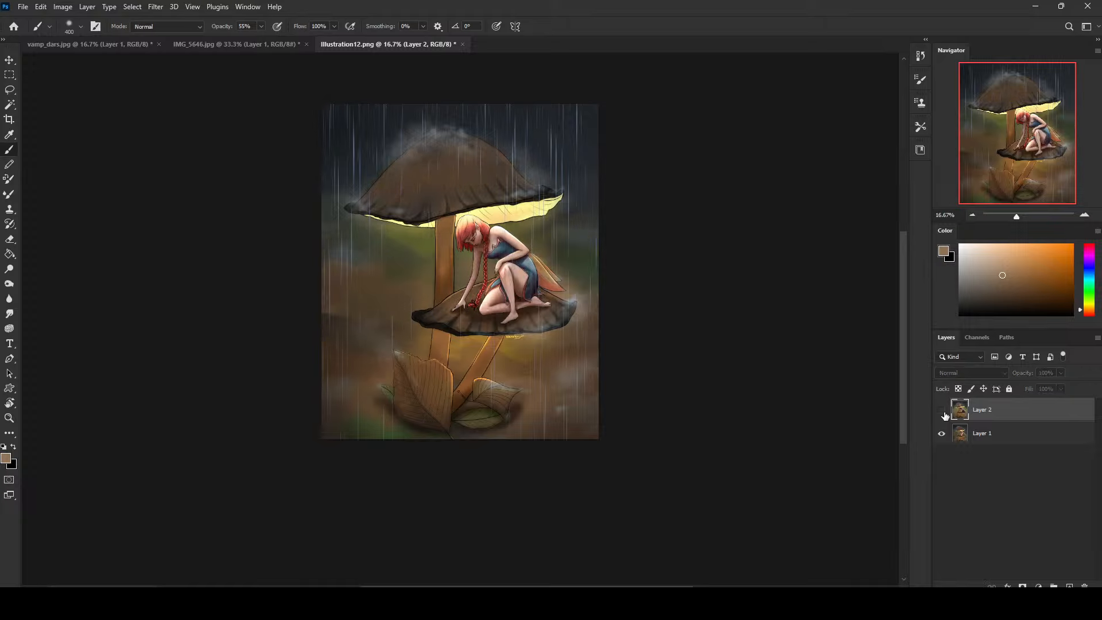
left_click(942, 410)
left_click(946, 412)
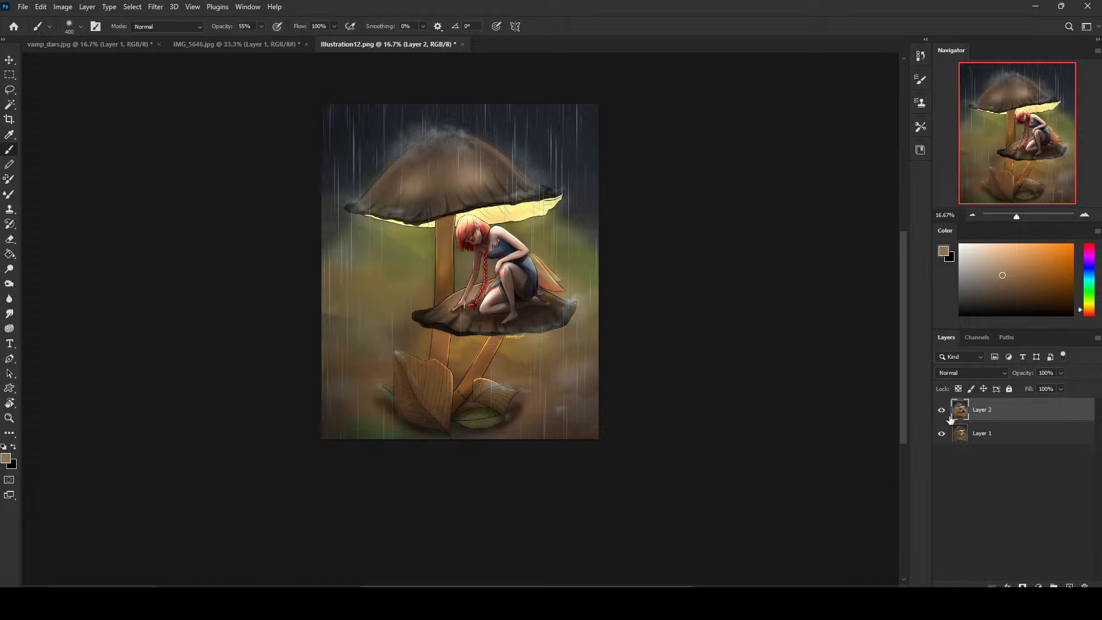
left_click(945, 415)
left_click(943, 415)
left_click(944, 415)
left_click(944, 414)
left_click(940, 412)
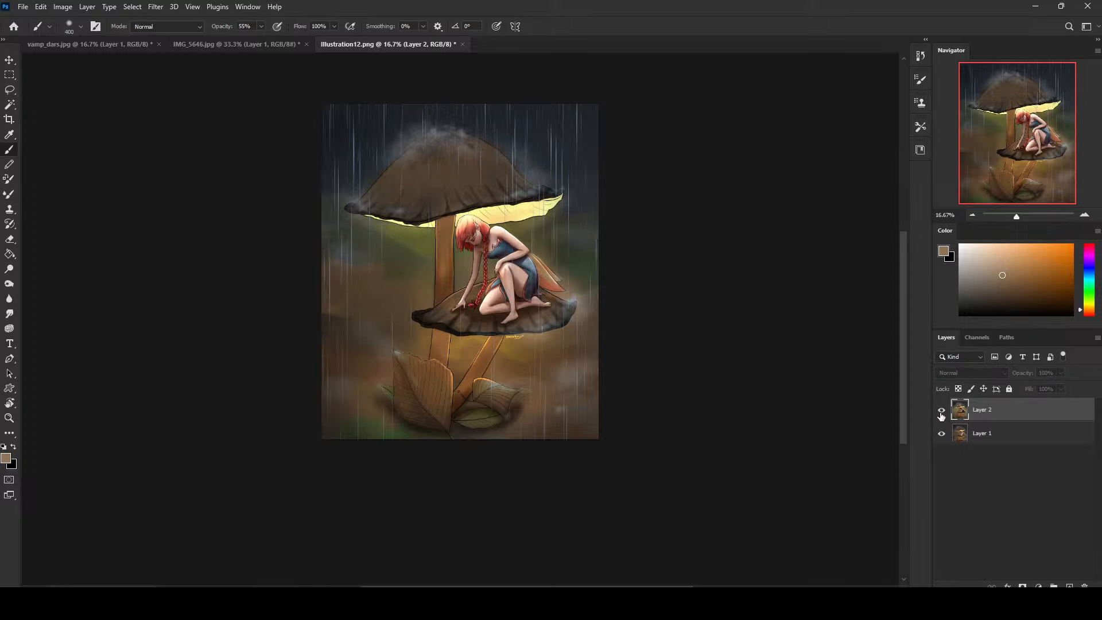
left_click(940, 411)
left_click(941, 412)
left_click(940, 412)
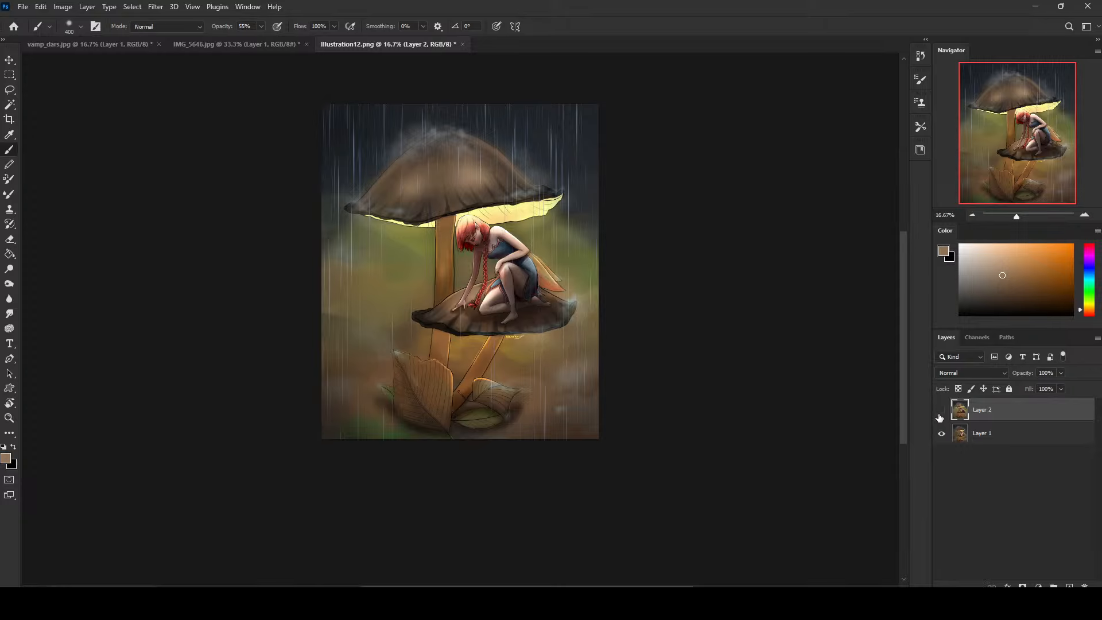
left_click(939, 413)
left_click(939, 413)
key("ctrl+minus")
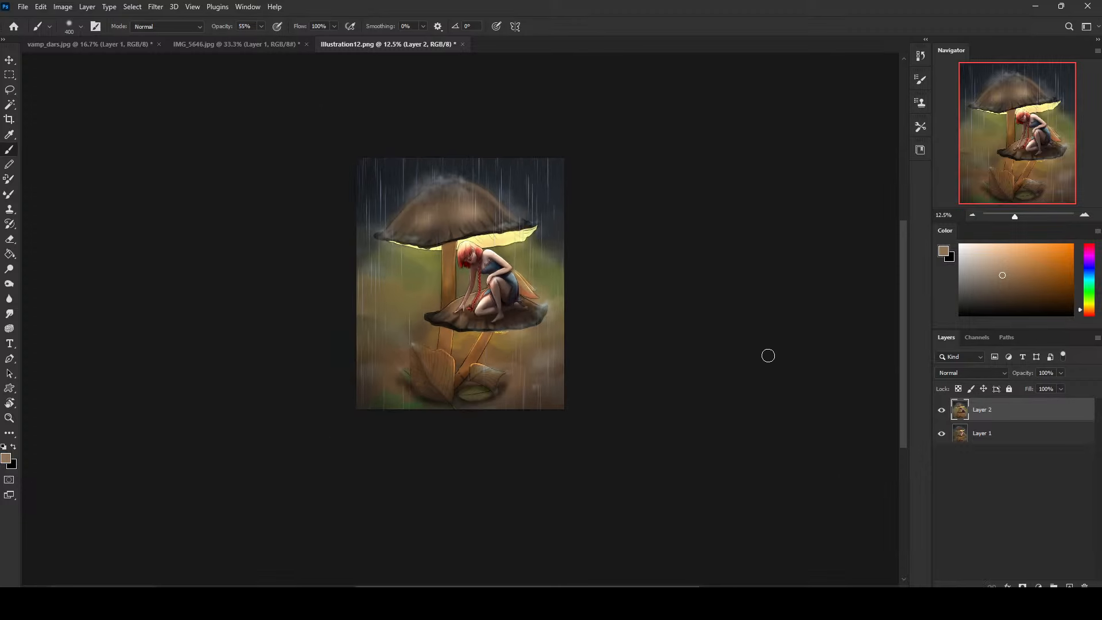
left_click(943, 414)
left_click(942, 415)
Try painting the sky beside the mushroom cap with its sampled dark blue using a 2400 px soft round brush.
right_click(504, 232)
left_click(527, 148)
left_click(533, 174, "alt")
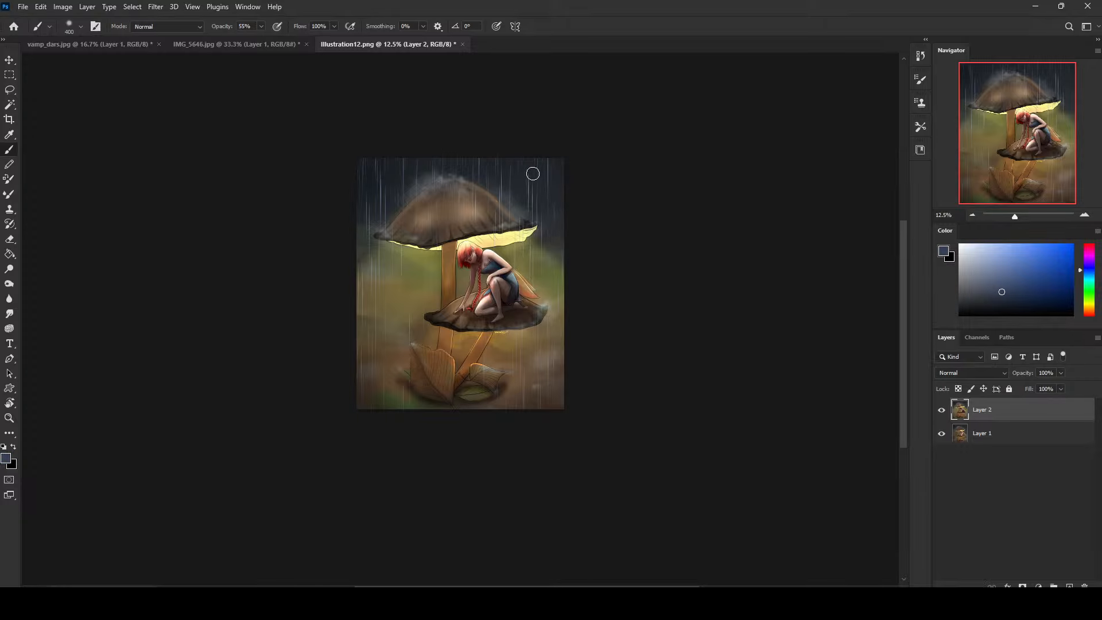
key("bracketright")
key("bracketright")
key("bracketright")
key("bracketright")
key("bracketright")
key("bracketright")
key("bracketright")
key("bracketright")
key("bracketright")
key("bracketright")
key("bracketright")
key("bracketright")
key("bracketright")
key("bracketright")
key("bracketright")
key("bracketright")
key("bracketright")
key("bracketright")
key("bracketright")
key("bracketright")
left_click_drag(531, 167, 575, 207)
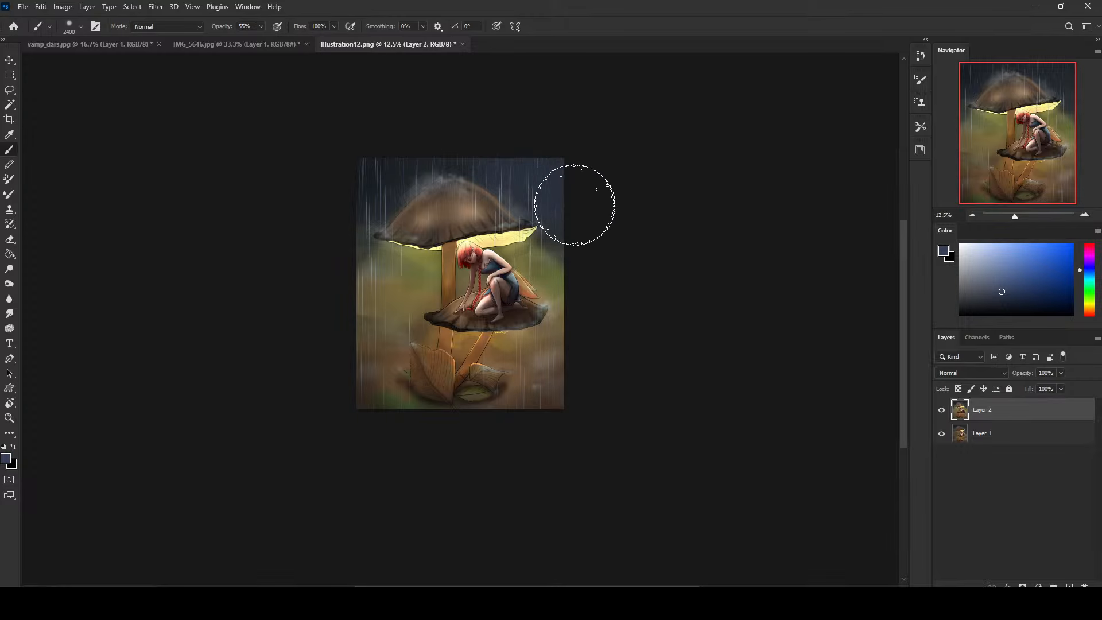
key("ctrl+z")
Paint a soft dark vignette around the illustration's edges at 5000 px, using black and a dark blue sampled from the sky.
left_click(520, 177, "alt")
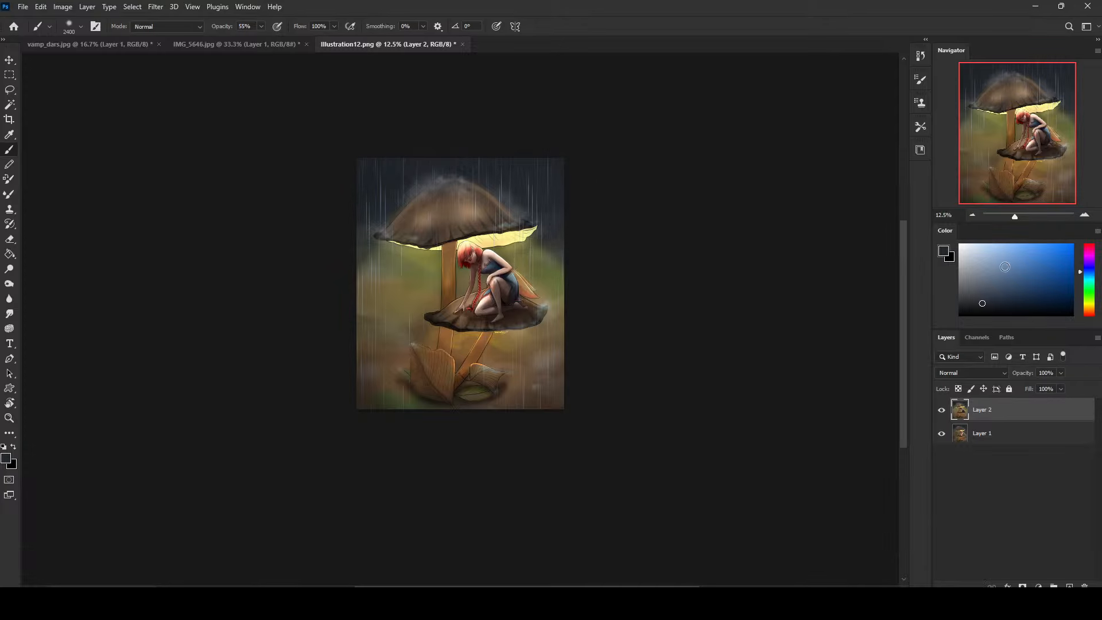
left_click_drag(1020, 281, 880, 362)
key("bracketright")
key("bracketright")
key("bracketright")
key("bracketright")
key("bracketright")
key("bracketright")
key("bracketright")
key("bracketright")
key("bracketright")
key("bracketright")
key("bracketright")
key("bracketright")
key("bracketright")
key("bracketright")
key("bracketright")
key("bracketright")
key("bracketright")
key("bracketright")
key("bracketright")
key("bracketright")
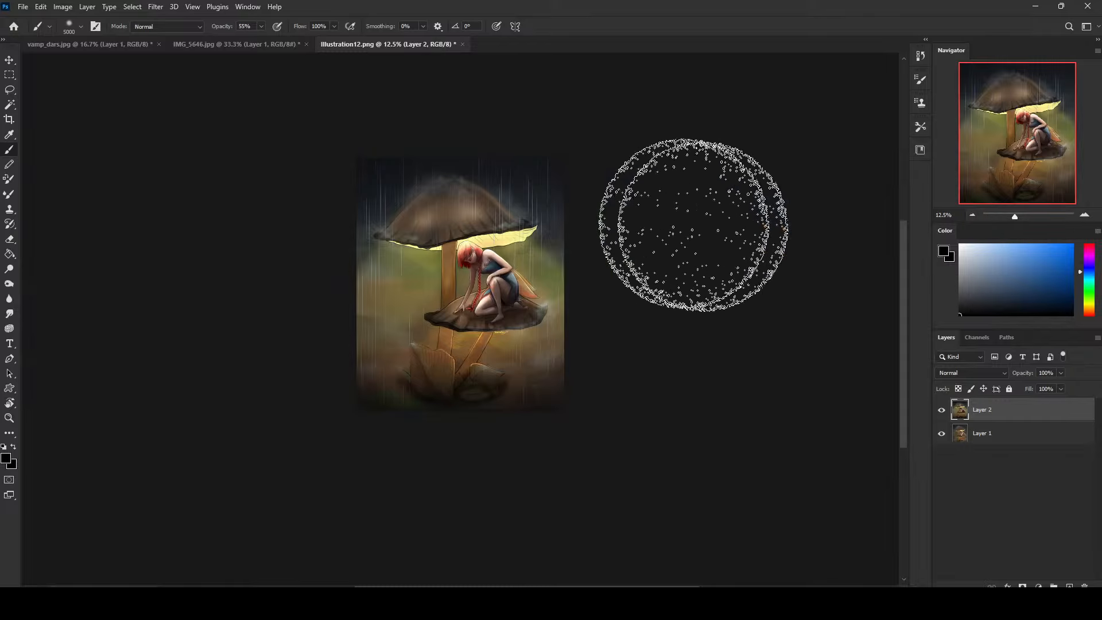
left_click(509, 165, "alt")
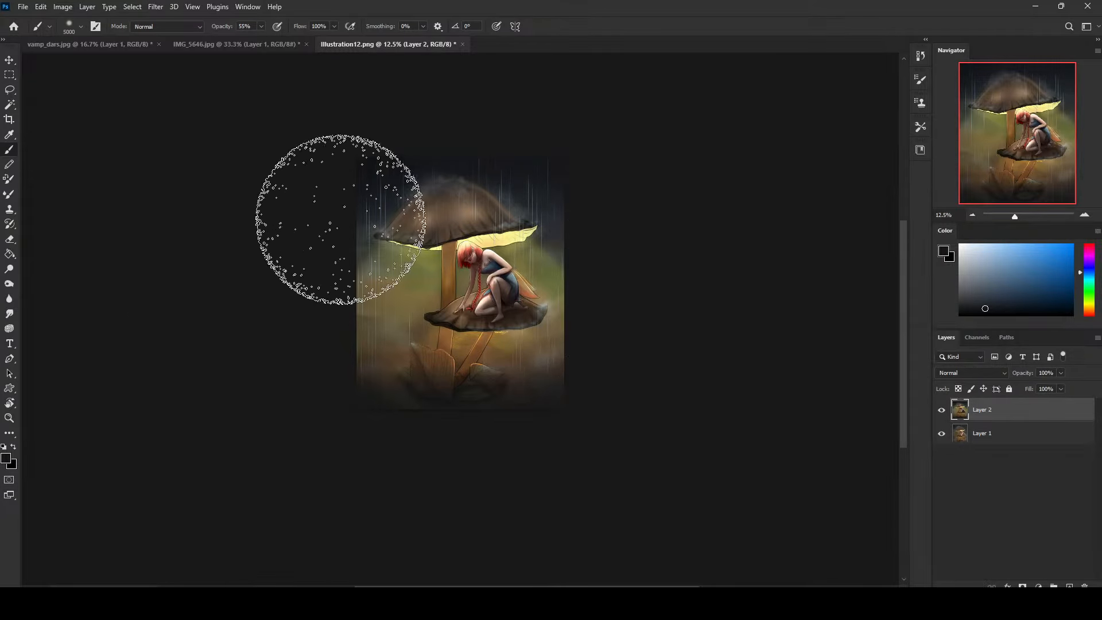
Deepen the vignette with the brush mode set to Multiply and finally to Darken.
left_click(166, 26)
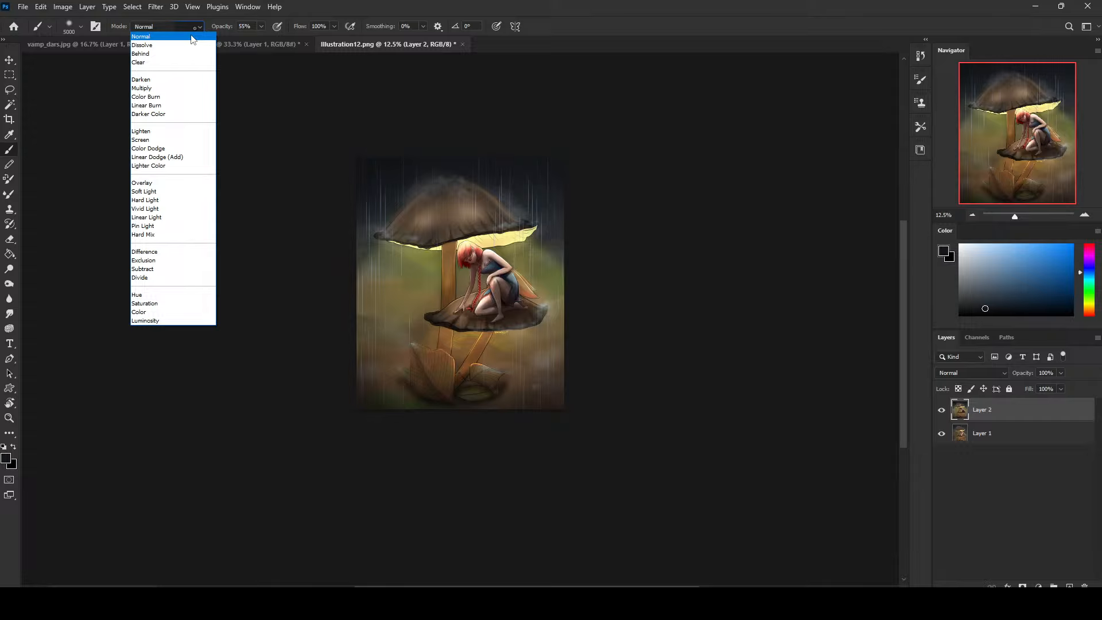
left_click(164, 89)
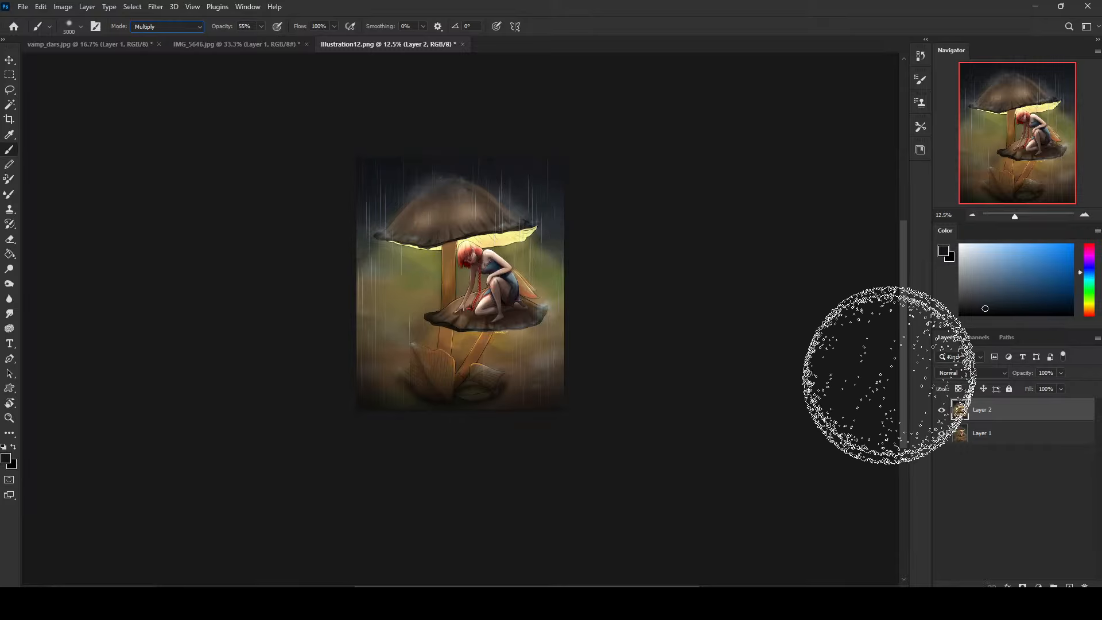
left_click(195, 27)
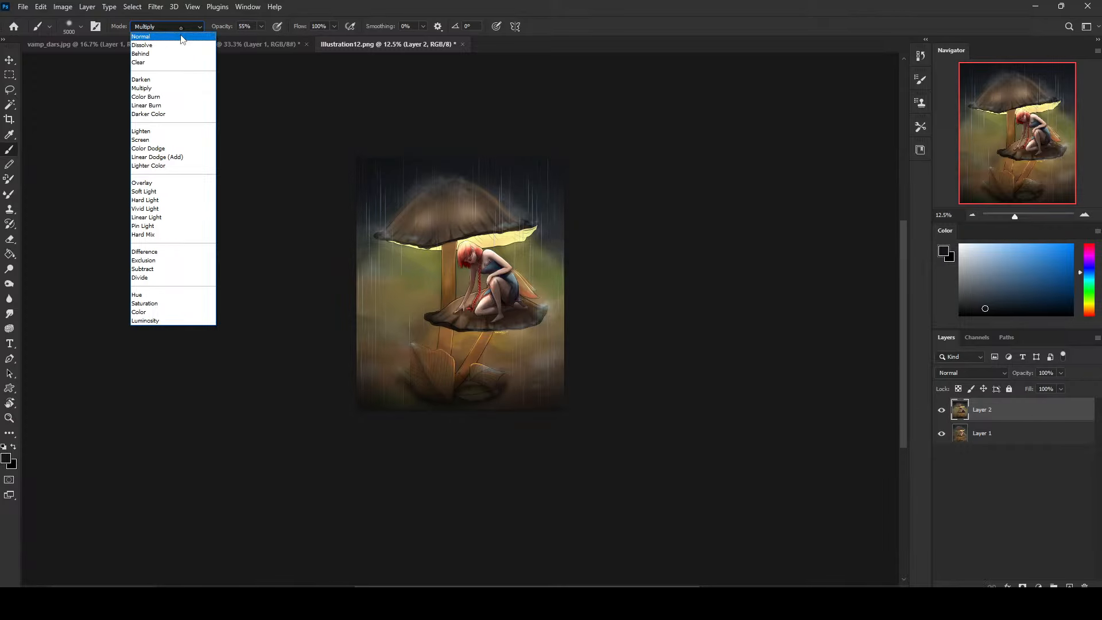
left_click(172, 79)
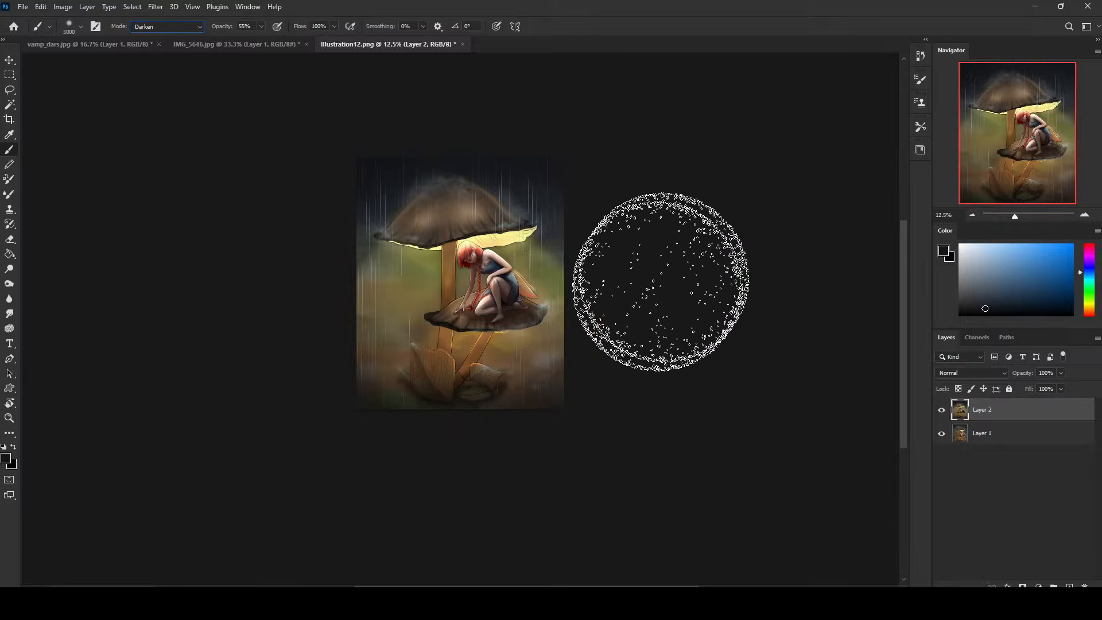
Hide and show Layer 2 to check the vignetted version against the original.
left_click(940, 410)
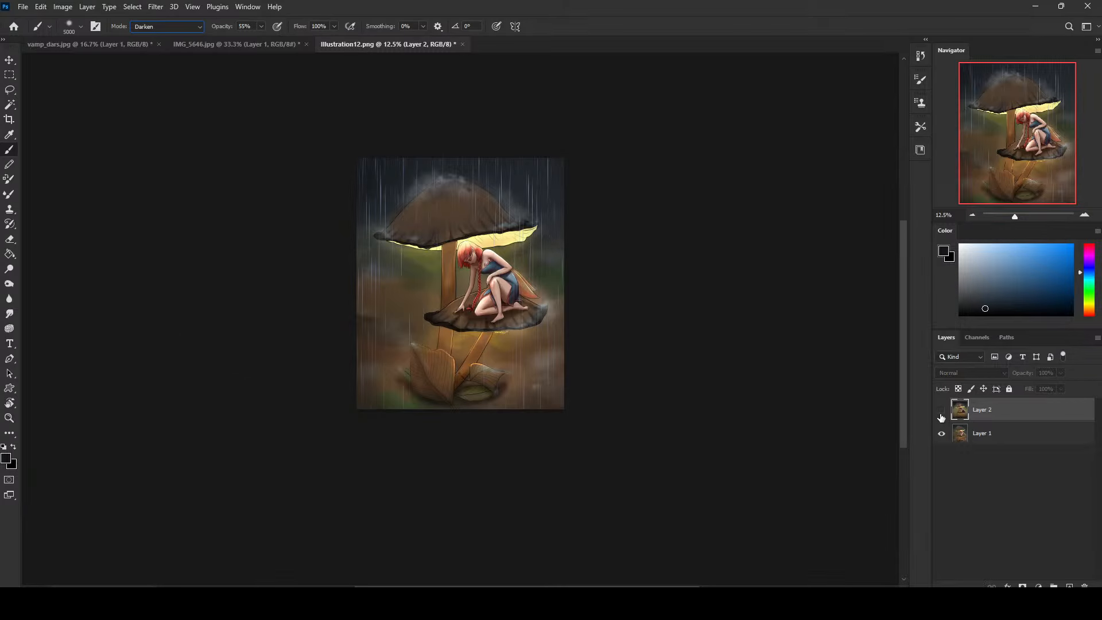
left_click(940, 411)
left_click(941, 412)
left_click(941, 411)
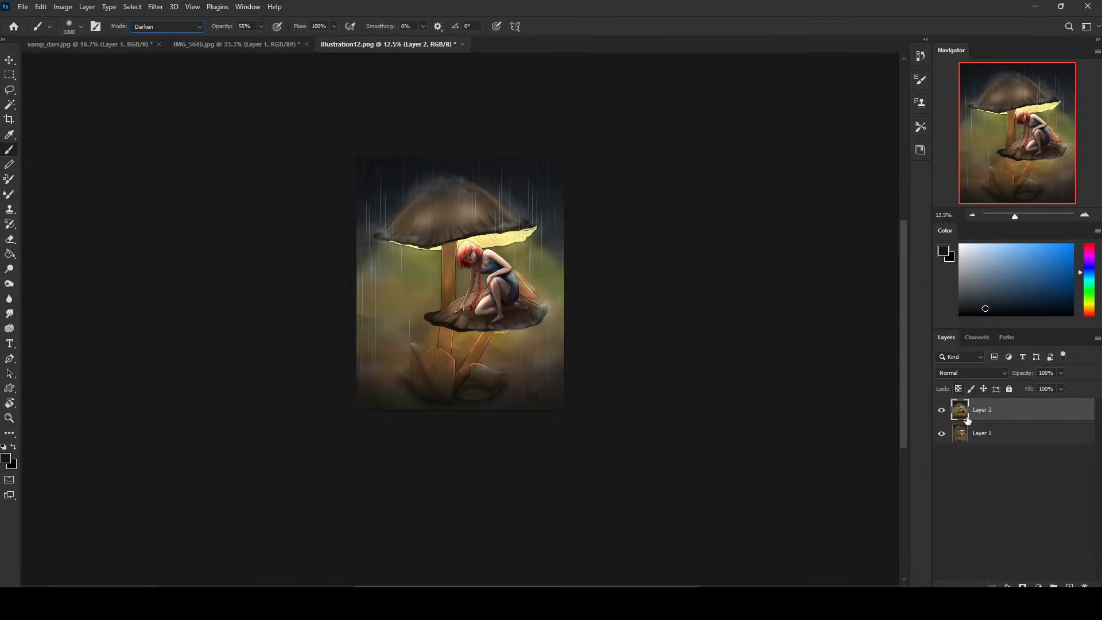
Shade the upper mushroom's stem in a very dark brown on a new layer, using a Dry-Oil brush enlarged to 125 px.
right_click(513, 309)
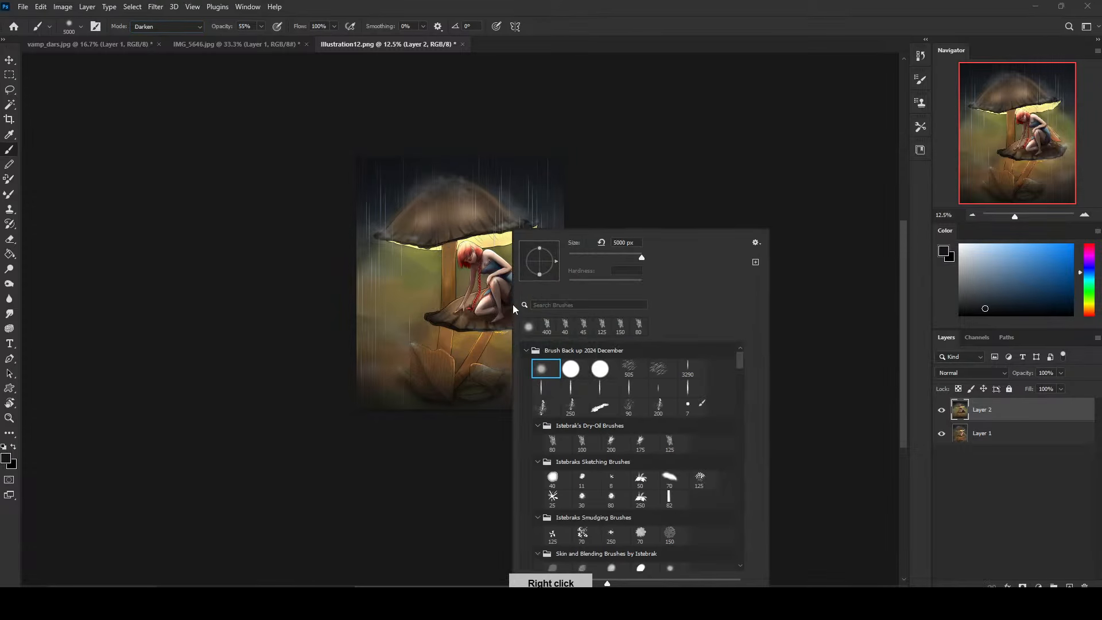
double_click(551, 440)
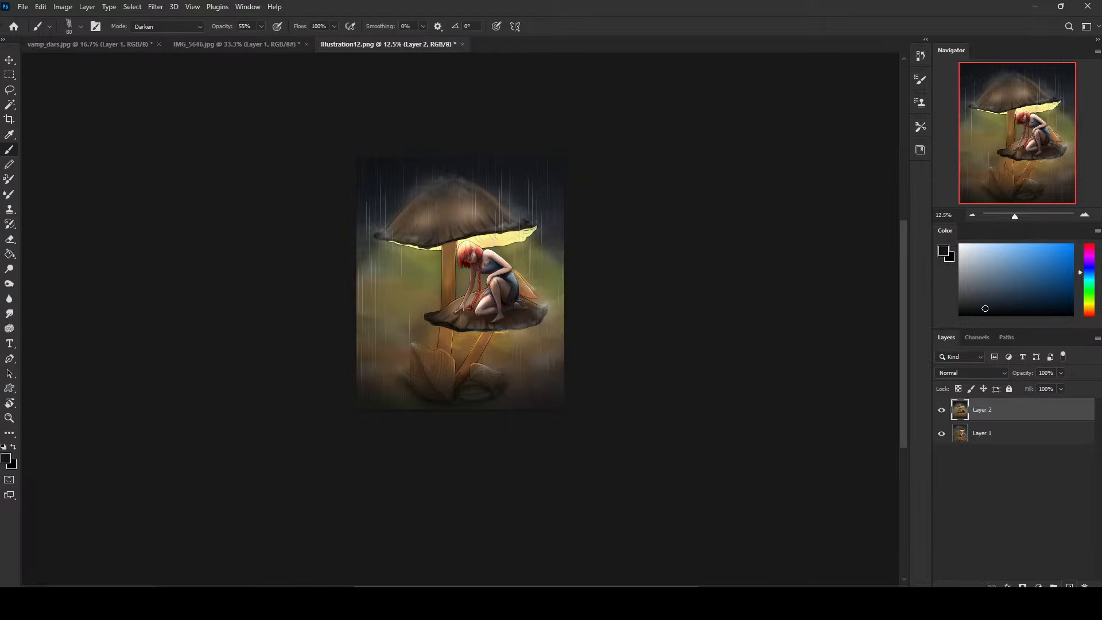
key("ctrl+shift+alt+n")
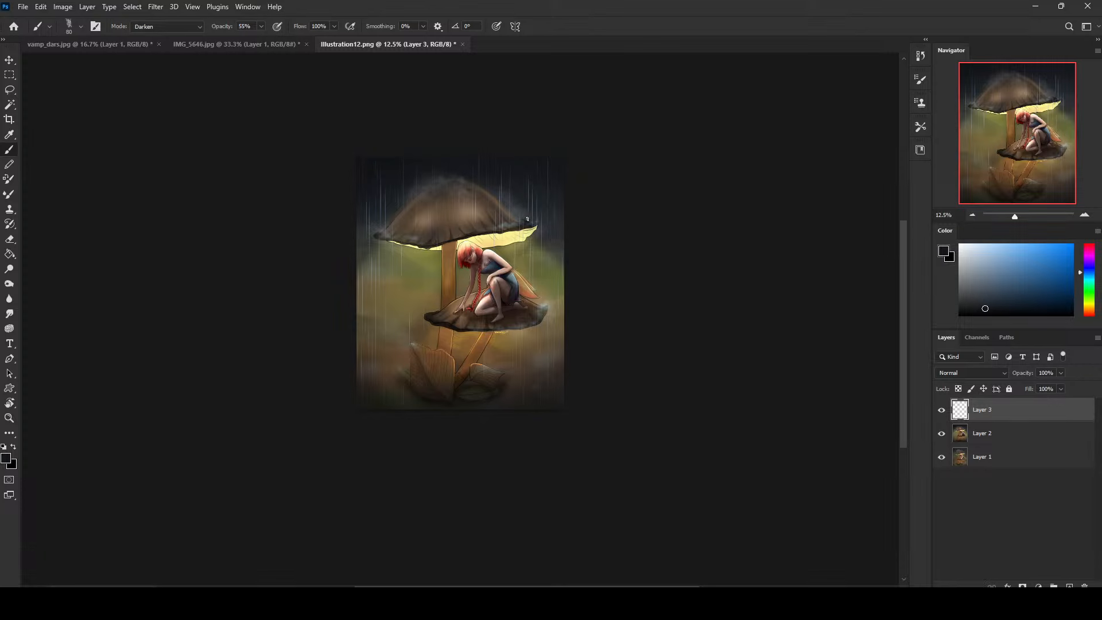
left_click(522, 168, "alt")
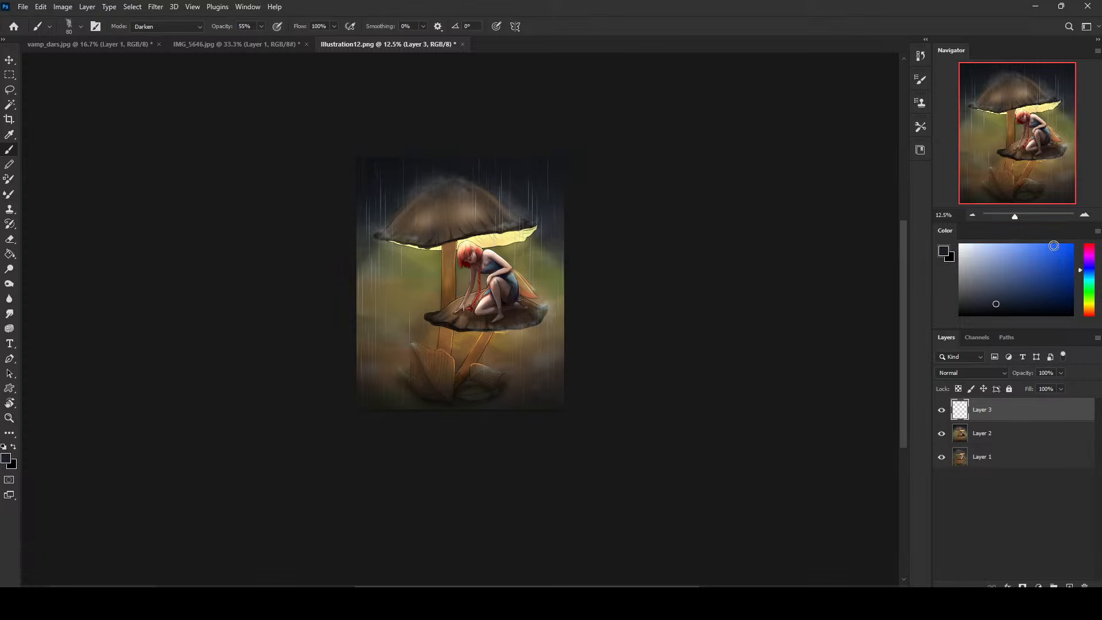
left_click(450, 335, "alt")
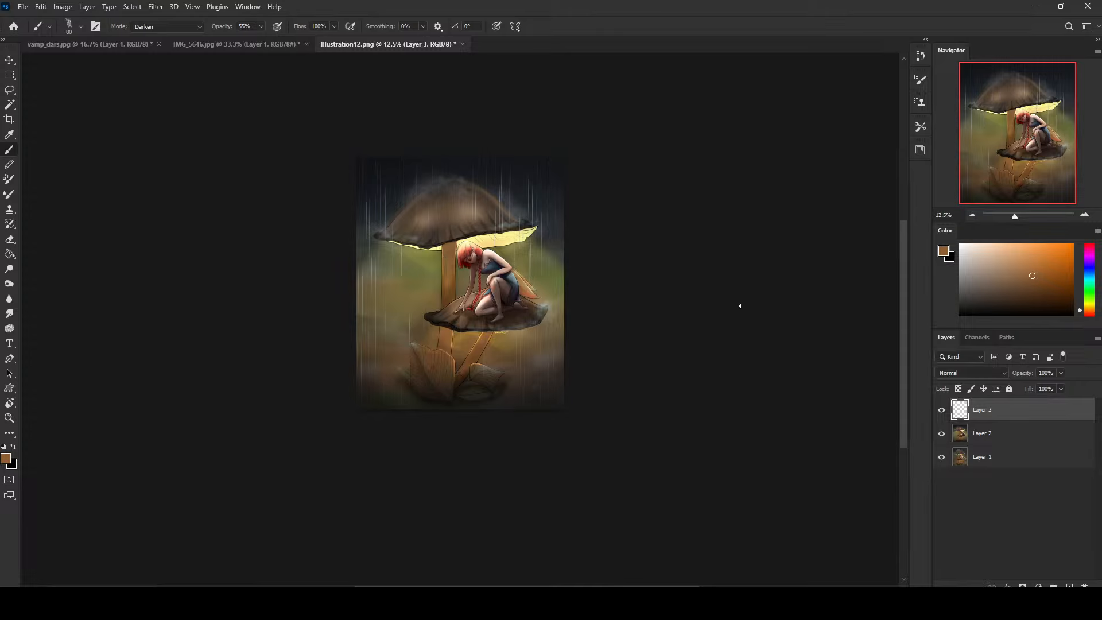
left_click(443, 338, "alt")
mouse_move(444, 303)
left_mouse_down()
mouse_move(453, 243)
mouse_move(448, 299)
left_mouse_up()
left_click_drag(447, 241, 451, 301)
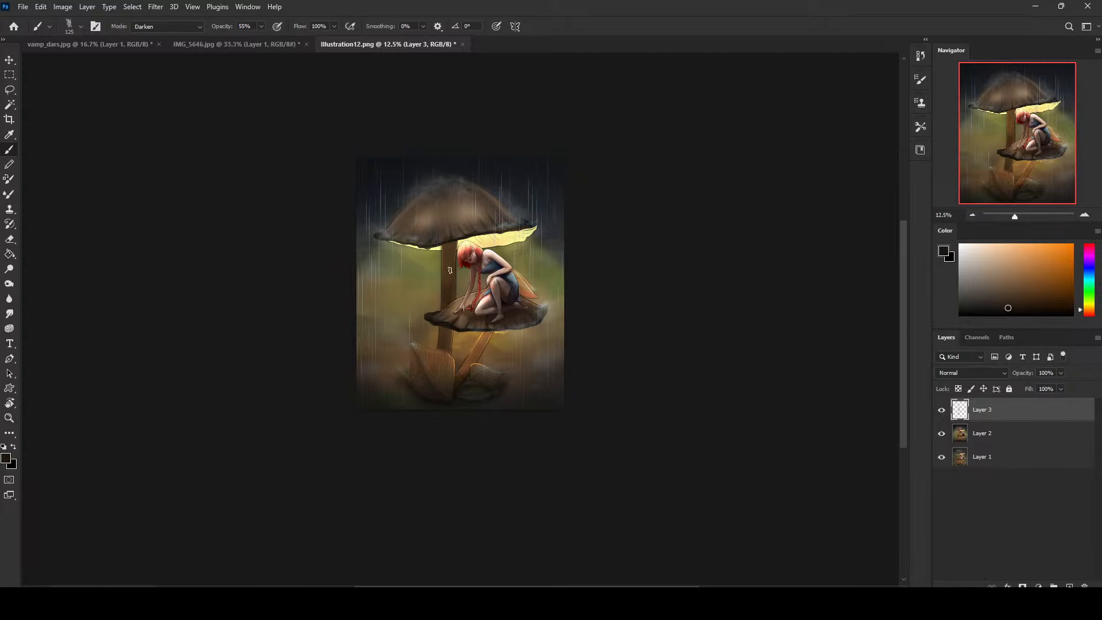
Set the eraser to the 80 px Dry-Oil brush and refine the stem shading at 45% opacity.
key("e")
right_click(509, 232)
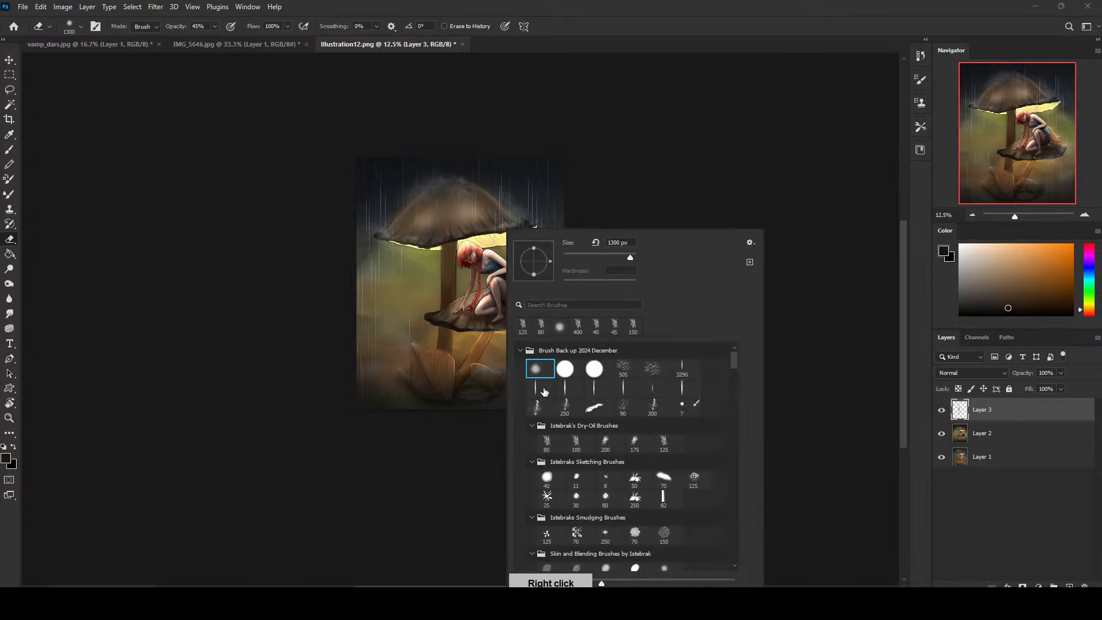
double_click(547, 440)
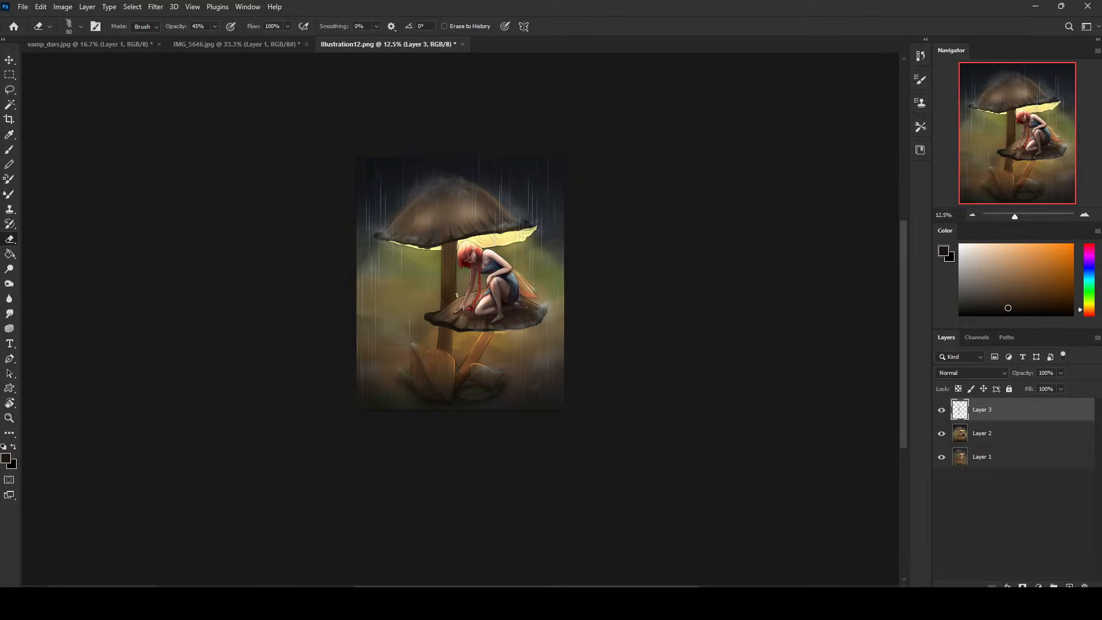
Darken the slanted stem beneath the fairy's mushroom with the 125 px brush in Darken mode.
key("b")
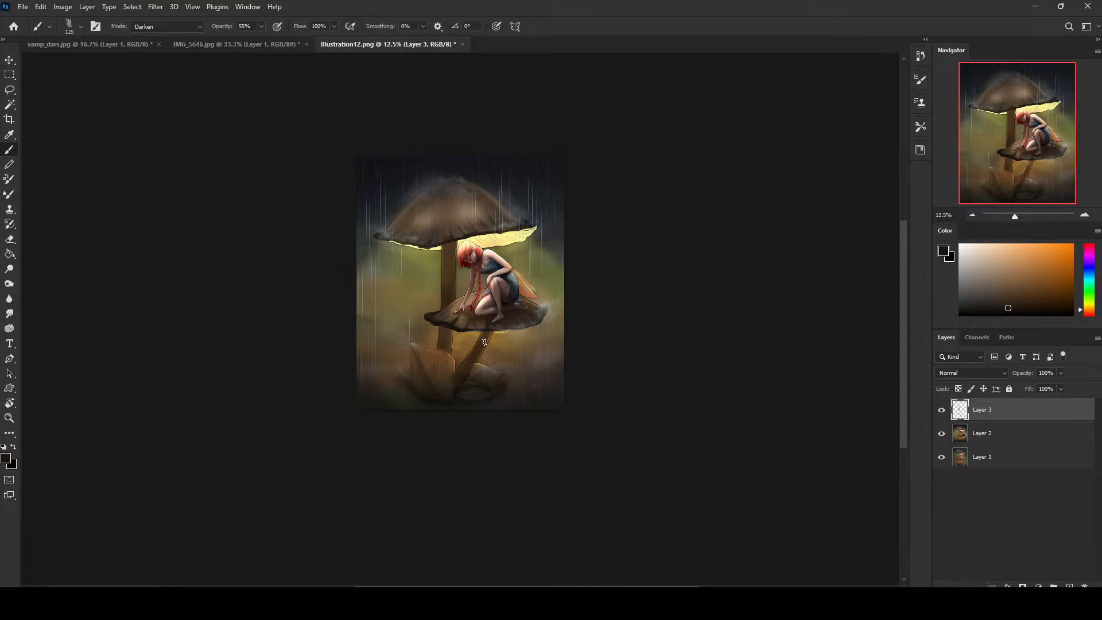
left_click_drag(484, 342, 457, 379)
left_click_drag(492, 327, 454, 381)
Softly erase the shading on the stem under the glowing cap with a soft round eraser at 34% opacity, reducing it from 2500 to 1600 px.
key("e")
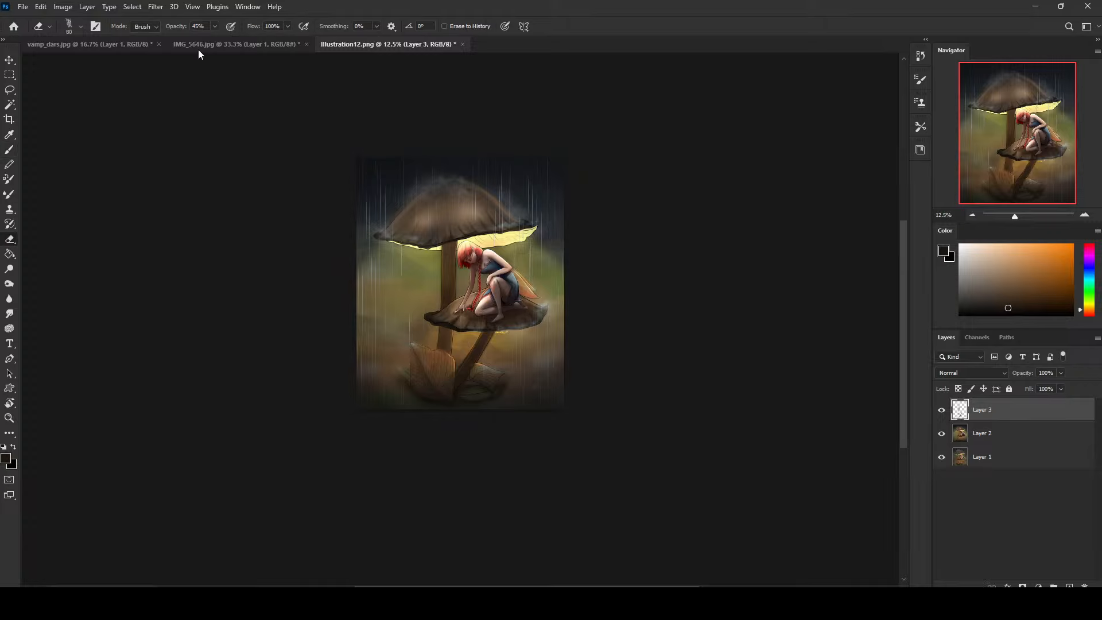
left_click(431, 257)
right_click(455, 262)
left_click(498, 368)
left_click(643, 180)
left_click(178, 39)
left_click(496, 191)
key("bracketright")
key("bracketright")
key("bracketright")
key("bracketright")
key("bracketright")
key("bracketright")
key("bracketright")
key("bracketright")
key("bracketright")
key("bracketright")
key("bracketright")
key("bracketright")
key("bracketright")
key("bracketright")
key("bracketleft")
key("bracketleft")
key("bracketleft")
key("bracketleft")
key("bracketleft")
key("bracketleft")
key("bracketleft")
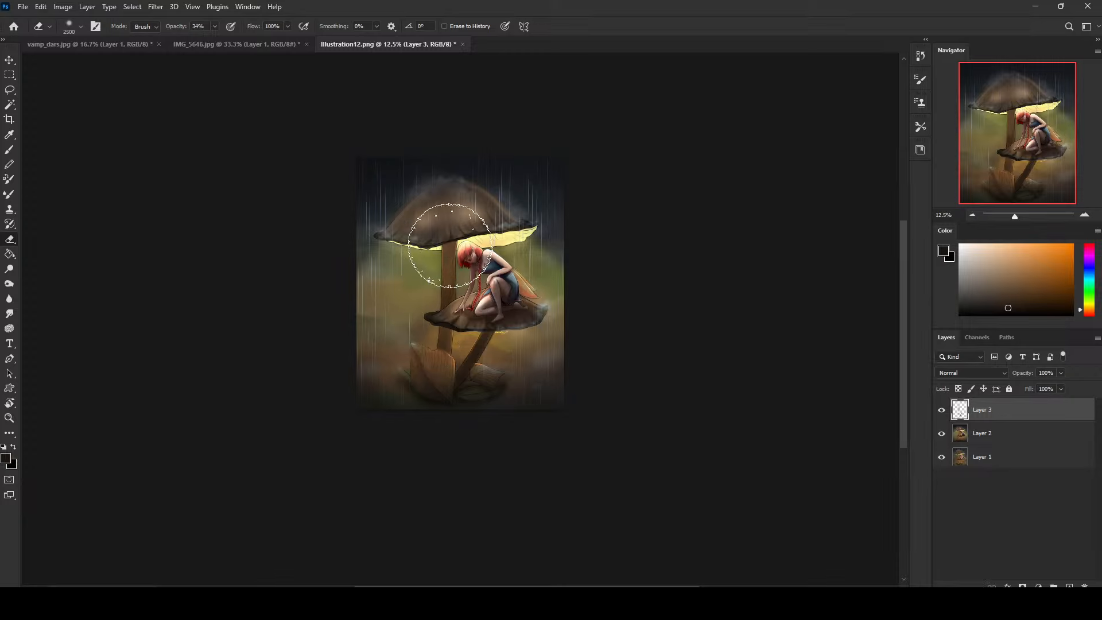
key("bracketleft")
key("bracketleft")
key("bracketleft")
key("bracketleft")
key("bracketleft")
key("bracketleft")
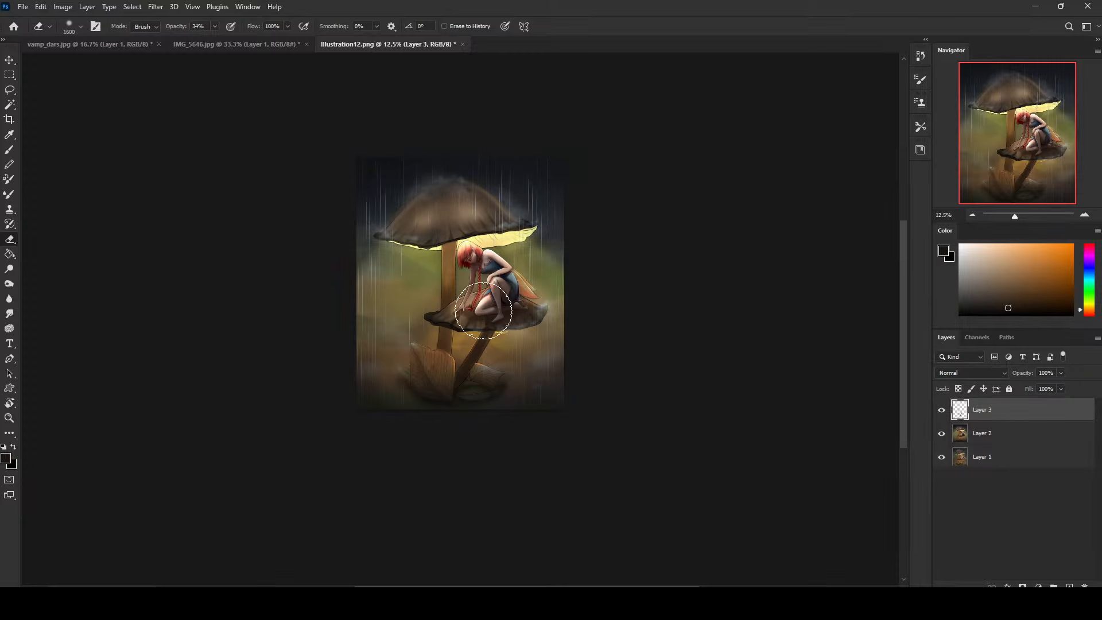
Soften the remaining stem shading around the lower mushroom with the eraser, reducing its size to 800 px.
key("bracketright")
key("bracketright")
key("bracketright")
key("bracketright")
key("bracketleft")
key("bracketleft")
key("bracketleft")
key("bracketleft")
key("bracketleft")
key("bracketleft")
key("bracketleft")
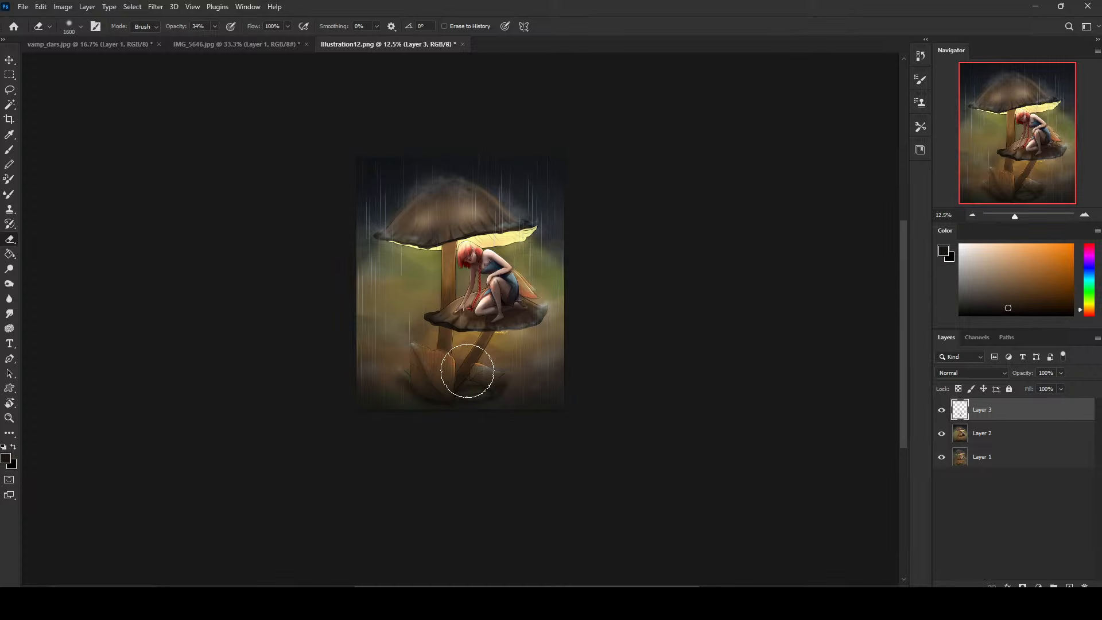
key("bracketleft")
key("bracketleft")
key("bracketleft")
key("bracketleft")
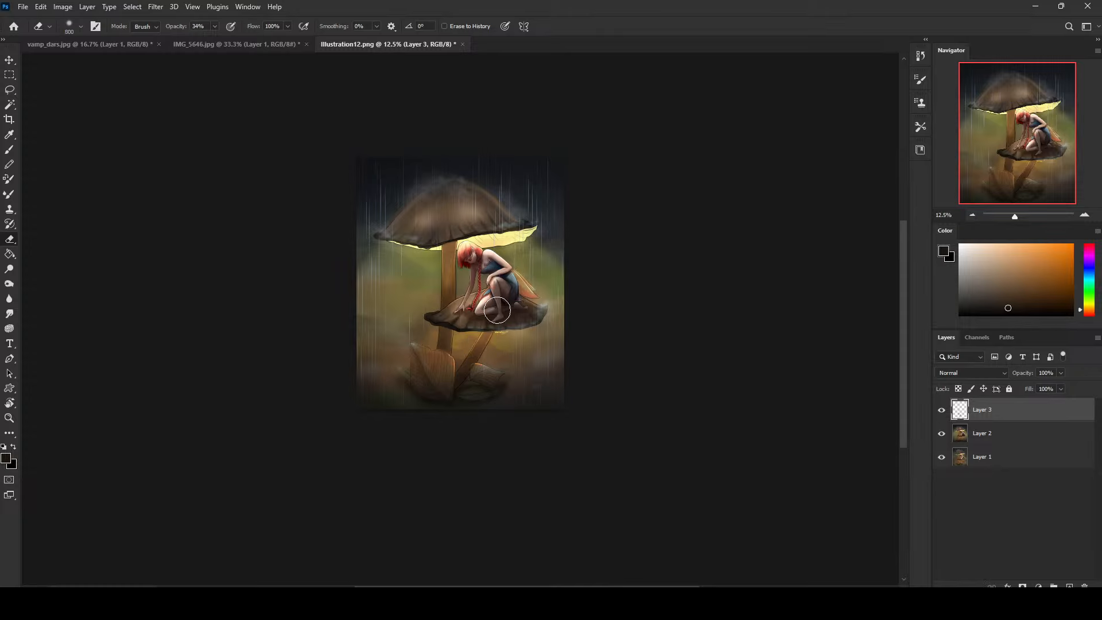
Try painting beside and below the lower mushroom with light yellow sampled from the glowing cap underside.
key("b")
left_click(520, 234, "alt")
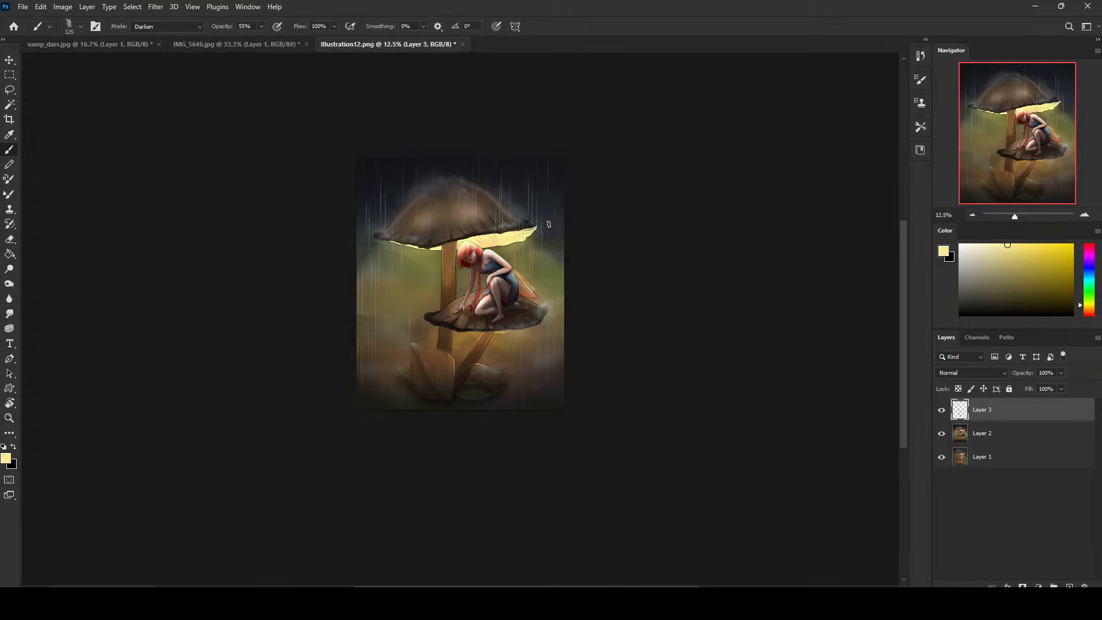
mouse_move(545, 320)
left_mouse_down()
mouse_move(560, 347)
mouse_move(539, 330)
mouse_move(522, 345)
mouse_move(552, 397)
left_mouse_up()
key("ctrl+z")
Add a new layer in Soft Light blend mode and set up a soft round brush at 175 px.
left_click(1069, 585)
right_click(539, 302, "ctrl")
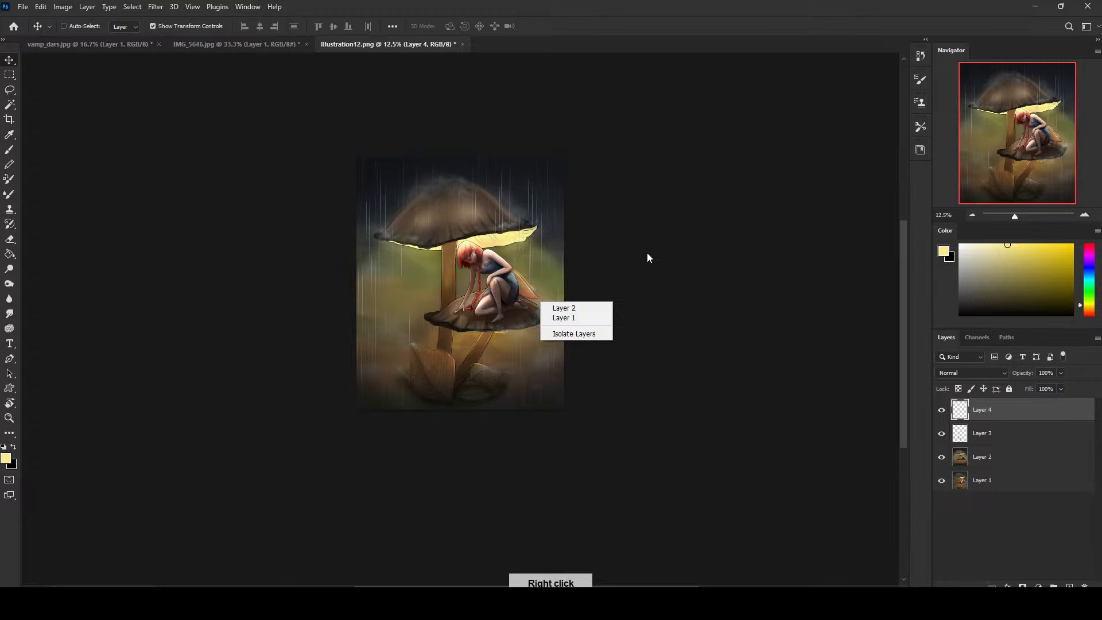
right_click(514, 294)
key("bracketright")
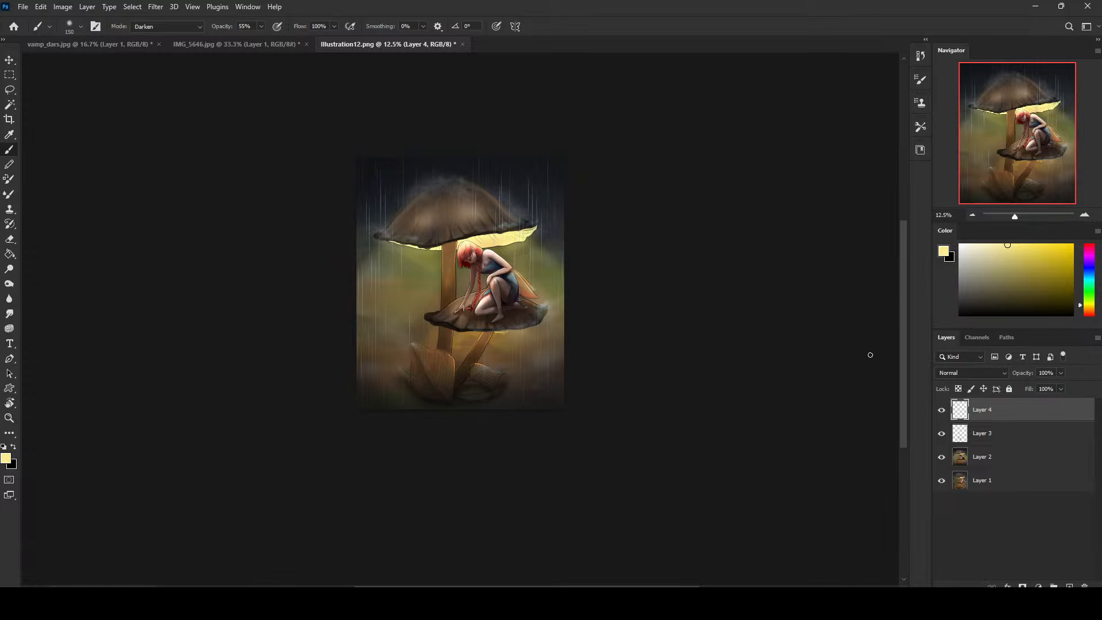
left_click(962, 371)
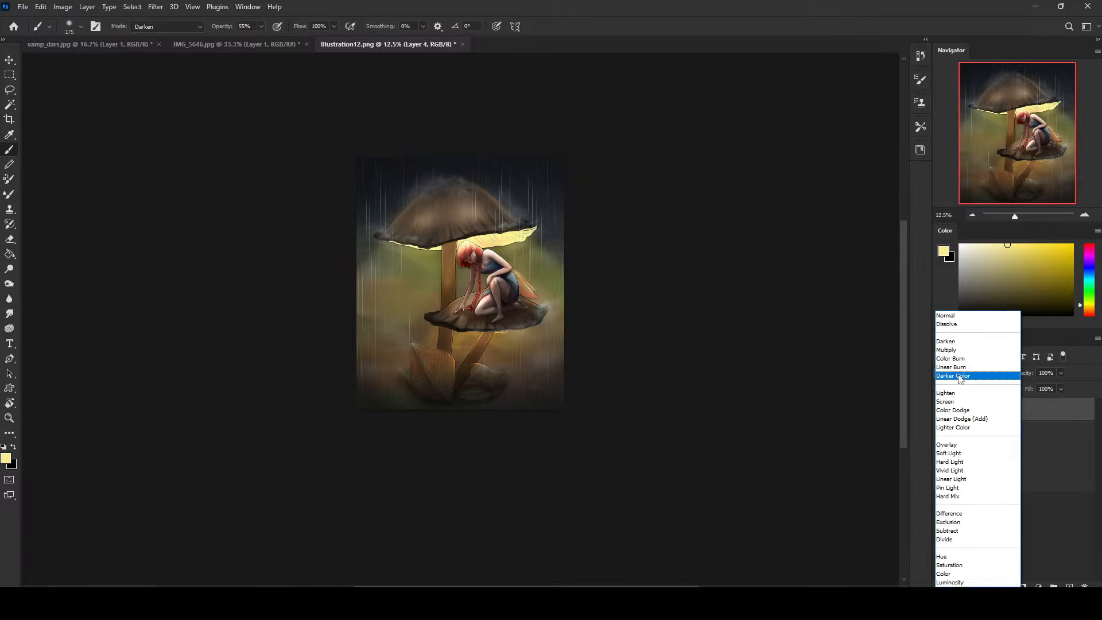
left_click(954, 455)
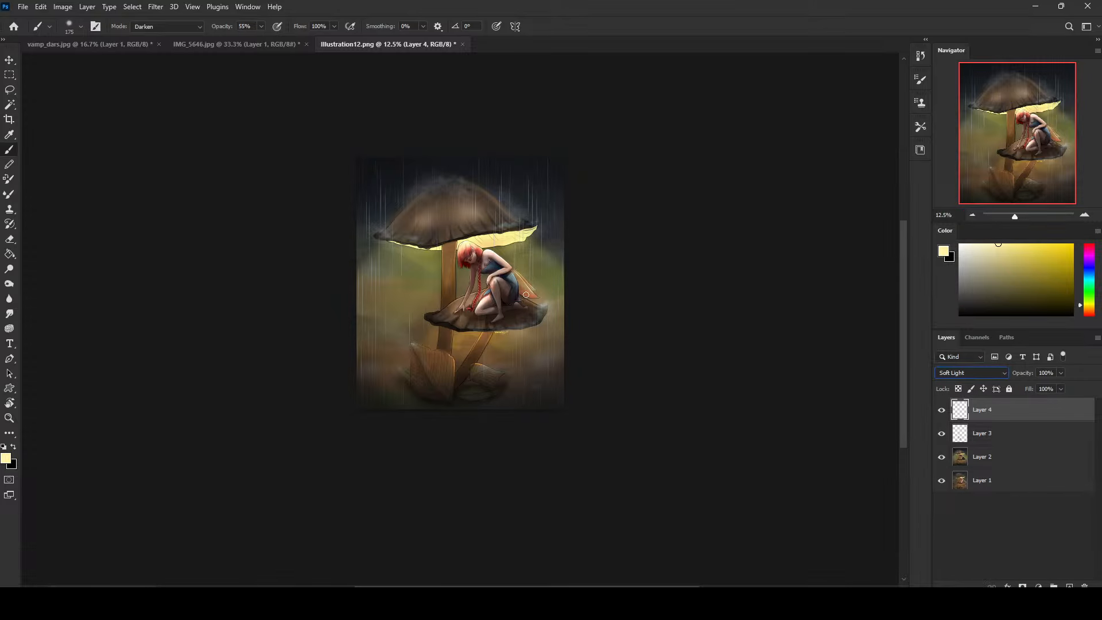
Enlarge the soft brush and paint a light yellow glow below and around the lower mushroom on the Soft Light layer.
key("bracketright")
key("bracketright")
key("bracketright")
key("bracketright")
key("bracketright")
key("bracketright")
key("bracketright")
key("bracketright")
key("bracketright")
key("bracketright")
key("bracketright")
key("bracketright")
key("bracketright")
key("bracketright")
key("bracketright")
key("bracketright")
key("bracketright")
key("bracketright")
key("bracketright")
key("bracketright")
left_click_drag(532, 325, 499, 364)
mouse_move(439, 331)
left_mouse_down()
mouse_move(468, 340)
mouse_move(434, 341)
mouse_move(512, 331)
mouse_move(573, 356)
mouse_move(538, 324)
mouse_move(516, 339)
left_mouse_up()
Erase glow spill around the lower mushroom's edge with the eraser at 100% opacity, reducing its size to 300 px.
key("e")
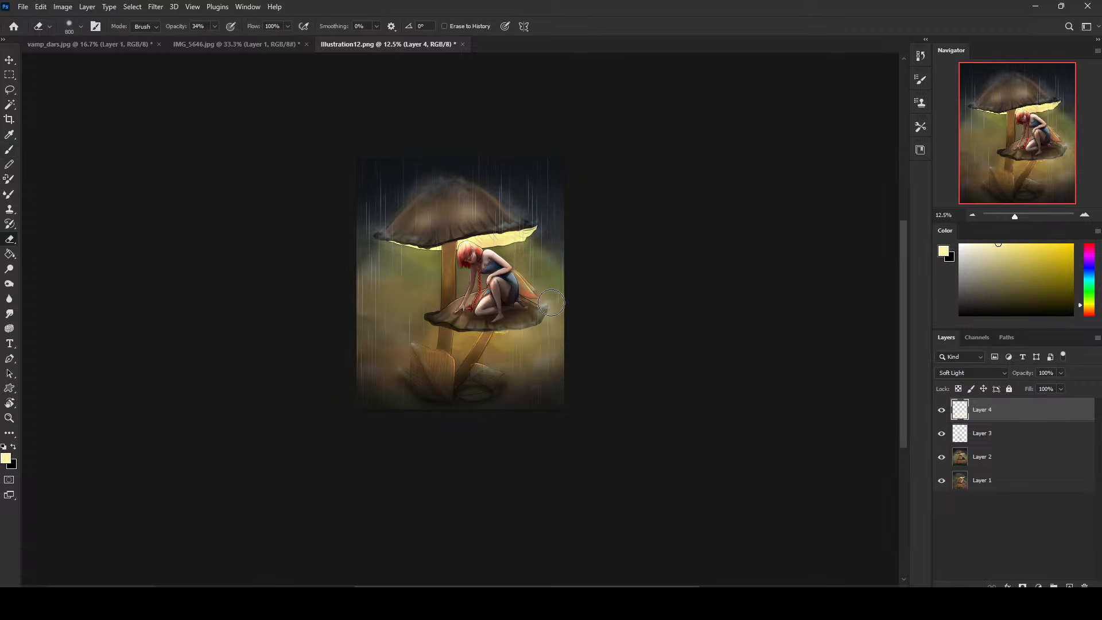
left_click(215, 26)
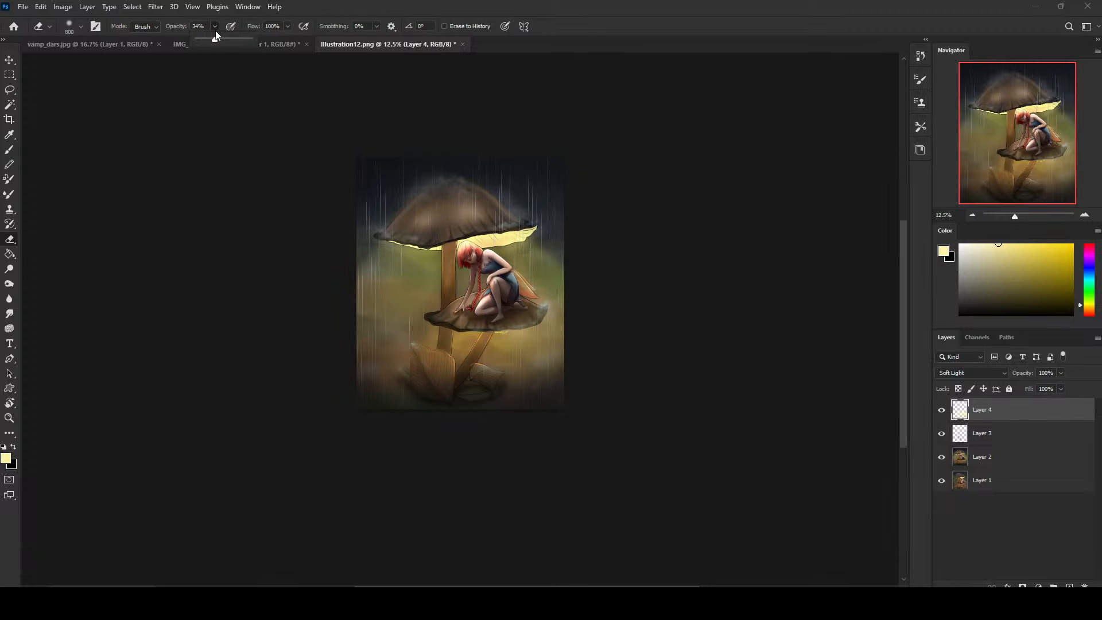
left_click_drag(216, 38, 258, 42)
key("[")
key("[")
key("[")
key("[")
key("[")
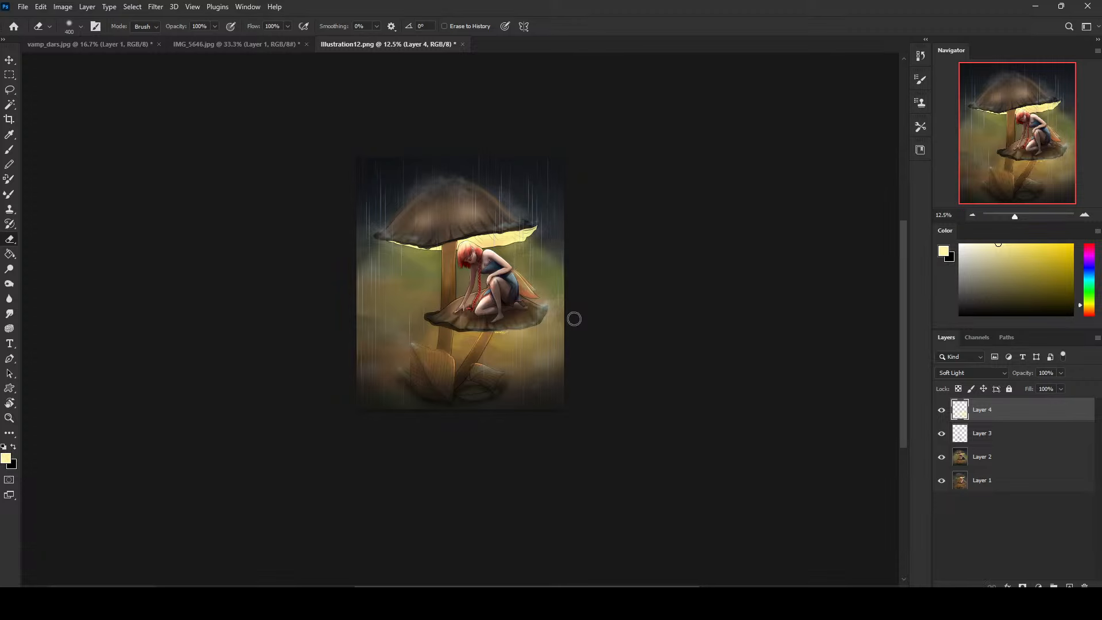
key("bracketright")
key("bracketright")
key("bracketright")
key("bracketleft")
key("bracketleft")
key("bracketleft")
key("bracketleft")
Strengthen the yellow glow by duplicating Layer 4 and merging the copy down.
key("ctrl+j")
right_click(989, 416)
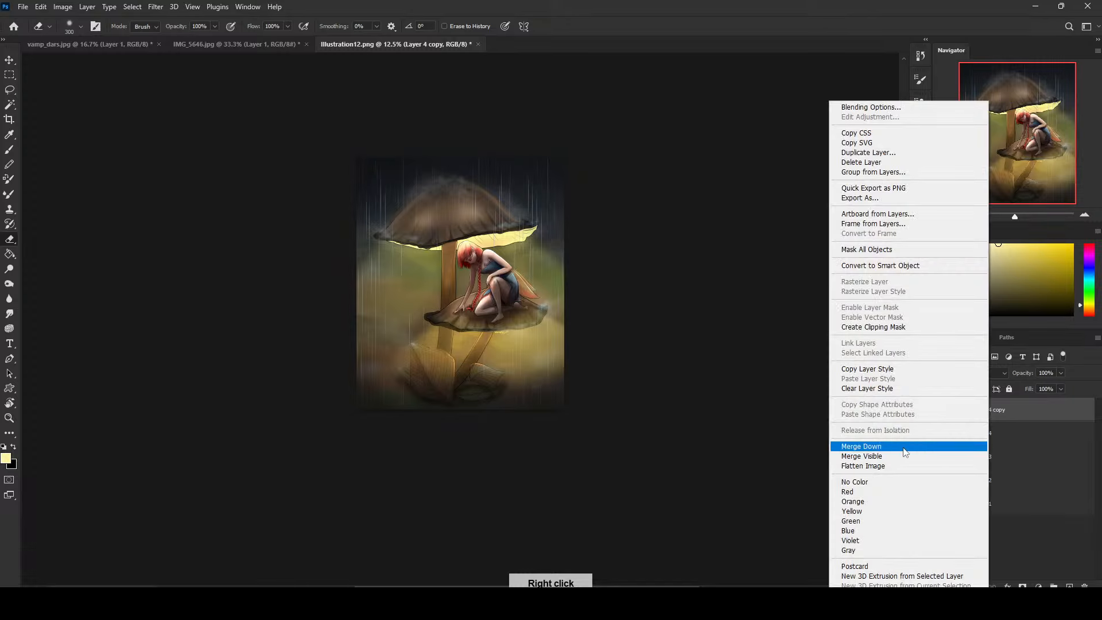
left_click(855, 446)
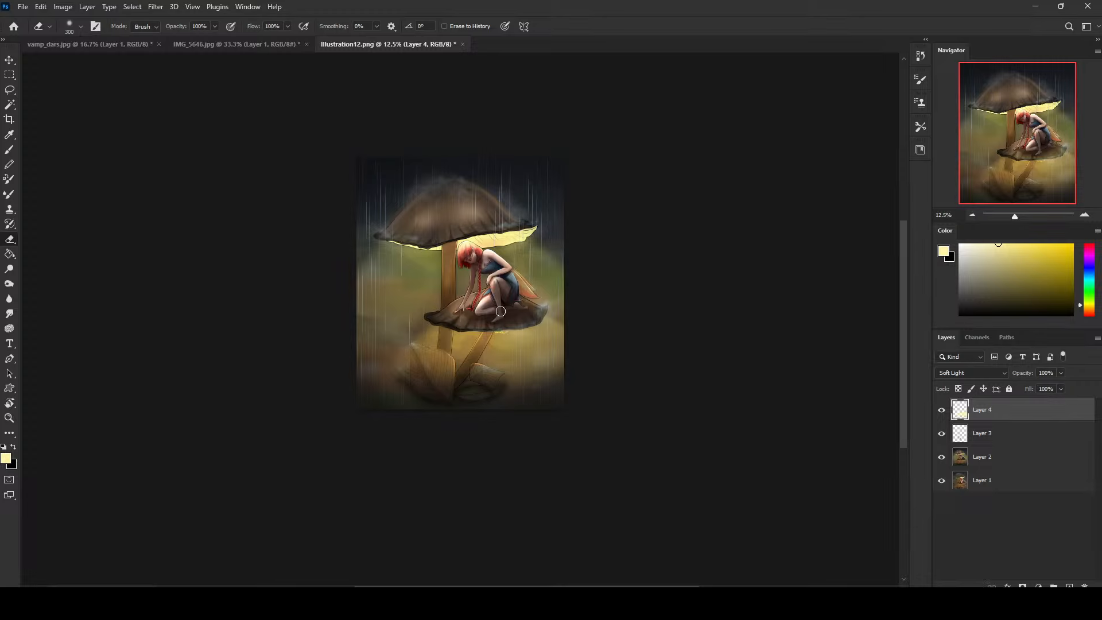
Erase excess glow from the lower mushroom cap and the background around the stems, increasing the eraser up to 2200 px.
left_click_drag(483, 311, 448, 314)
key("bracketright")
key("bracketright")
key("bracketright")
key("bracketright")
key("bracketright")
key("bracketright")
key("bracketright")
key("bracketright")
key("bracketright")
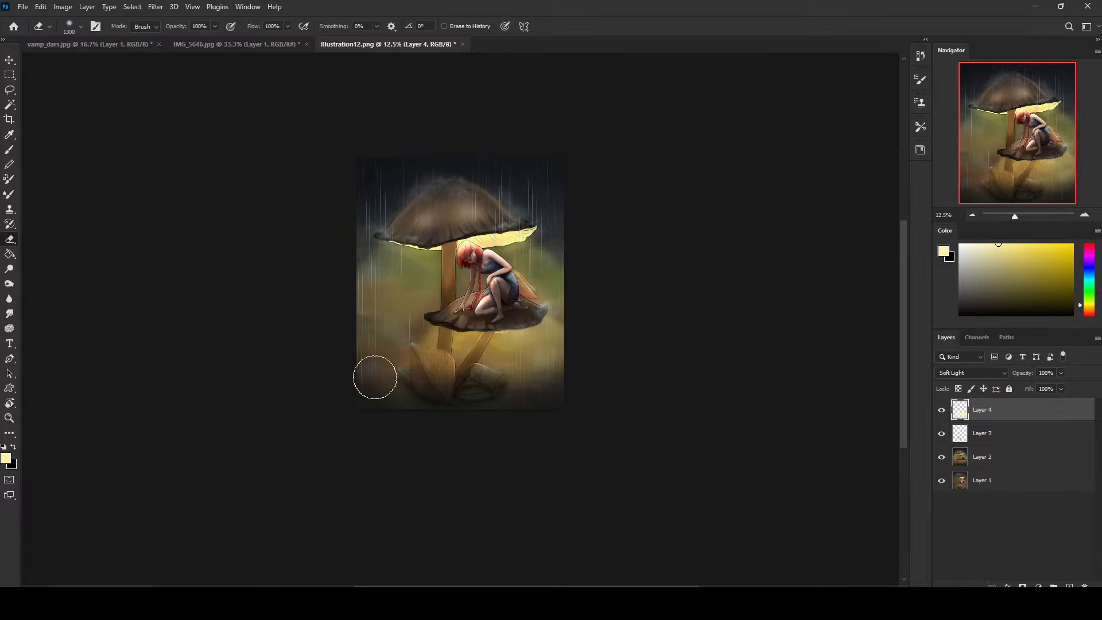
key("bracketright")
key("bracketright")
key("bracketright")
key("bracketleft")
key("bracketleft")
key("bracketleft")
key("bracketleft")
key("bracketleft")
key("bracketleft")
key("bracketleft")
key("bracketleft")
key("bracketleft")
key("bracketleft")
key("bracketleft")
key("bracketleft")
key("bracketright")
key("bracketright")
key("bracketright")
key("bracketright")
key("bracketright")
key("bracketright")
key("bracketright")
key("bracketright")
key("bracketright")
key("bracketright")
key("bracketright")
key("bracketright")
key("bracketright")
key("bracketright")
key("bracketright")
key("bracketright")
key("bracketright")
key("bracketright")
key("bracketright")
key("bracketright")
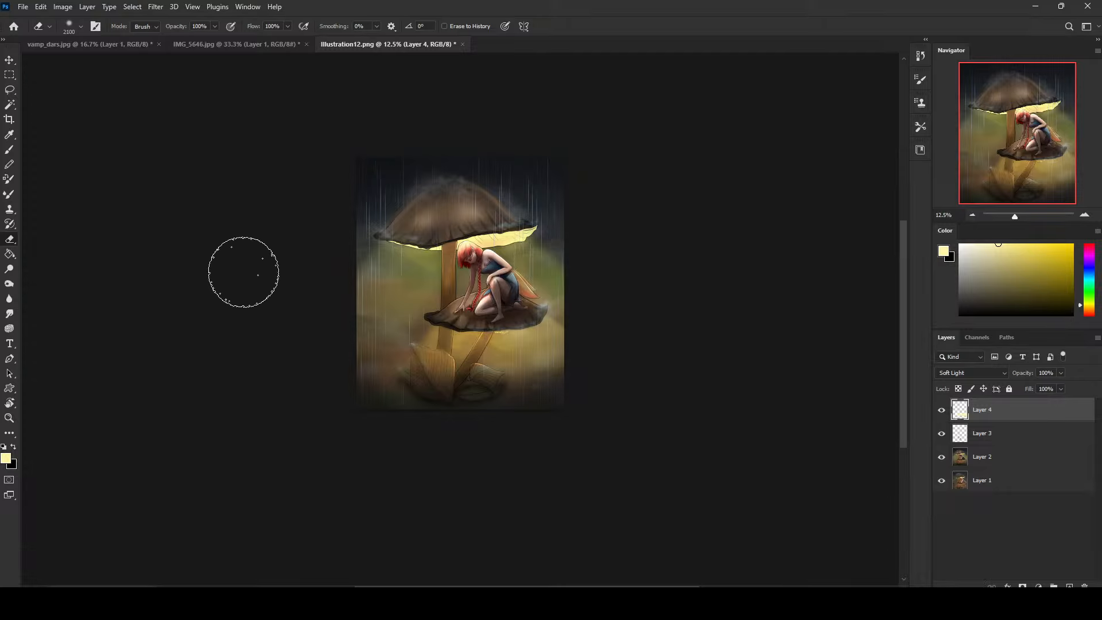
key("bracketright")
Adjust the color of the glow on Layer 4 with Hue/Saturation.
key("ctrl+u")
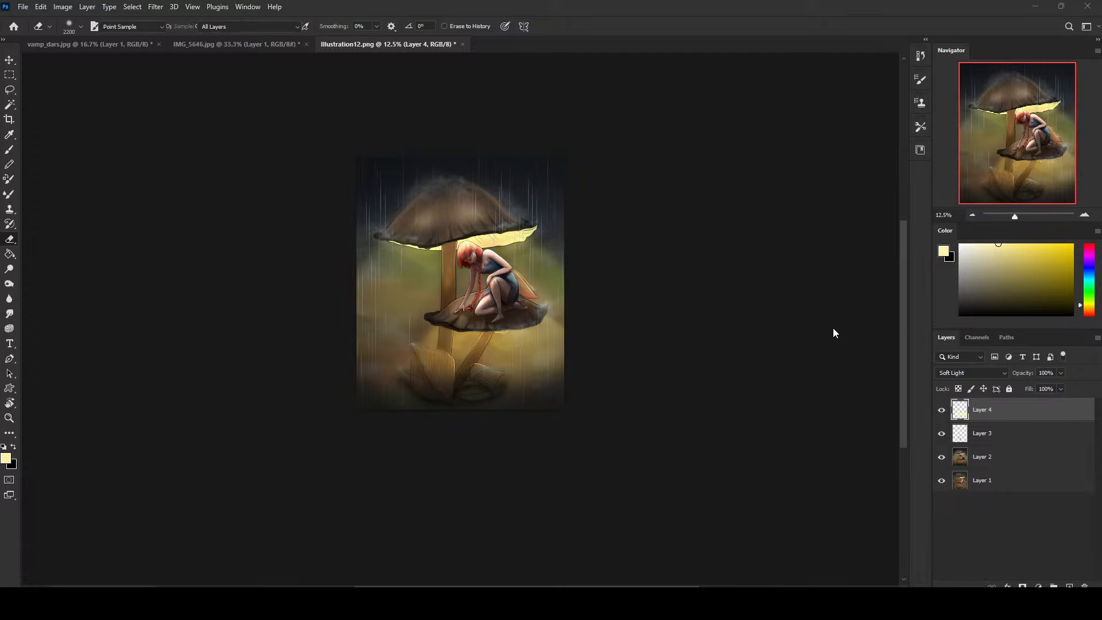
left_click_drag(836, 265, 801, 267)
left_click(964, 179)
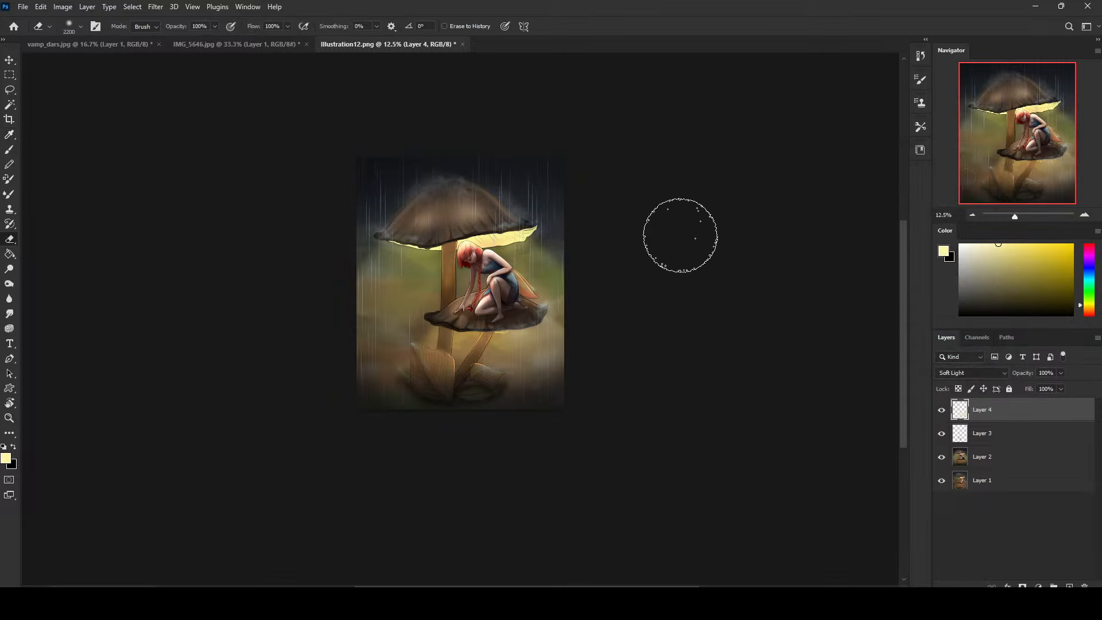
Compare the artwork with Layer 3 hidden and shown, and touch up its stem shading with a smaller eraser.
left_click(941, 434)
left_click(941, 434)
left_click(941, 434)
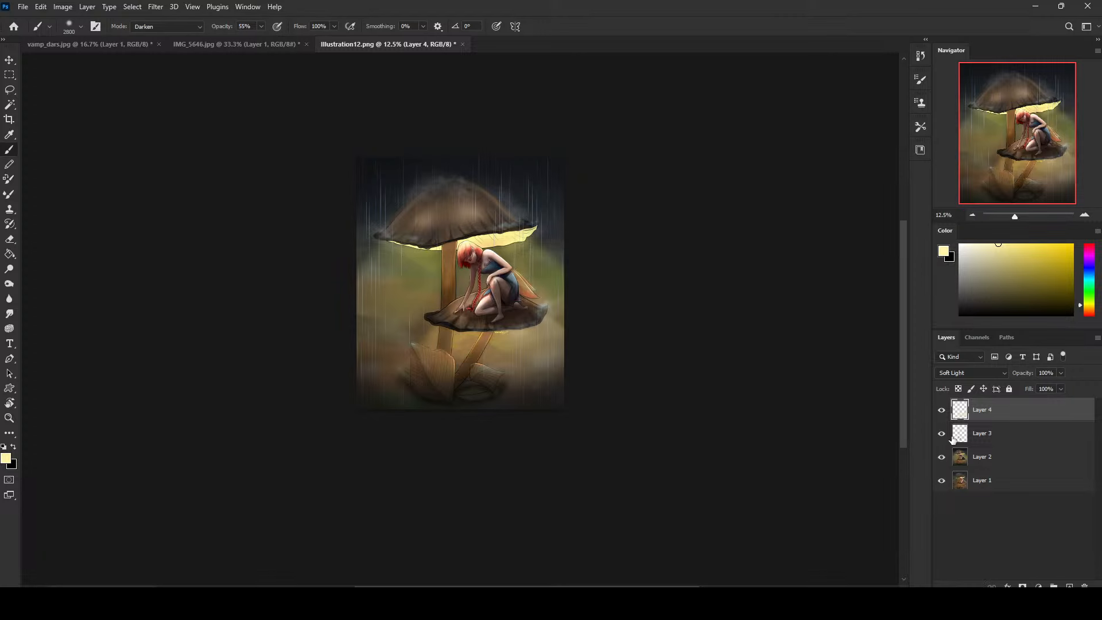
left_click(941, 434)
left_click(941, 434)
left_click(1001, 434)
key("e")
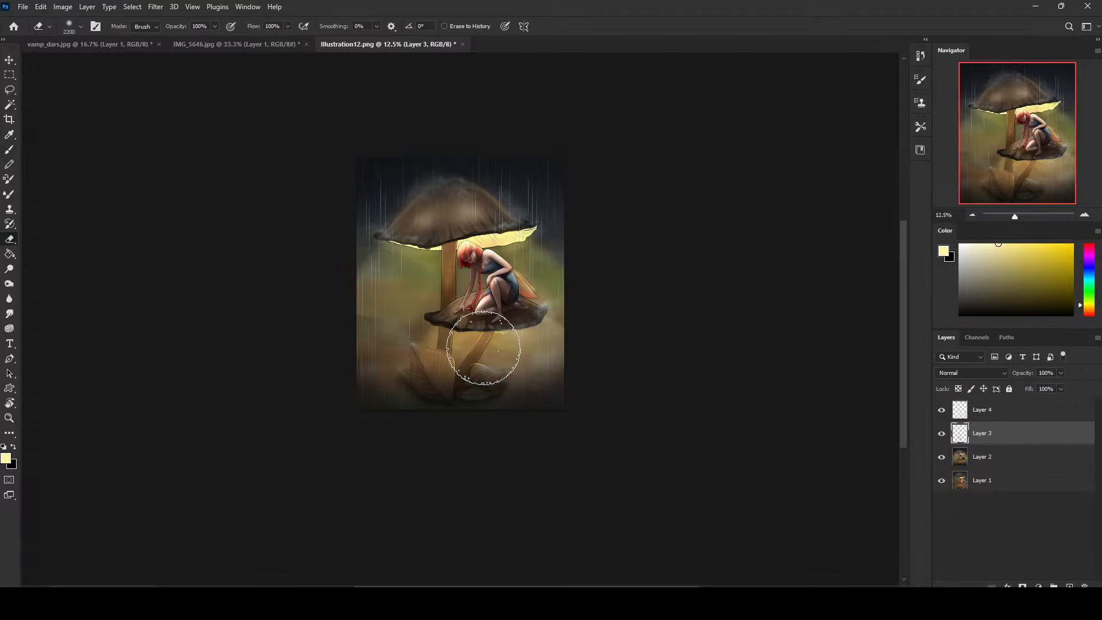
key("[")
key("[")
key("[")
key("[")
key("[")
key("[")
key("[")
key("[")
key("[")
key("[")
key("[")
key("[")
key("[")
key("[")
key("[")
key("[")
Darken the stem shading by duplicating Layer 3 and merging the copy down, with the eraser set to 1400 px.
key("ctrl+j")
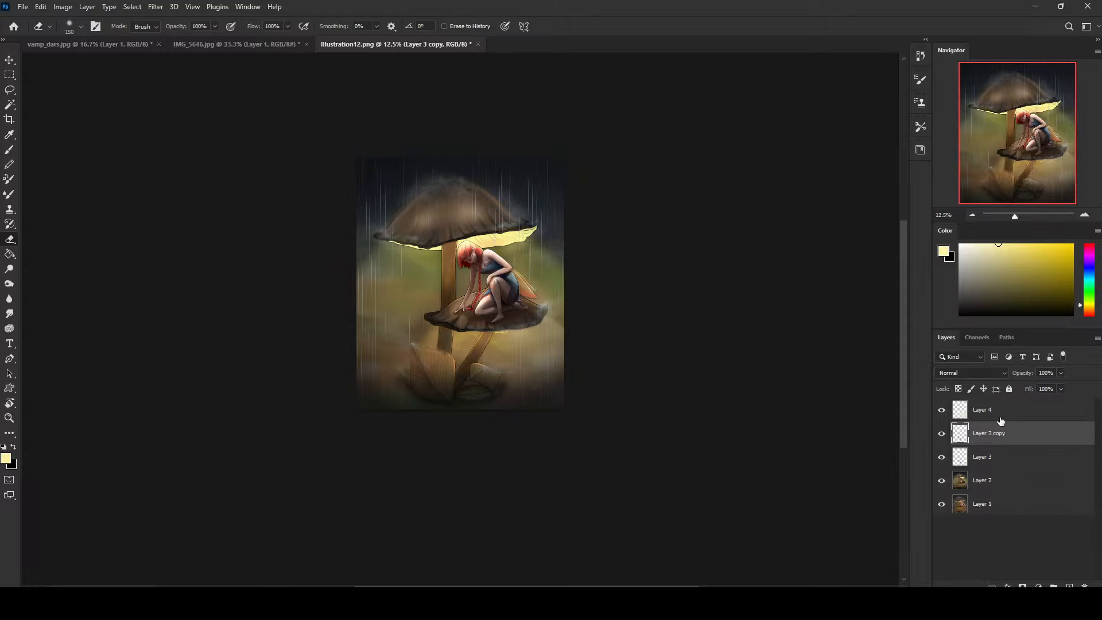
key("bracketright")
key("bracketright")
key("bracketright")
key("bracketright")
key("bracketright")
key("bracketright")
key("bracketright")
key("bracketright")
key("bracketright")
key("bracketright")
key("bracketright")
key("bracketright")
key("bracketright")
key("bracketright")
key("bracketright")
key("bracketleft")
right_click(1002, 438)
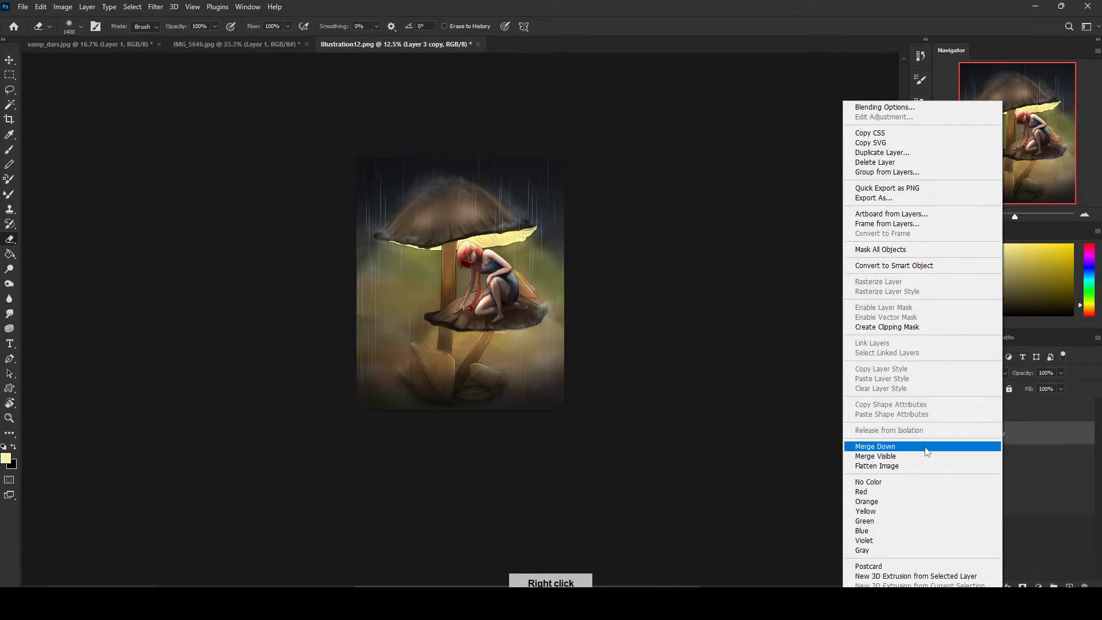
left_click(982, 447)
left_click(942, 435)
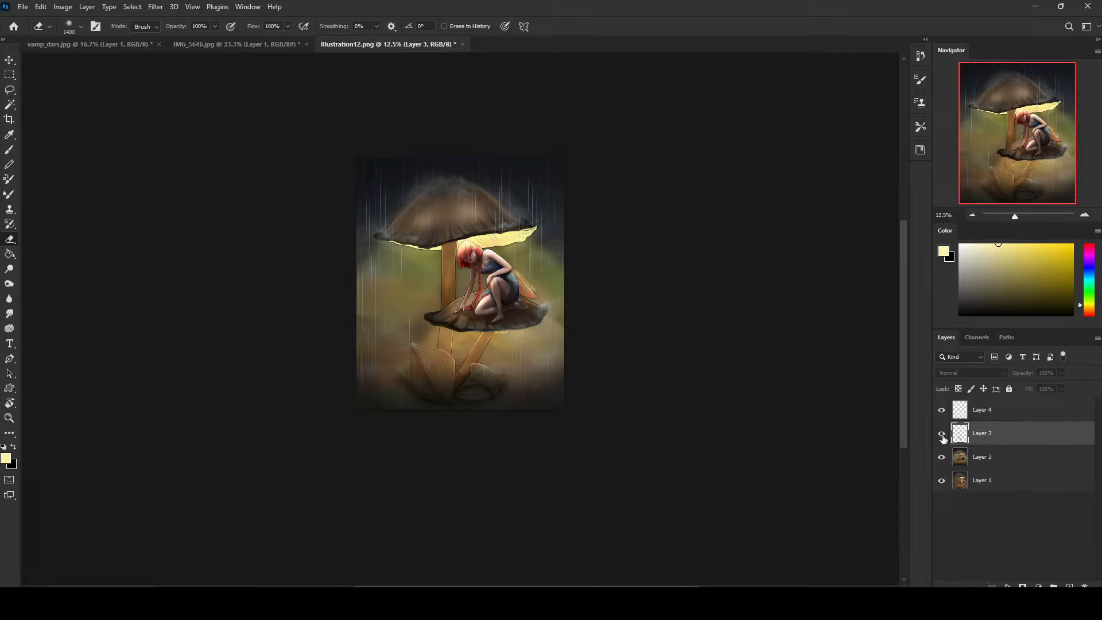
left_click(941, 435)
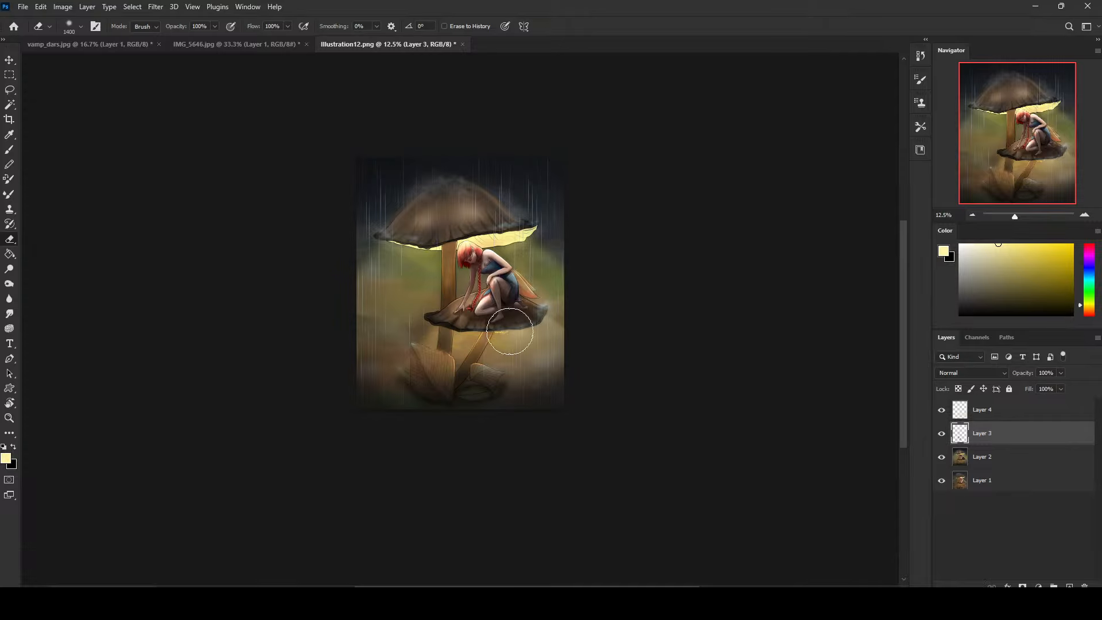
Soften the darkened stem shading beneath the lower mushroom with the eraser at a lower opacity and varying sizes.
key("bracketleft")
key("bracketleft")
key("bracketleft")
left_click(215, 27)
left_click(182, 38)
key("bracketleft")
key("bracketleft")
key("bracketleft")
key("bracketleft")
key("bracketleft")
key("bracketleft")
key("bracketleft")
key("bracketleft")
key("bracketright")
key("bracketright")
key("bracketright")
key("bracketright")
key("bracketright")
key("bracketright")
key("bracketright")
Compare the artwork with Layer 3 hidden and shown, and merge Layer 3 down into Layer 2.
left_click(9, 313)
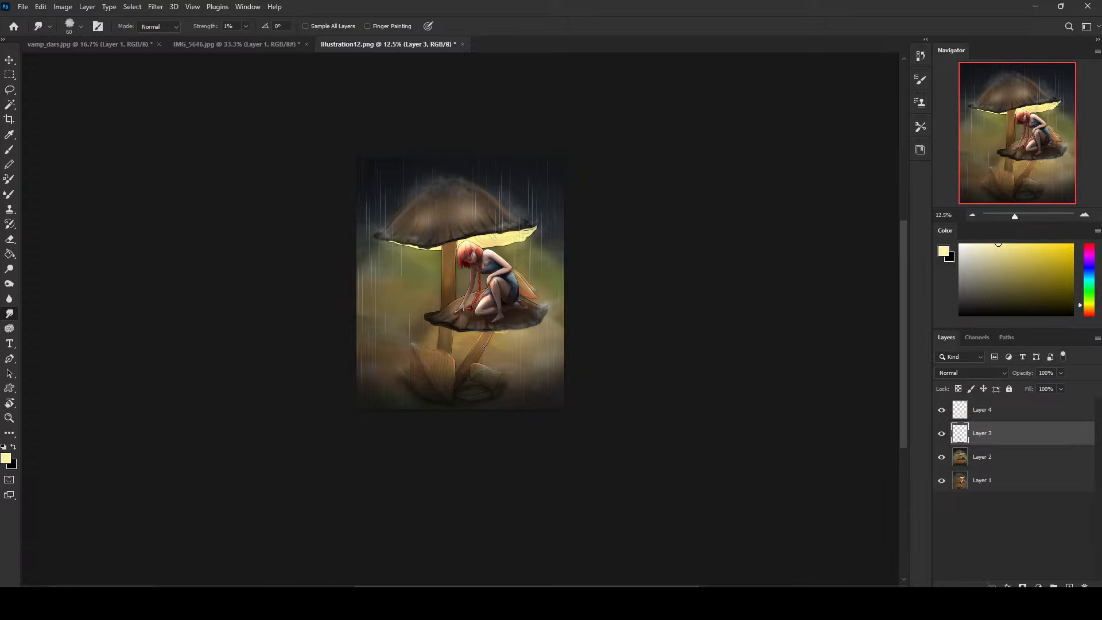
left_click(941, 433)
left_click(941, 434)
left_click(941, 435)
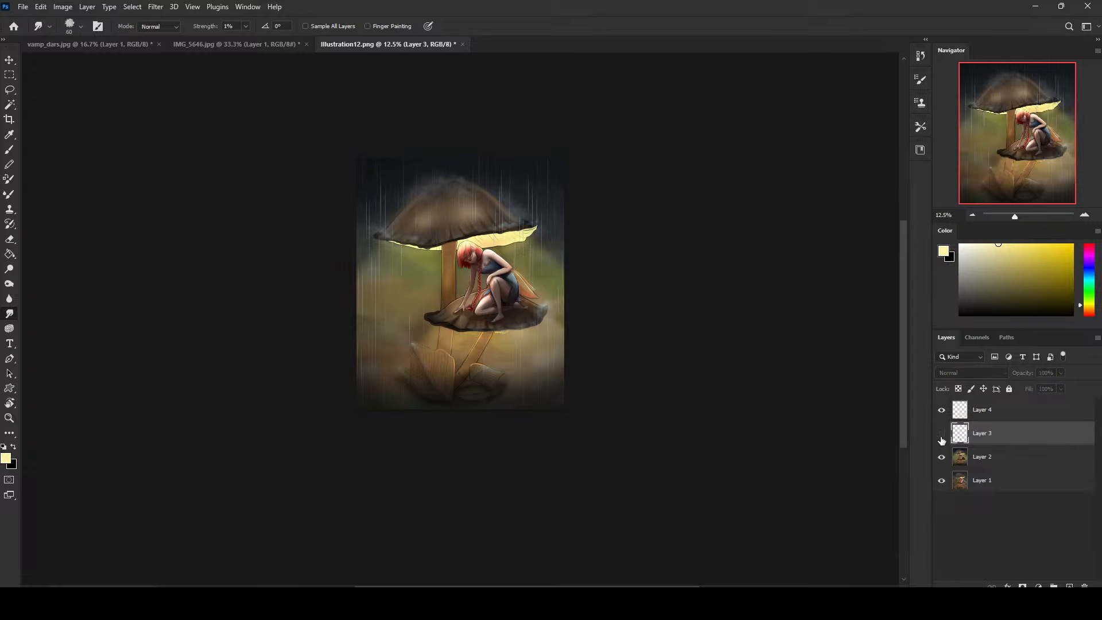
left_click(941, 435)
right_click(993, 446)
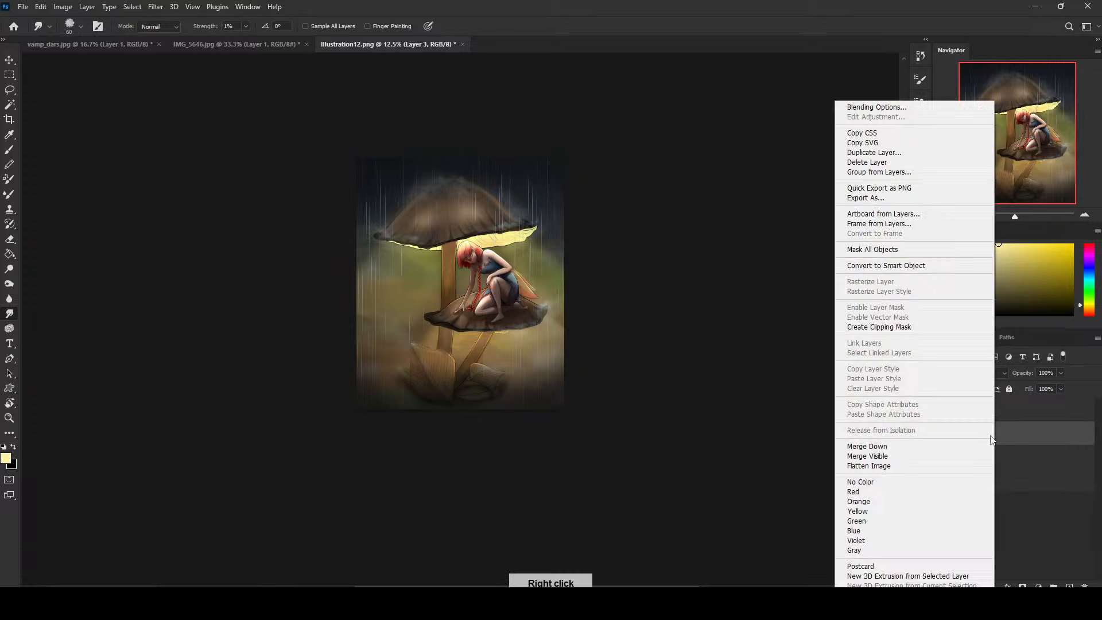
left_click(983, 451)
Duplicate Layer 2 and brighten the leaves at the mushroom's base with a 2400 px Dodge tool set to Highlights at 12% exposure.
key("b")
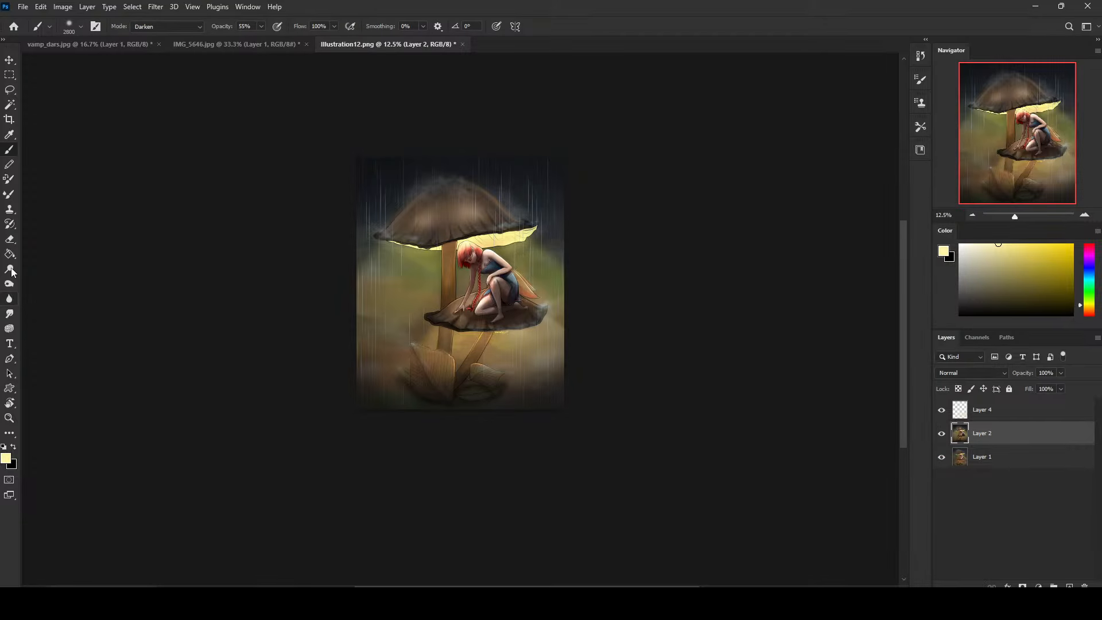
left_click(9, 269)
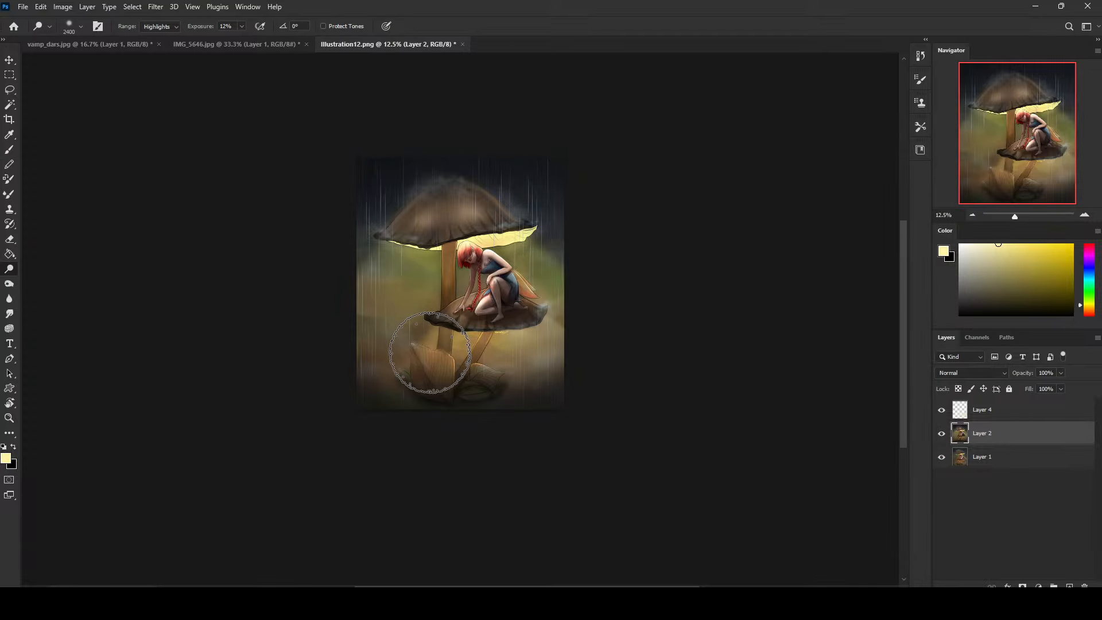
key("ctrl+j")
mouse_move(427, 355)
left_mouse_down()
mouse_move(475, 374)
mouse_move(443, 386)
mouse_move(485, 363)
mouse_move(467, 369)
mouse_move(492, 386)
left_mouse_up()
Erase excess dodging on Layer 2 copy with the 80 px brush from Istebrak's Dry-Oil Brushes, at 100% opacity and enlarged to 200 px.
key("e")
right_click(502, 302)
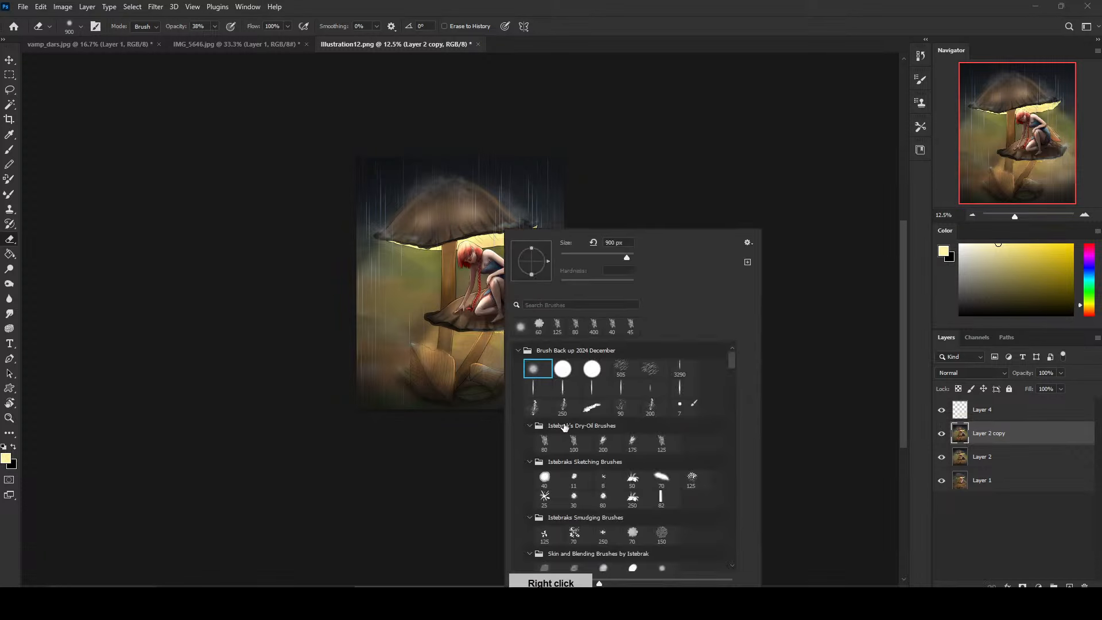
left_click(549, 444)
left_click(681, 157)
left_click(214, 26)
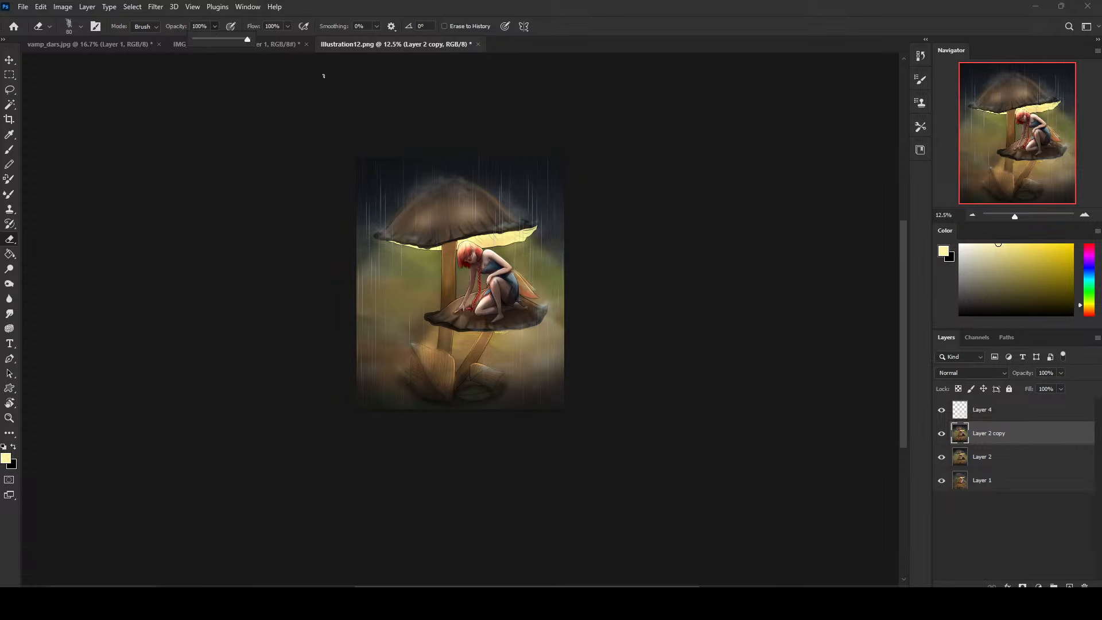
key("bracketright")
key("bracketright")
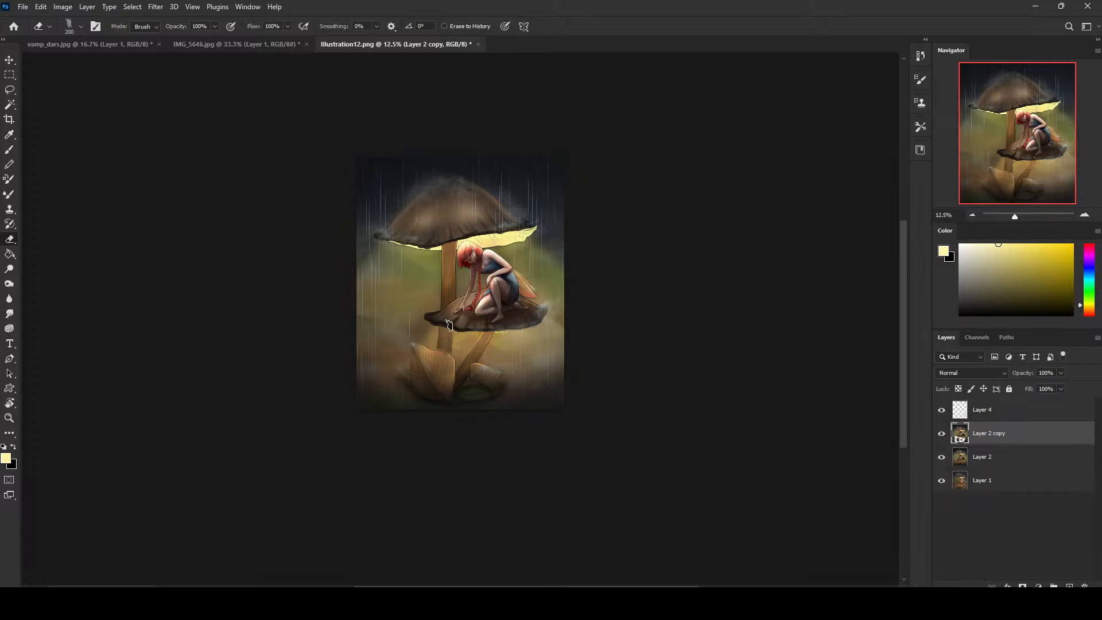
Compare the artwork with Layer 2 copy hidden and shown, and merge the copy down into Layer 2.
left_click(943, 438)
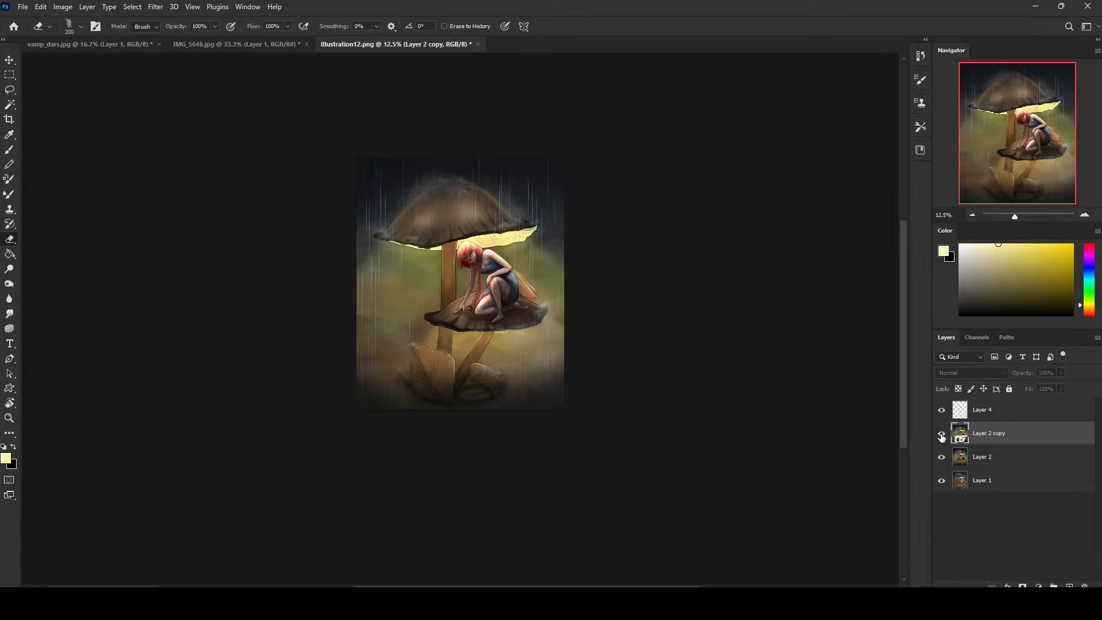
left_click(942, 438)
left_click(943, 437)
left_click(944, 437)
left_click(944, 437)
left_click(944, 436)
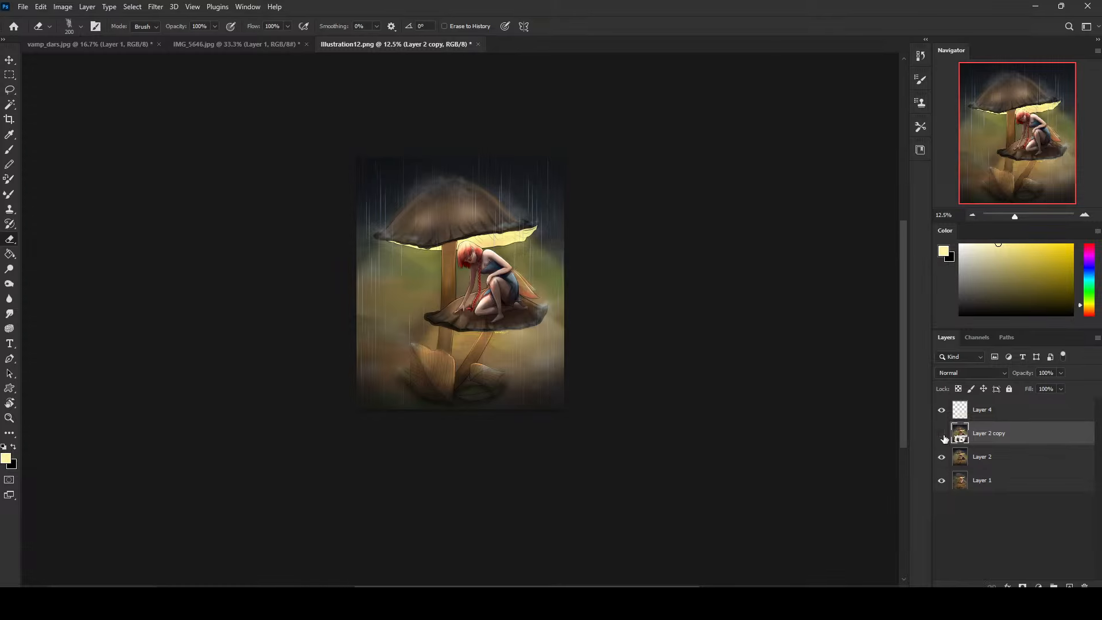
right_click(1008, 439)
left_click(946, 445)
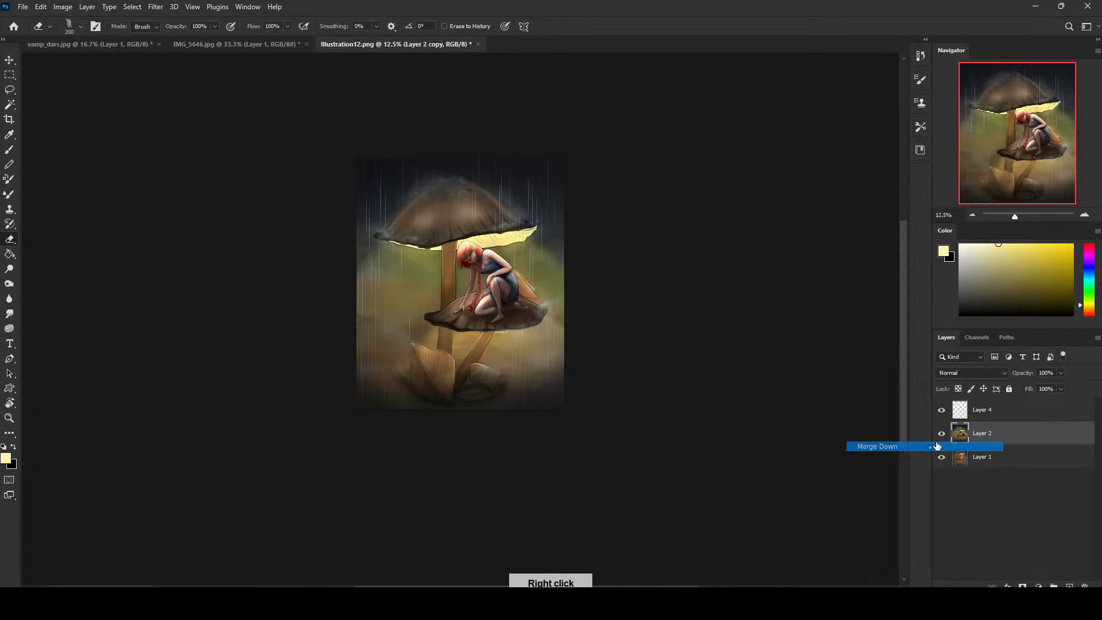
Place a flattened copy of the repainted artwork as a new layer above the original, restored from the opening history state of Illustration12.png.
right_click(999, 439)
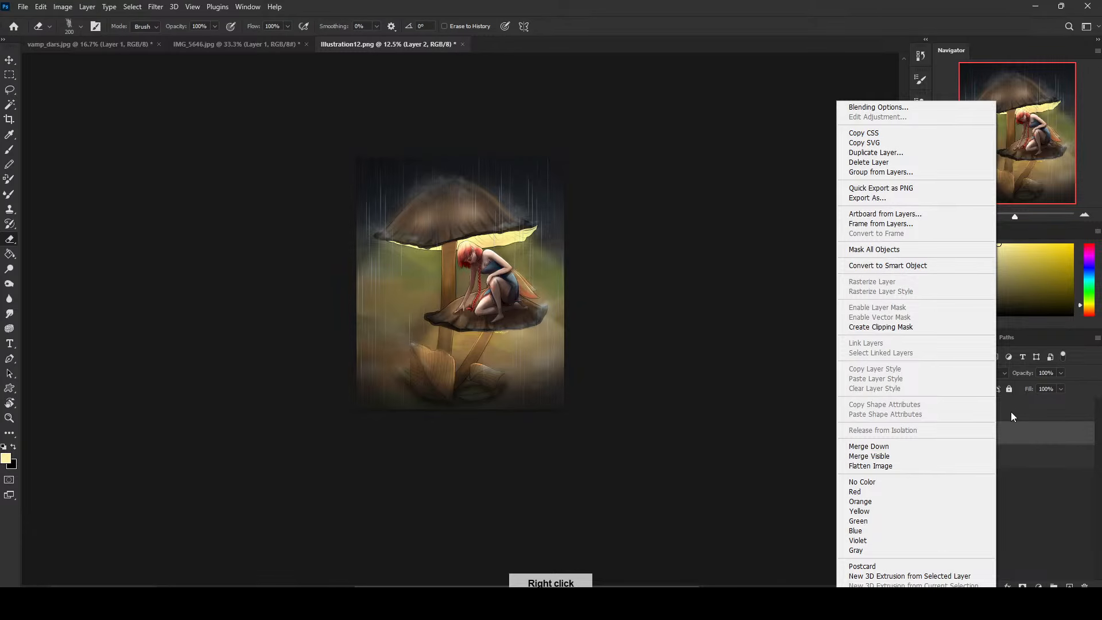
left_click(919, 466)
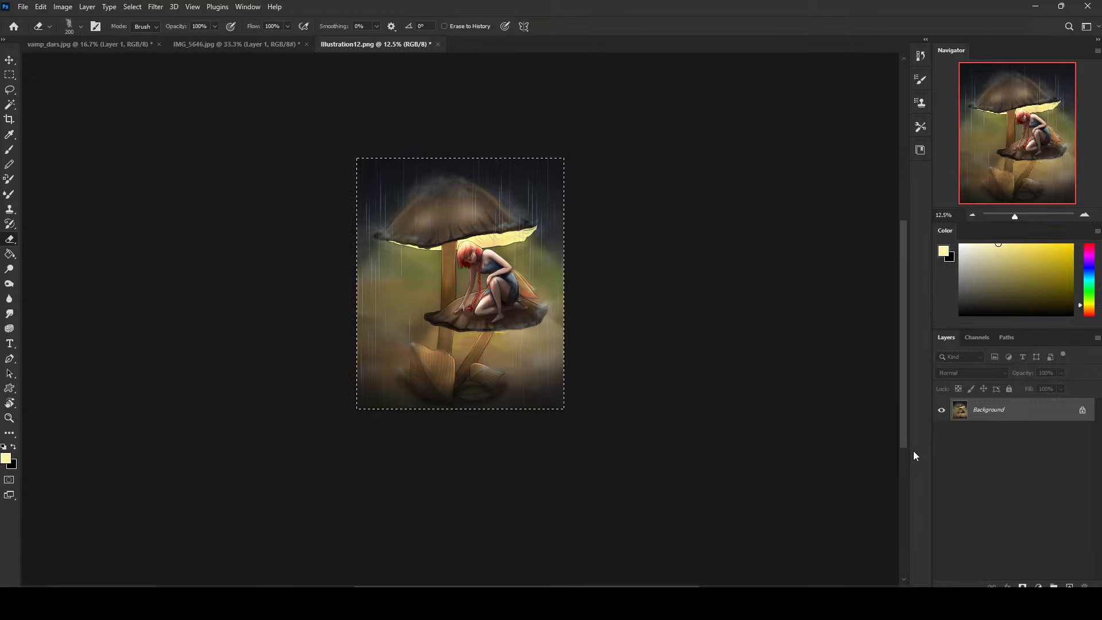
left_click(920, 56)
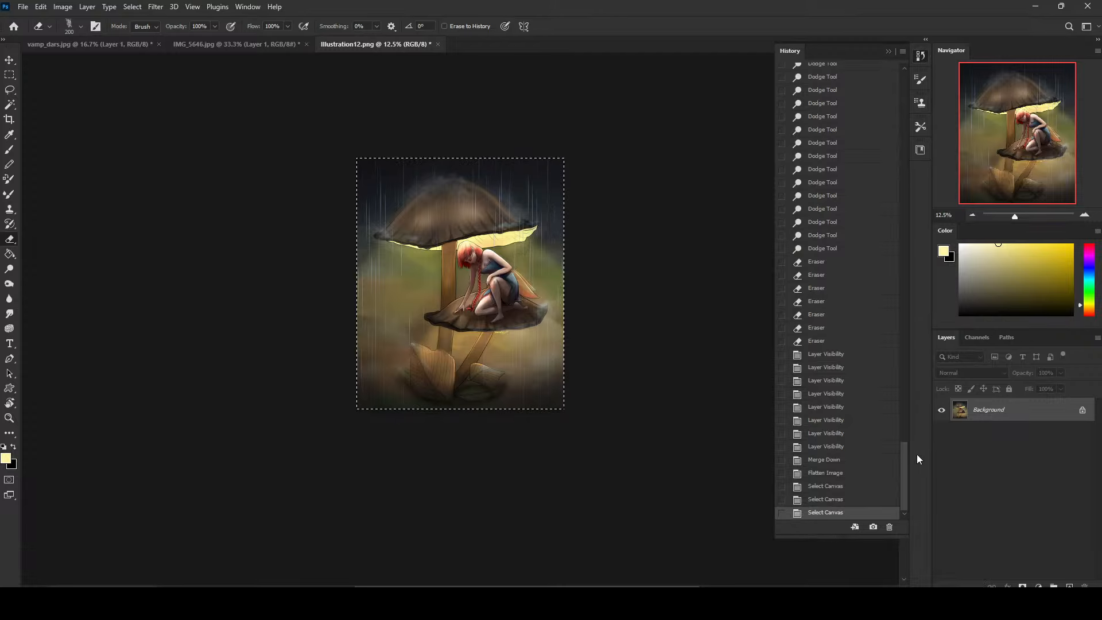
left_click_drag(904, 470, 904, 97)
left_click(856, 73)
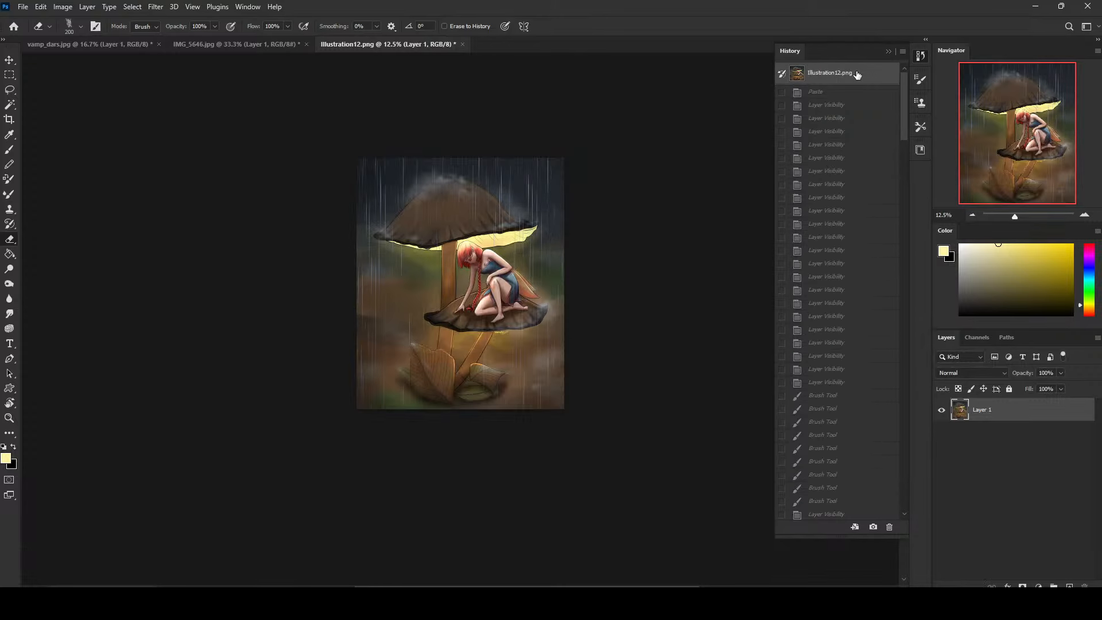
left_click(889, 52)
key("ctrl+v")
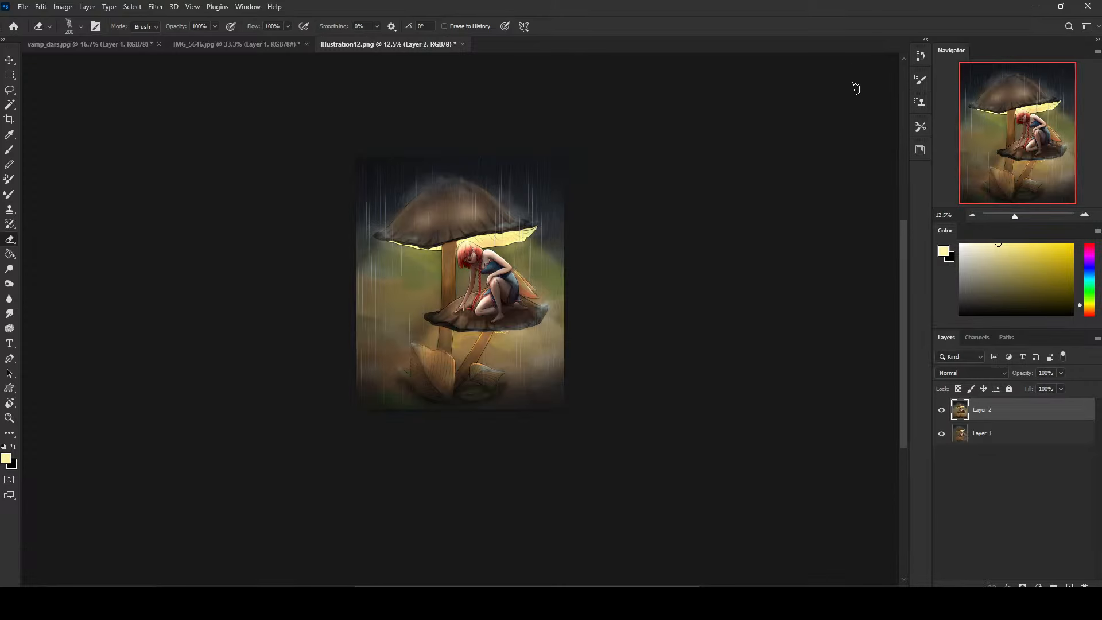
Compare the original illustration with the repaint by repeatedly hiding and showing Layer 2.
left_click(941, 410)
left_click(941, 411)
left_click(941, 411)
left_click(941, 411)
left_click(941, 411)
left_click(942, 412)
left_click(942, 413)
left_click(940, 417)
left_click(940, 417)
left_click(941, 415)
left_click(940, 417)
left_click(940, 416)
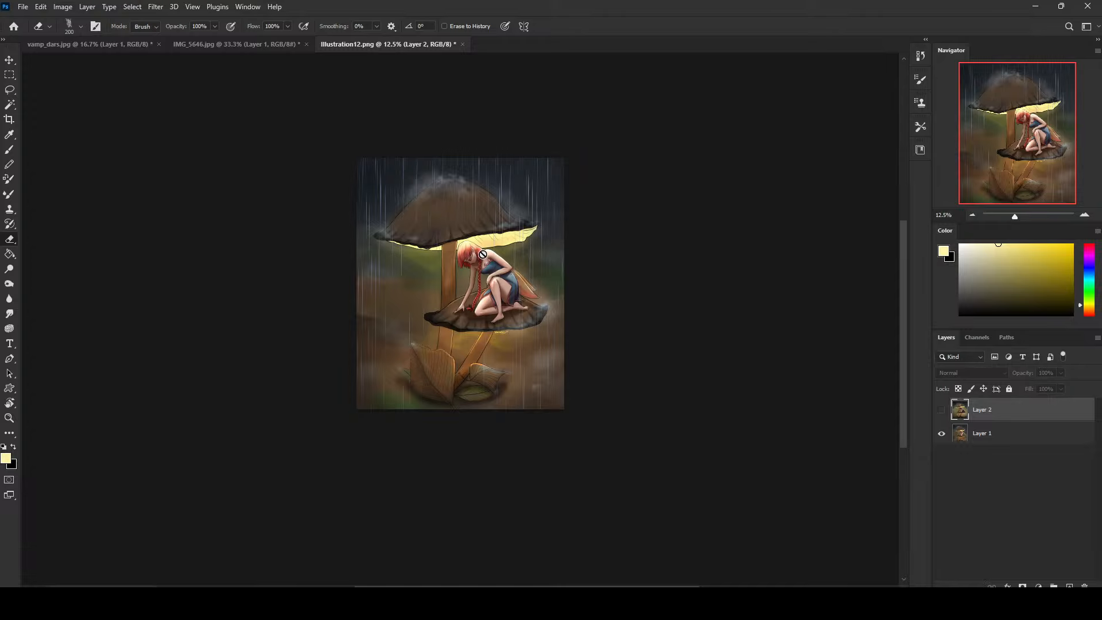
left_click(940, 410)
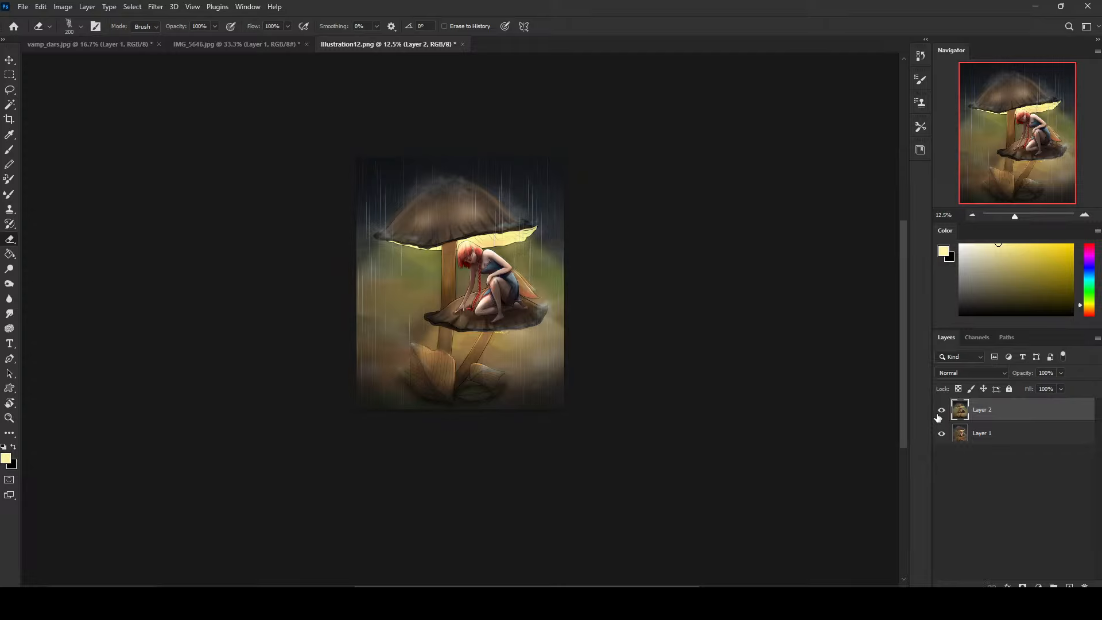
left_click(941, 410)
left_click(940, 411)
Review the IMG_5646.jpg and vamp_dars.jpg critiques, and return to Illustration12.png.
left_click(270, 45)
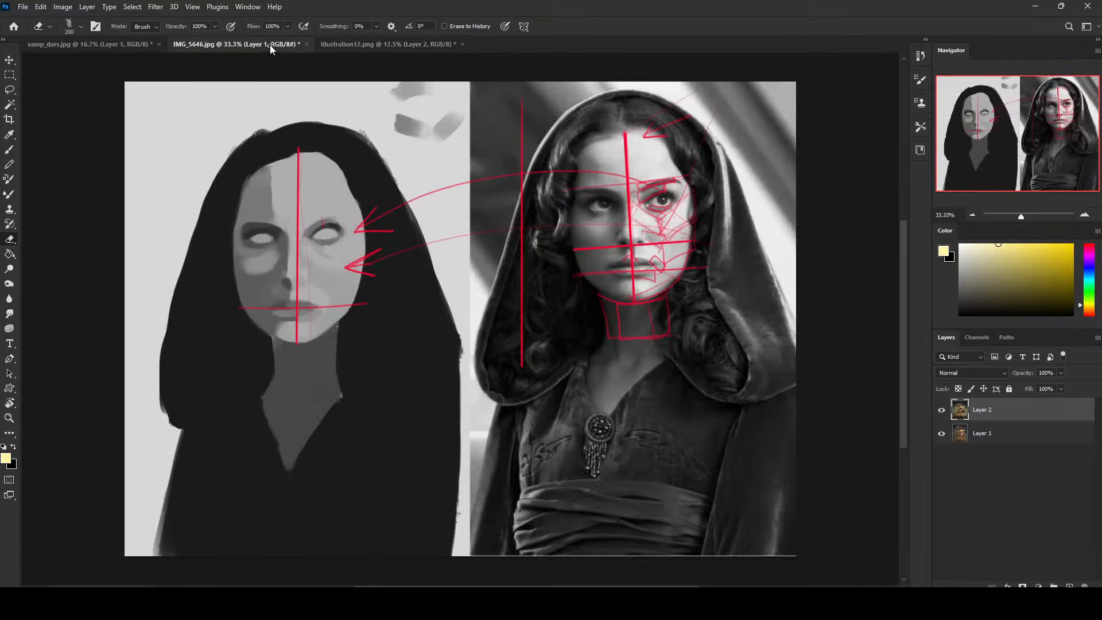
left_click(122, 45)
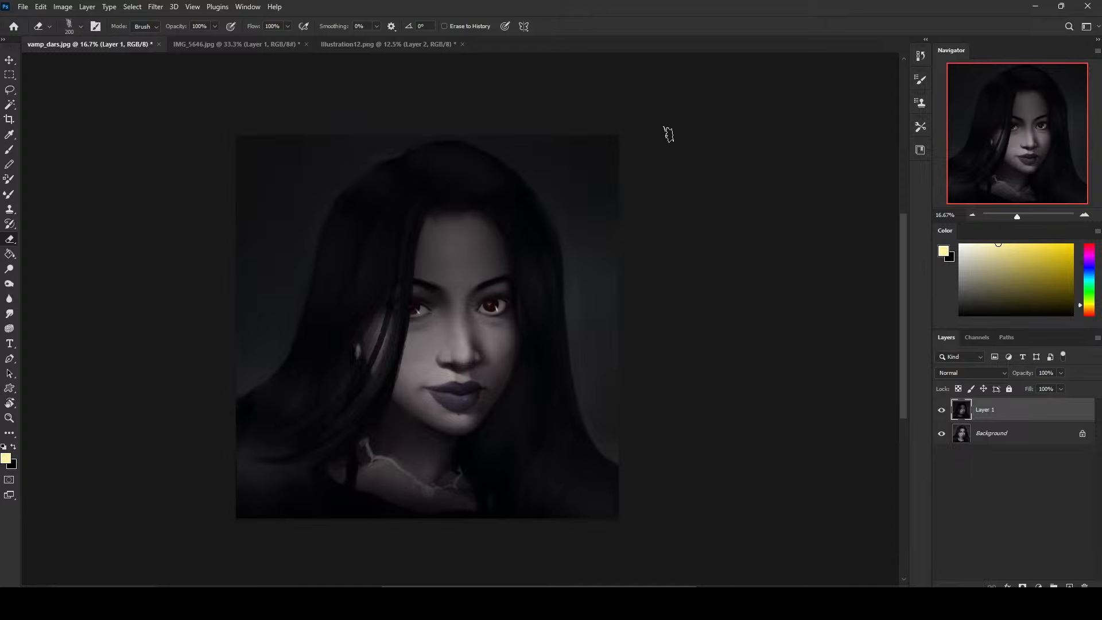
left_click(273, 45)
left_click(386, 45)
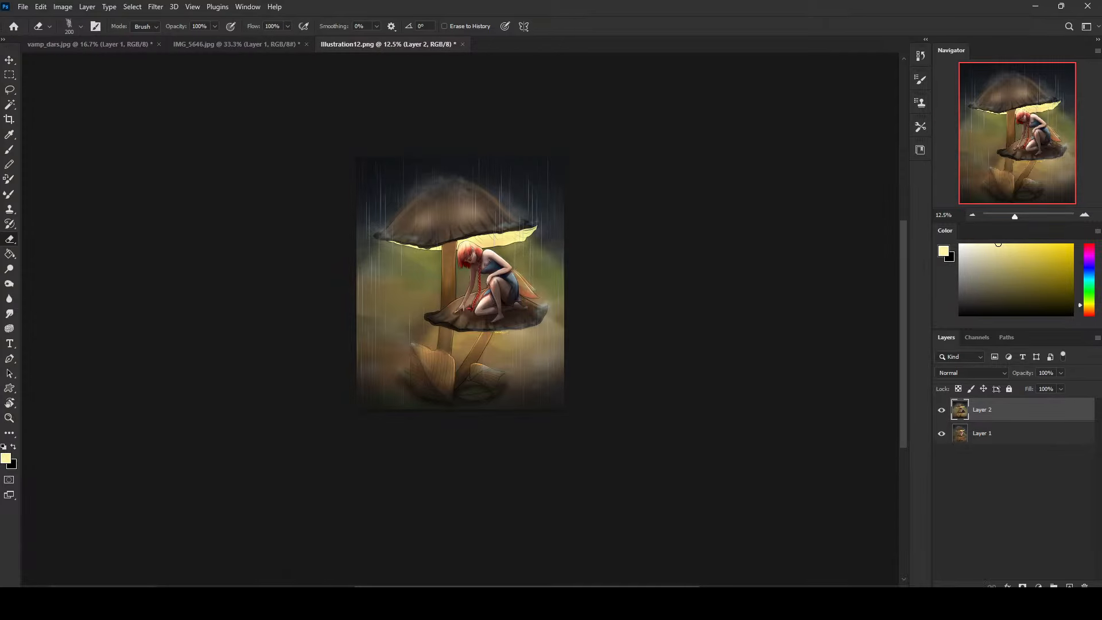
key("super+n")
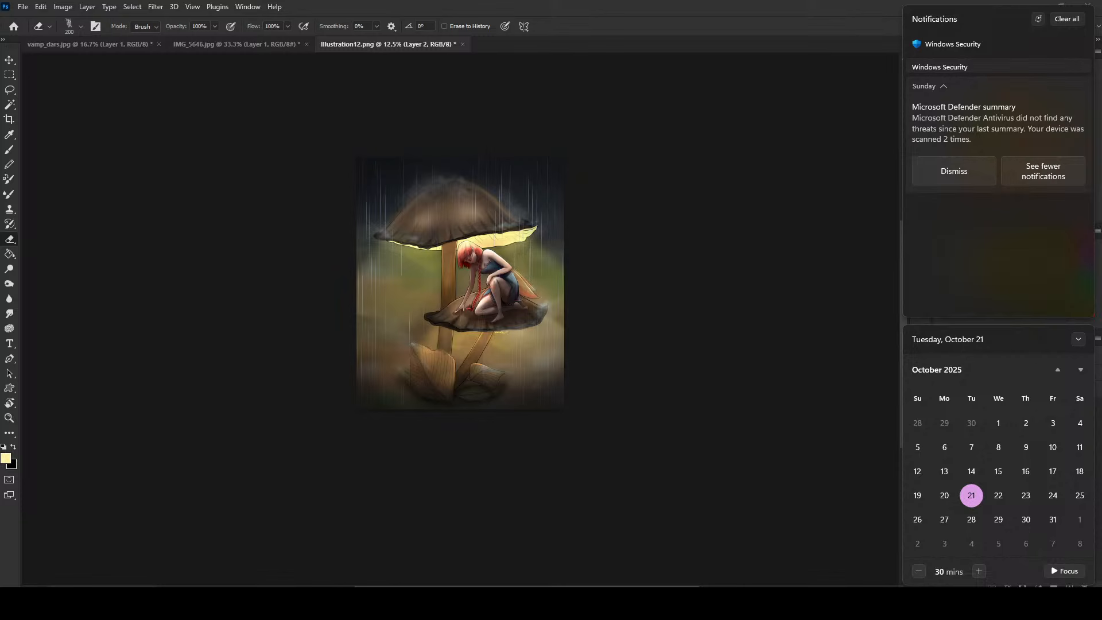
key("Escape")
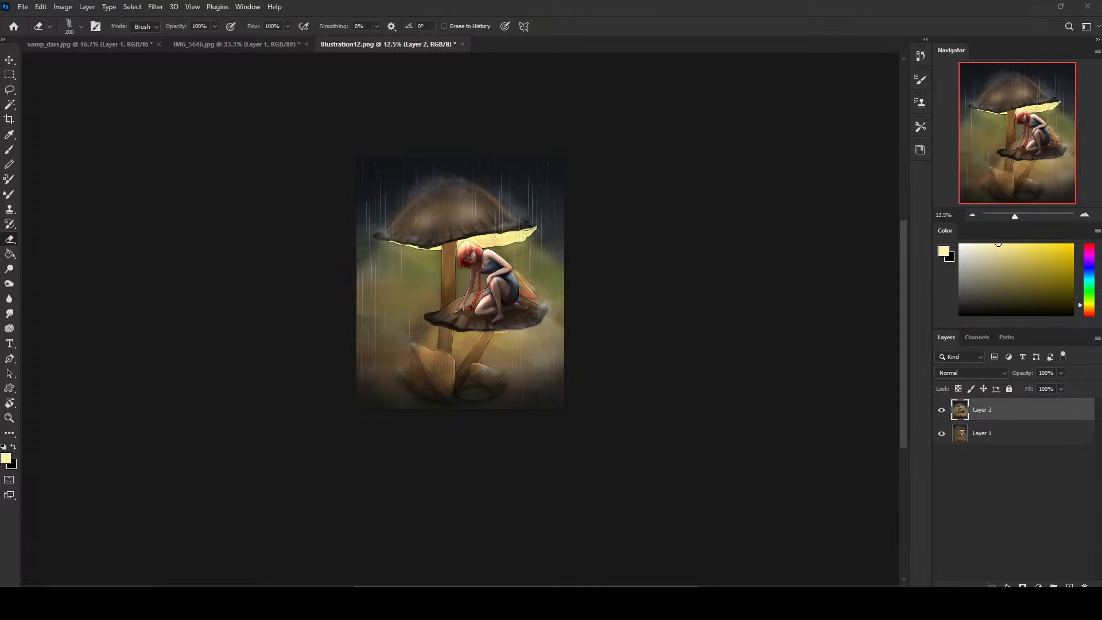
Show the istebrak.com portfolio page in the web browser and close its window.
left_click_drag(638, 66, 592, 29)
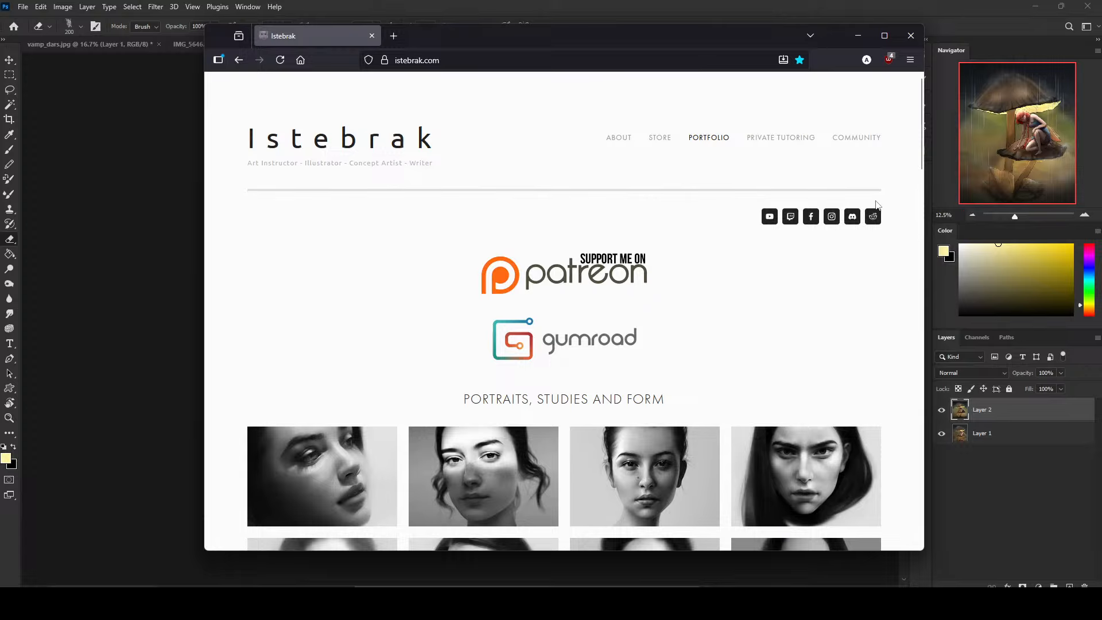
left_click(908, 36)
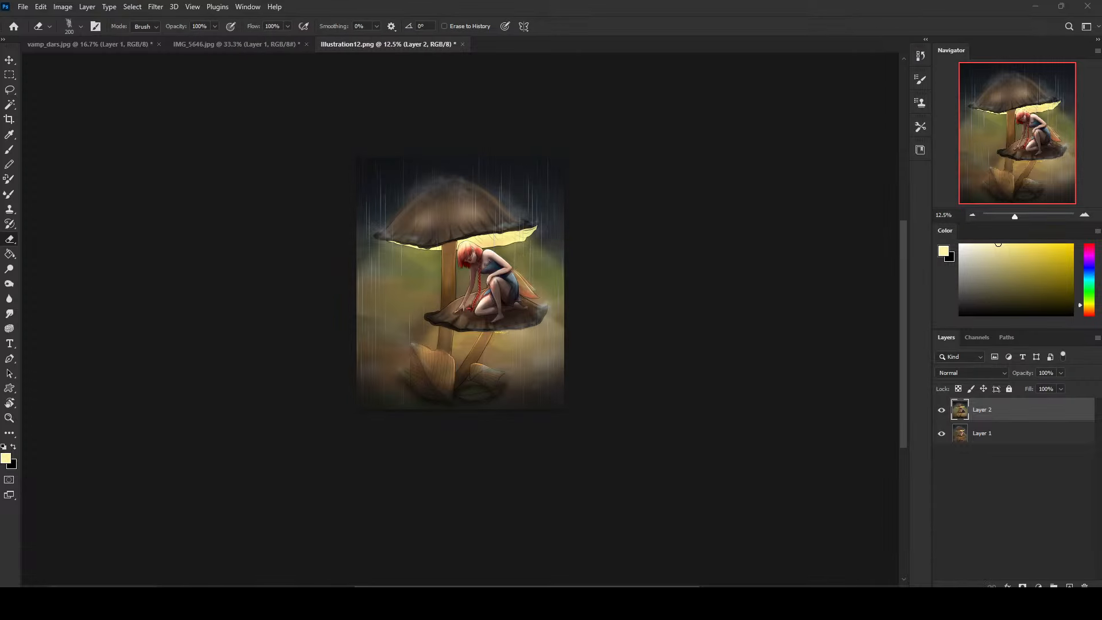